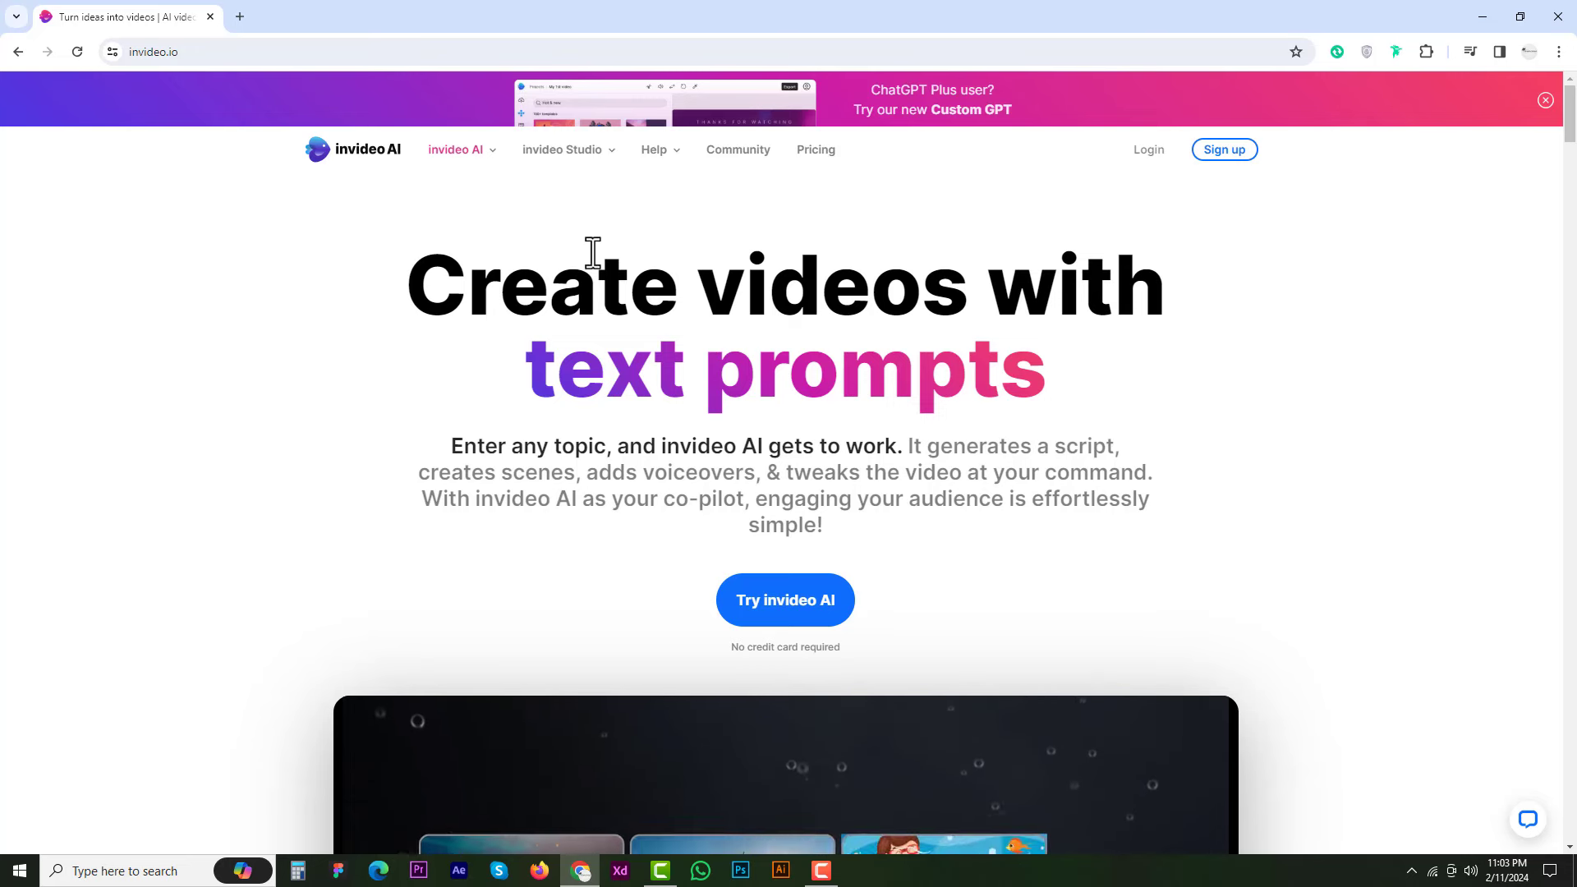
Log in to invideo AI through Join with Google, picking the Google account.
click(1152, 151)
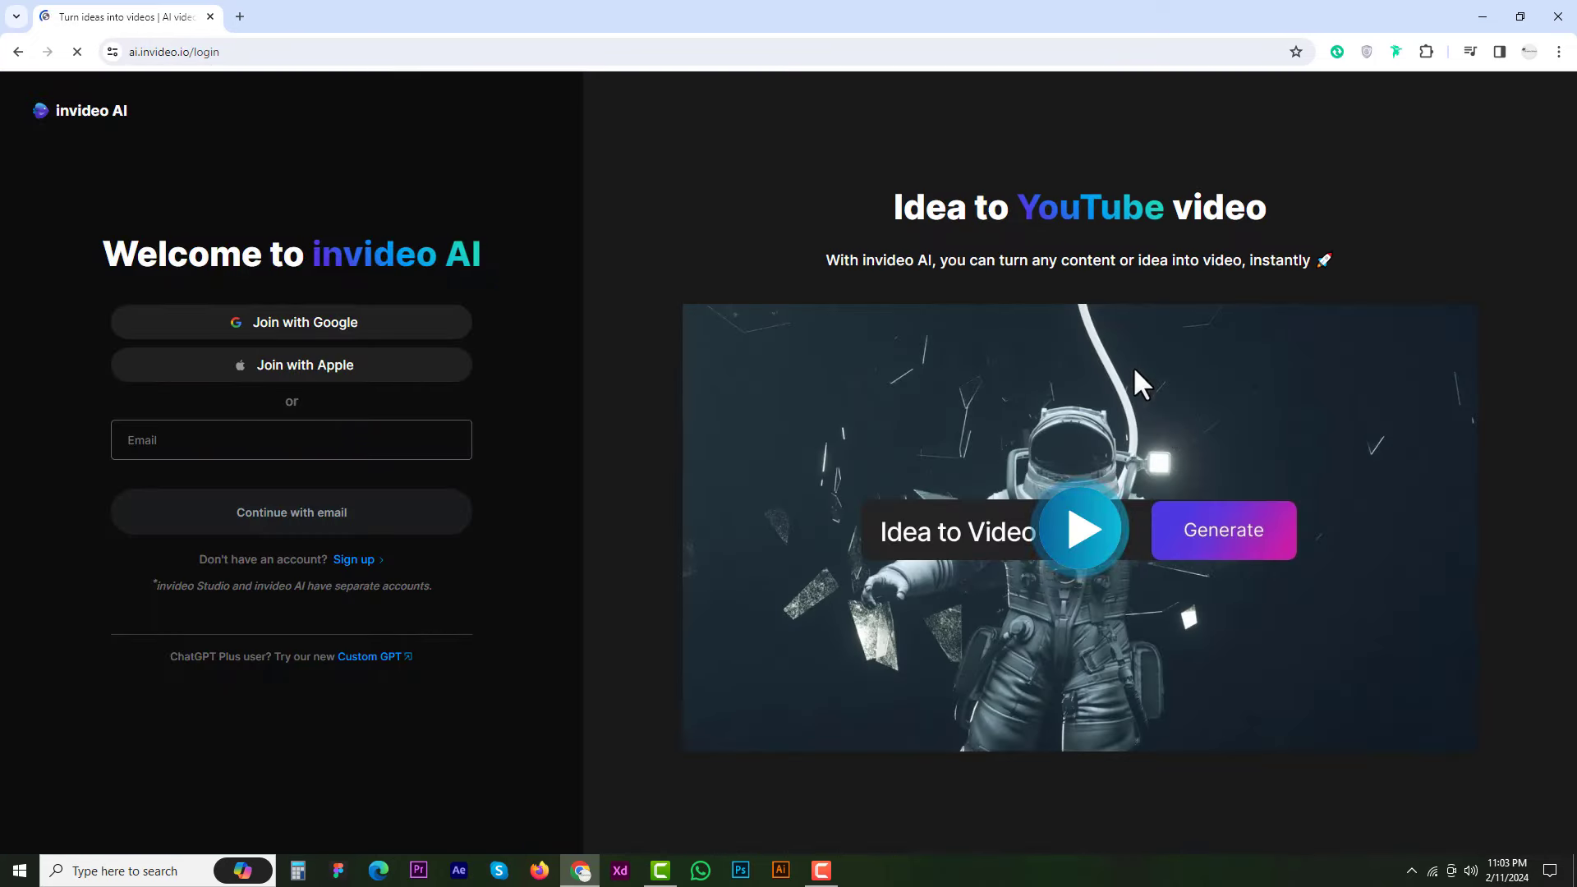
click(308, 326)
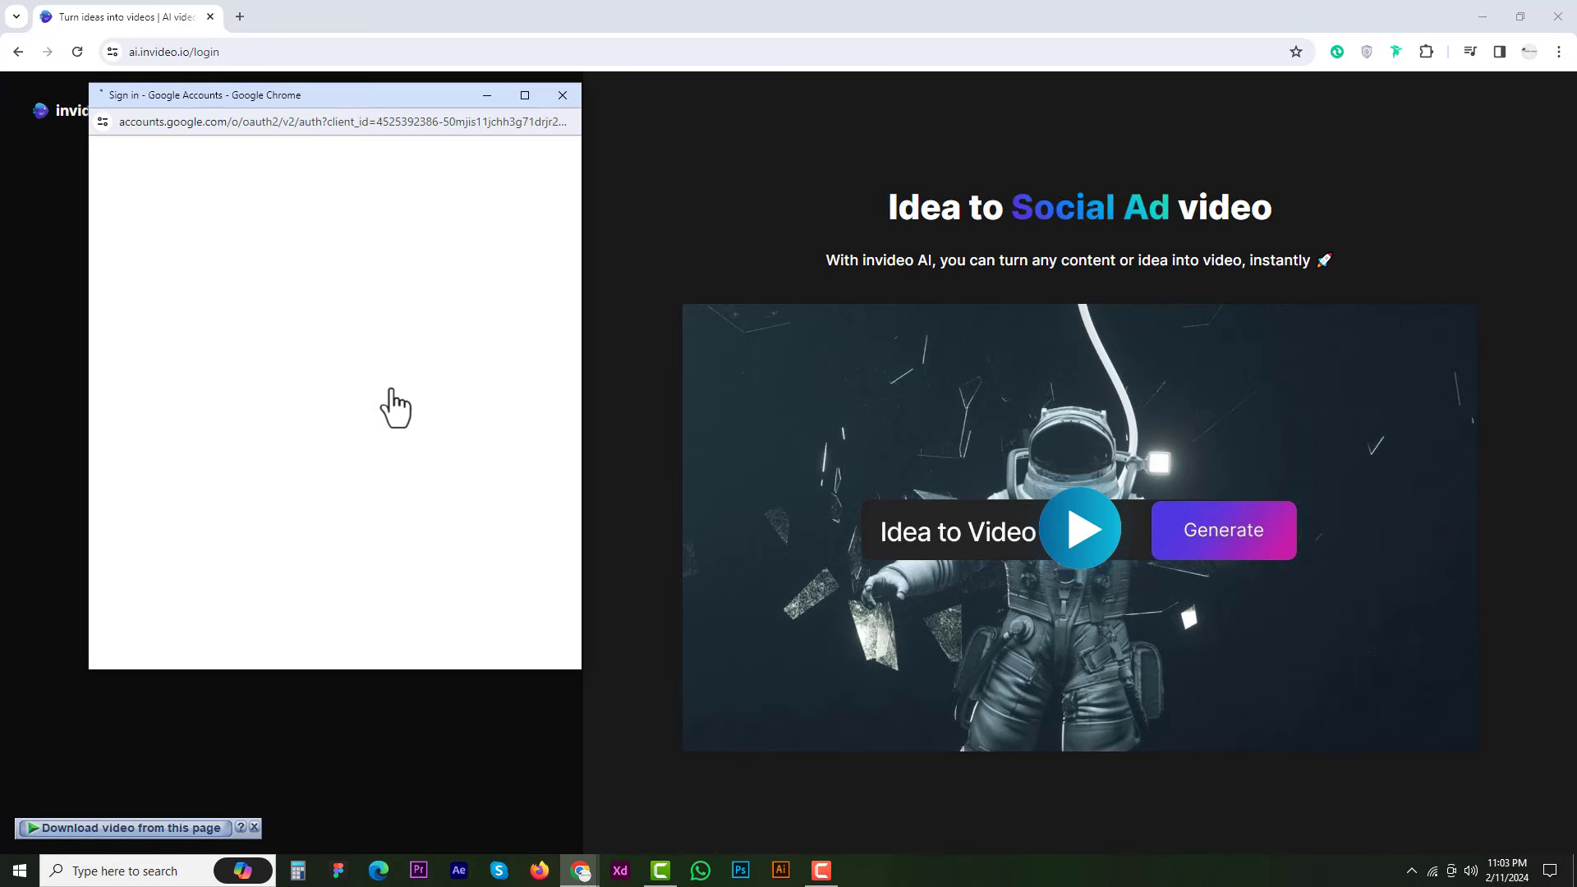
click(380, 398)
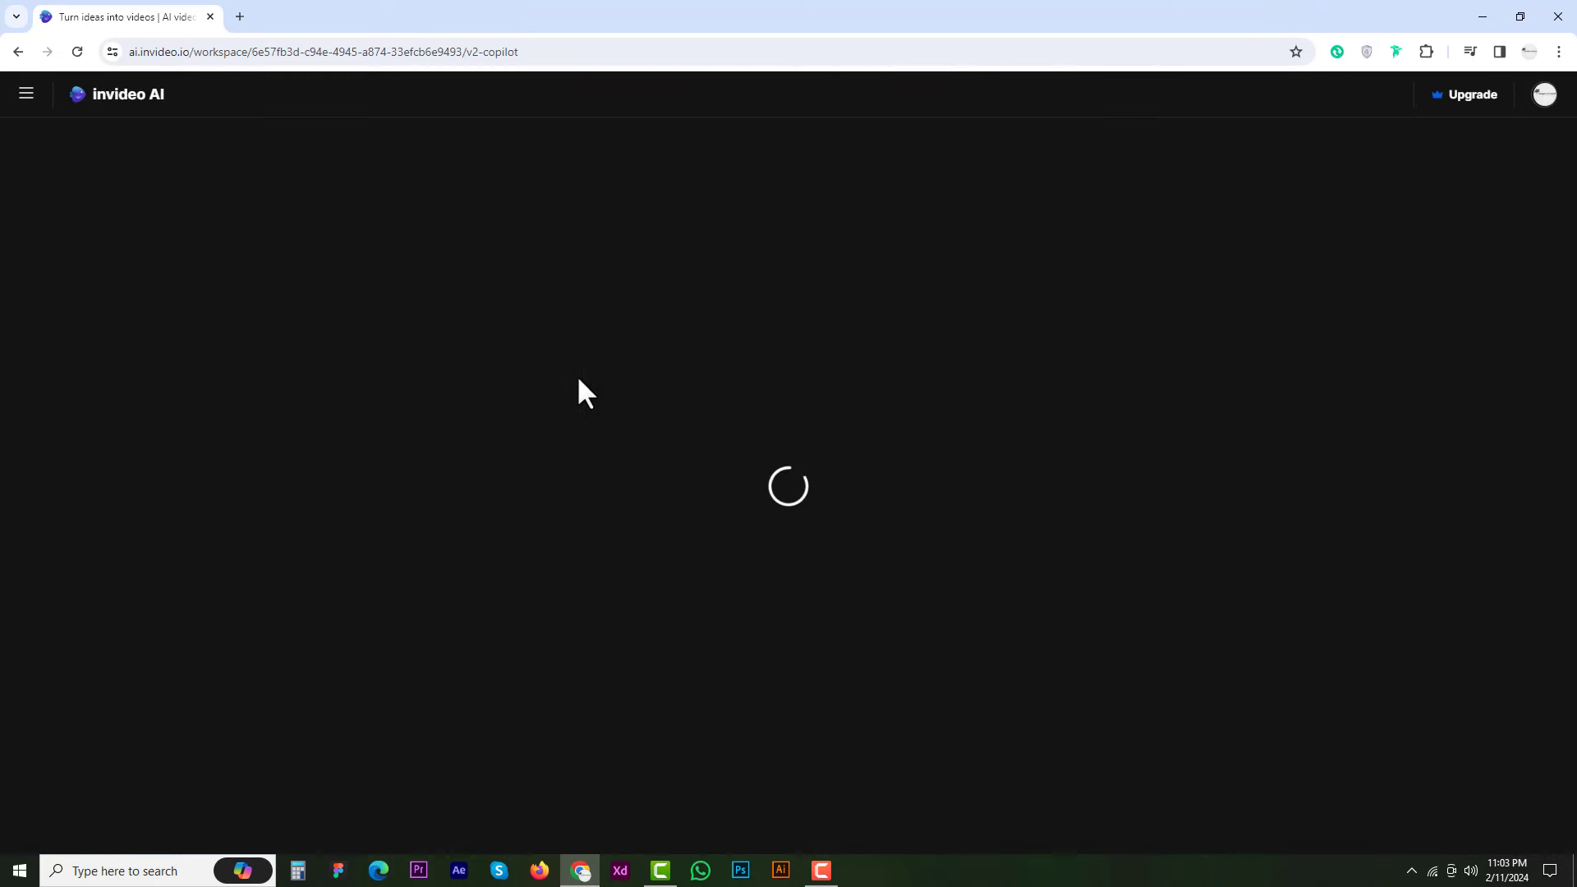
Go to the InVideo Studio dashboard at studio.invideo.io by typing 'invid' in the address bar.
click(208, 52)
text(in)
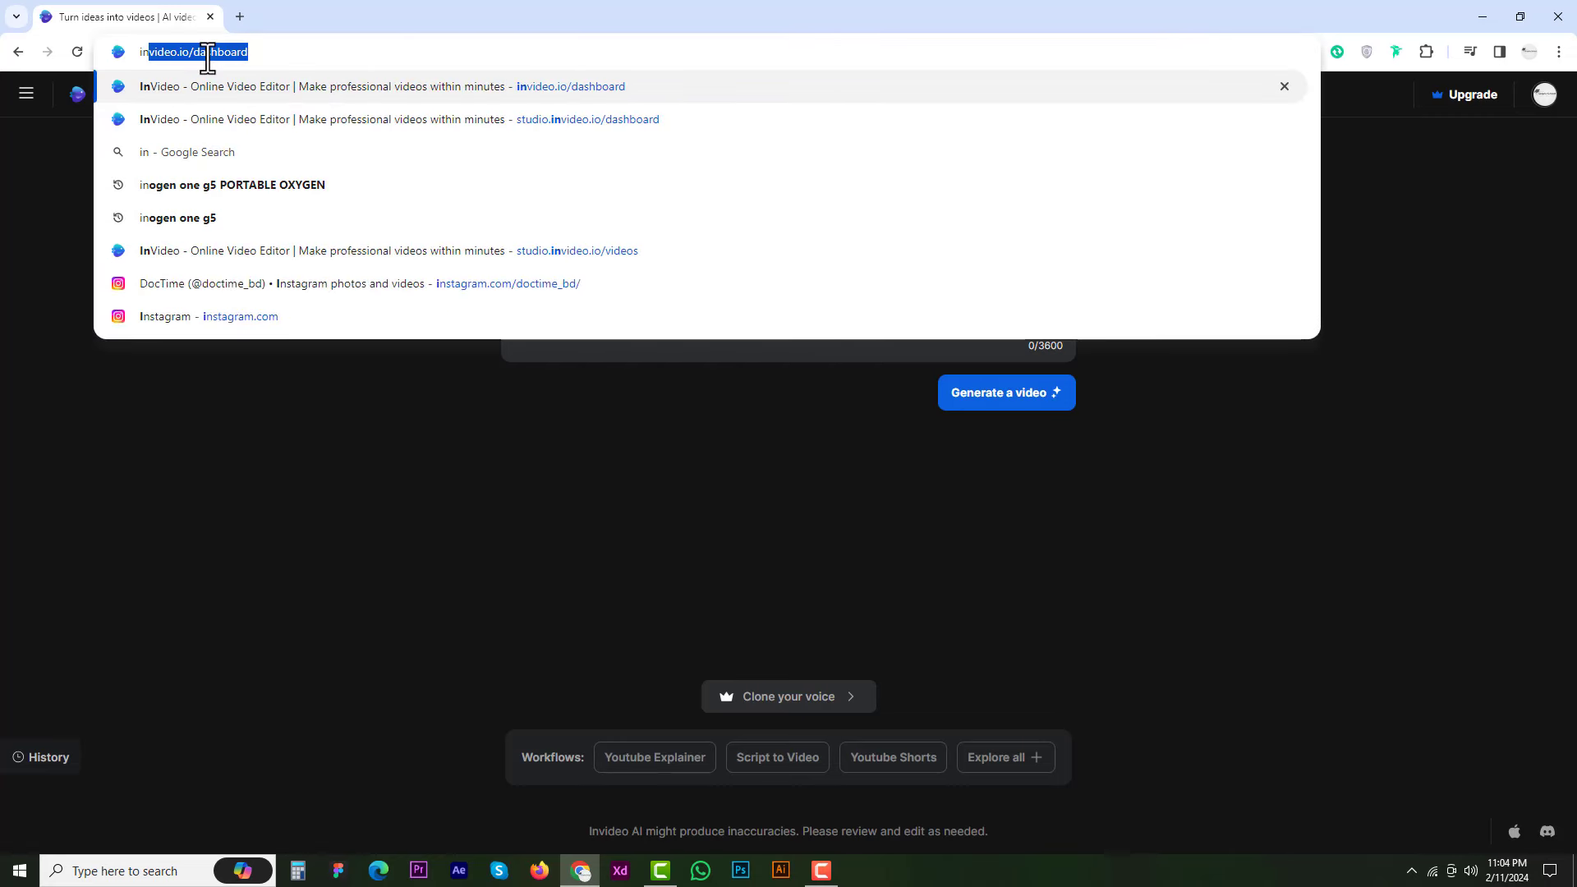
text(vid)
key(Return)
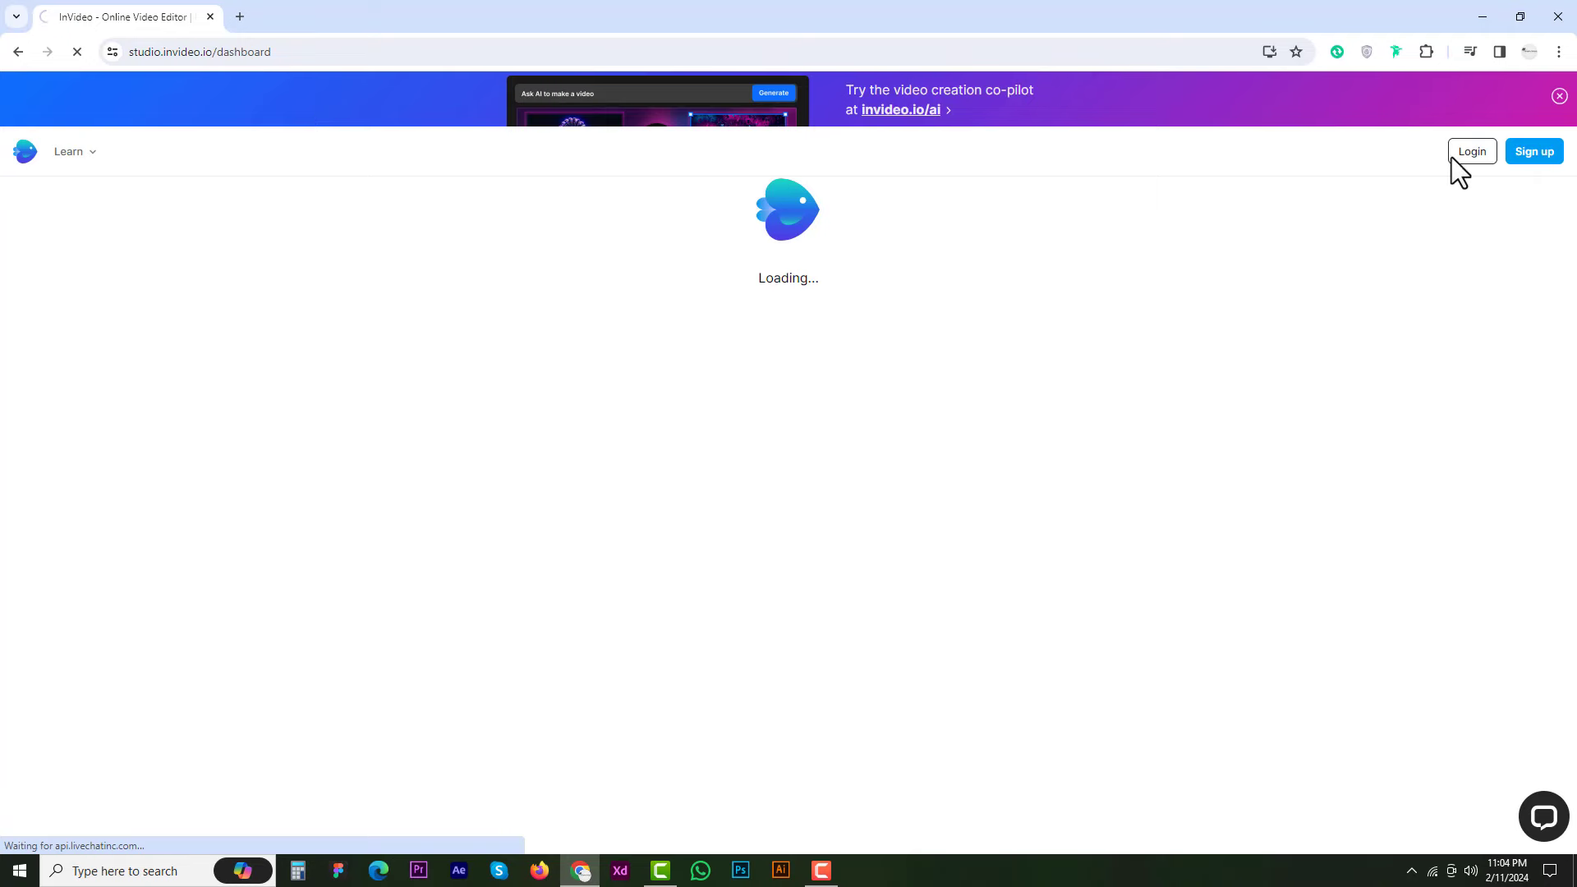
Sign in to InVideo Studio with Google, choosing the account.
click(1455, 154)
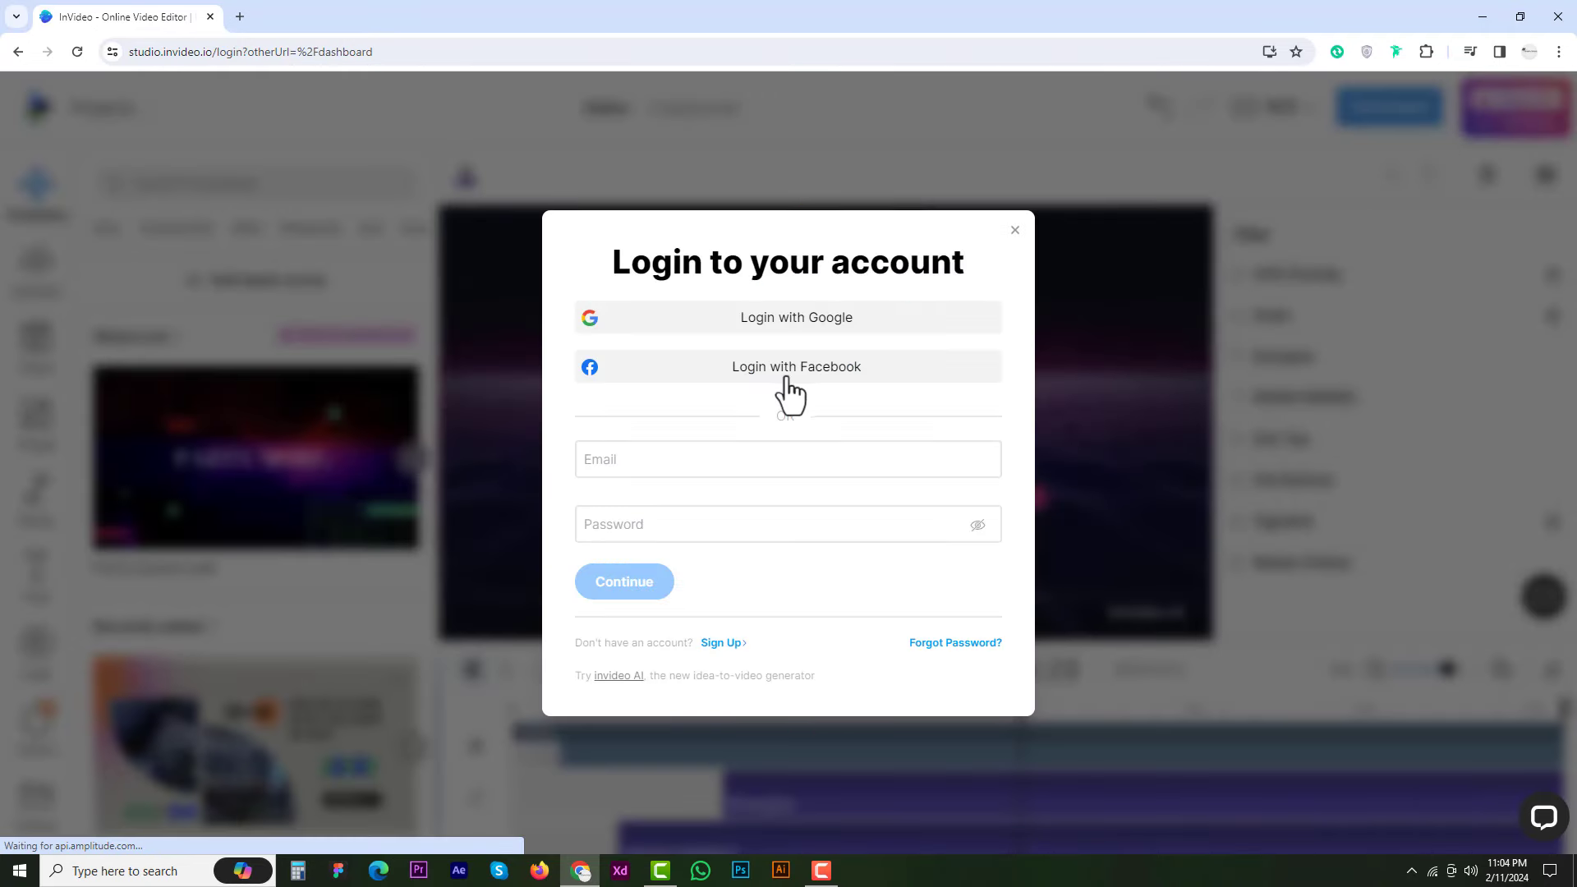
click(809, 327)
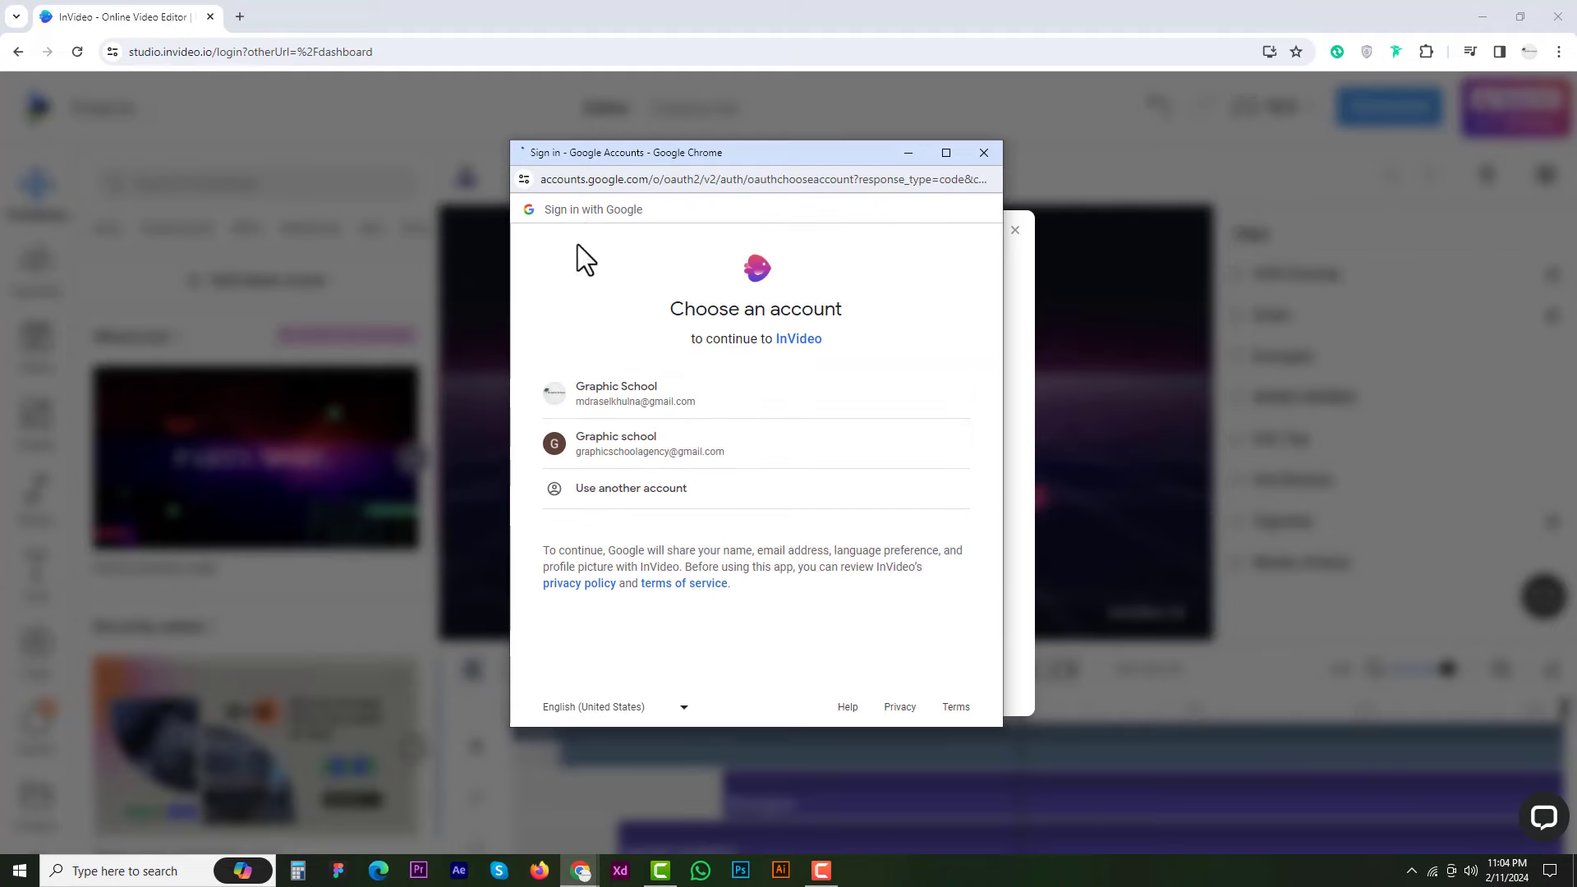
click(626, 395)
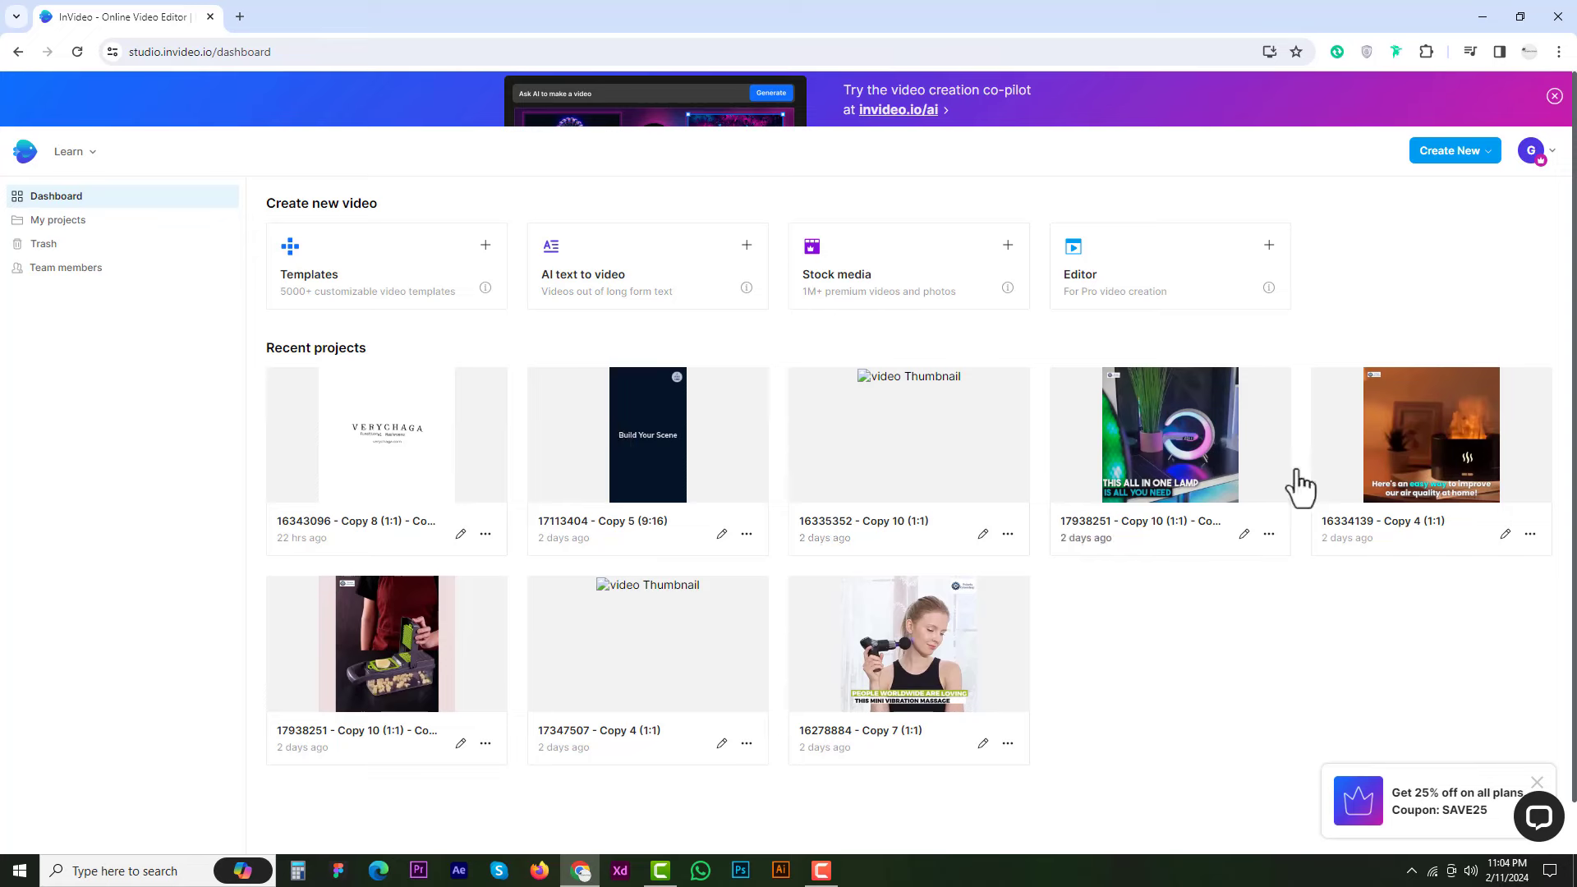
click(67, 220)
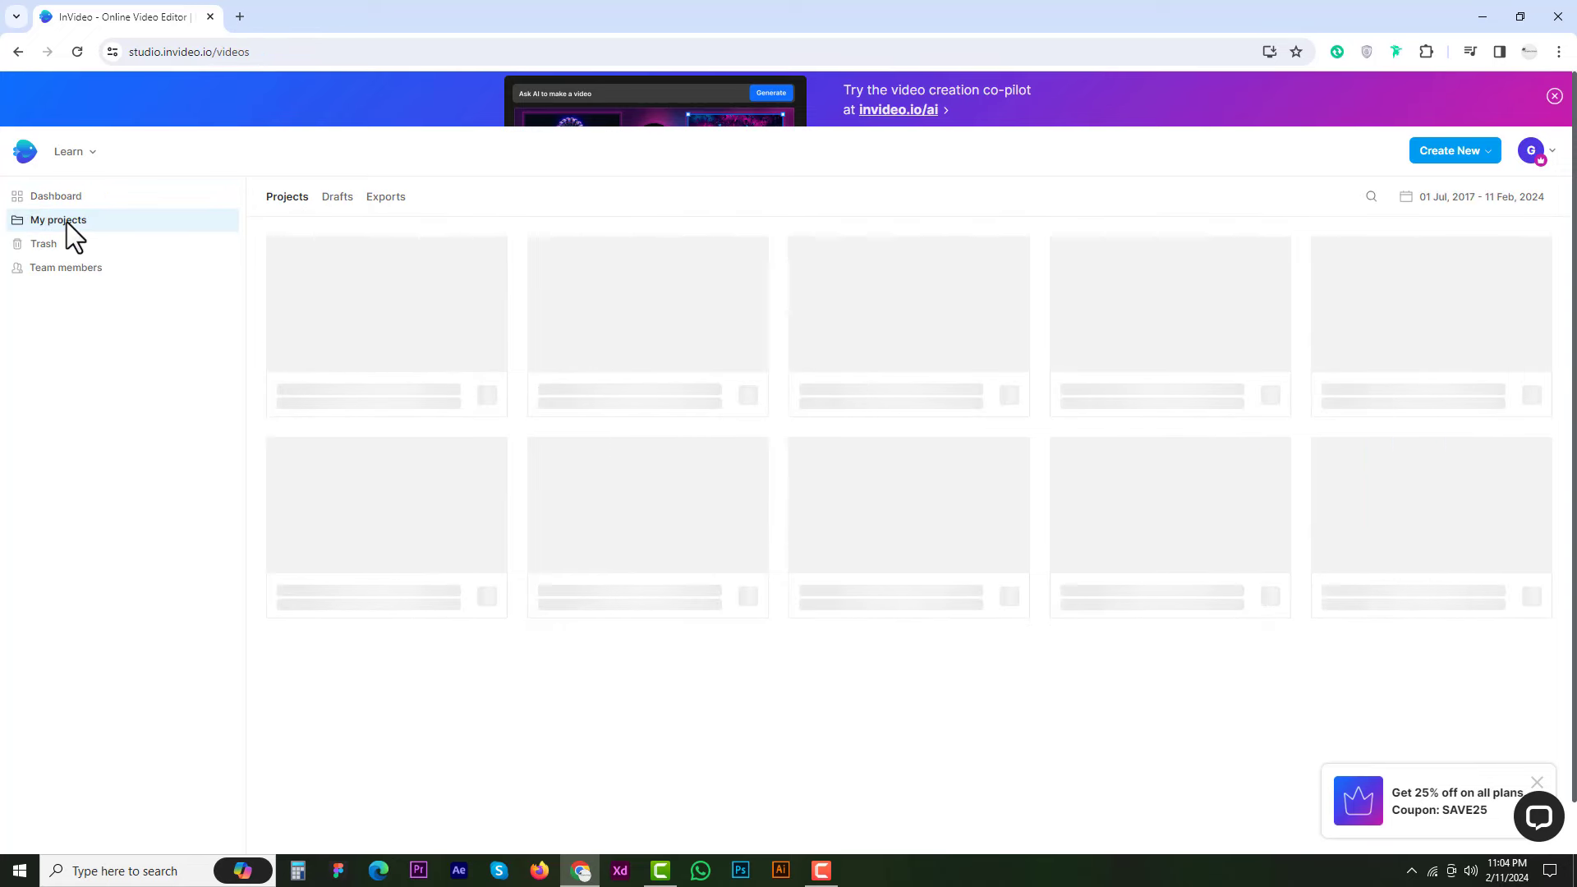
scroll(1038, 386, down, 4)
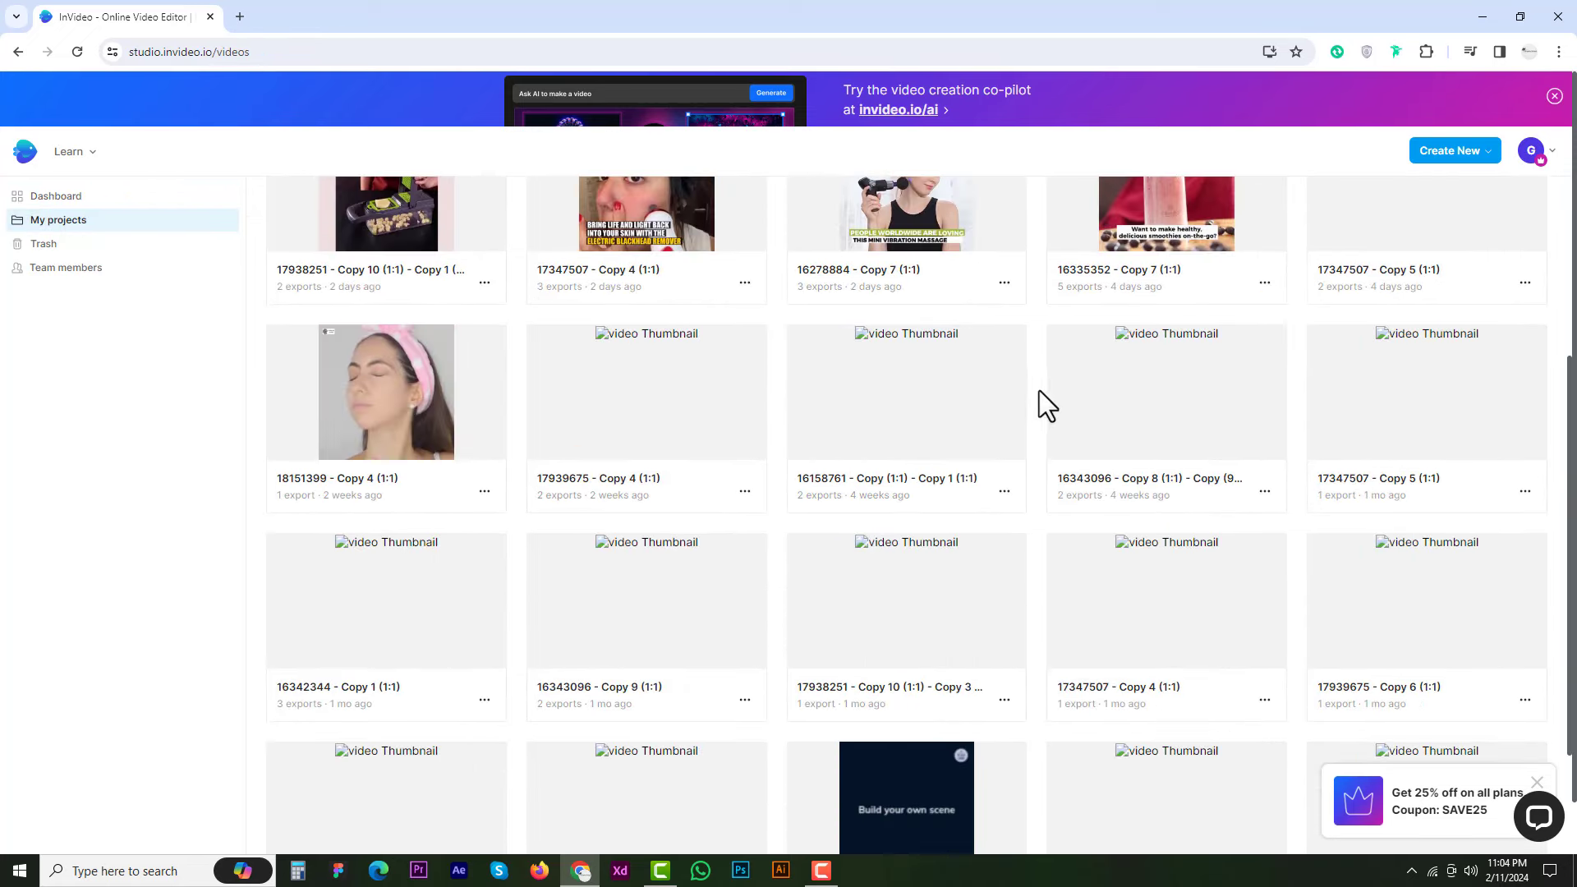
scroll(1041, 402, down, 2)
scroll(1043, 409, up, 2)
scroll(1043, 409, down, 3)
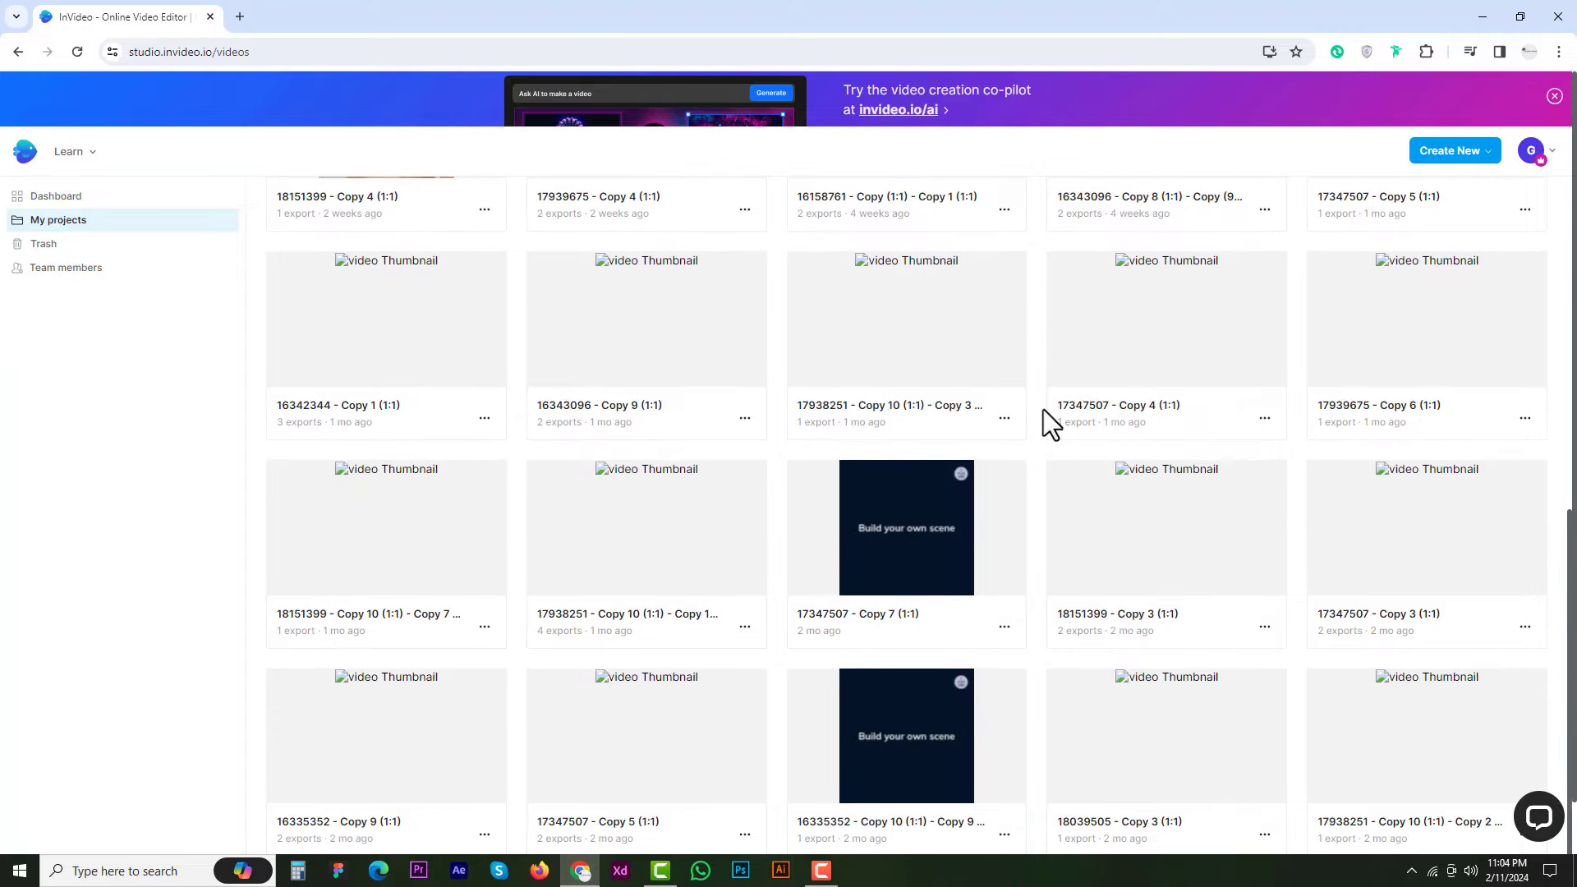
scroll(1042, 410, up, 5)
scroll(1042, 411, up, 2)
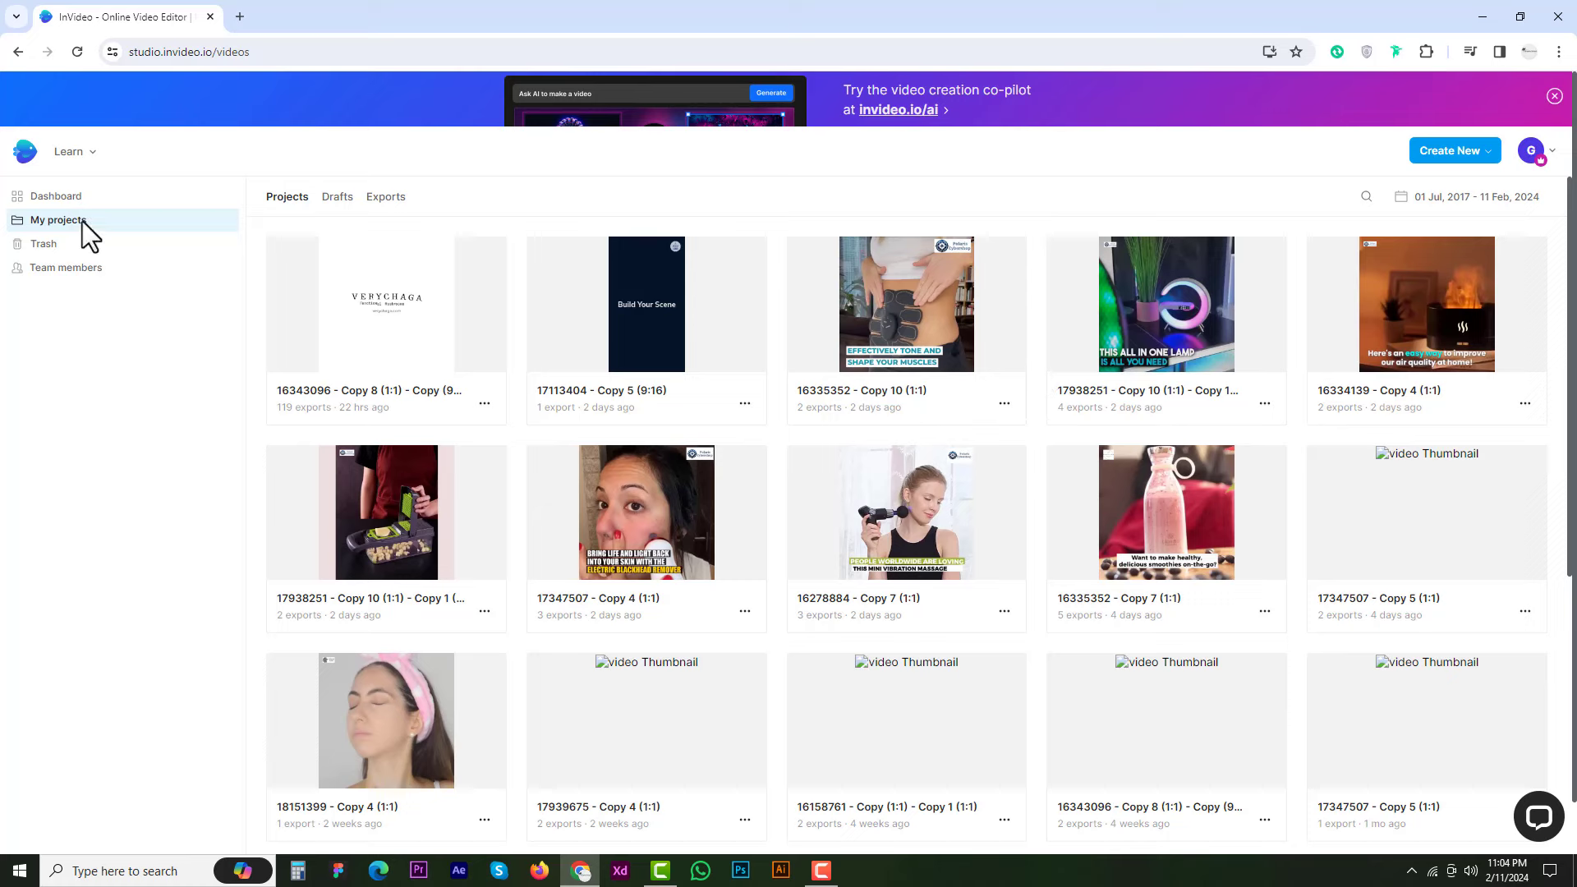
click(56, 196)
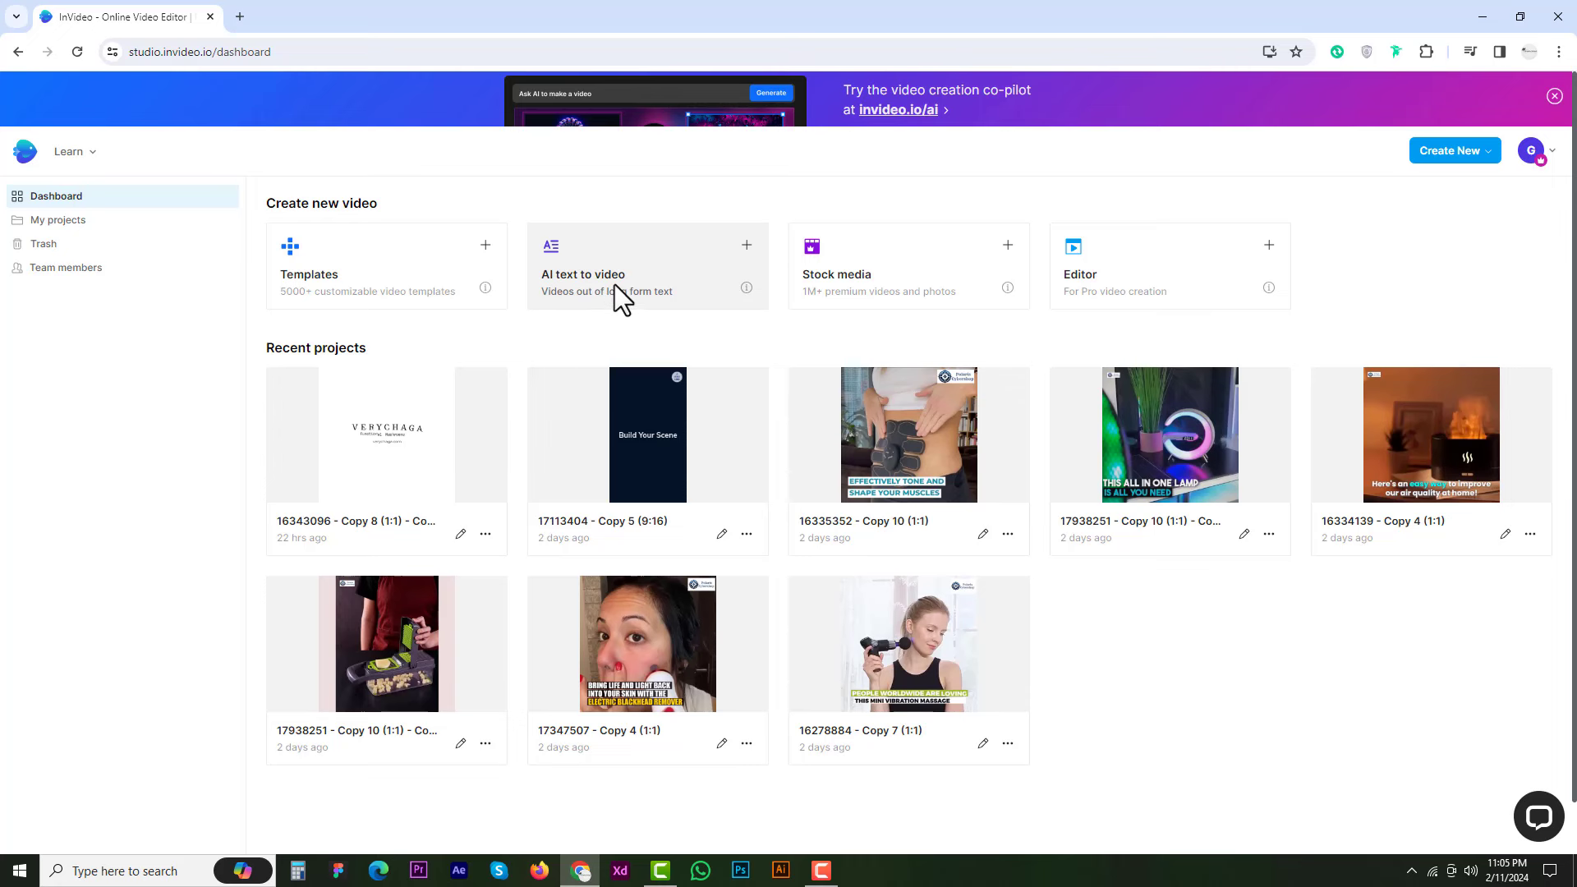
Filter templates to Square aspect ratio and Ads type, then open Laptop Customization Products Ad.
click(358, 278)
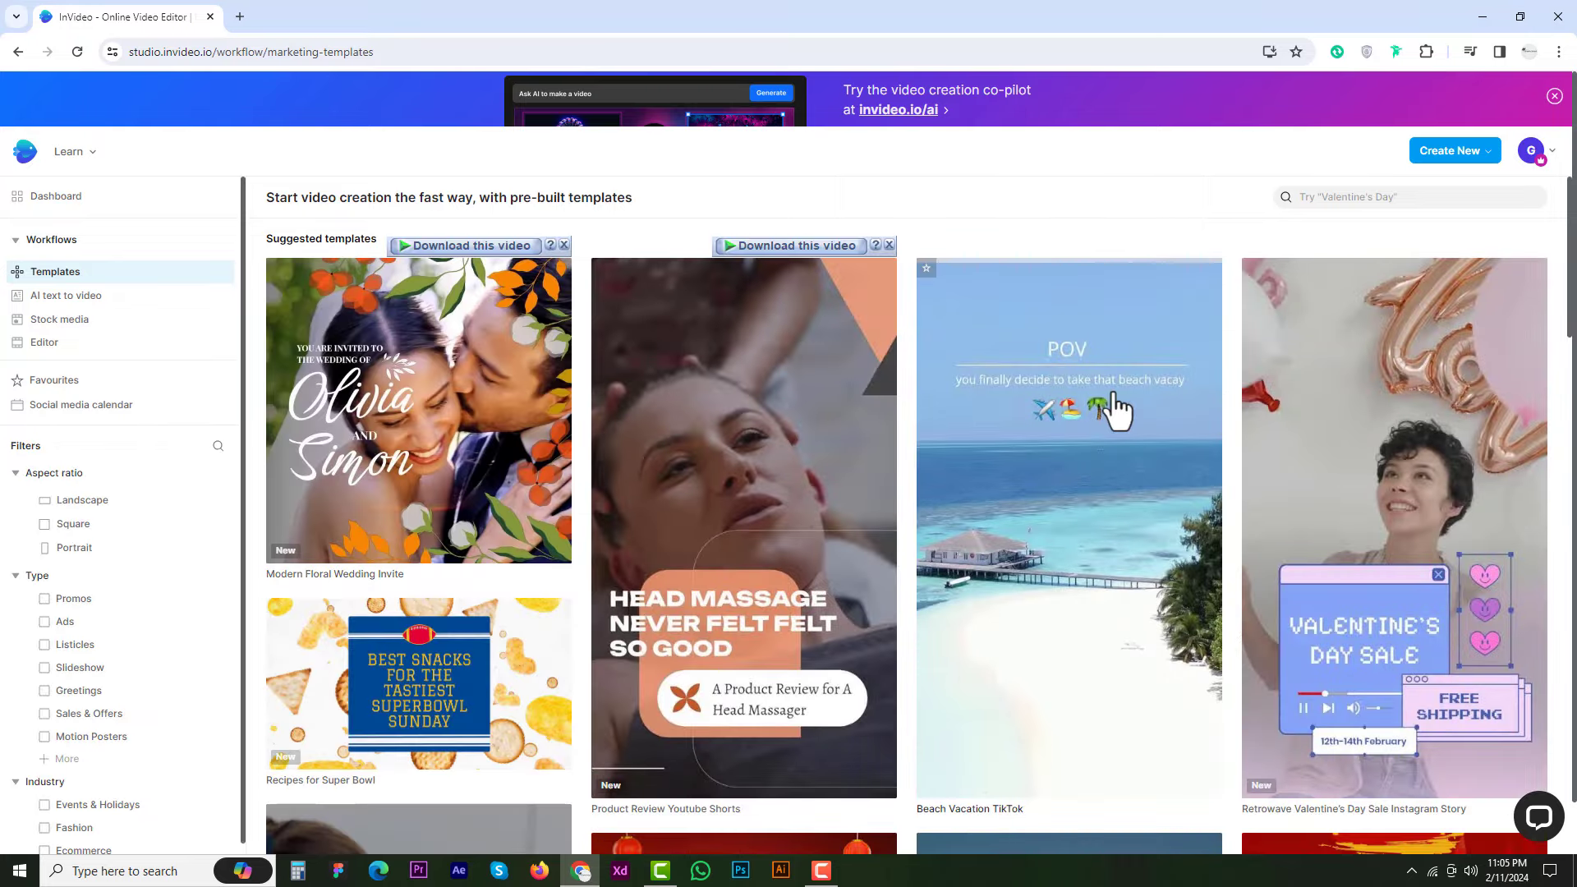
scroll(1115, 409, down, 1)
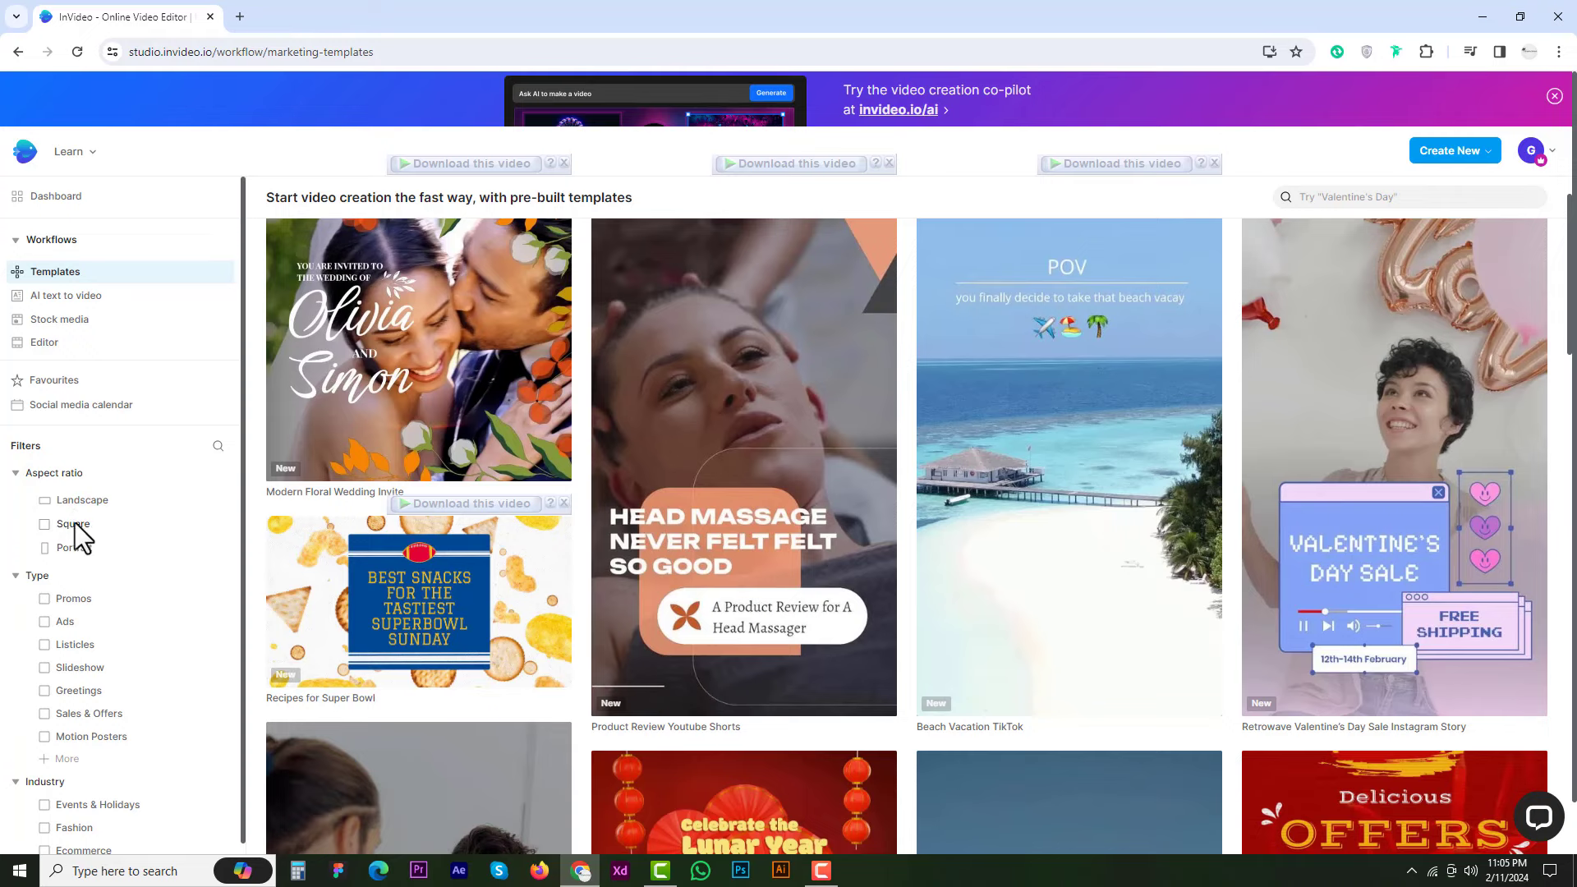
click(82, 526)
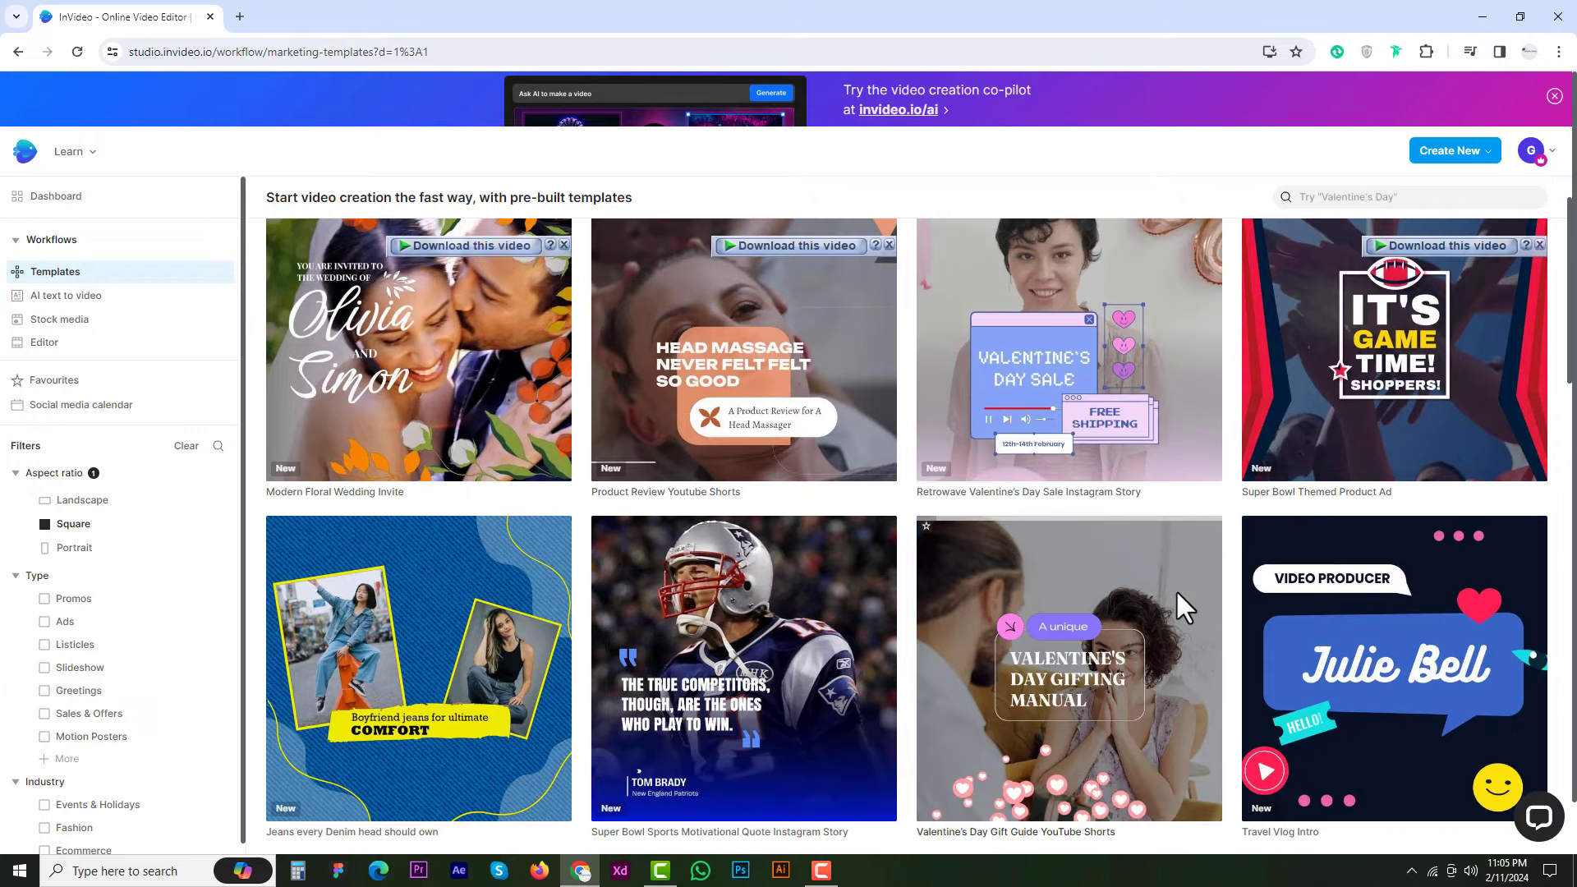
scroll(1176, 591, down, 4)
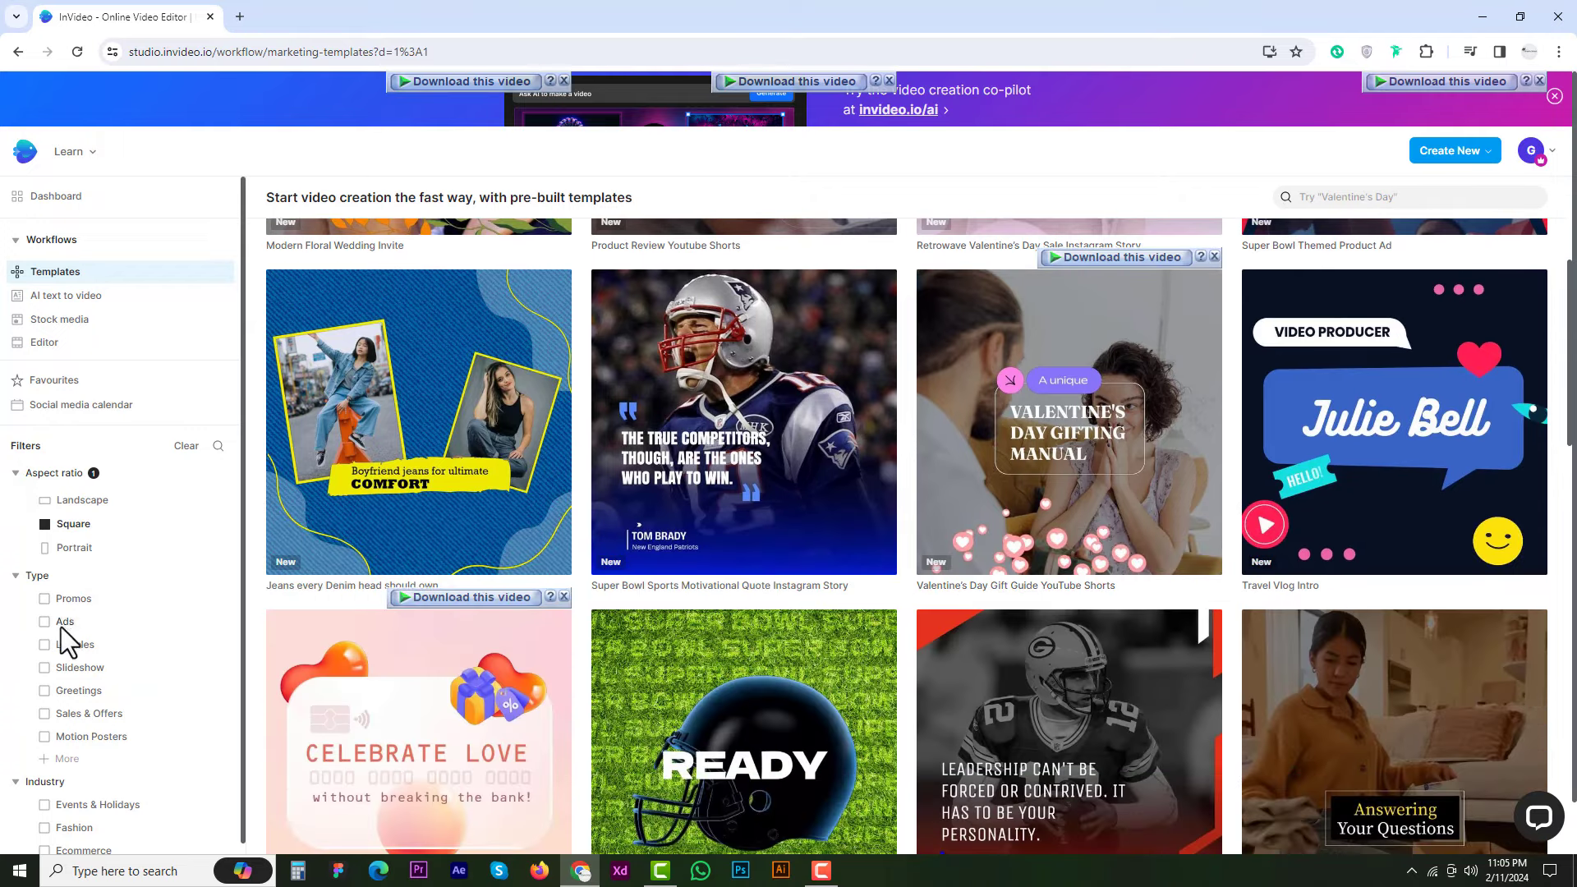
scroll(61, 624, down, 1)
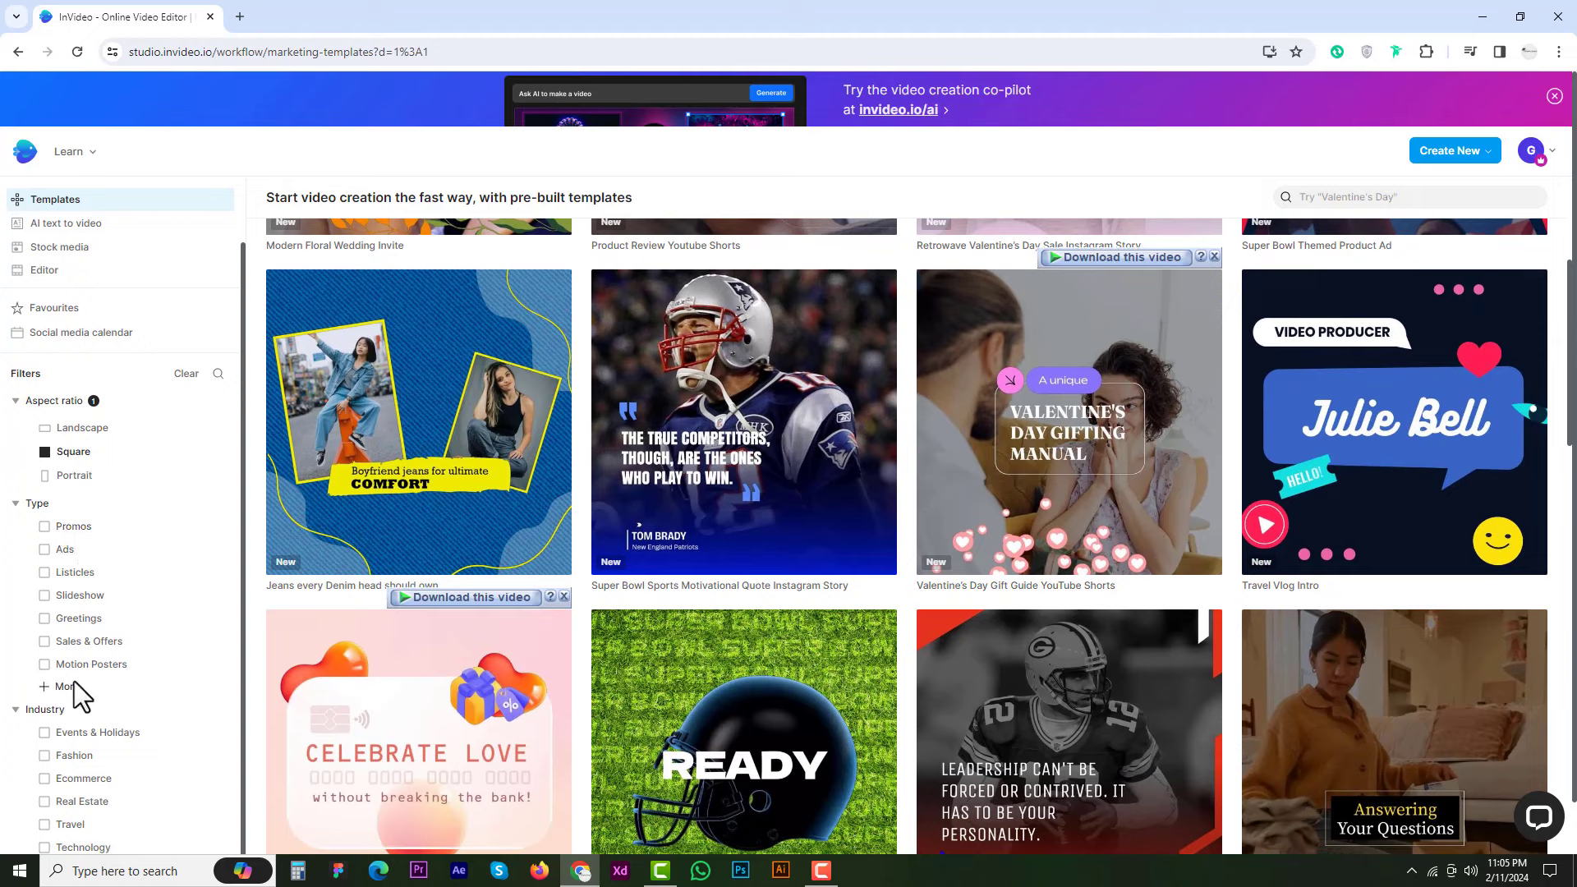
click(66, 551)
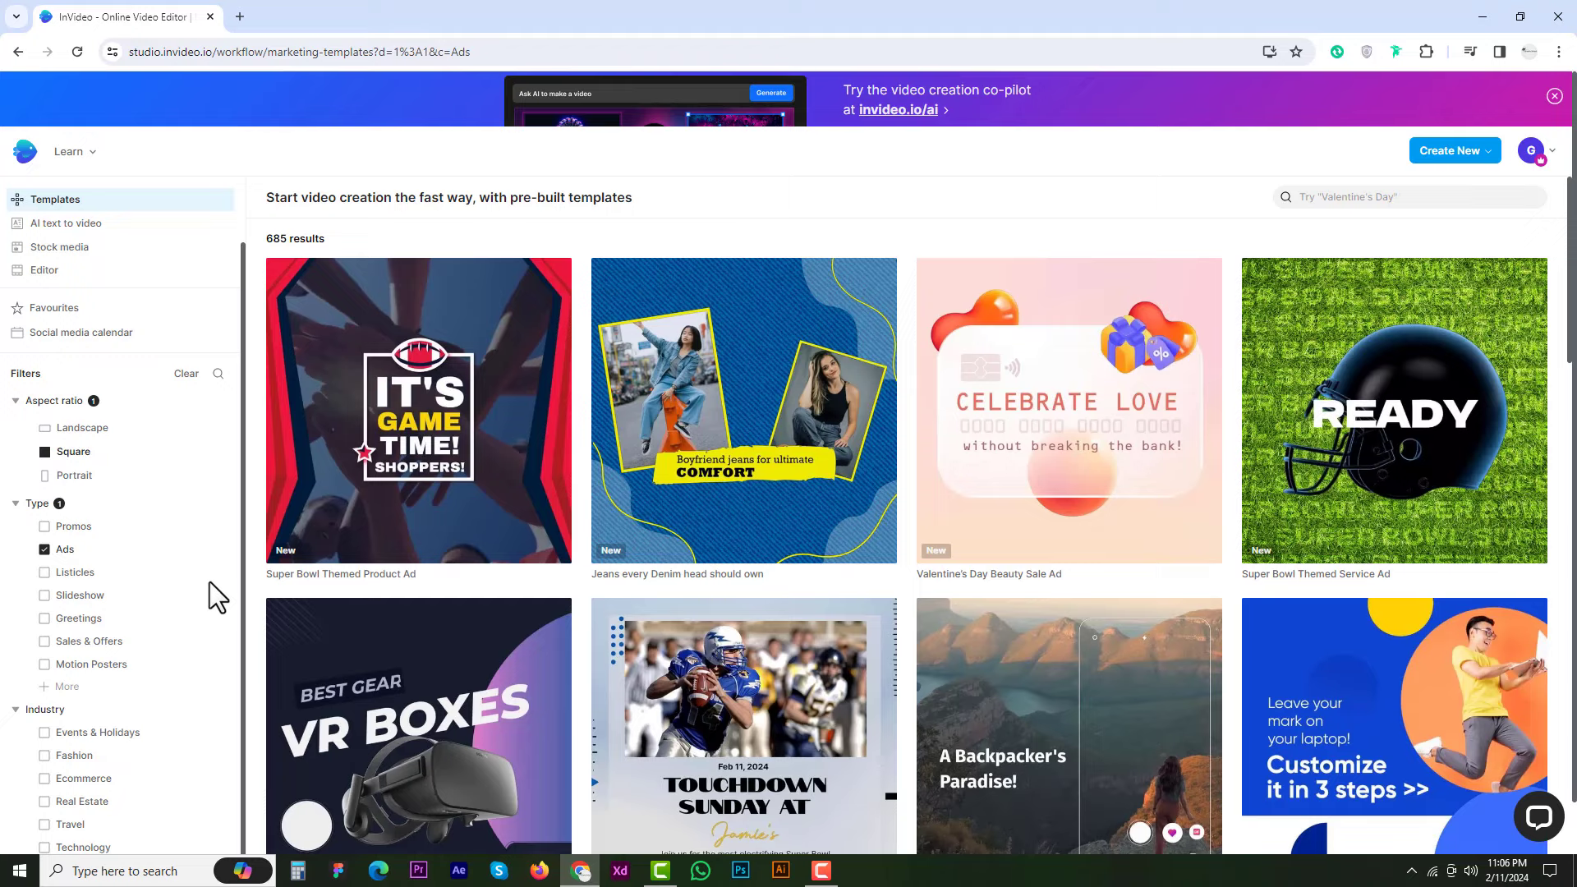
scroll(855, 485, down, 3)
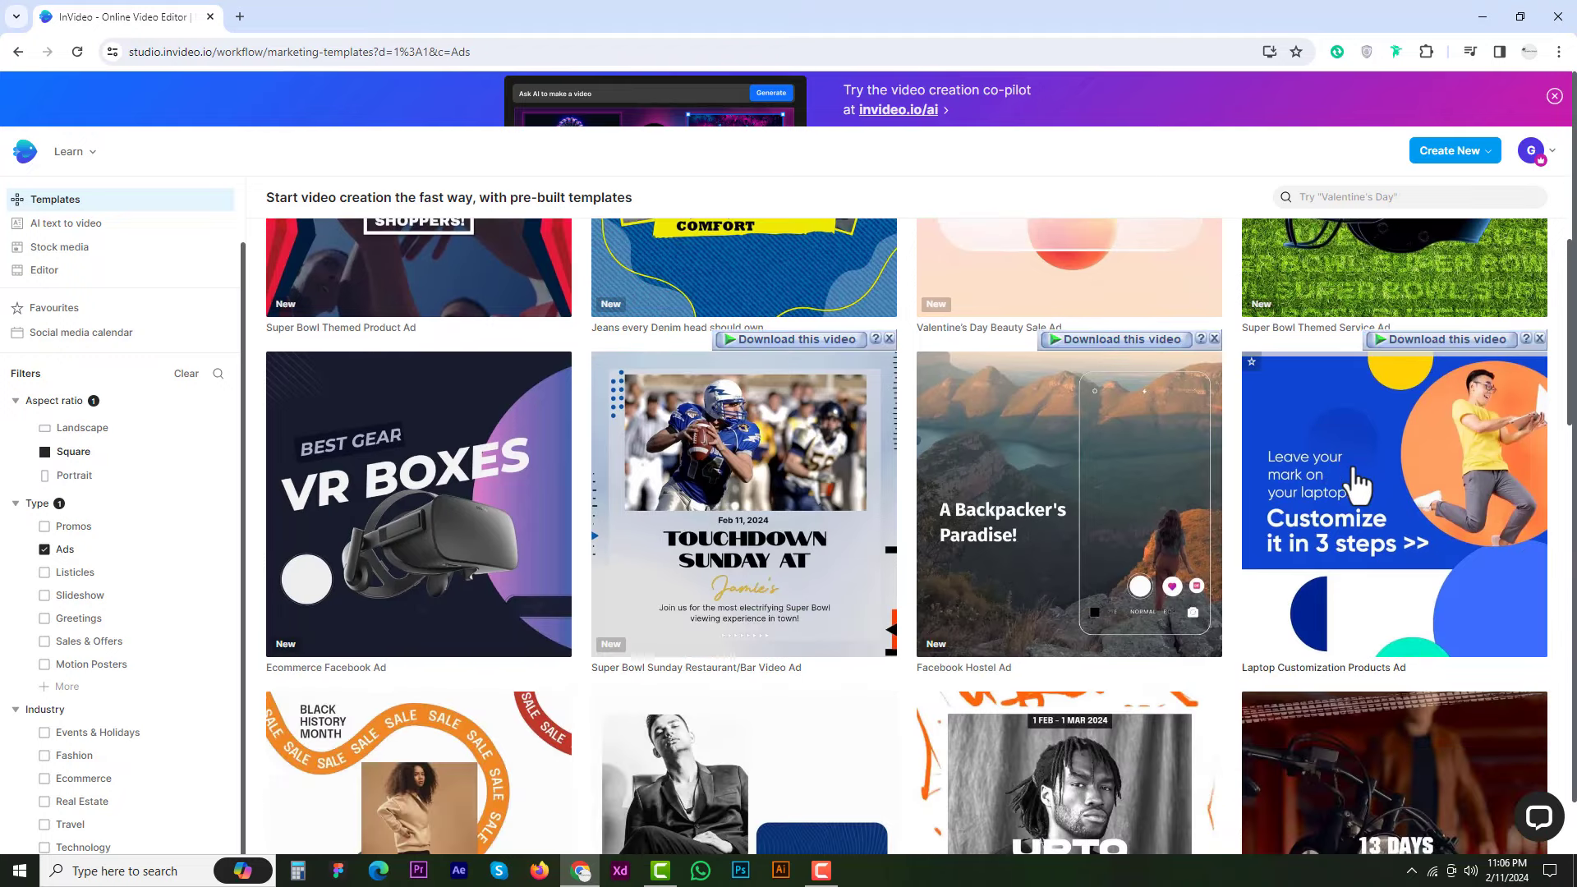
click(1357, 485)
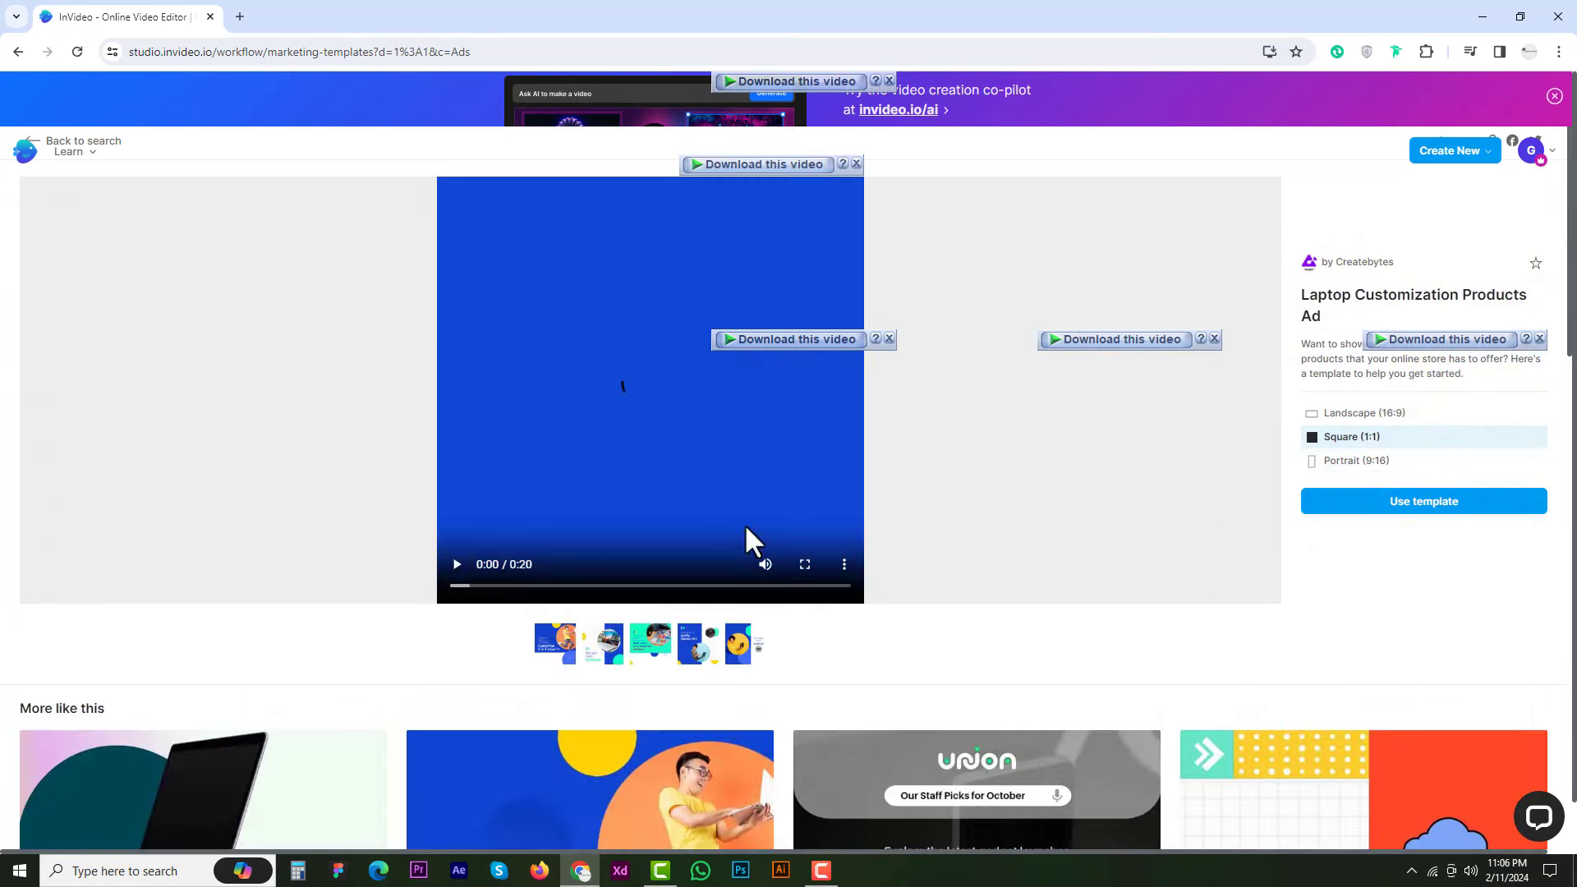
Dismiss the preview overlay and use the Laptop Customization Products Ad template.
click(889, 340)
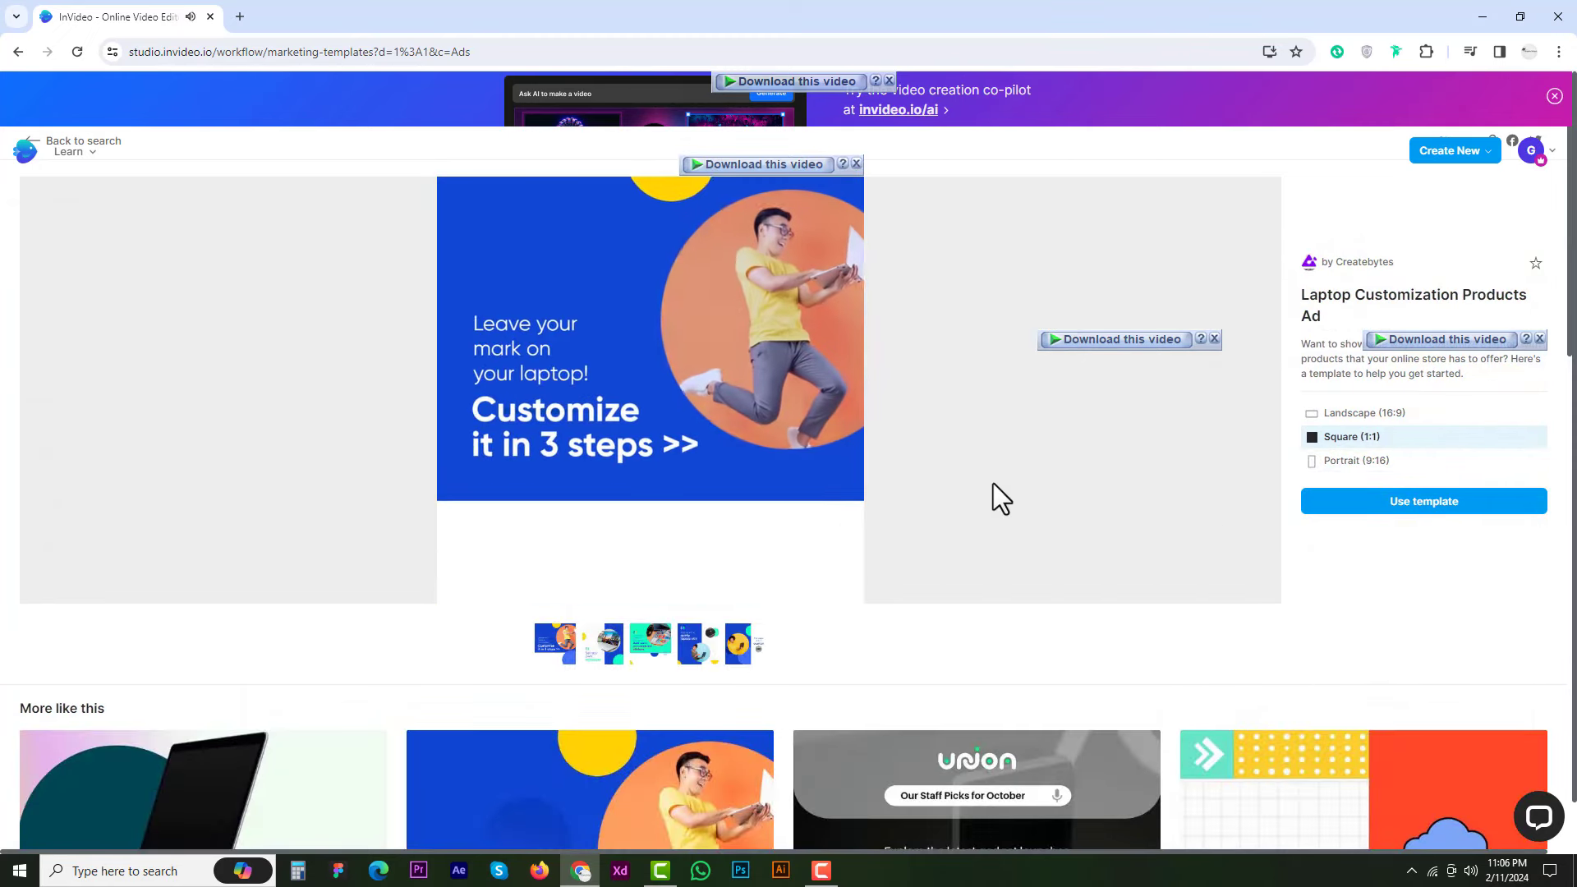
click(1383, 501)
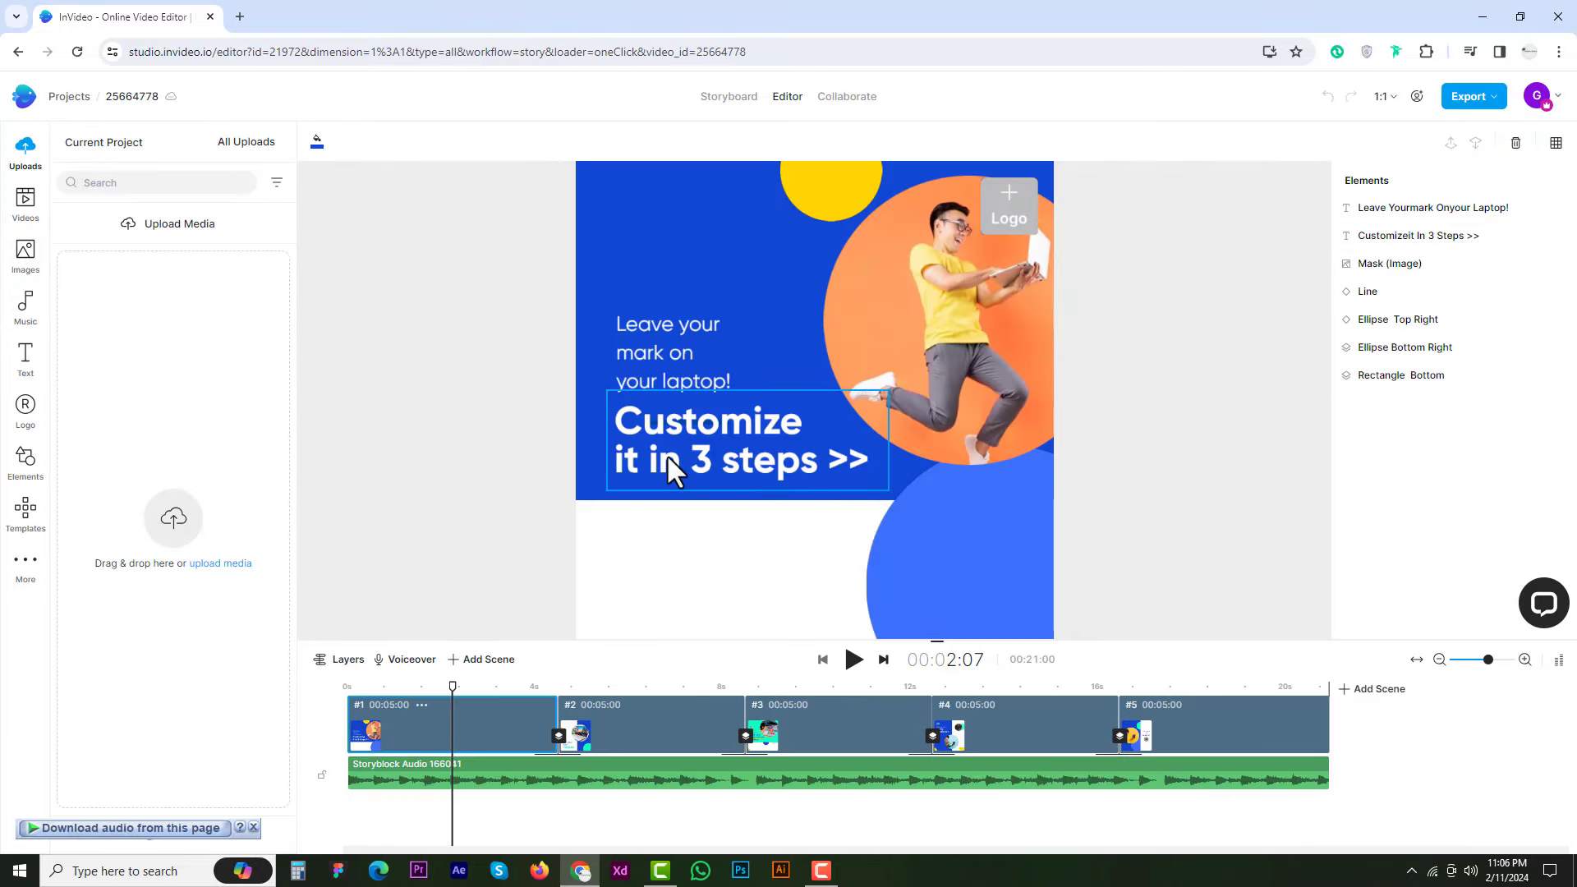
Change the headline to 'Graphic Design it in 3 steps >>' and review its Gilroy Bold font and fill colours.
click(667, 457)
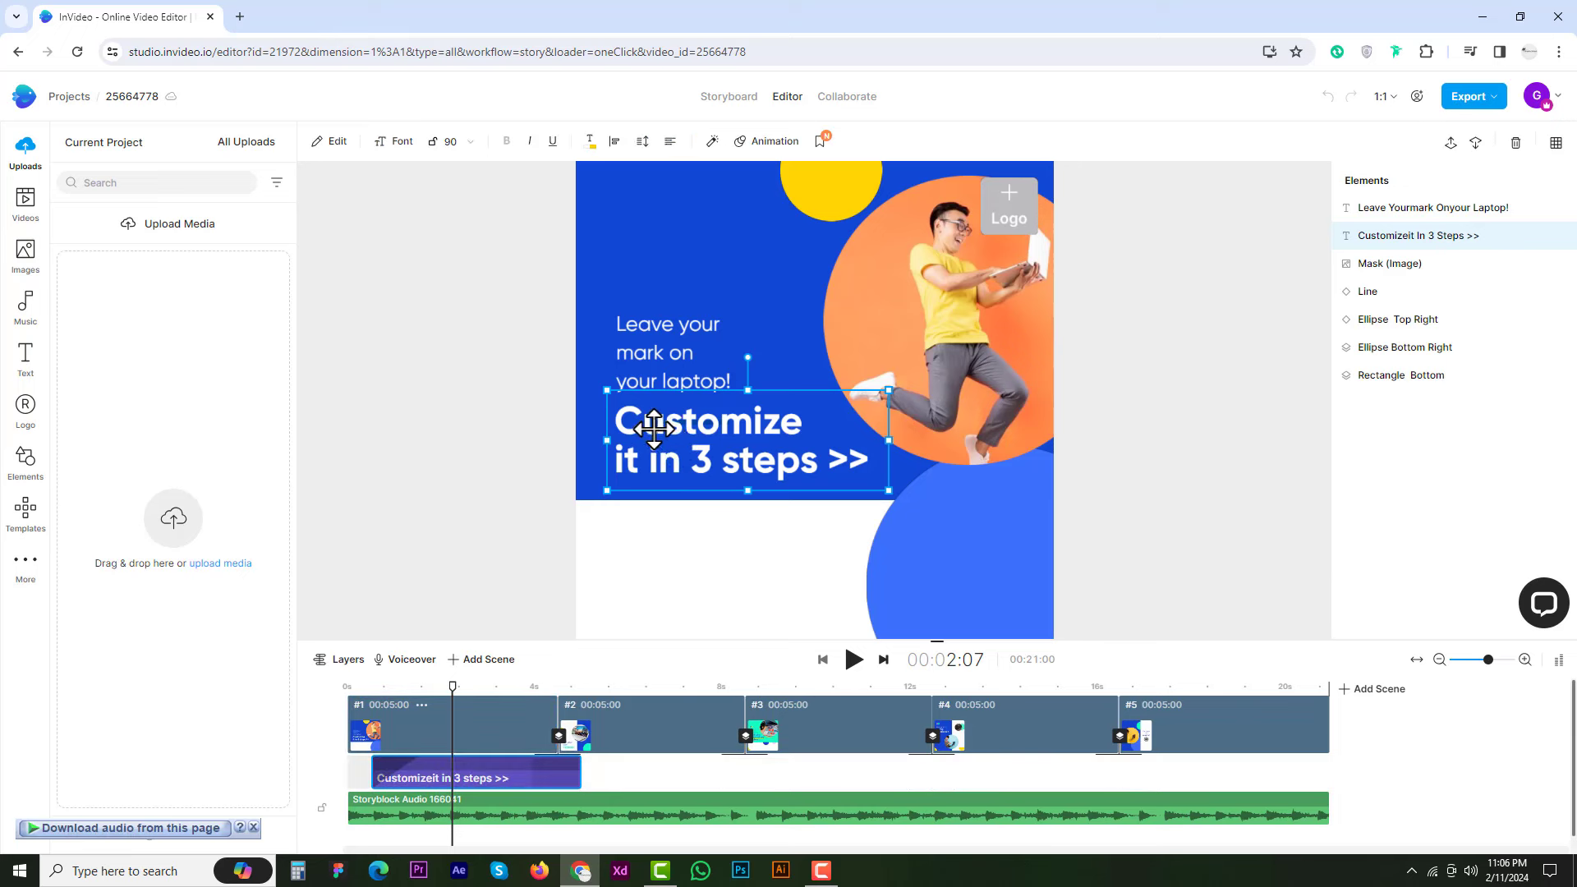
double_click(721, 428)
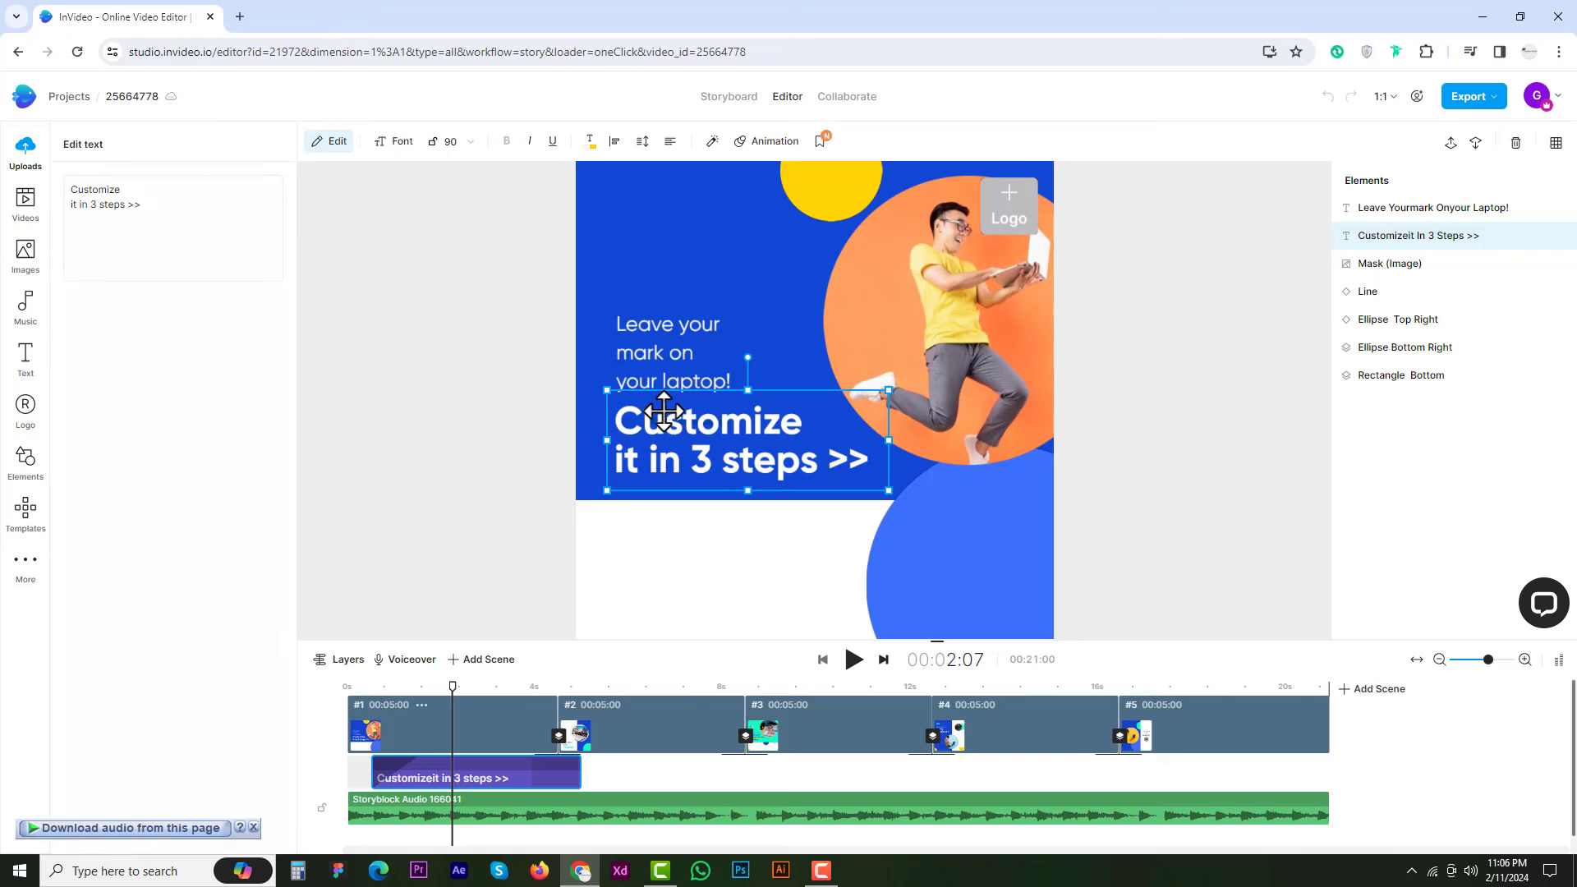
drag(190, 211, 70, 189)
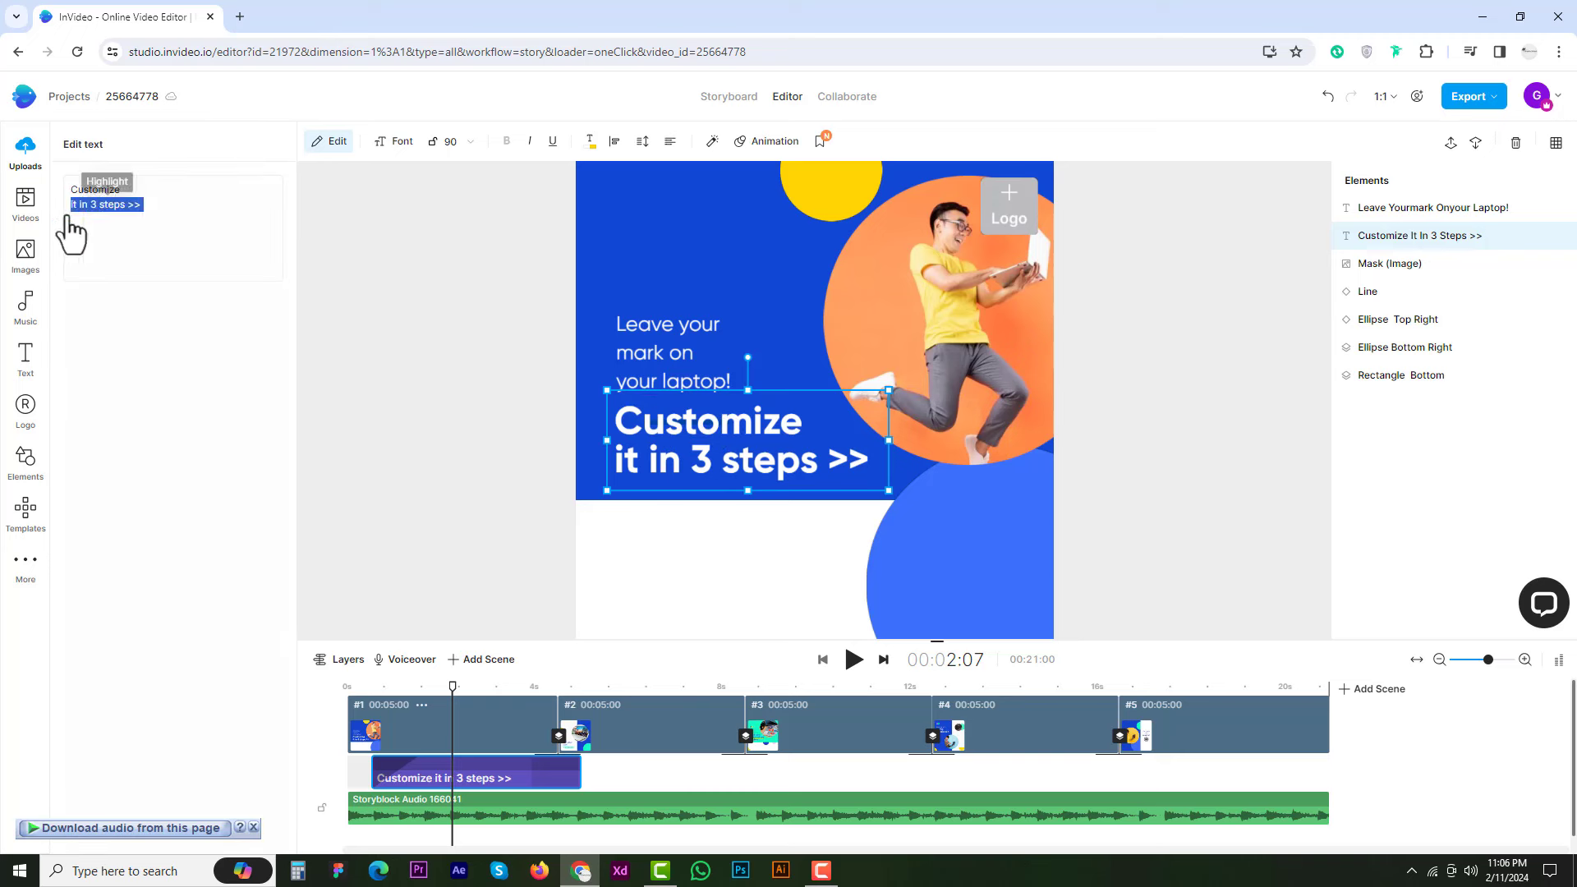
click(147, 190)
key(shift+Home)
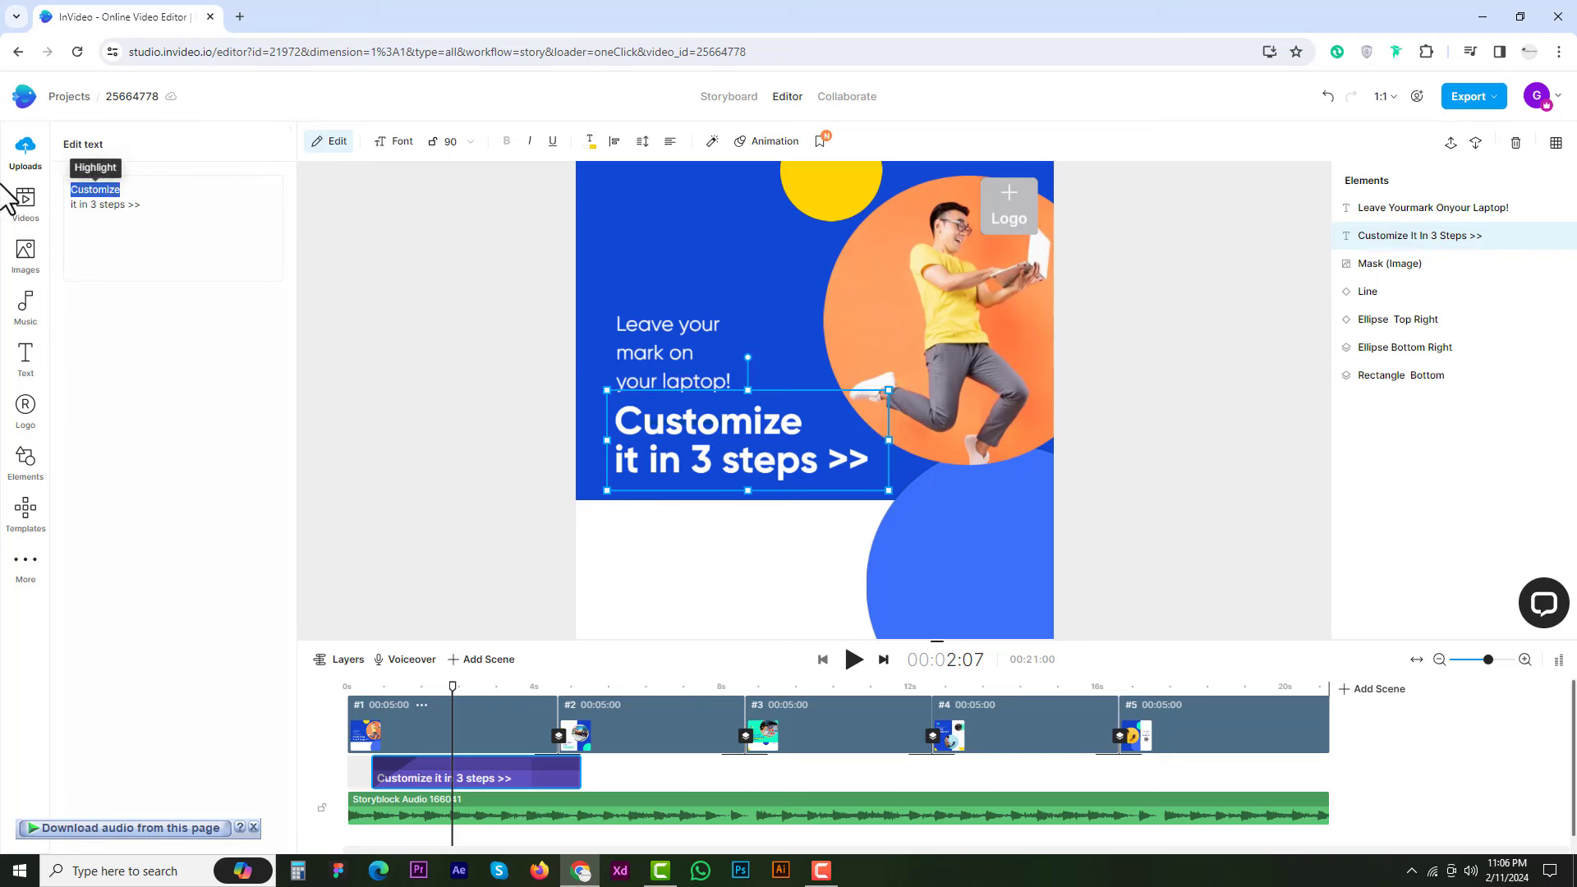
text(Graphic )
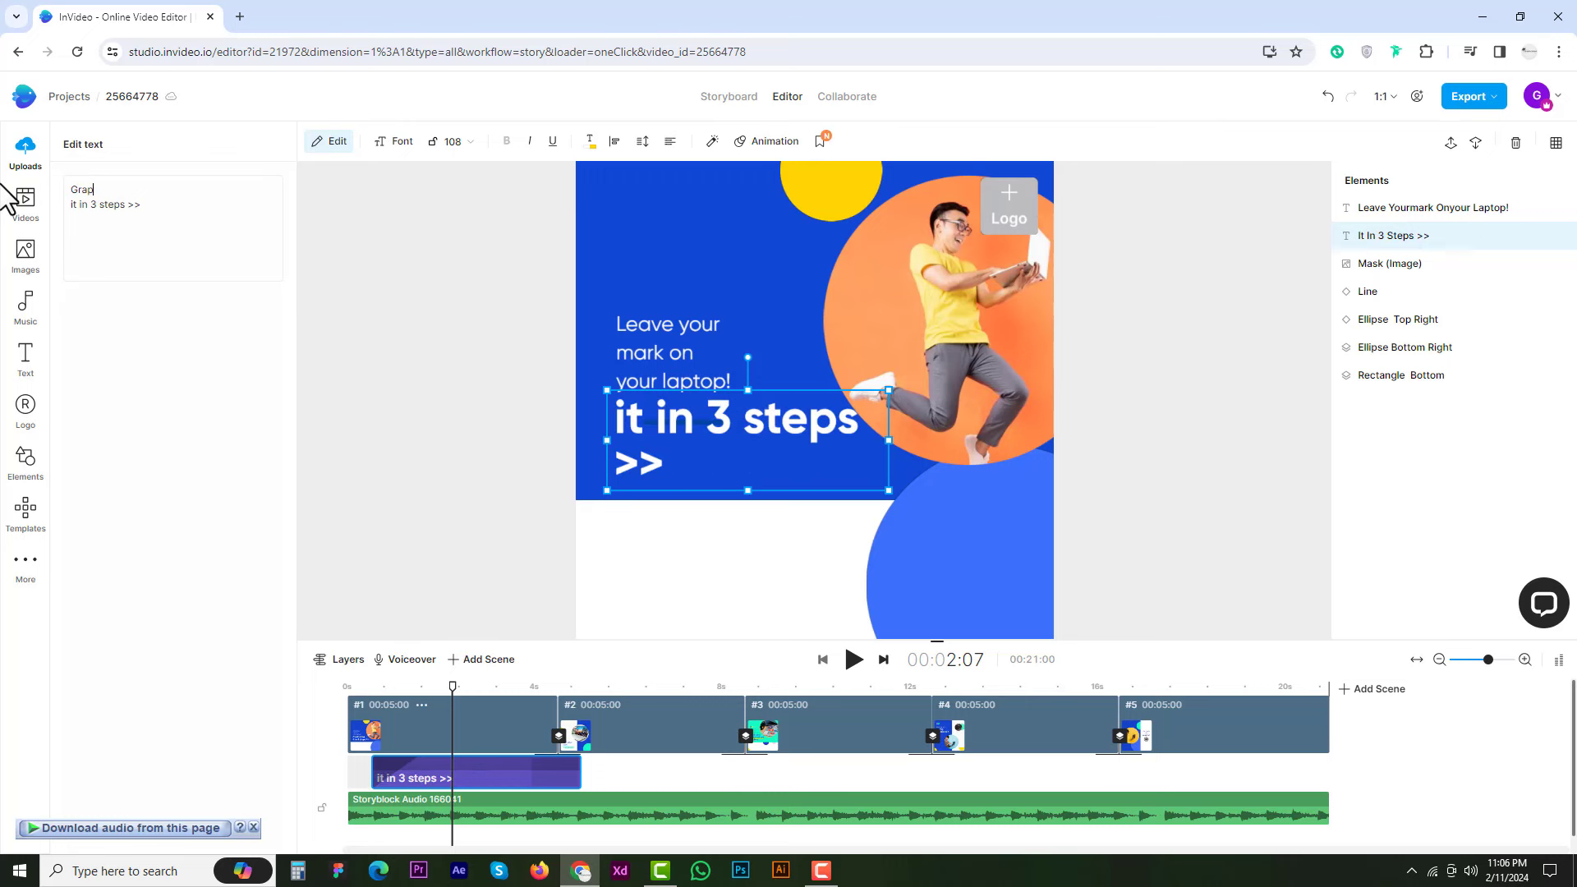
text(Design)
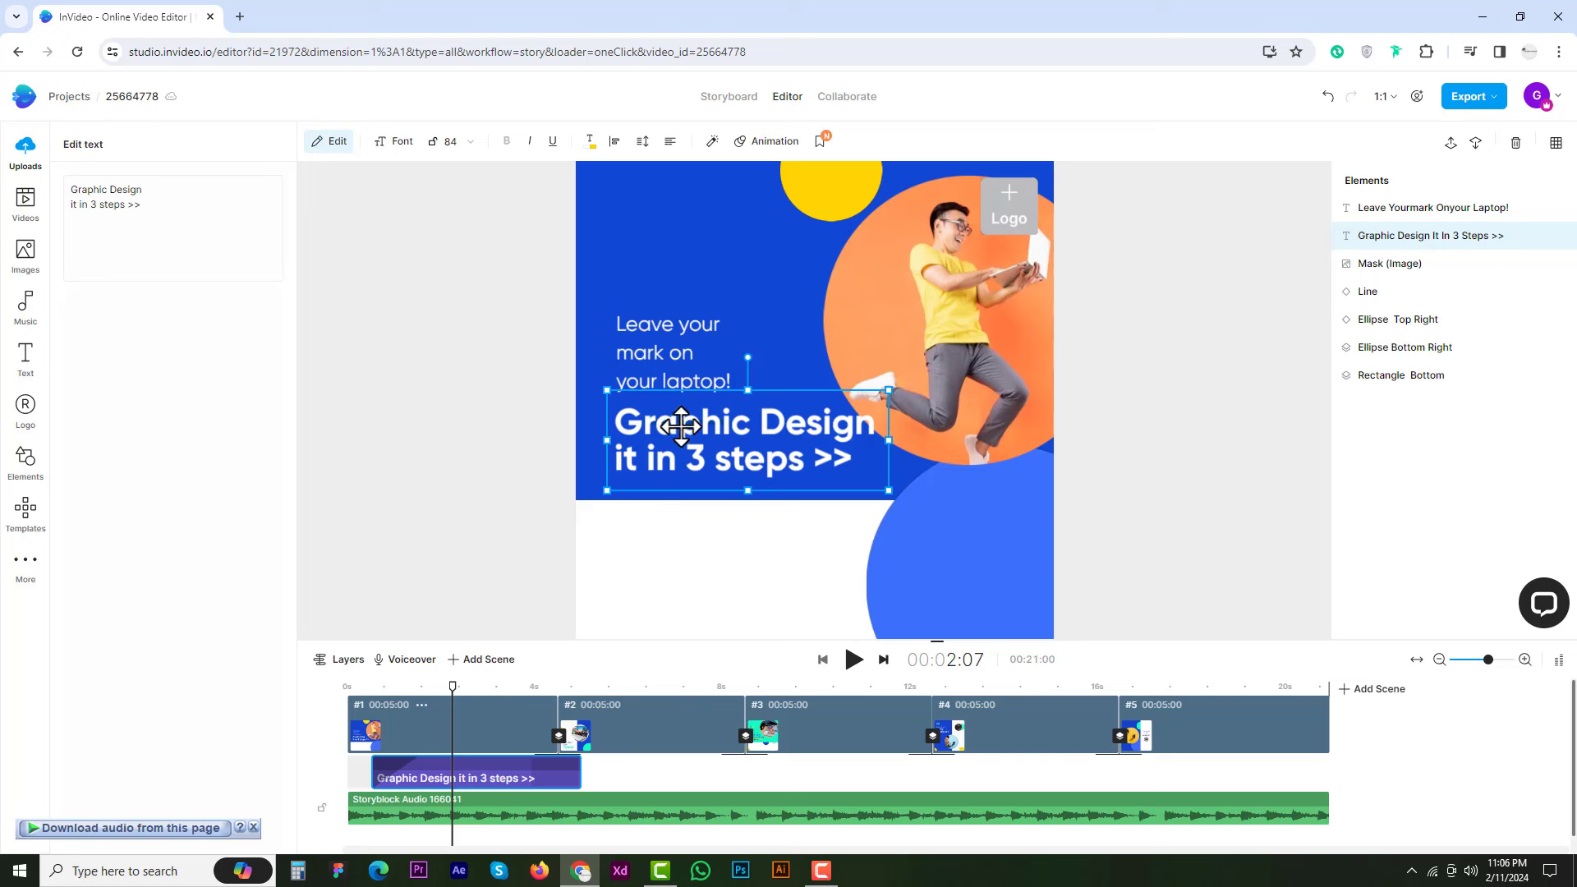
click(406, 146)
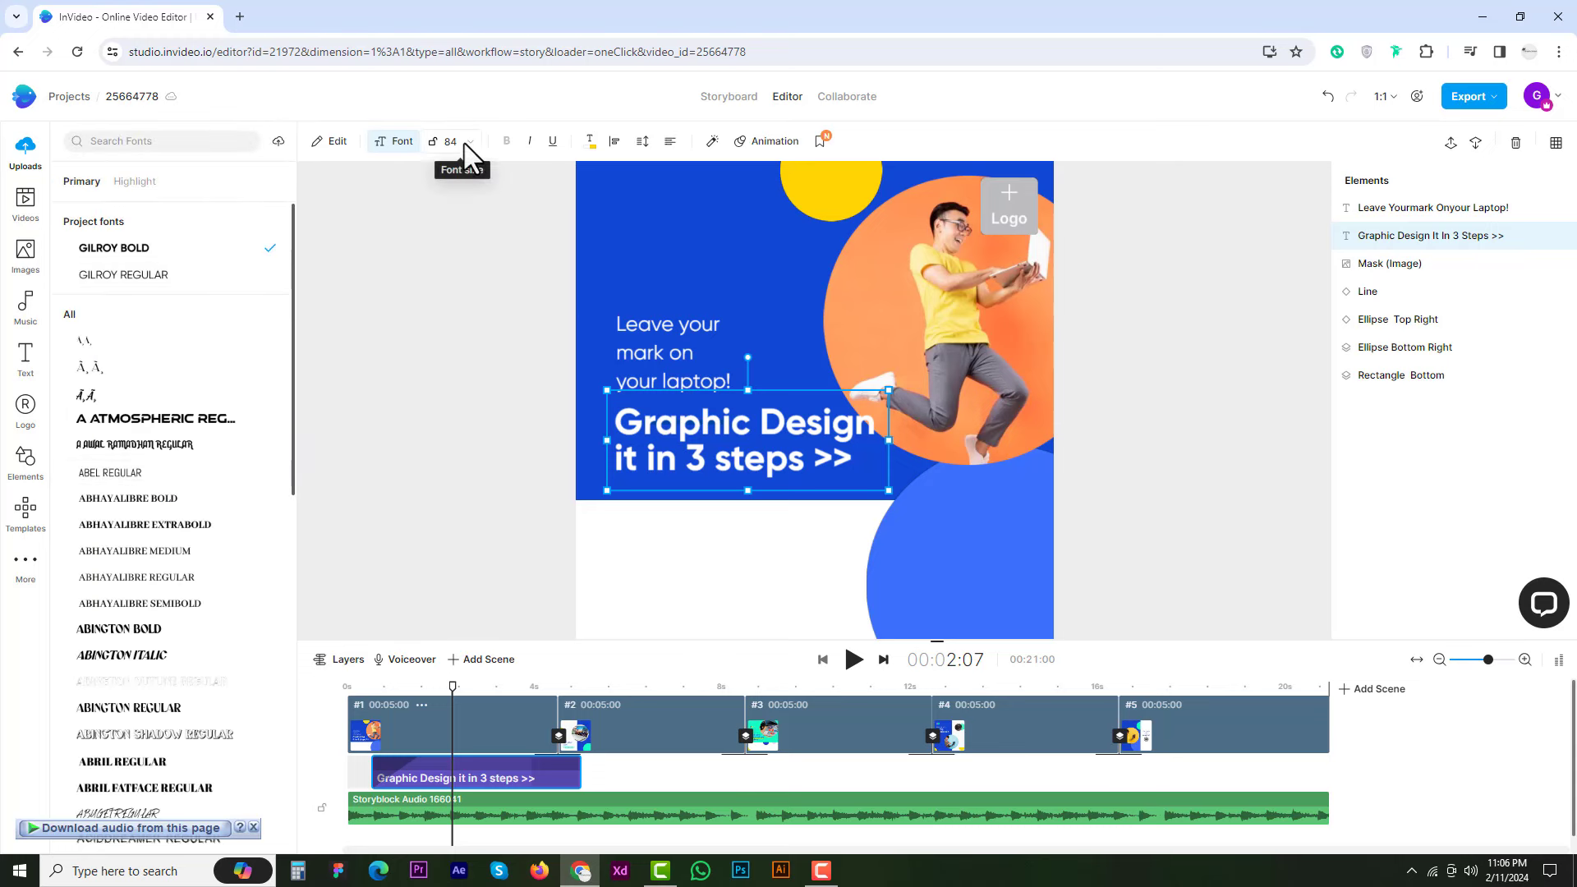
click(590, 141)
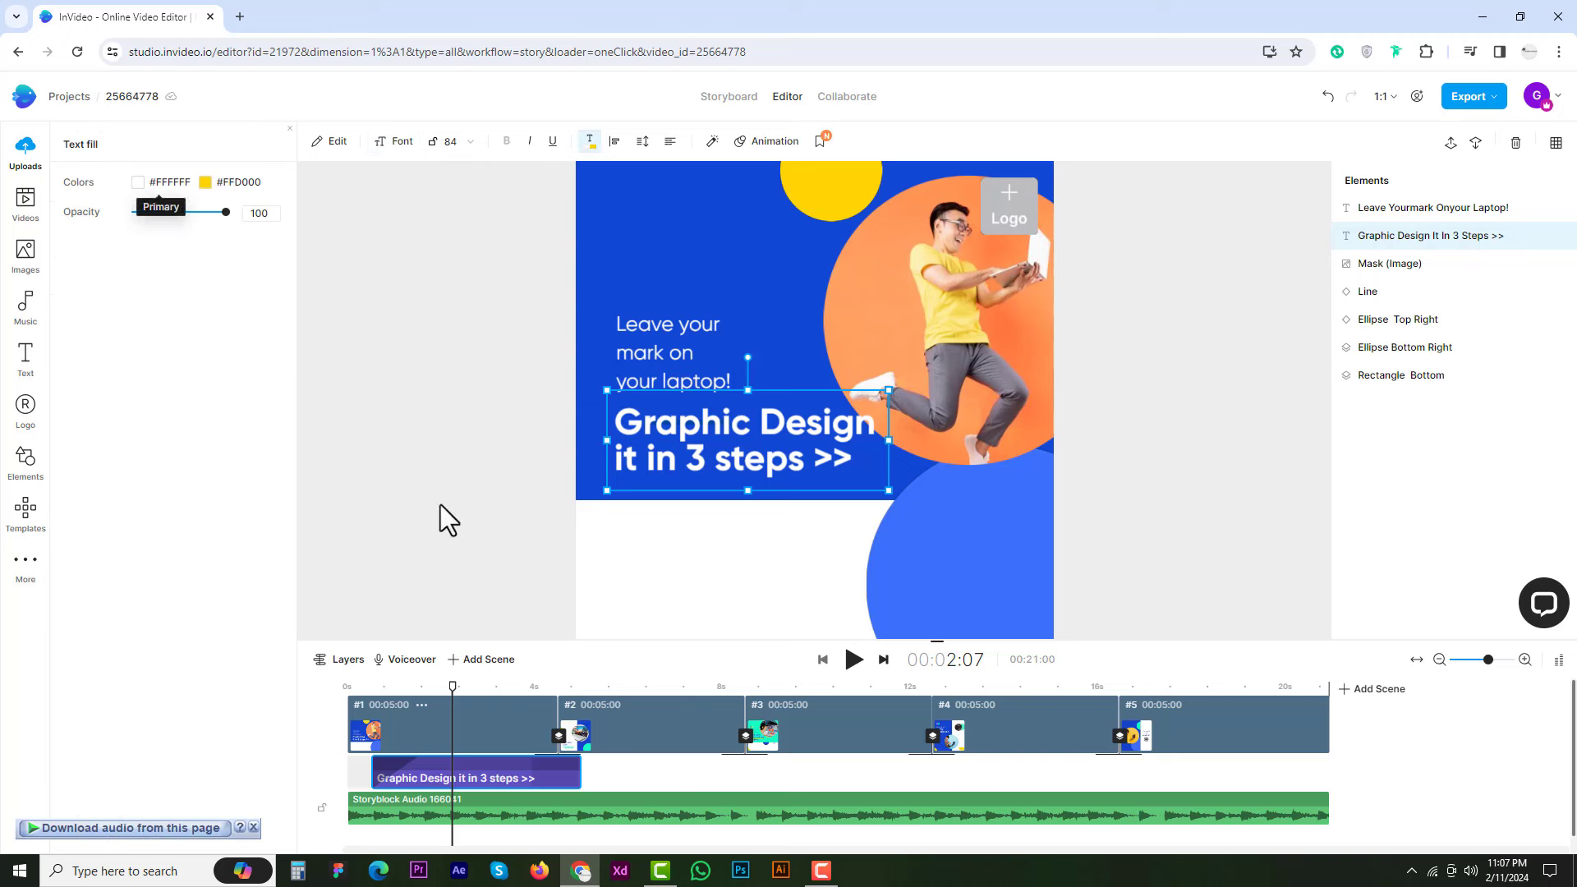
Step through scenes 1–4 and play the video from the start through to scene 5.
click(639, 725)
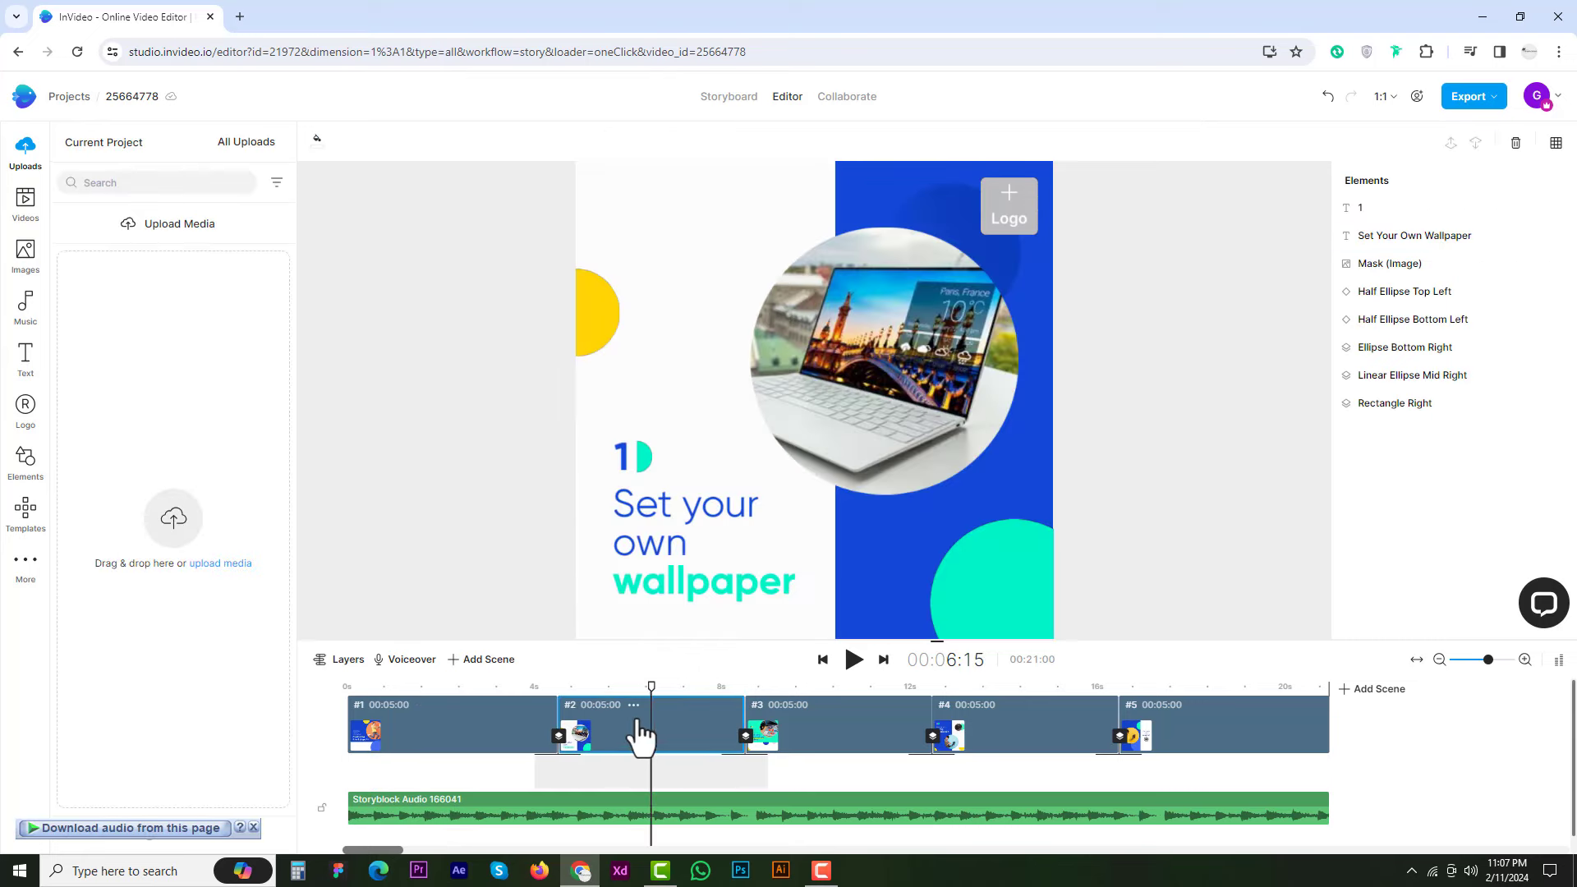
drag(493, 702, 643, 705)
click(908, 348)
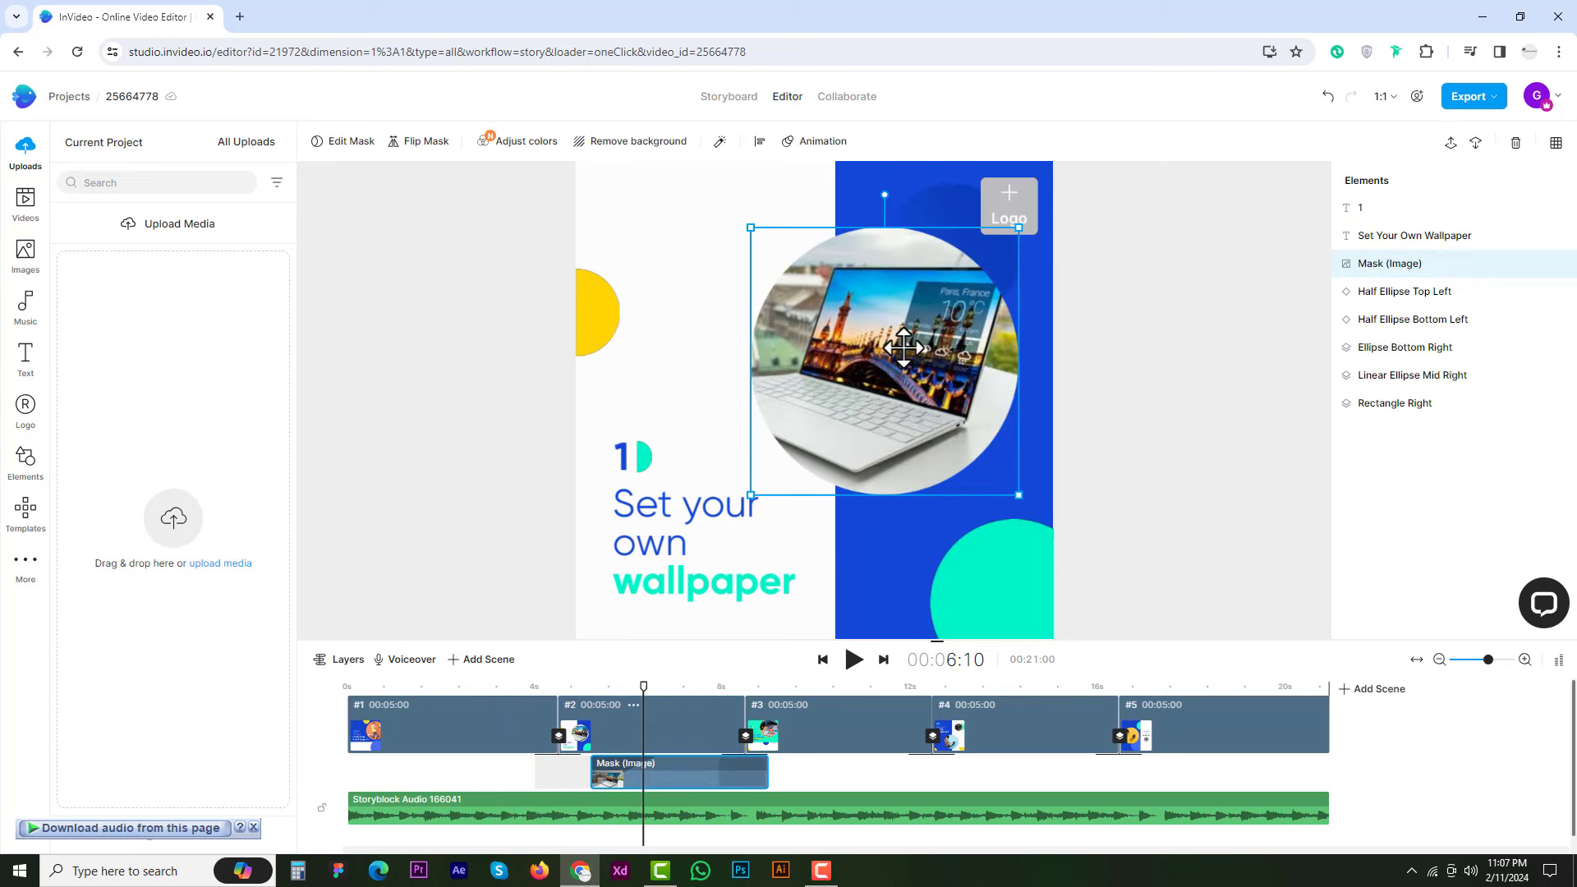
click(833, 687)
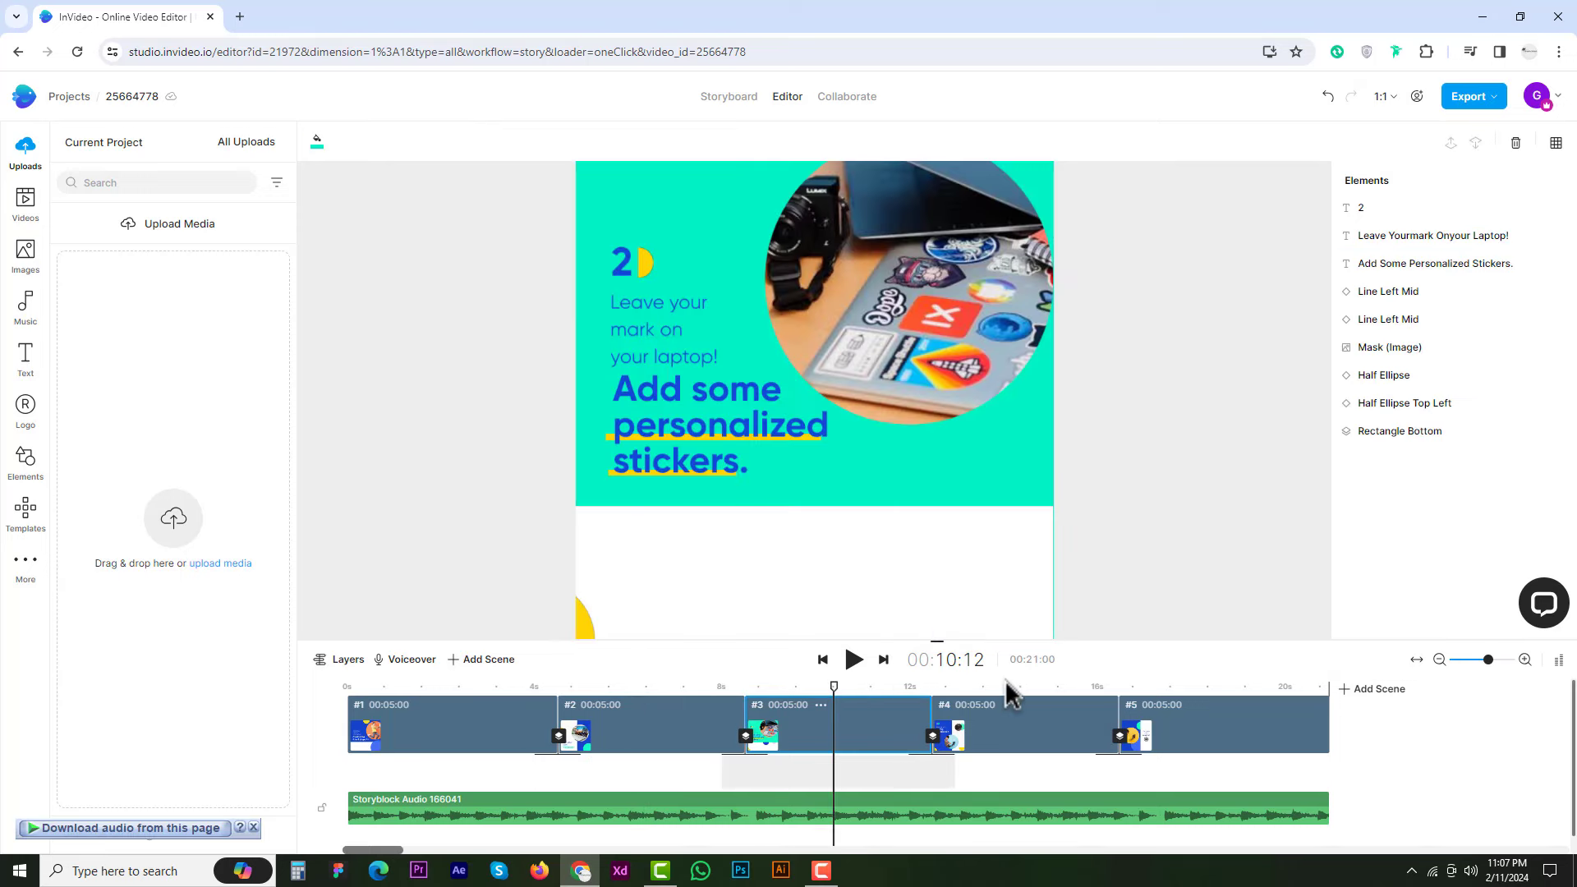
mouse_move(834, 687)
mouse_down()
mouse_move(965, 690)
mouse_move(324, 657)
mouse_up()
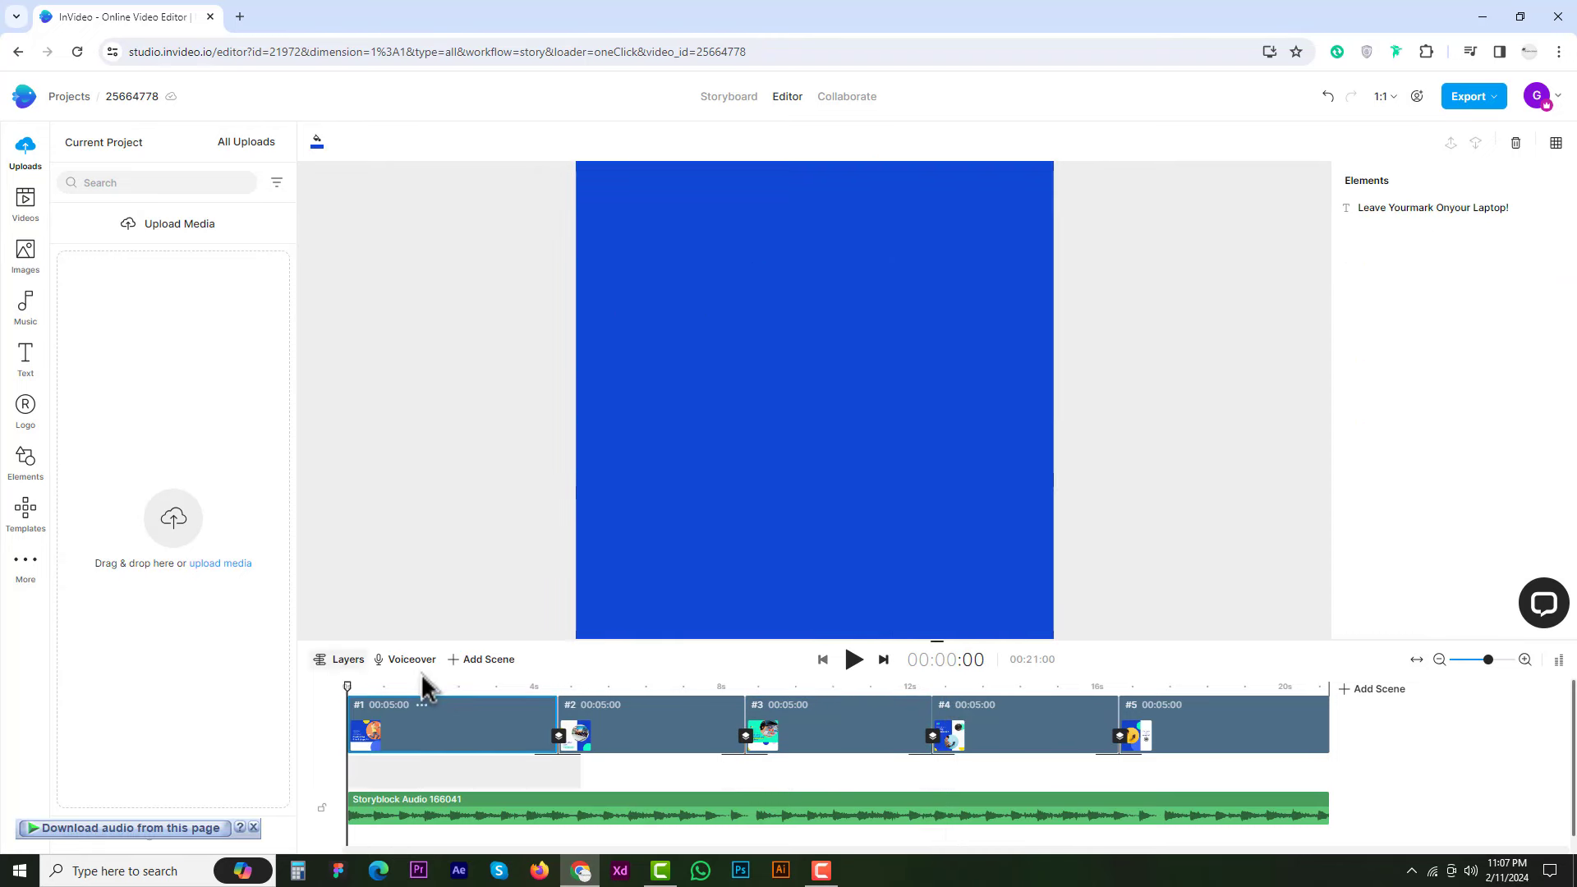
key(space)
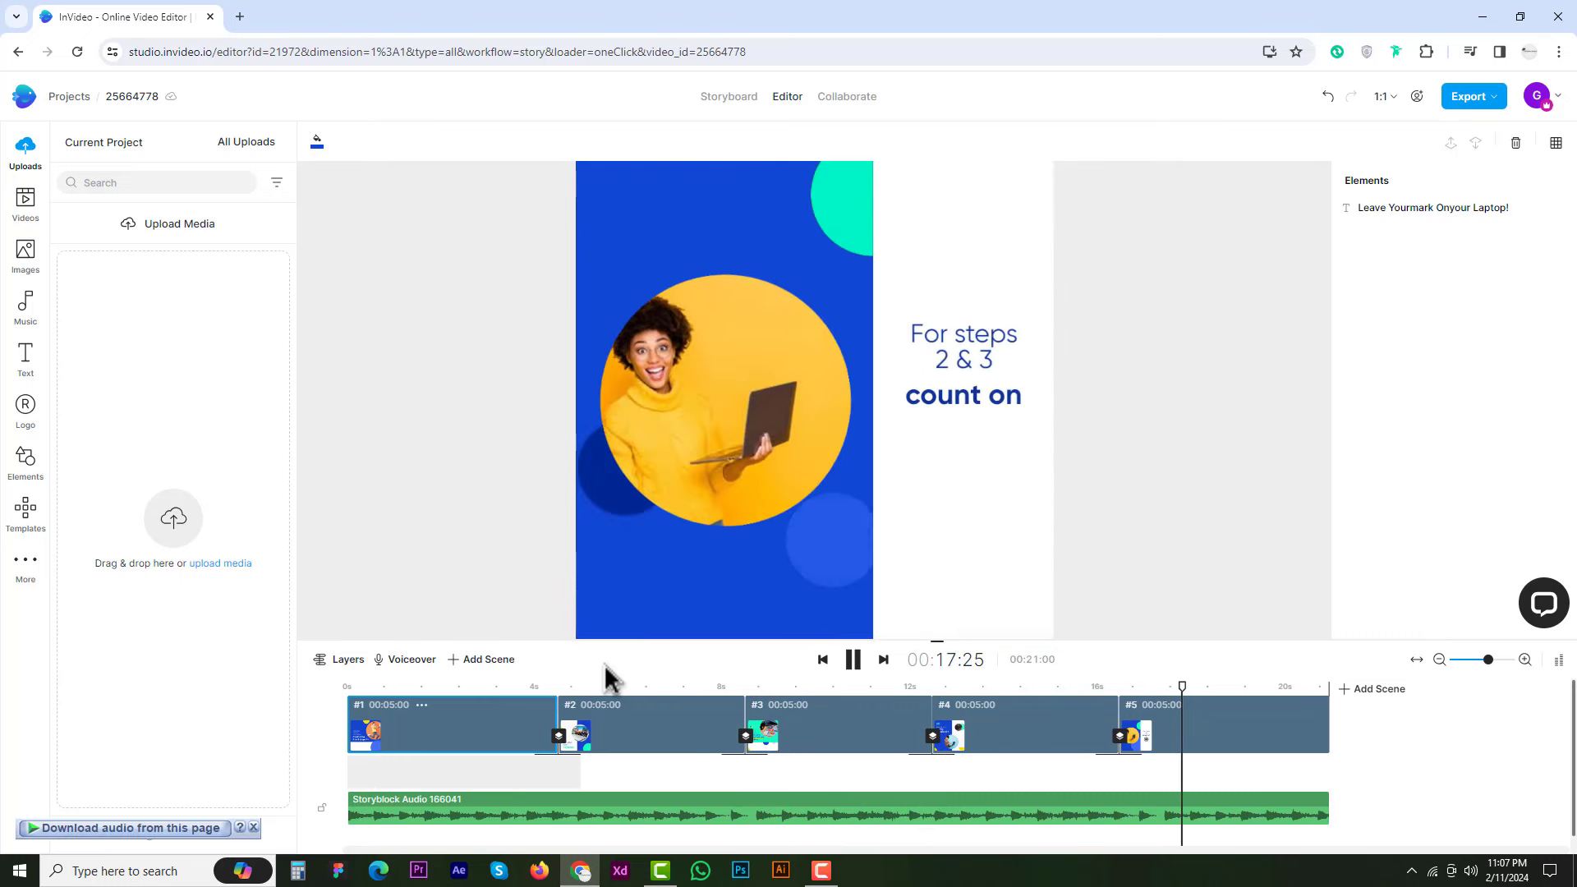
Open the export settings and set the video quality to 1080p Full HD.
click(1471, 101)
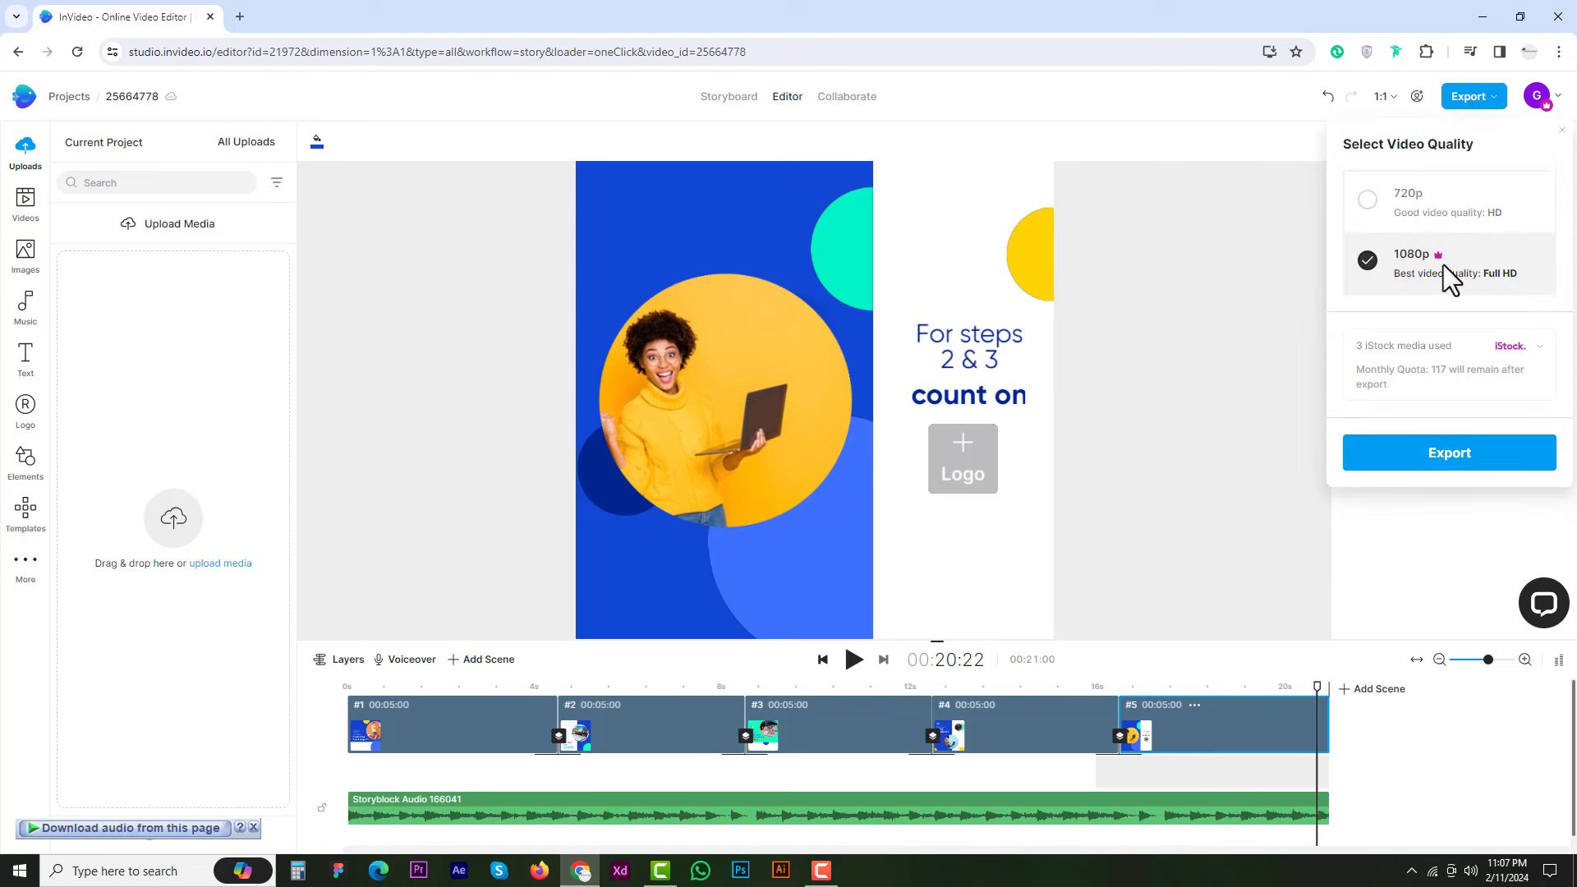
click(1401, 209)
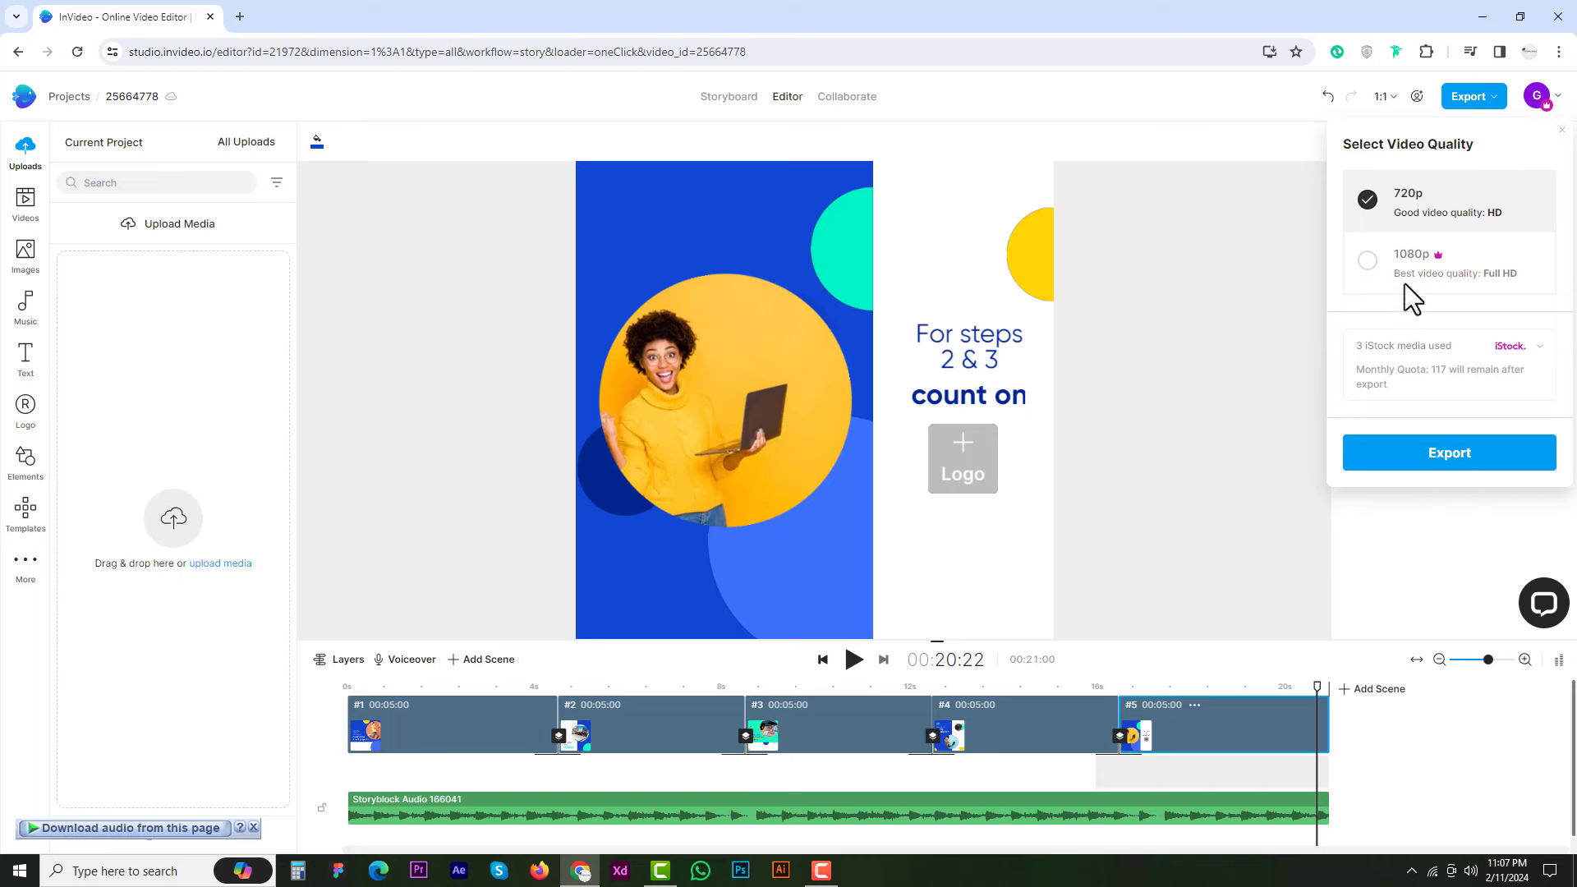
click(1380, 261)
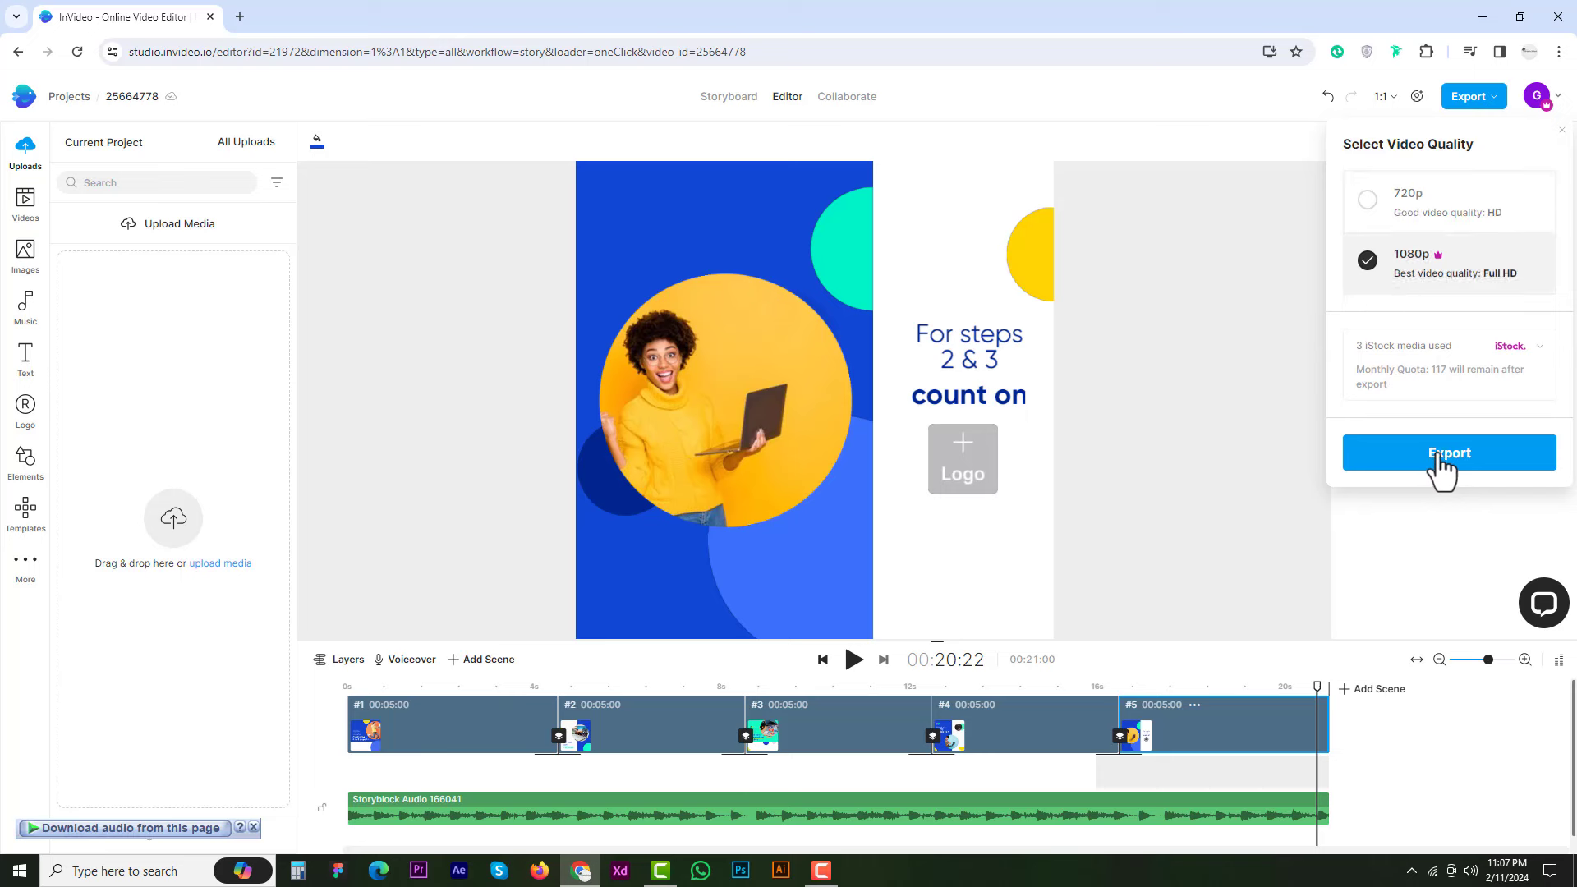
Close the export settings and select scene 5's 'For steps 2 & 3' text and photo.
click(1288, 263)
click(820, 363)
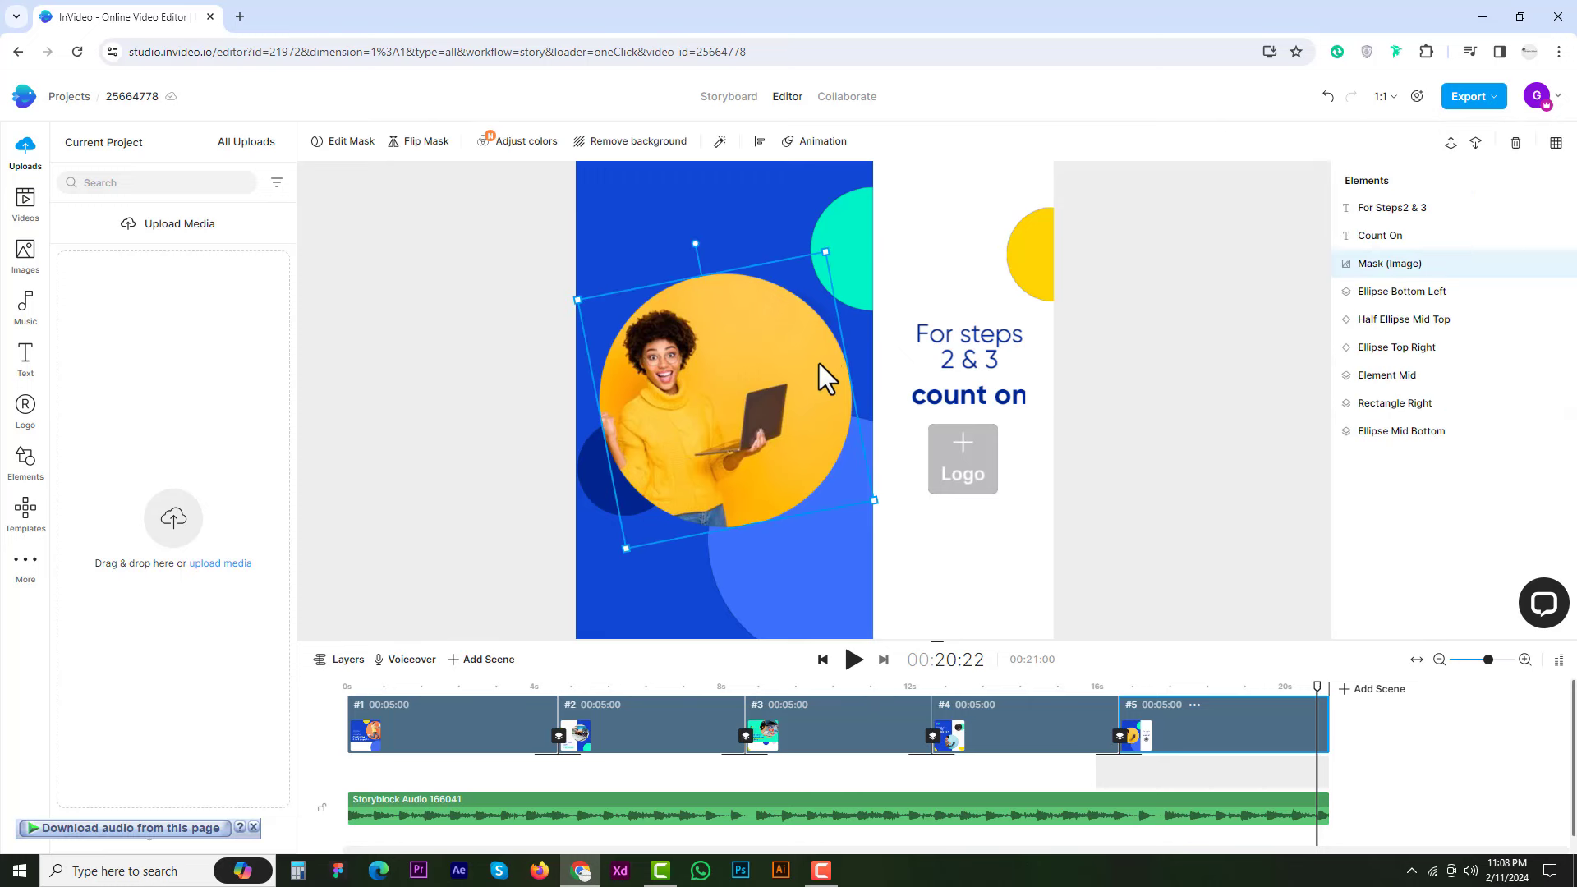
click(957, 361)
click(1203, 784)
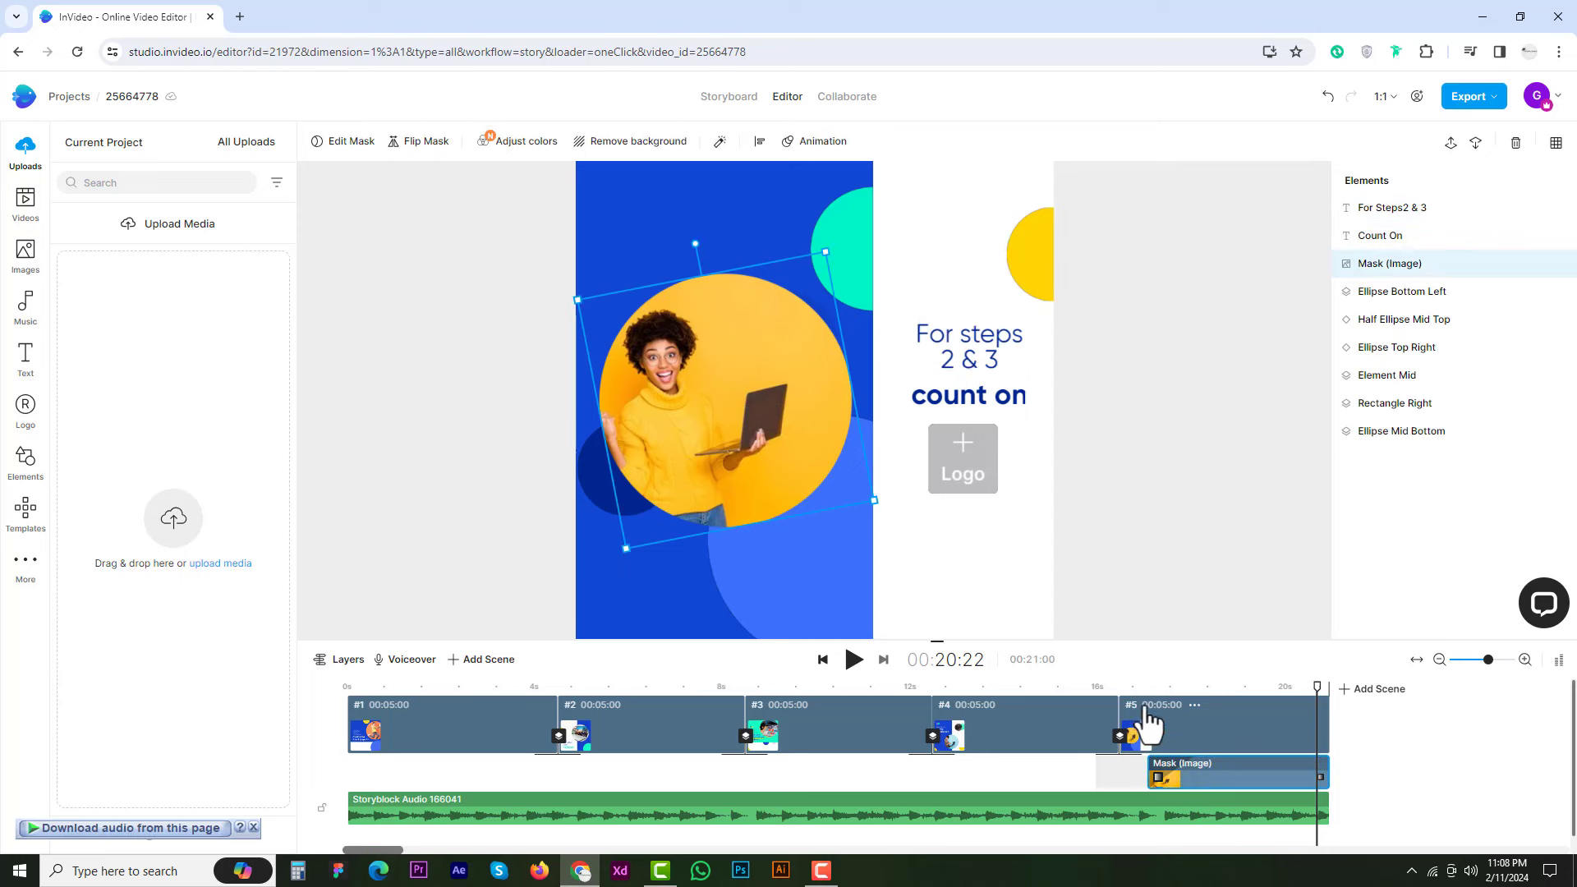
right_click(663, 352)
Pick the surprised happy girl photo from Desktop's des folder, then close the upload window without adding it.
click(500, 341)
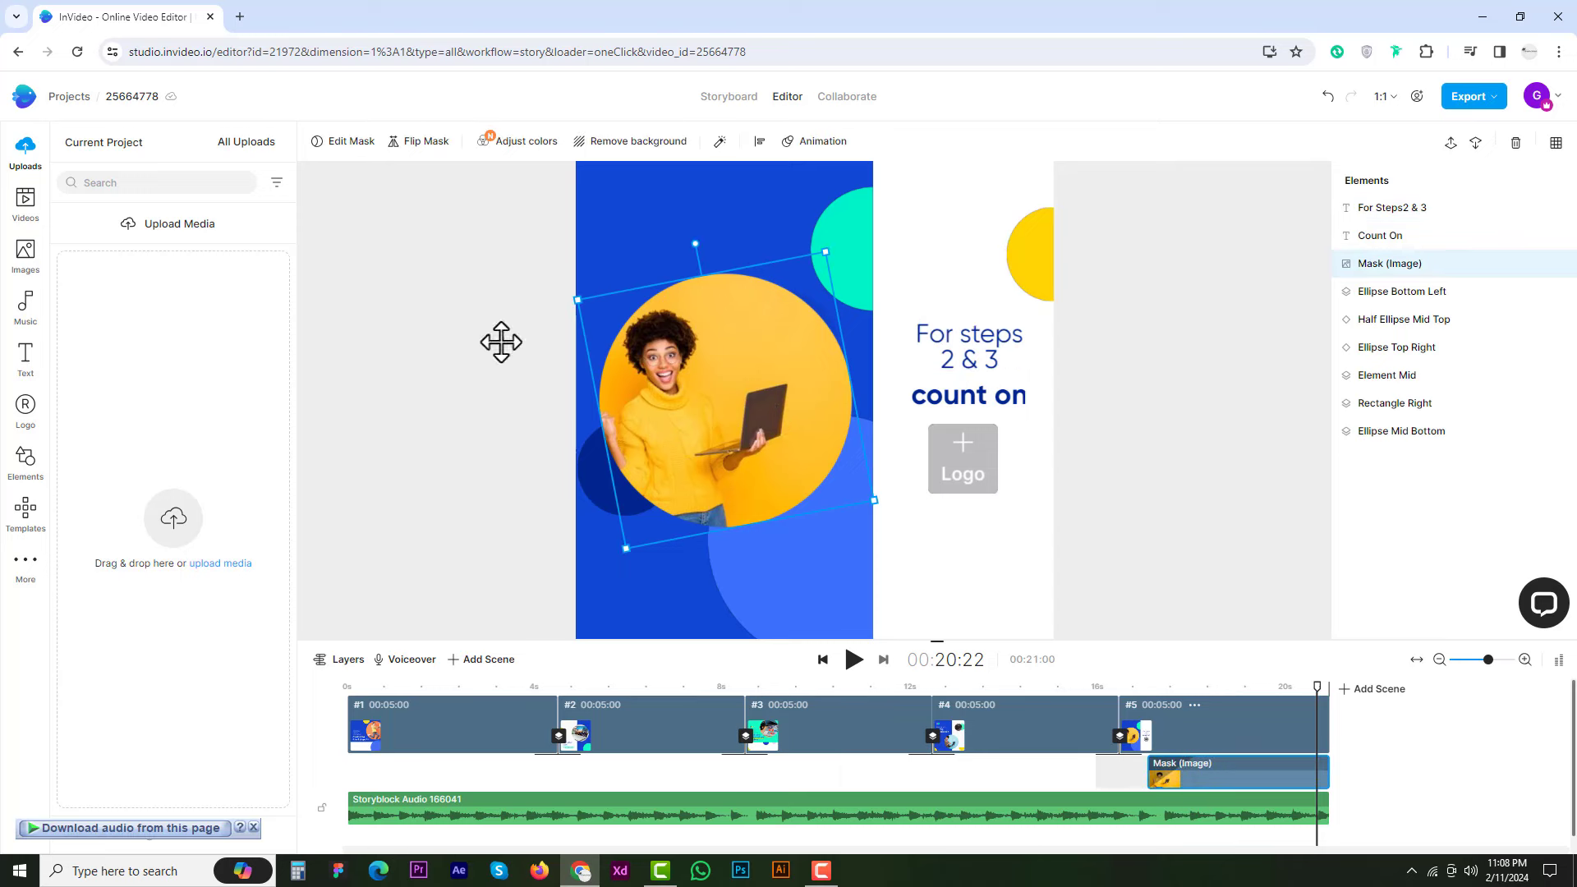
click(182, 225)
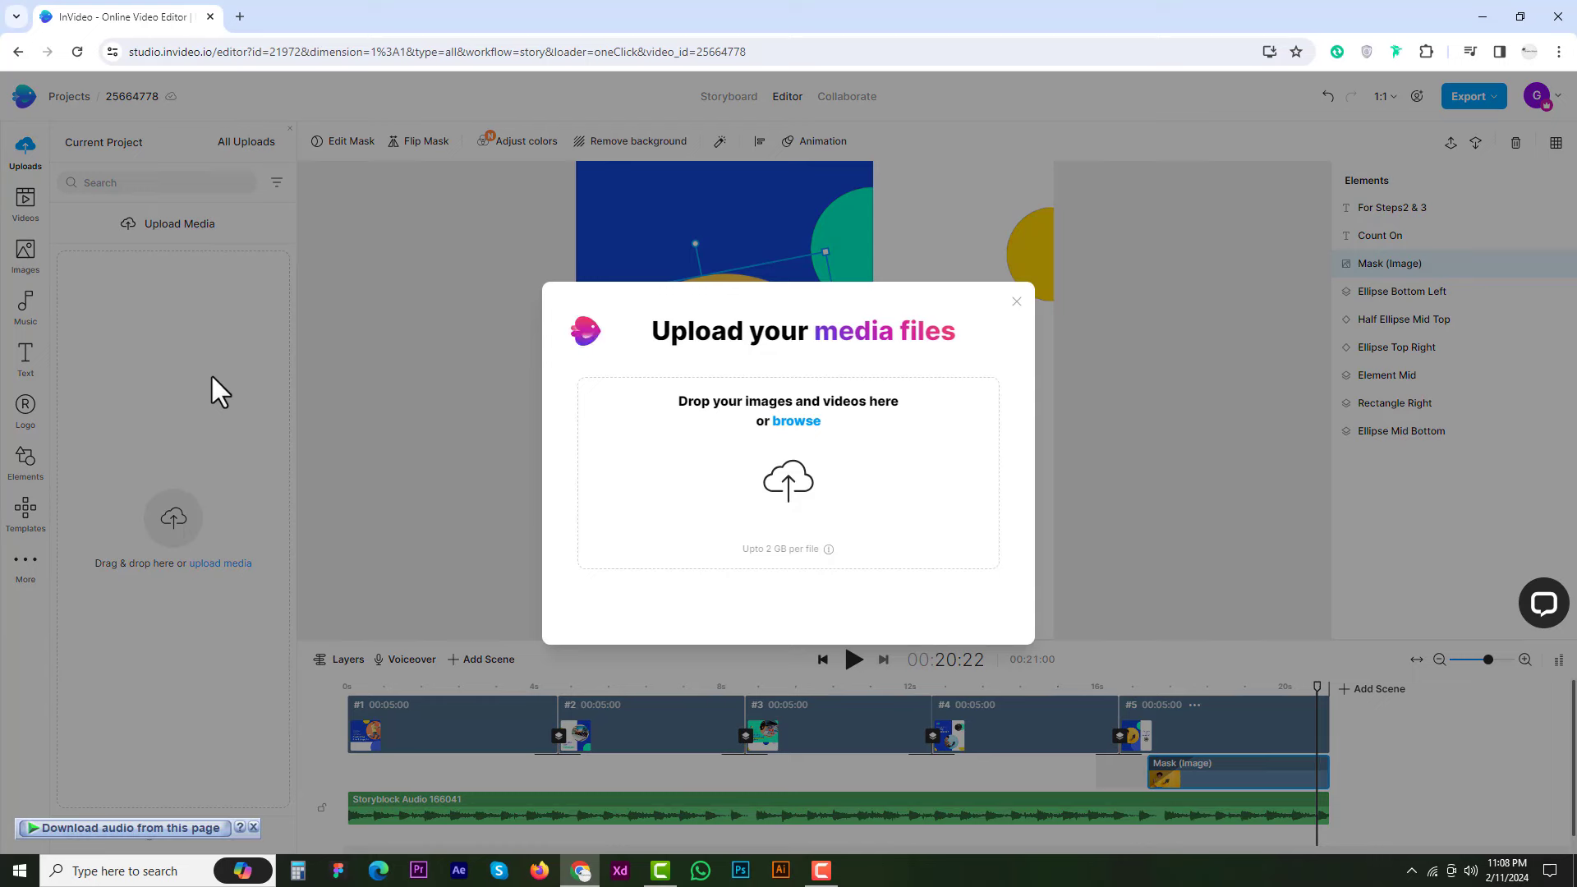
click(793, 422)
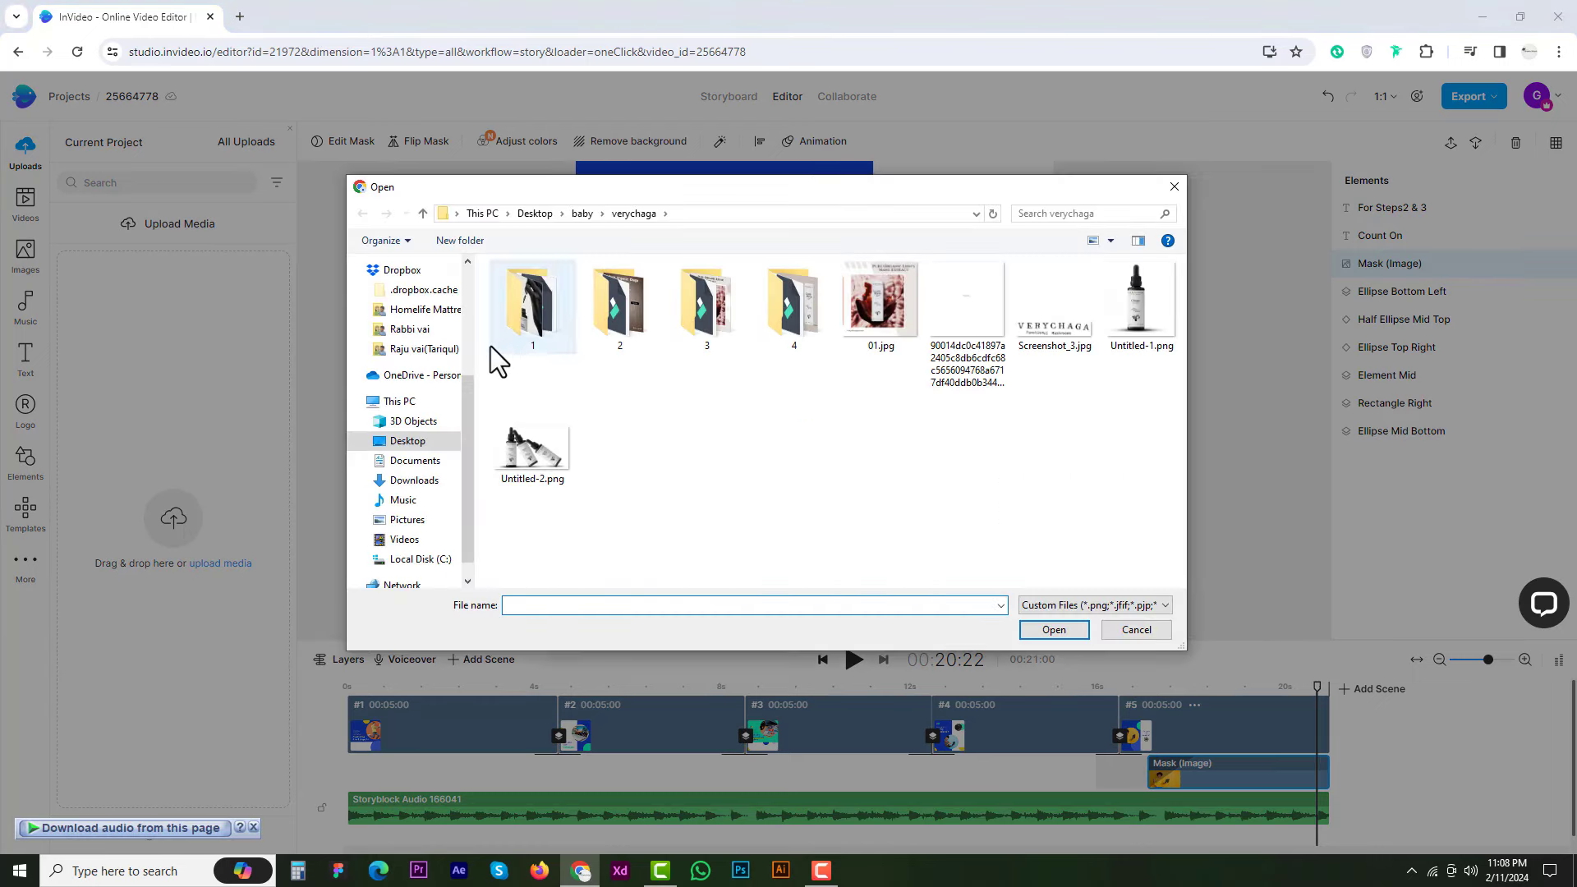
scroll(460, 317, up, 3)
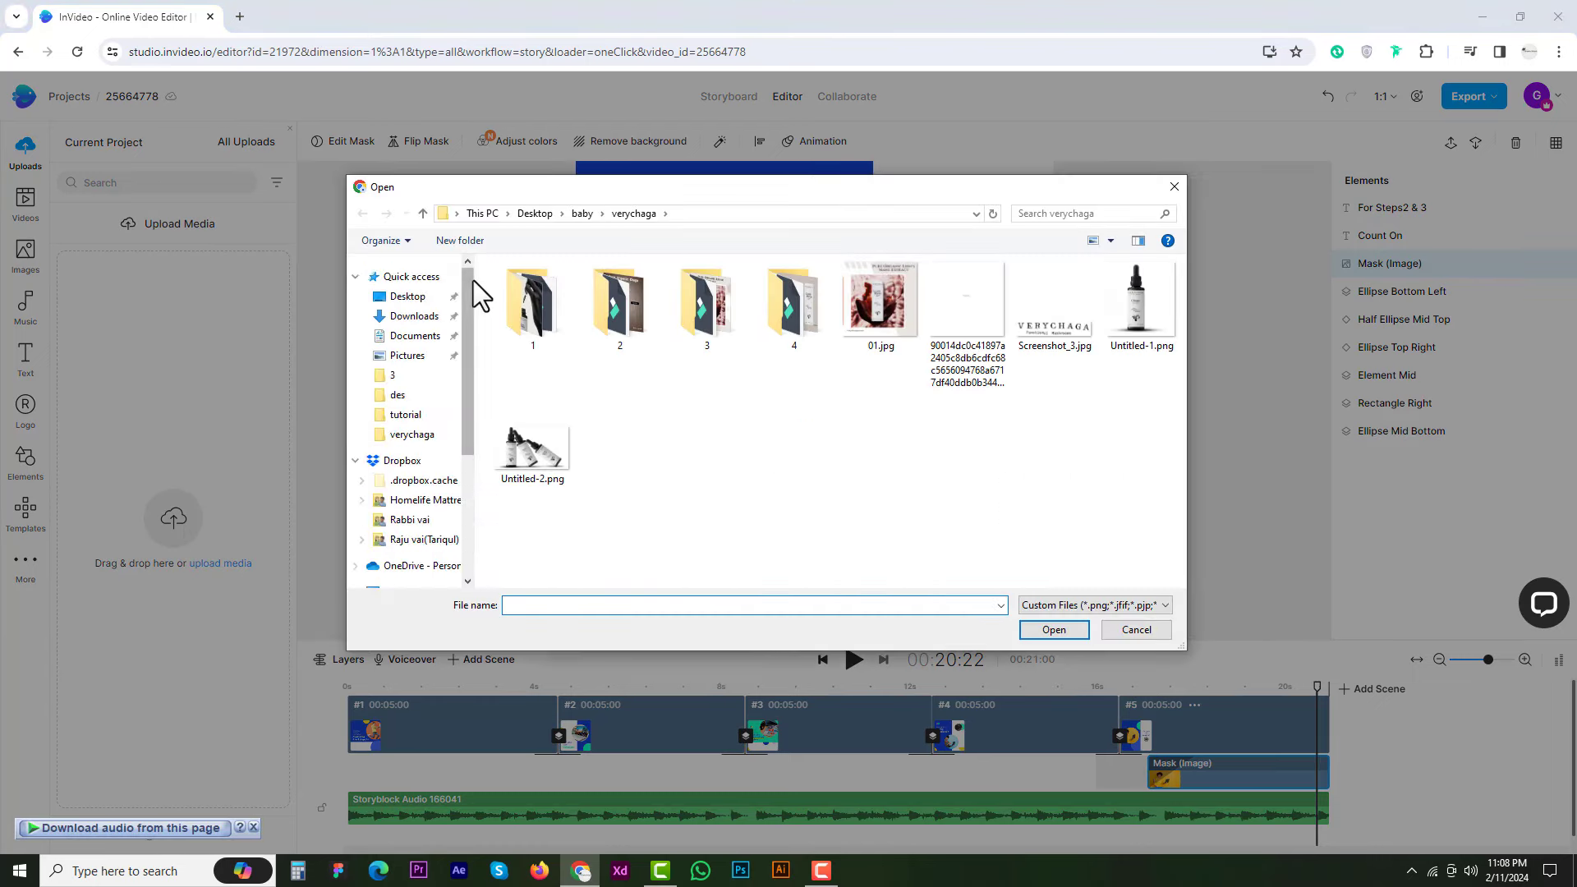
click(407, 297)
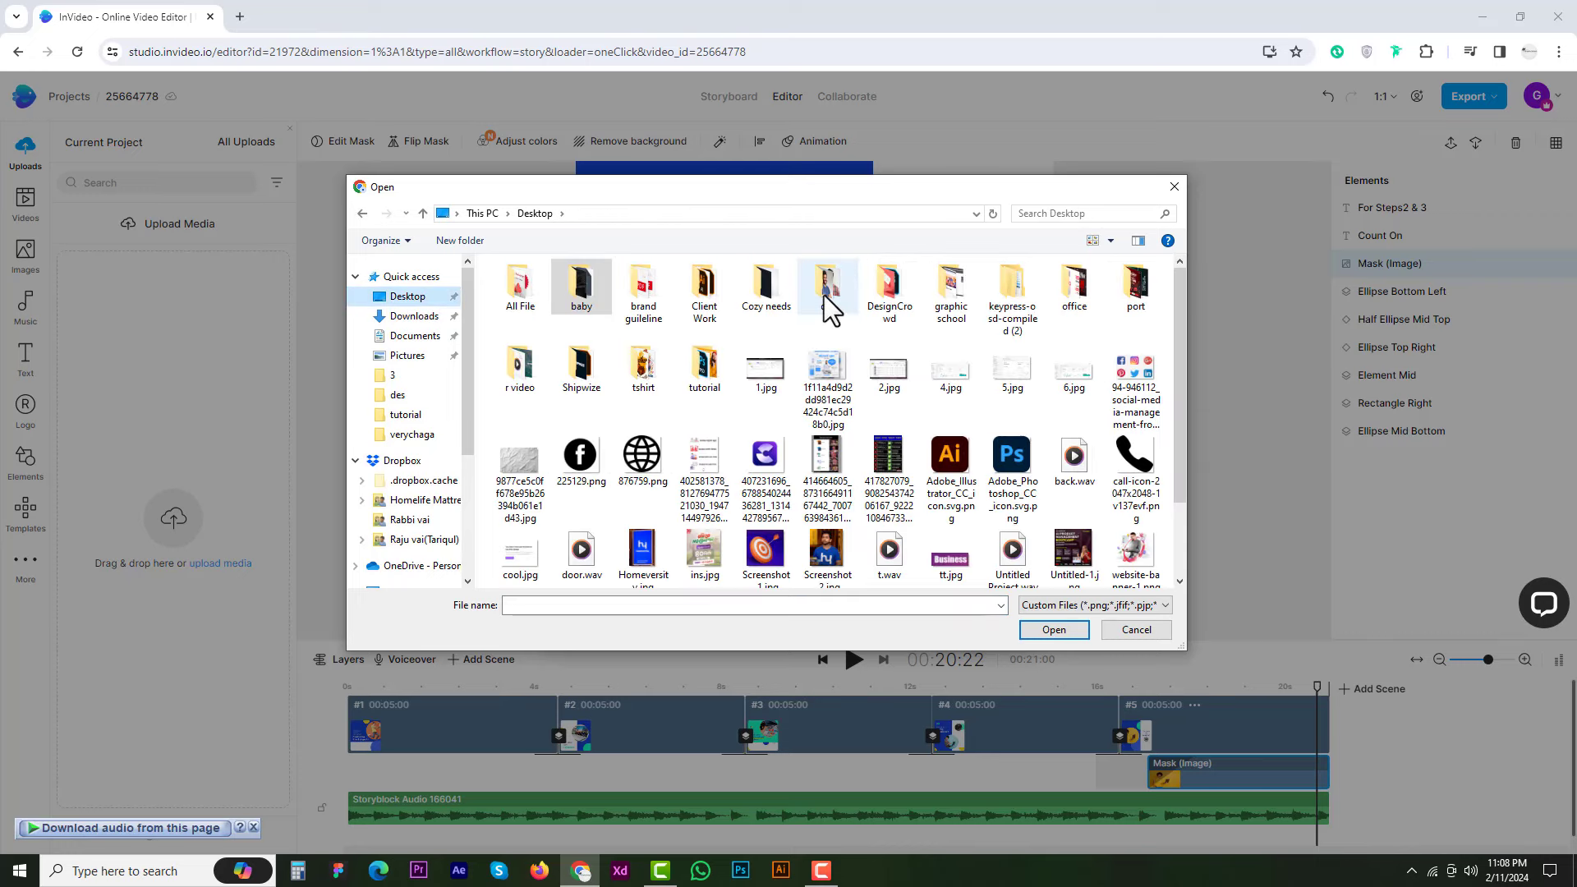
double_click(828, 306)
click(697, 316)
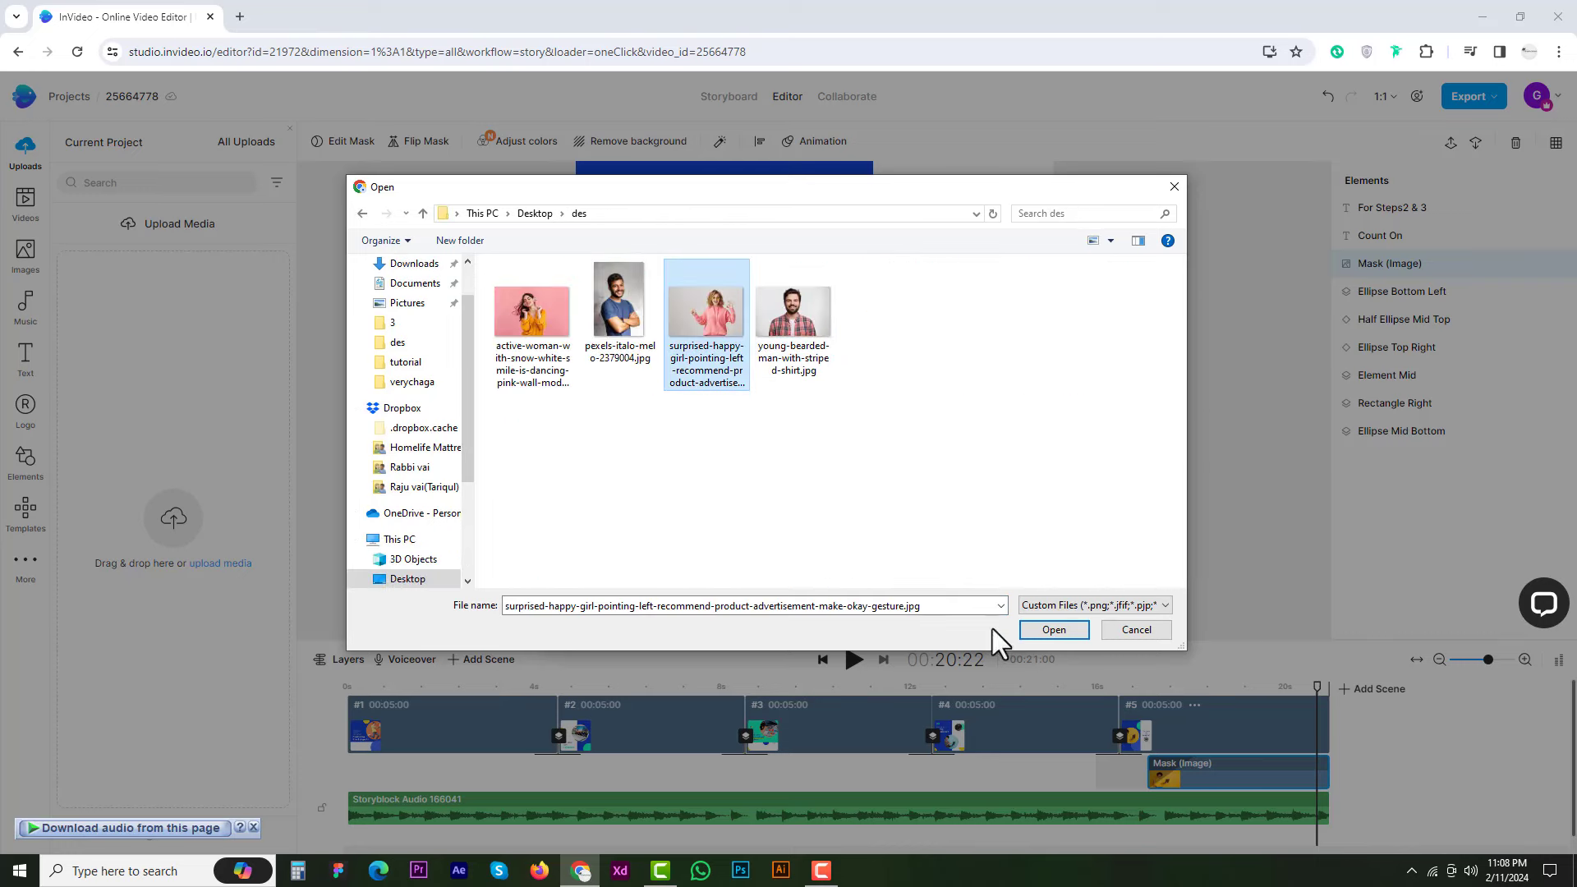
click(1133, 633)
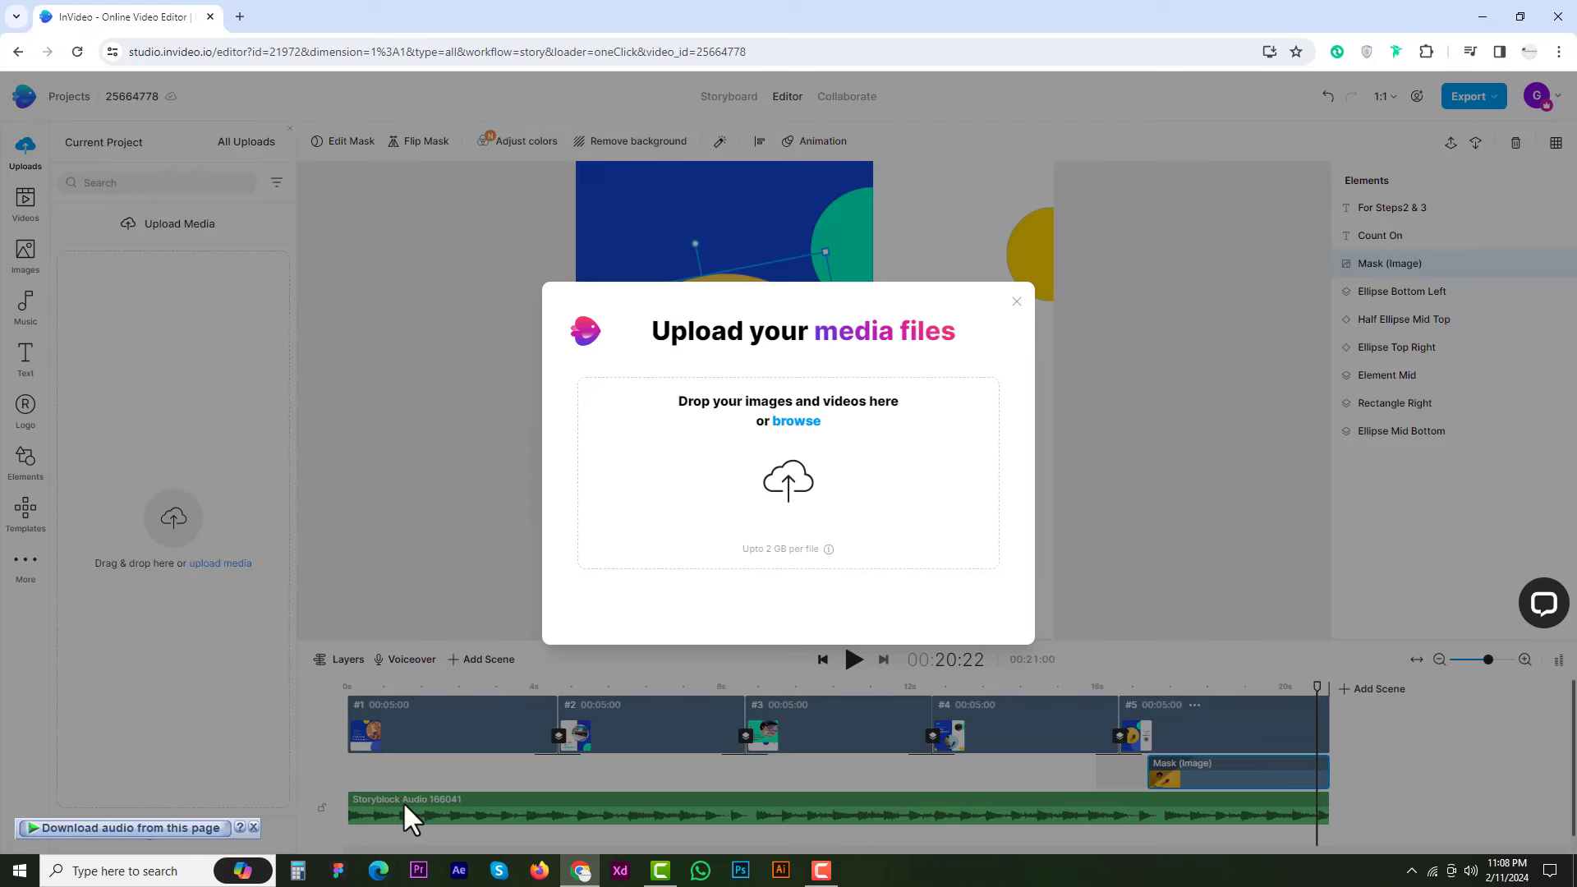
click(1017, 302)
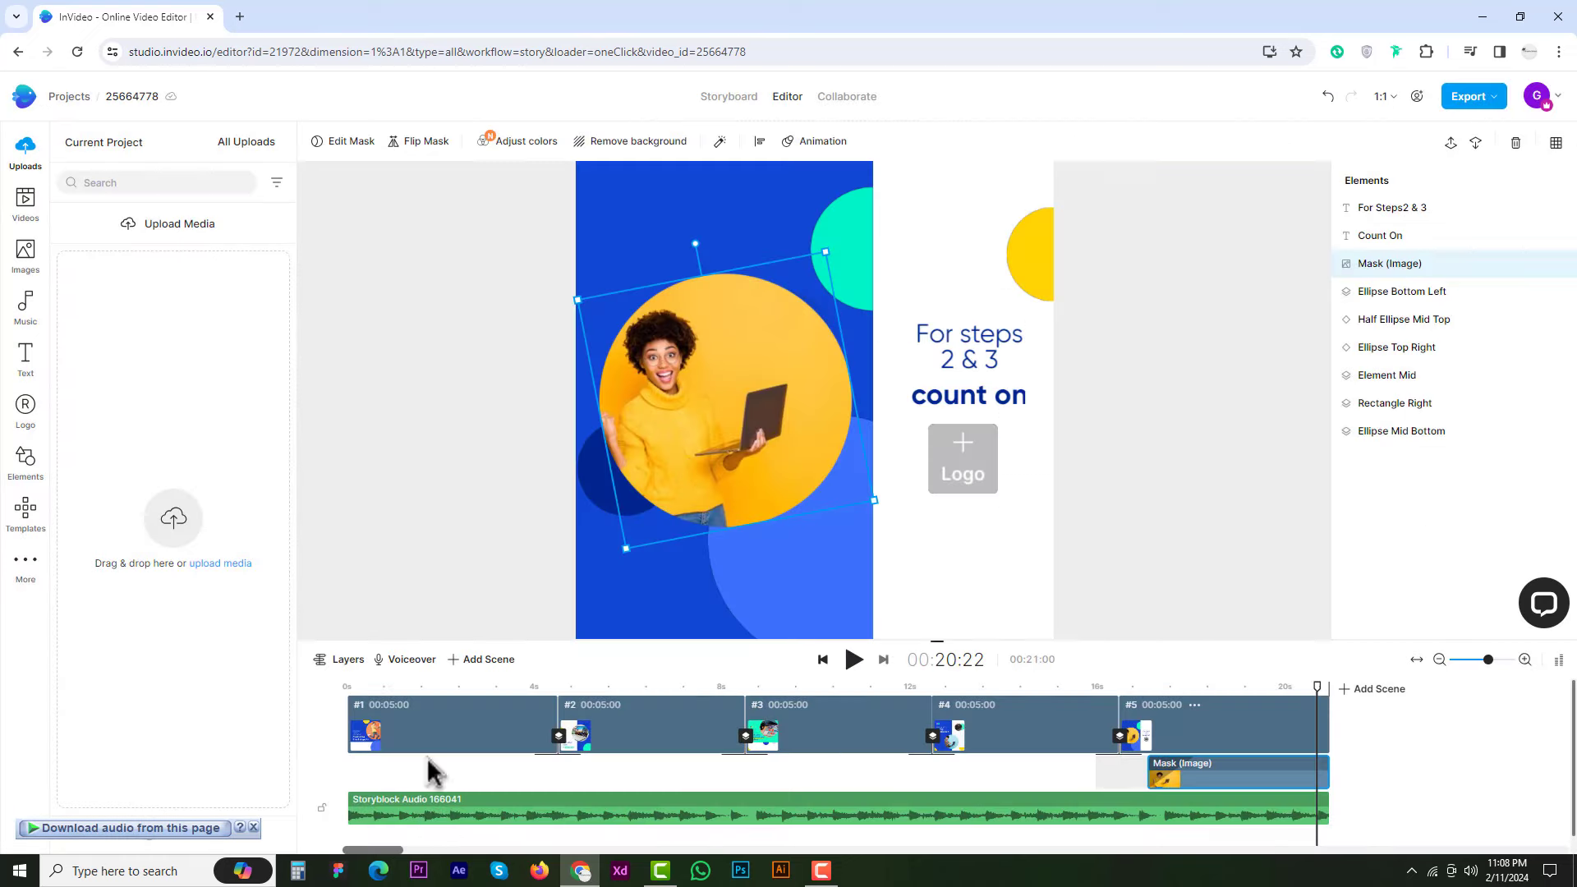
Add 'Half Of Your Heart (Instrumental)' from the Angry mood music as the full-length background track.
click(394, 702)
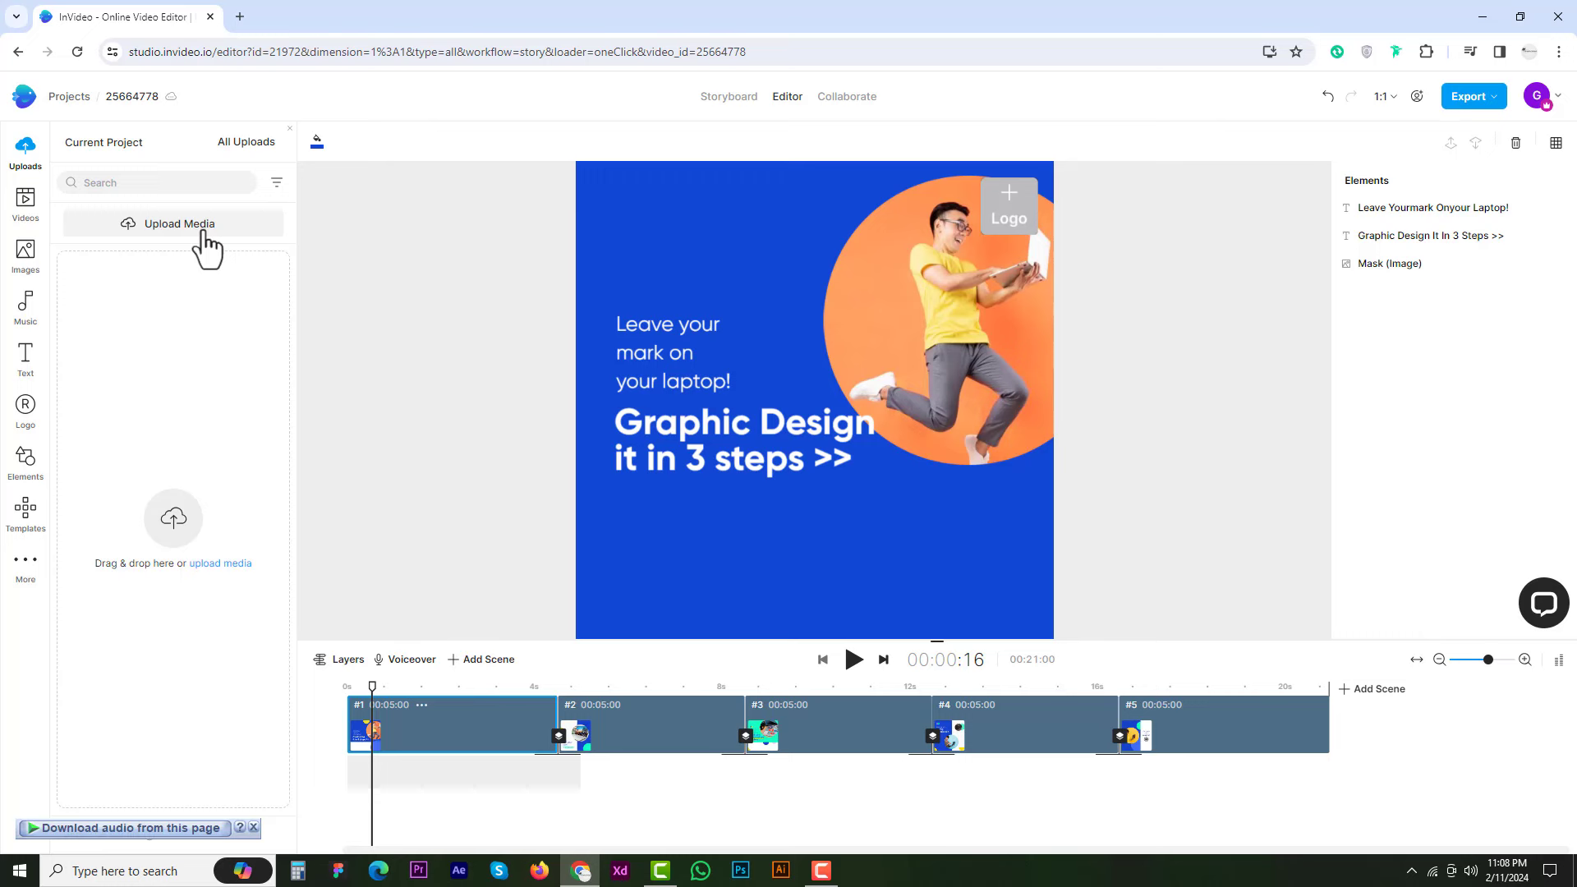
click(27, 306)
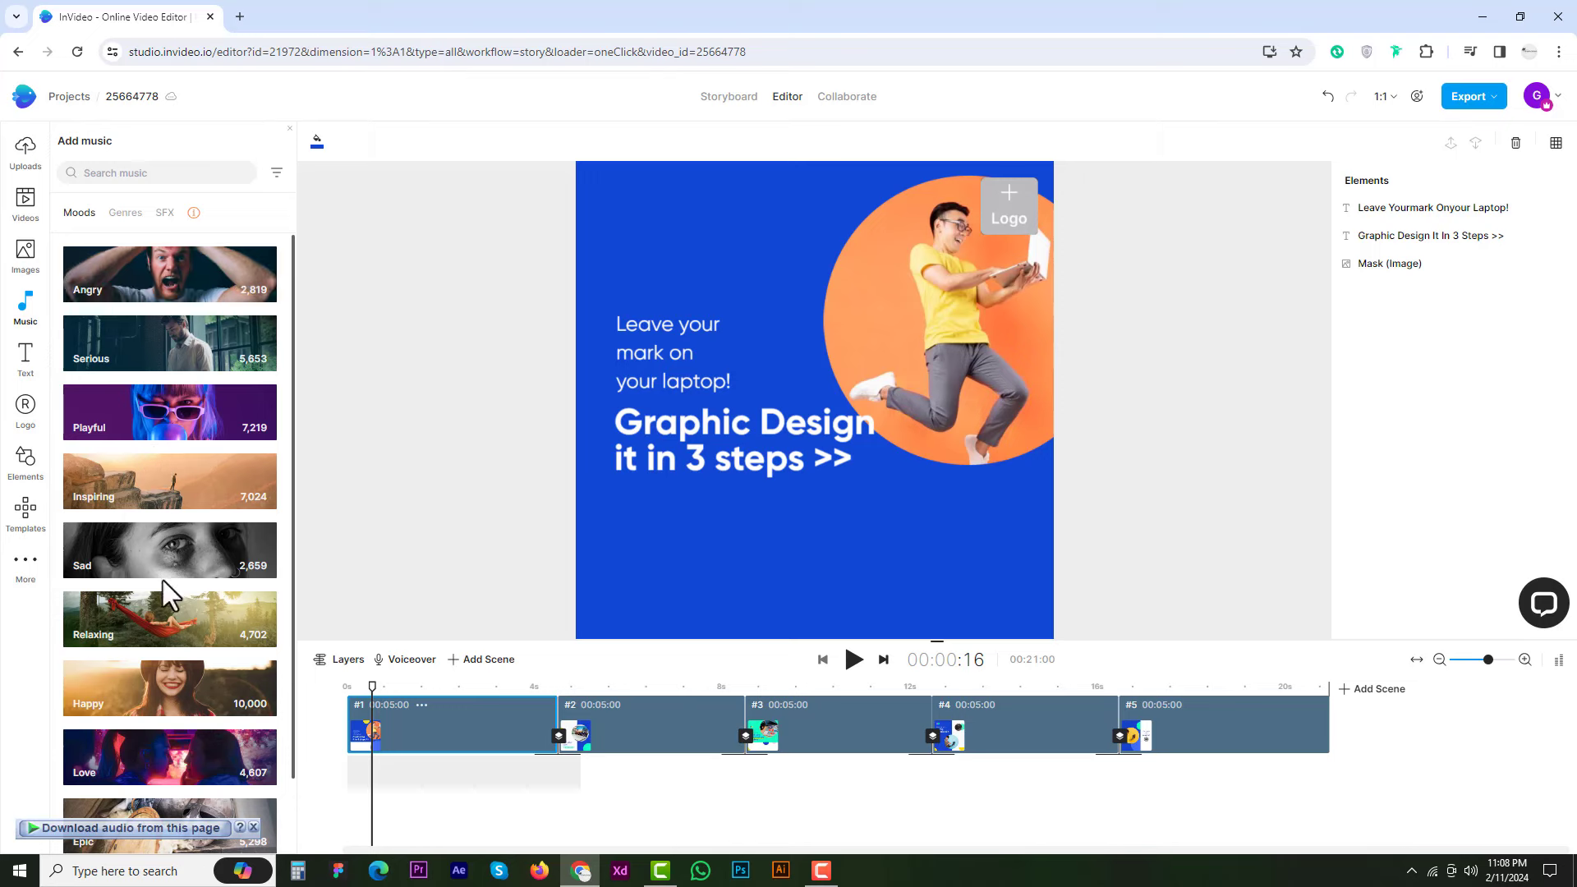
click(205, 279)
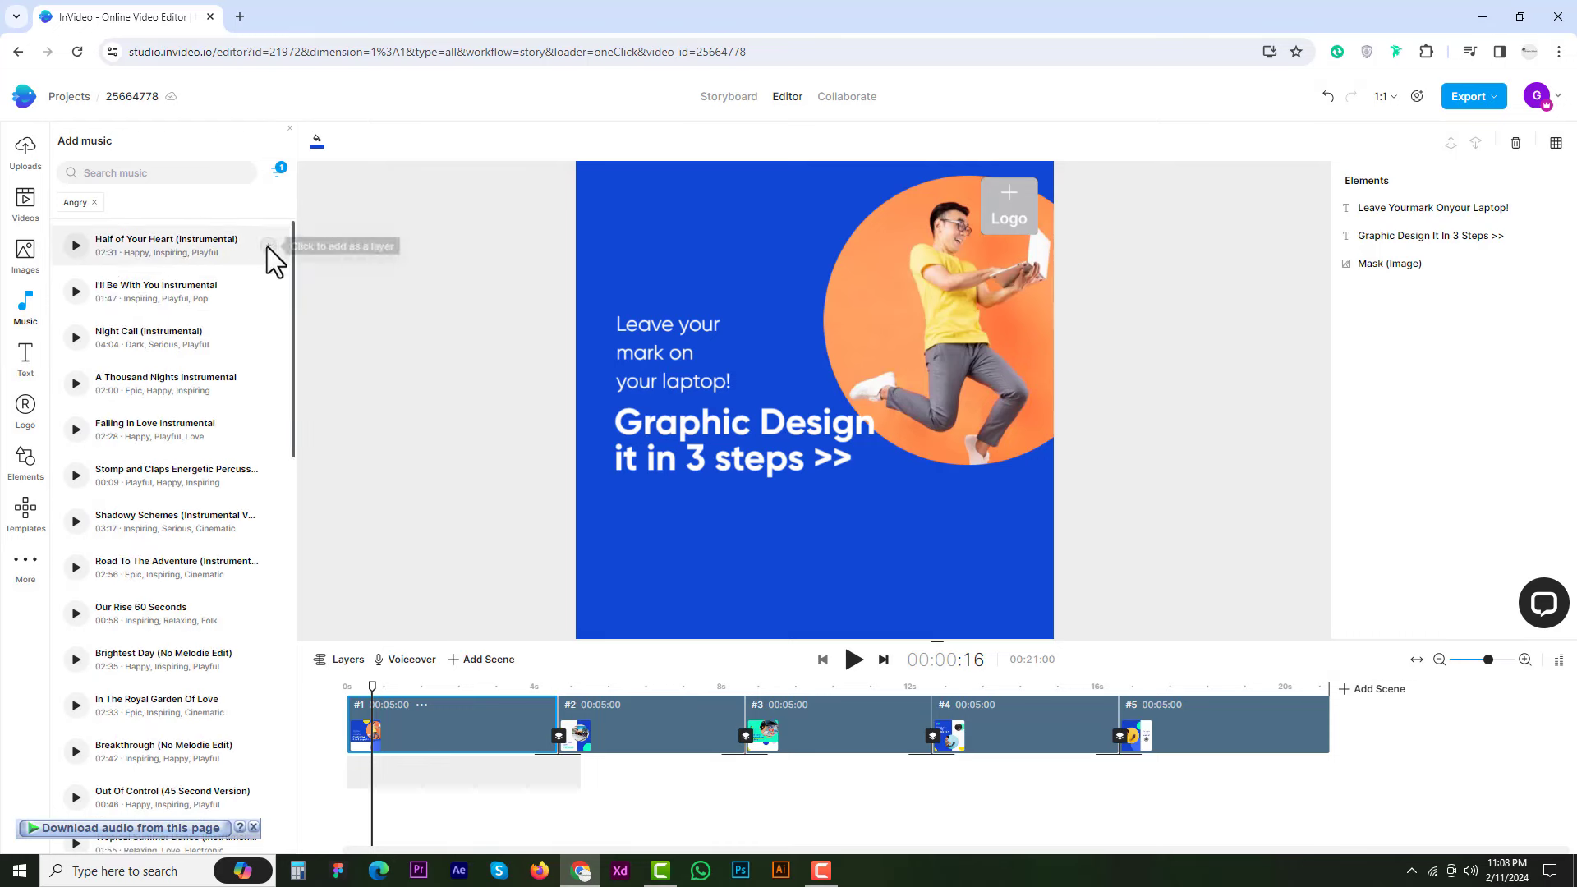
click(268, 246)
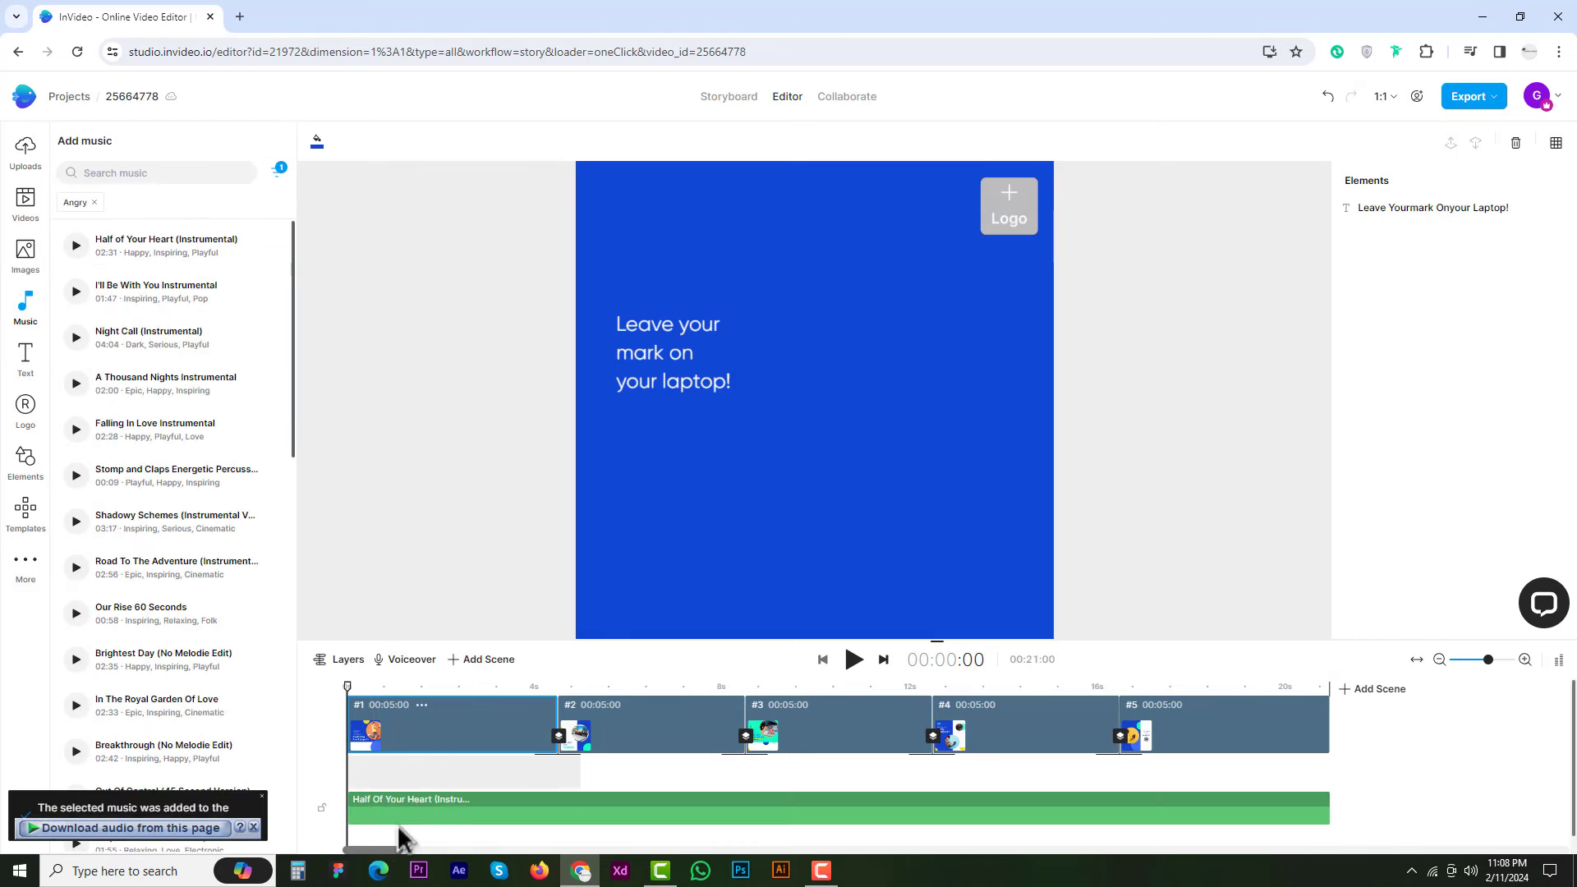
click(1252, 822)
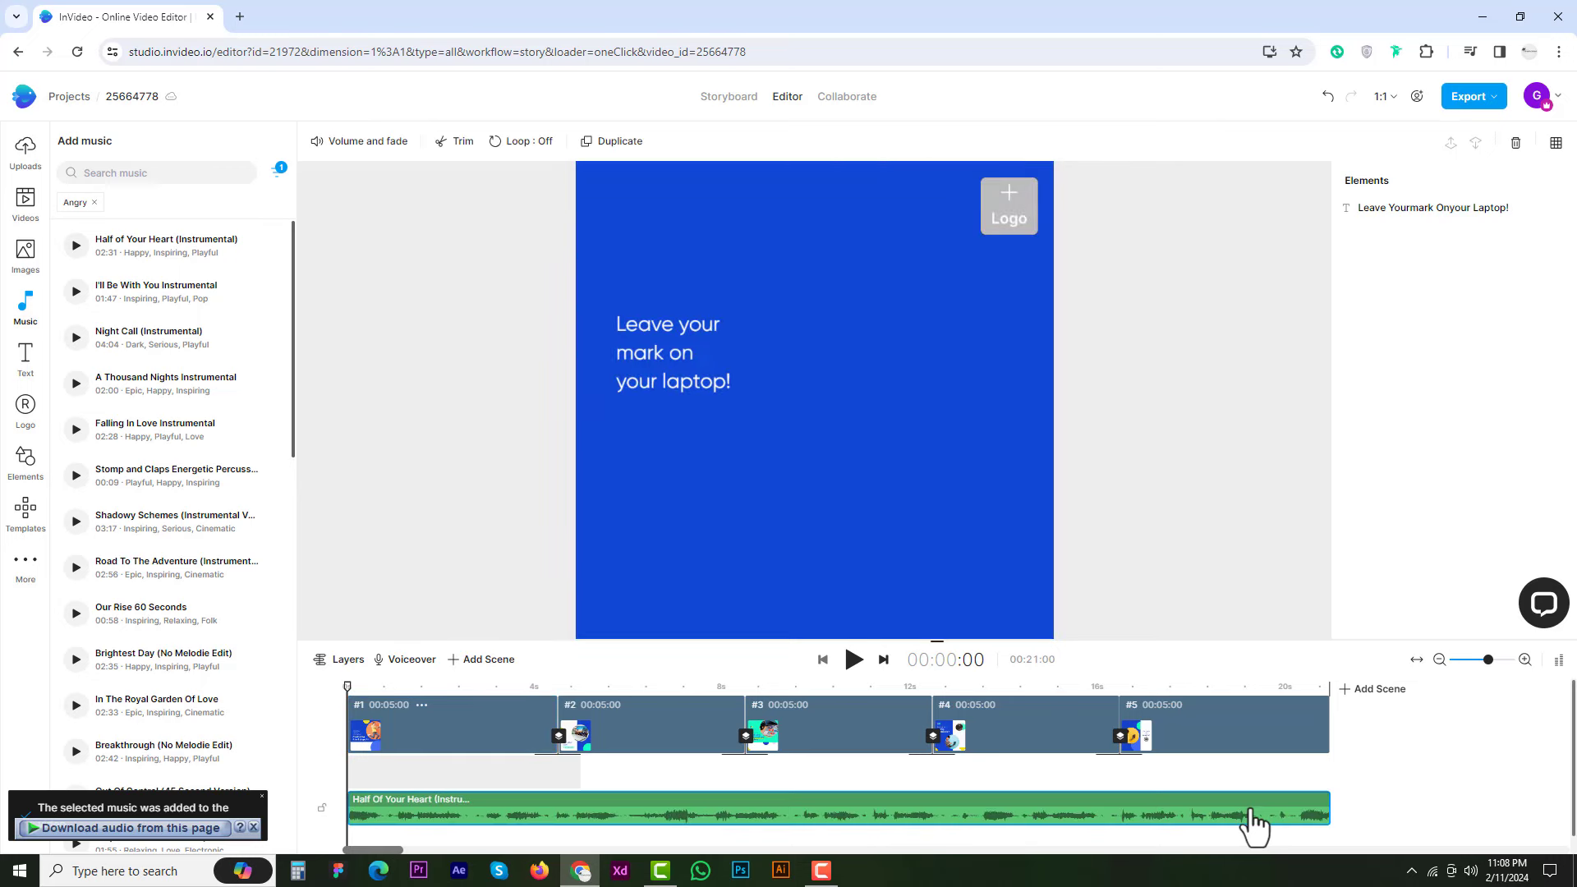
click(26, 362)
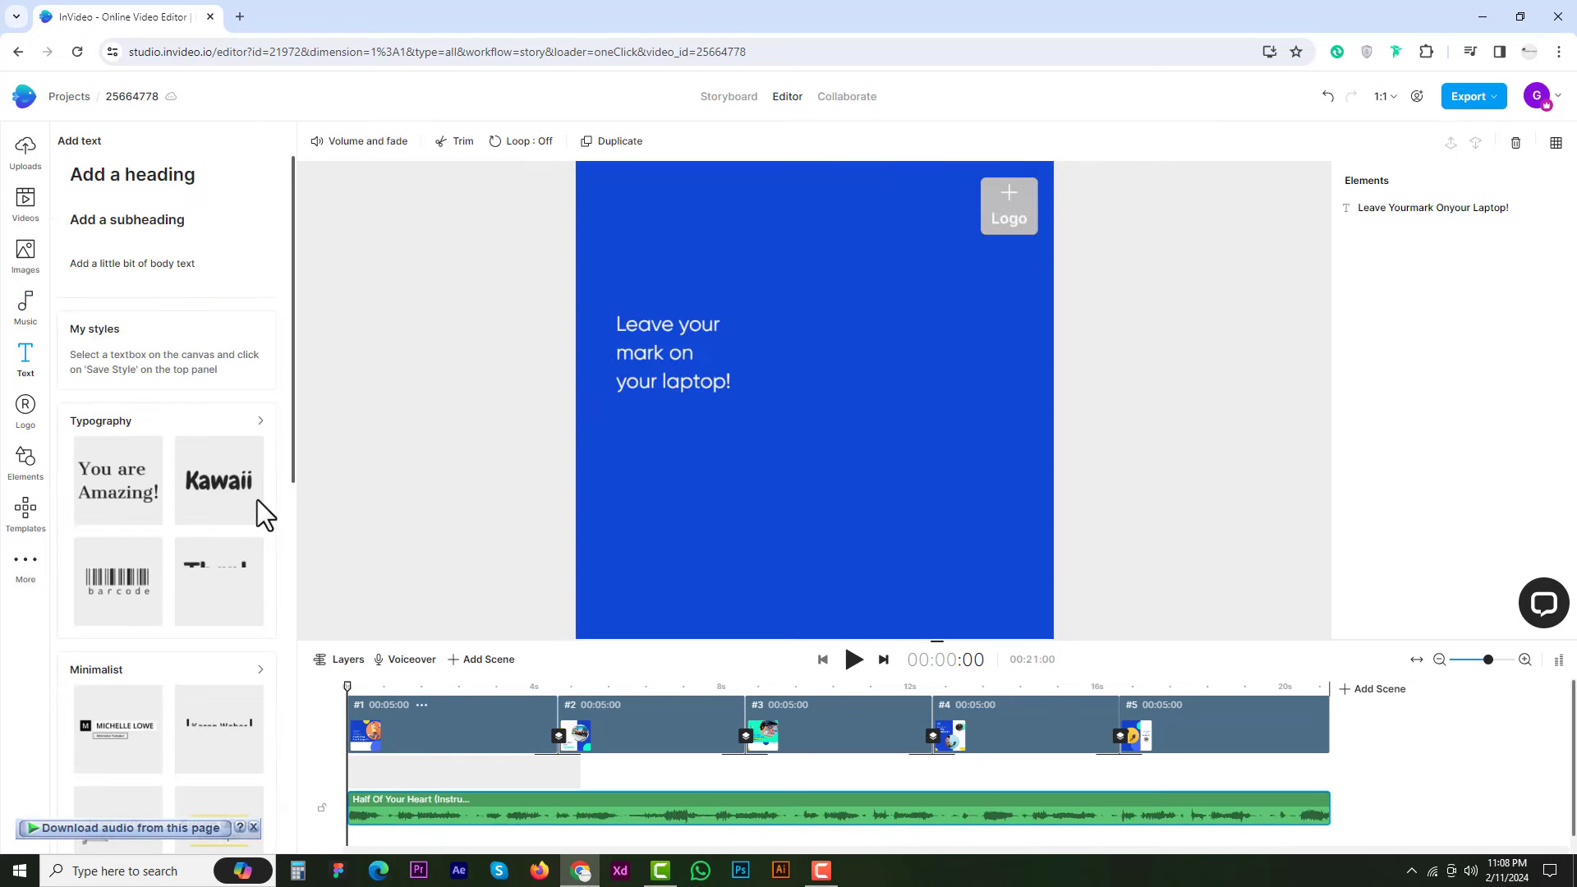
Add a 'Text placeholder' heading to scene 1 from the Text panel.
scroll(246, 496, down, 4)
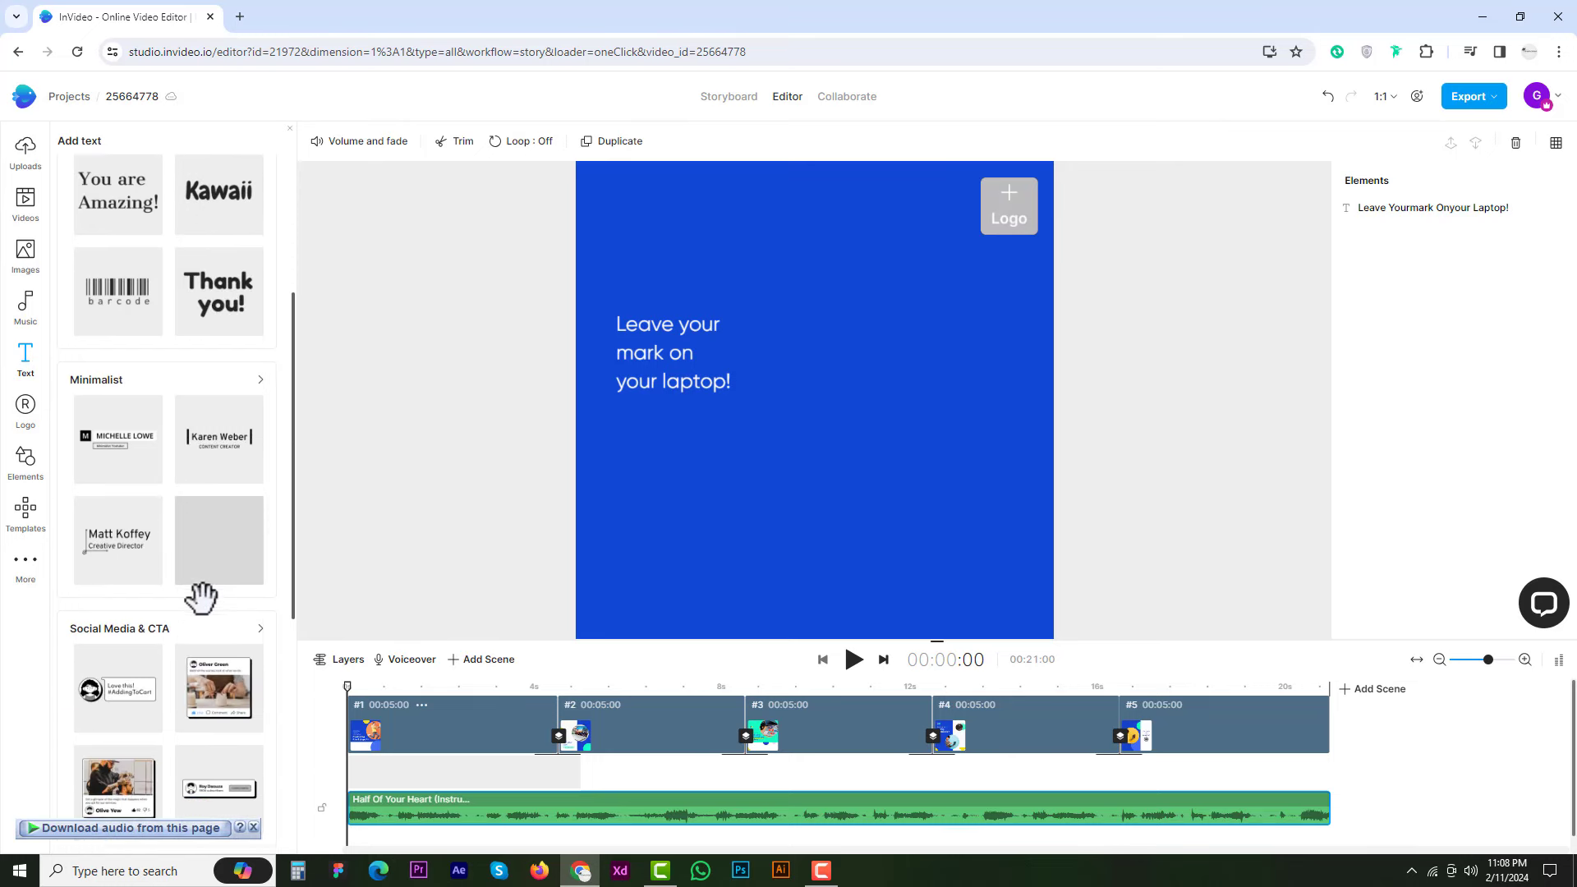
scroll(218, 522, down, 1)
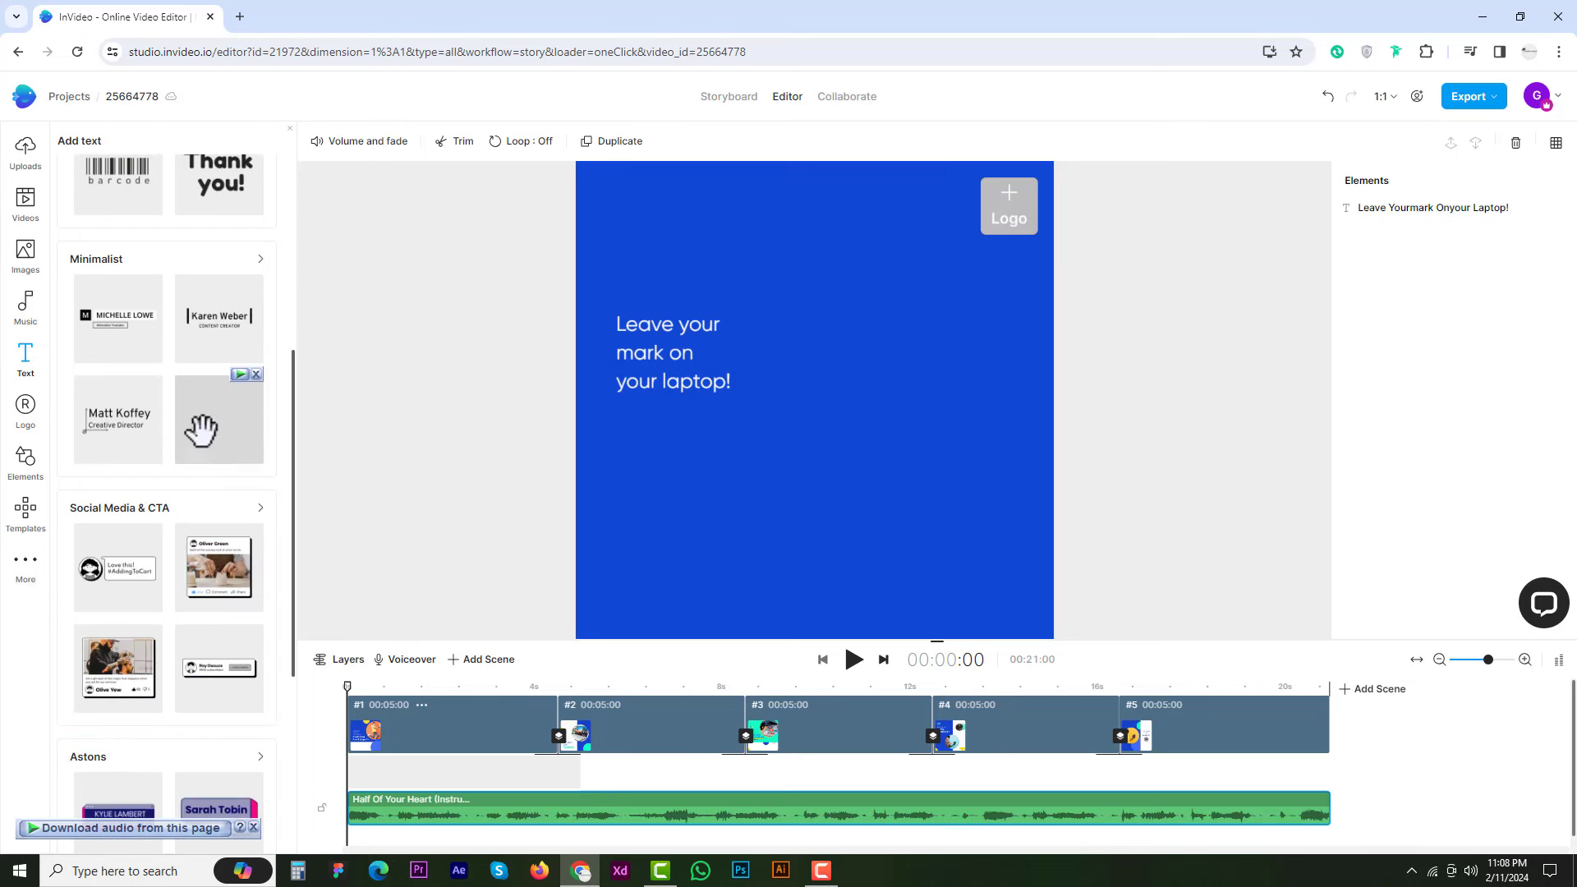
scroll(200, 427, down, 2)
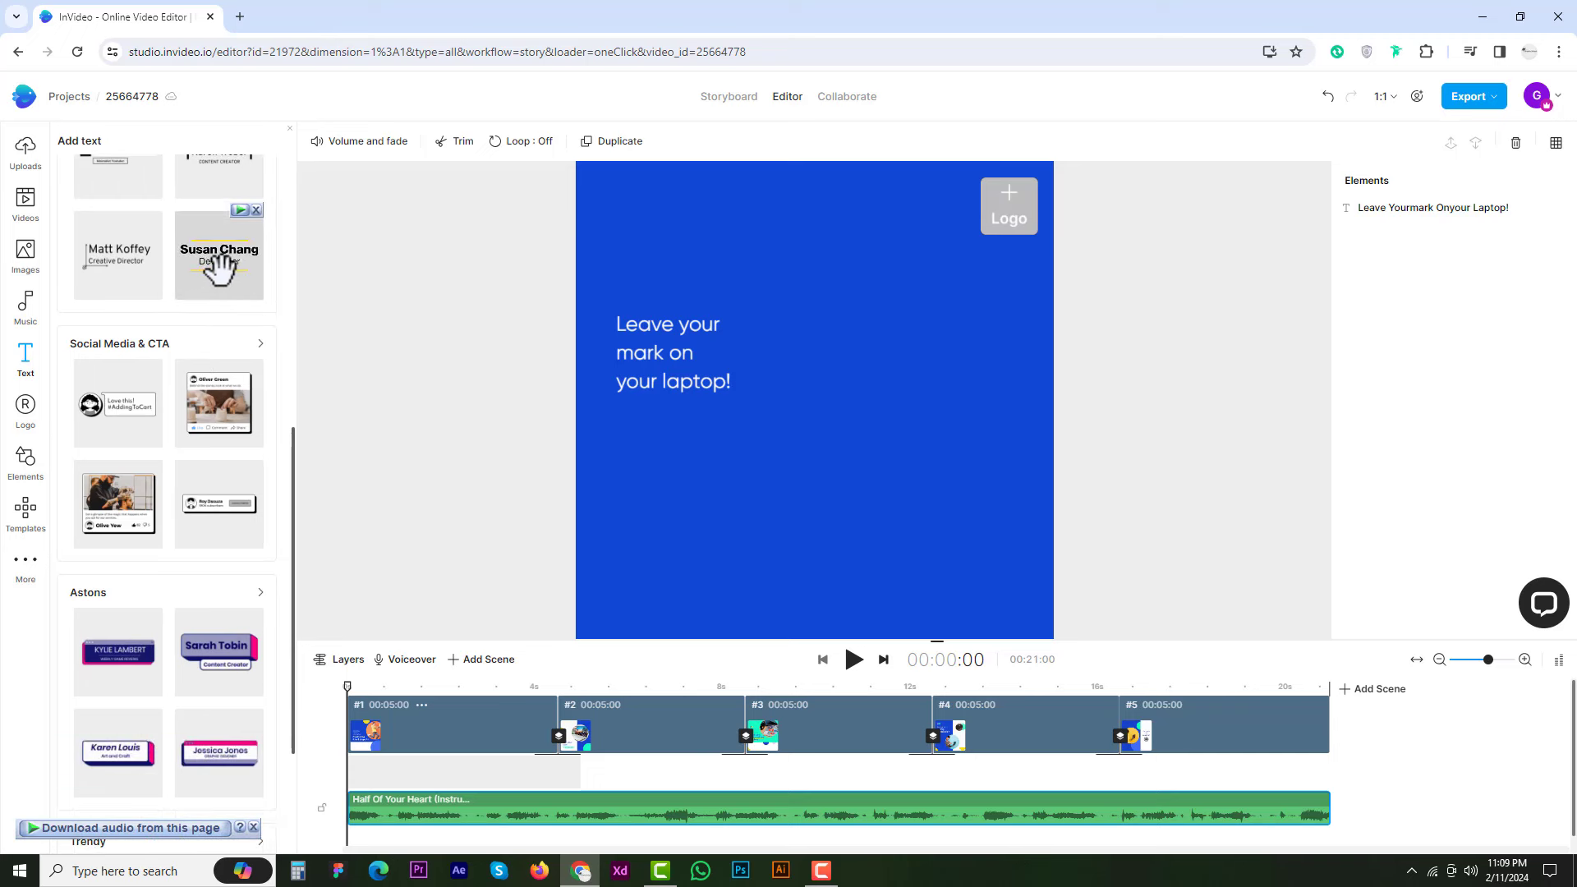
scroll(217, 279, up, 3)
scroll(218, 334, up, 2)
scroll(223, 362, up, 2)
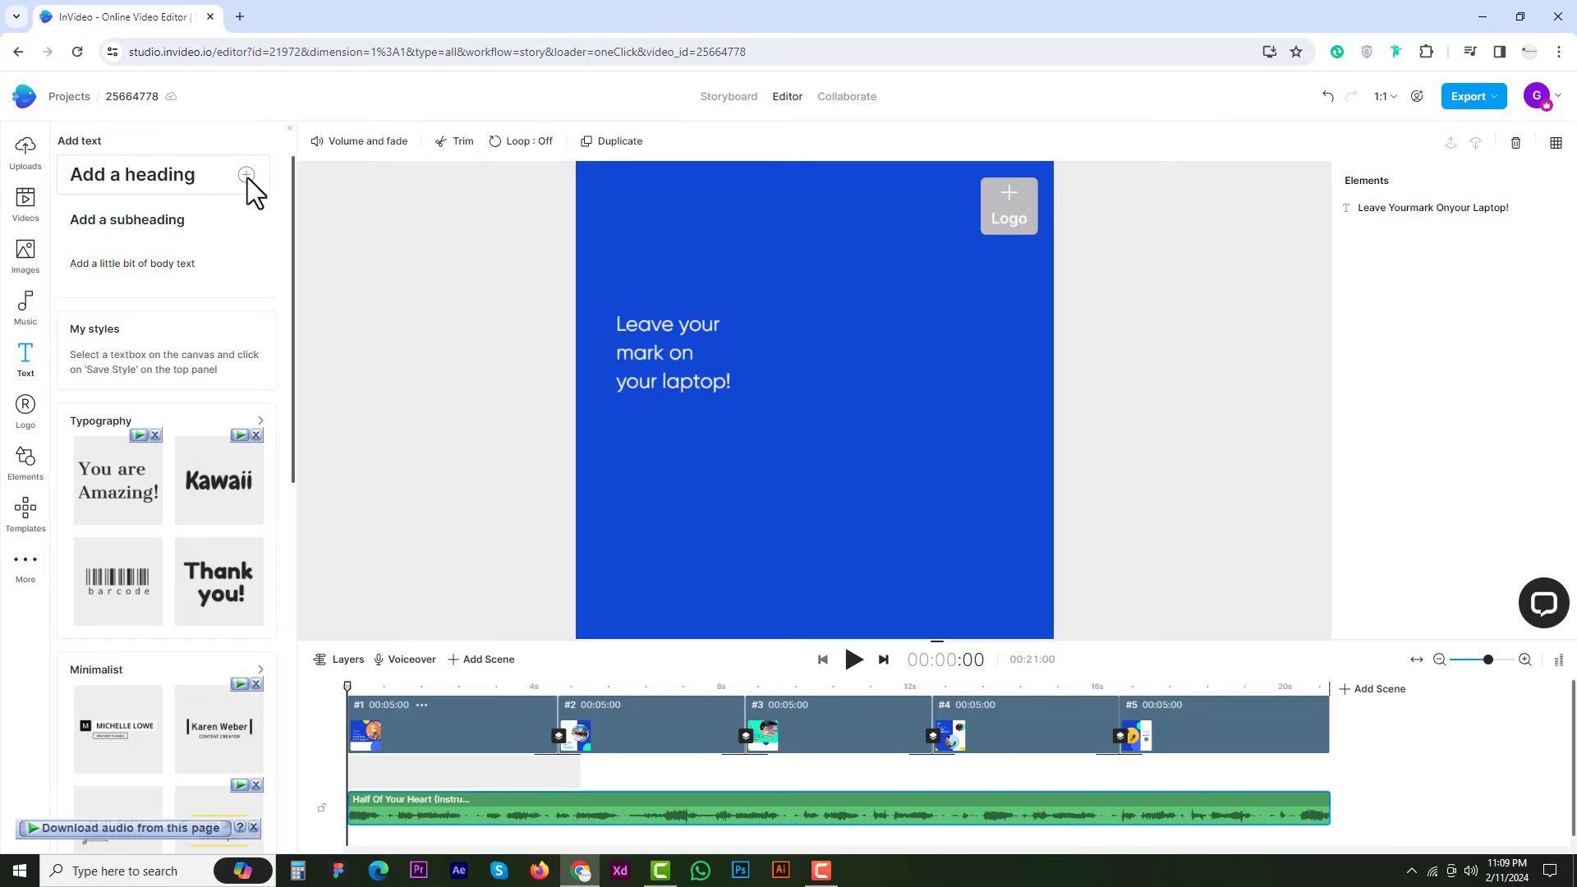
click(247, 175)
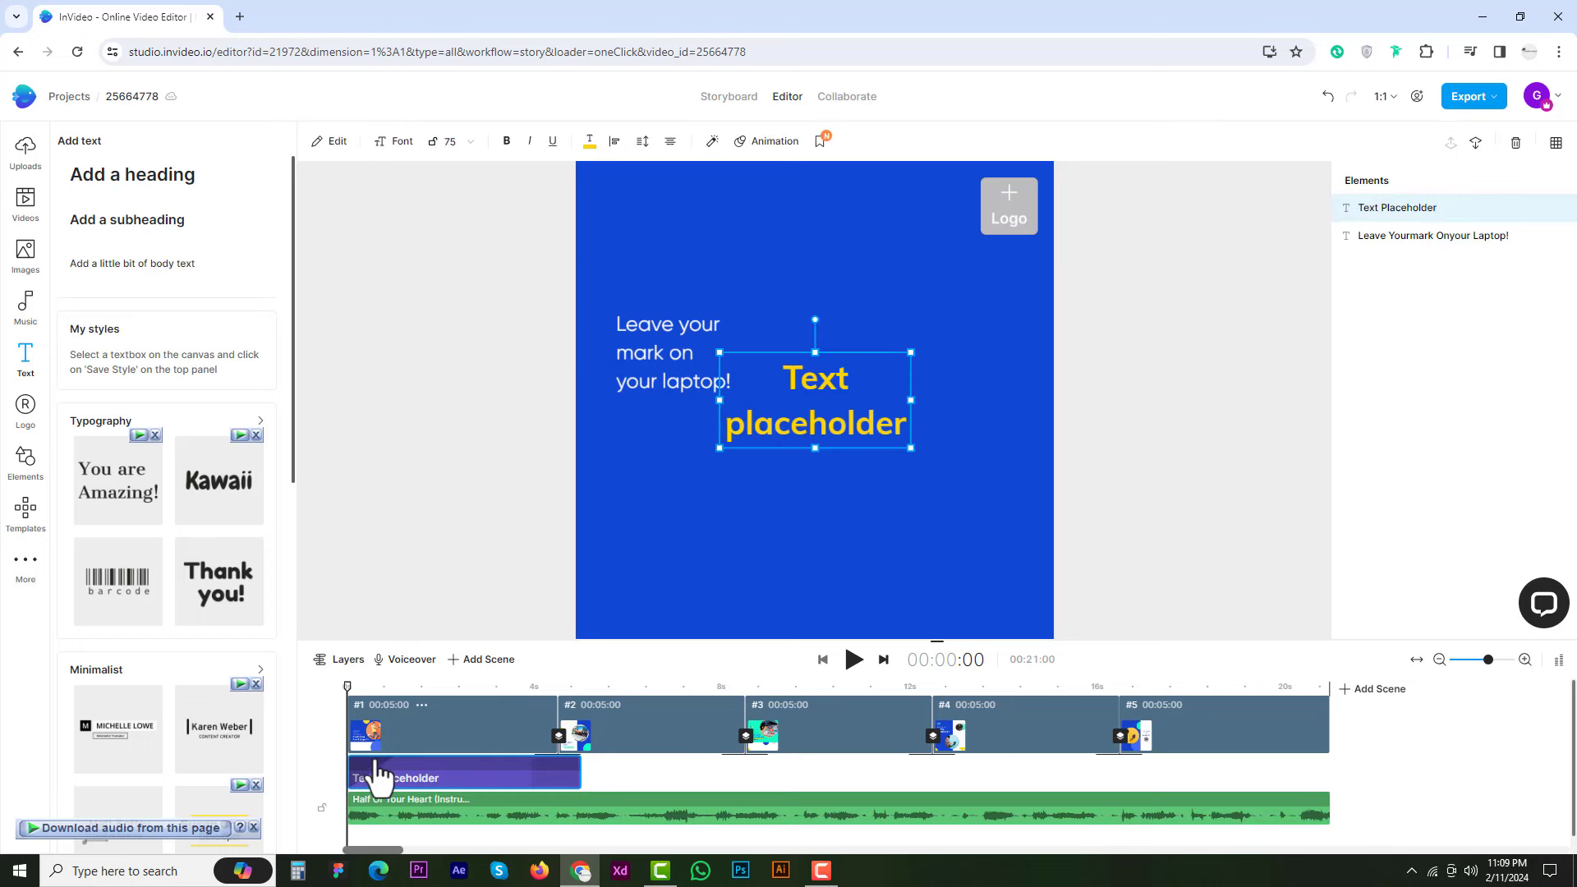
drag(816, 422, 803, 437)
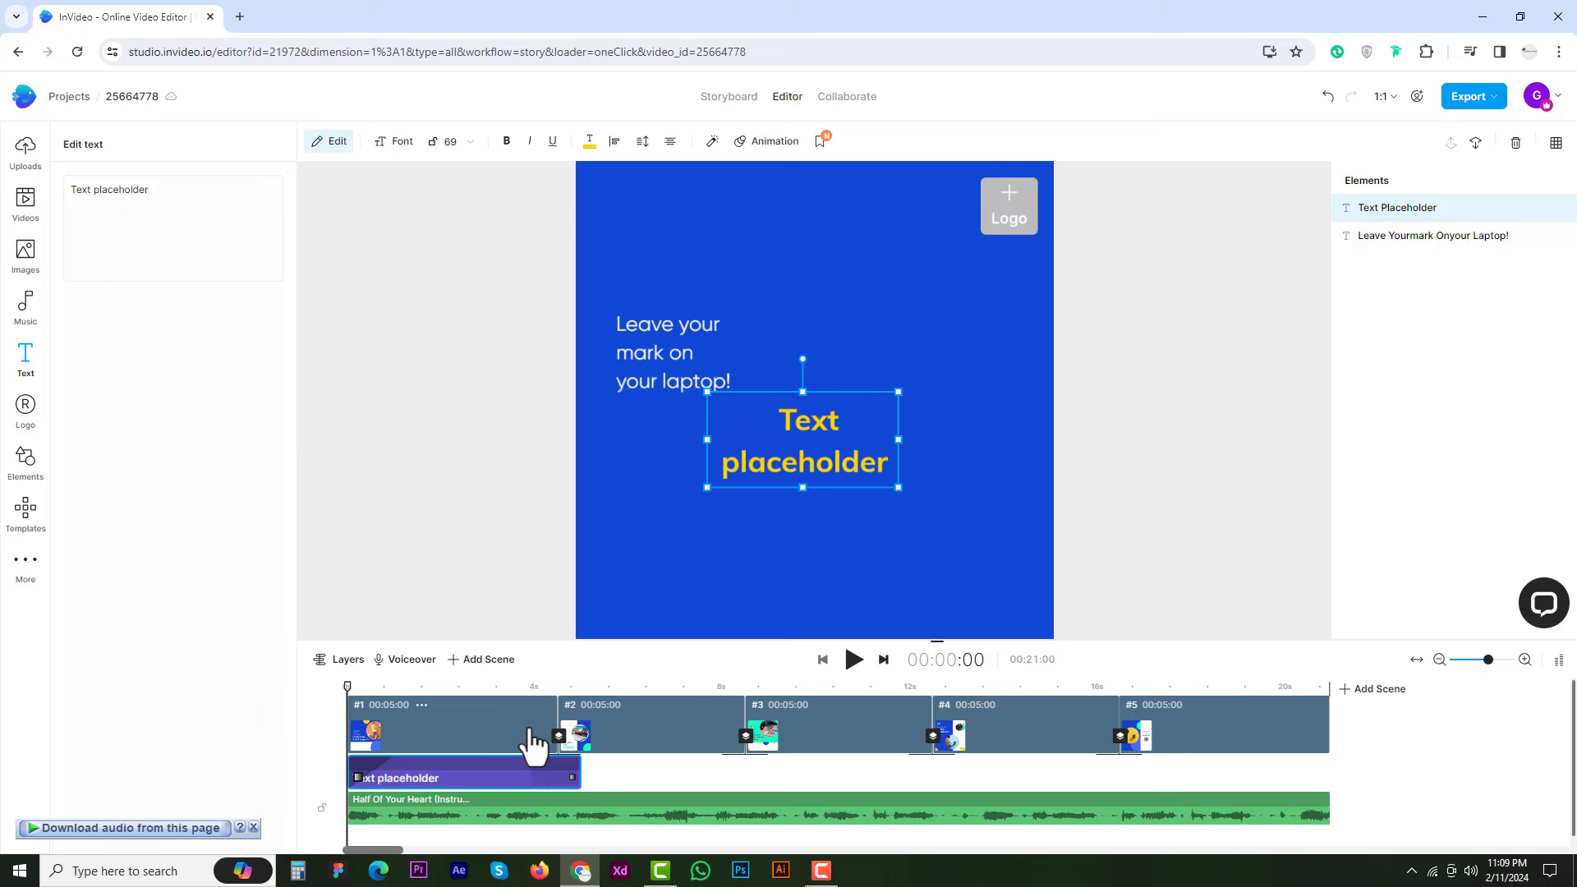
Preview the video briefly, then move the heading above 'Leave your mark on your laptop!'.
click(854, 662)
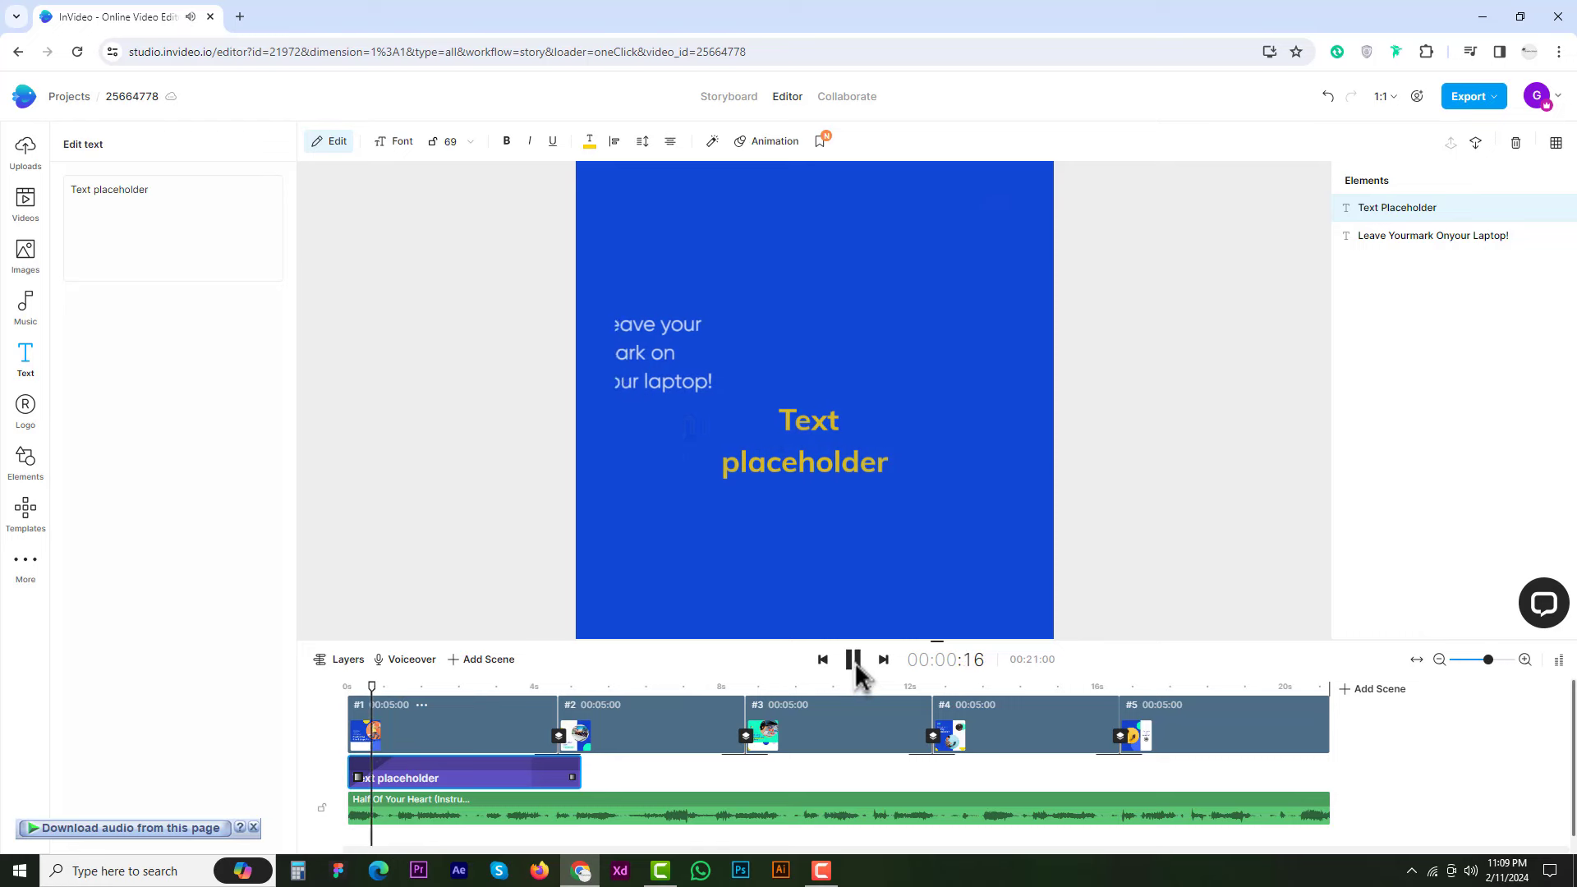
click(855, 667)
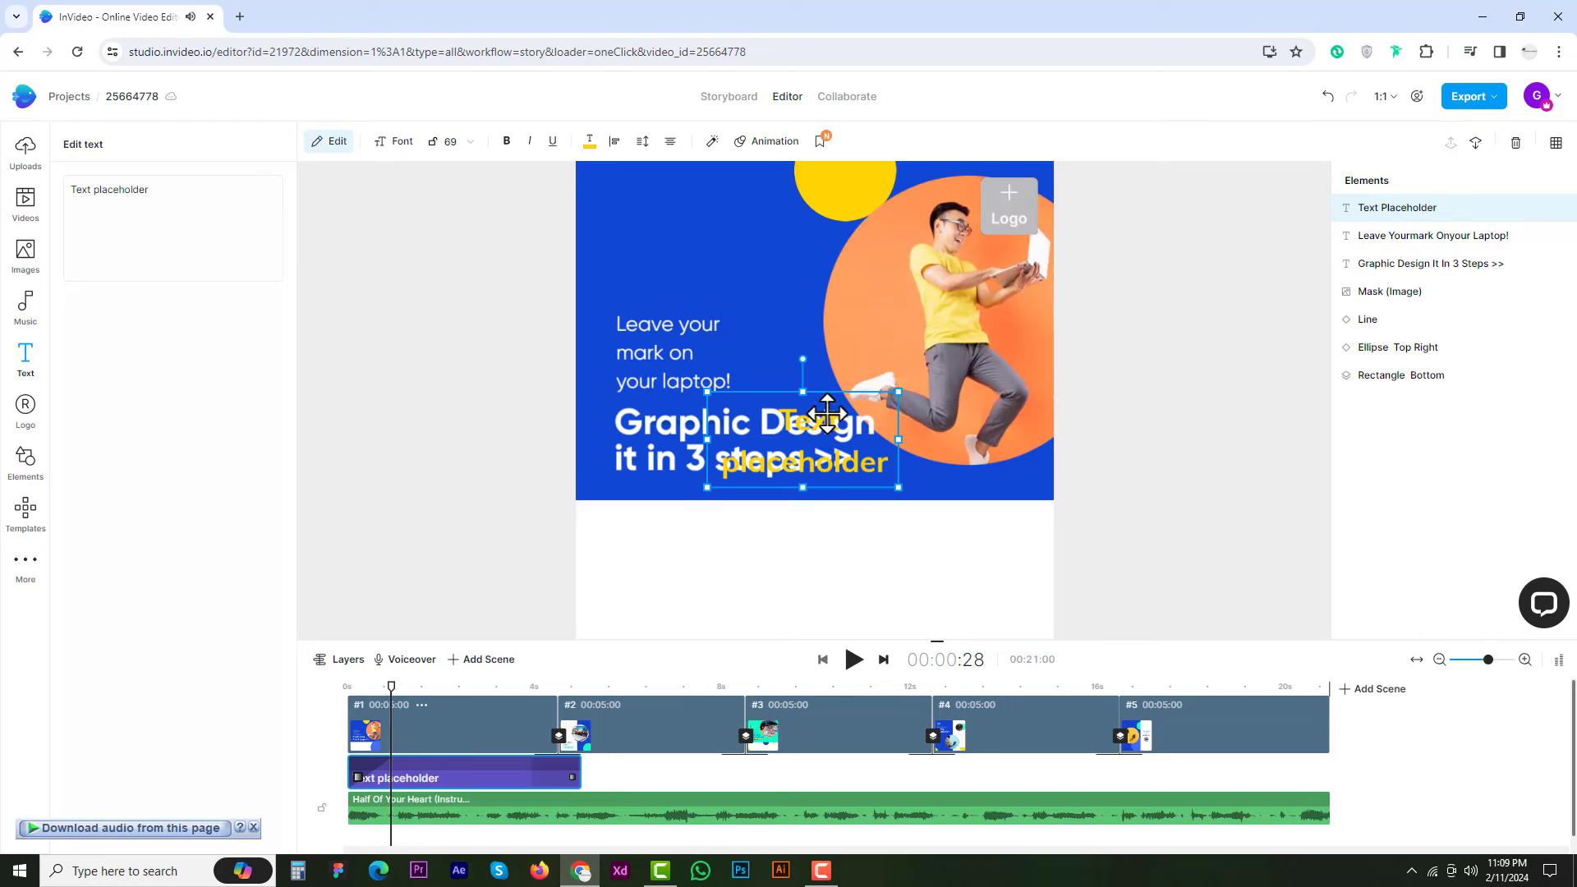
drag(819, 406, 701, 224)
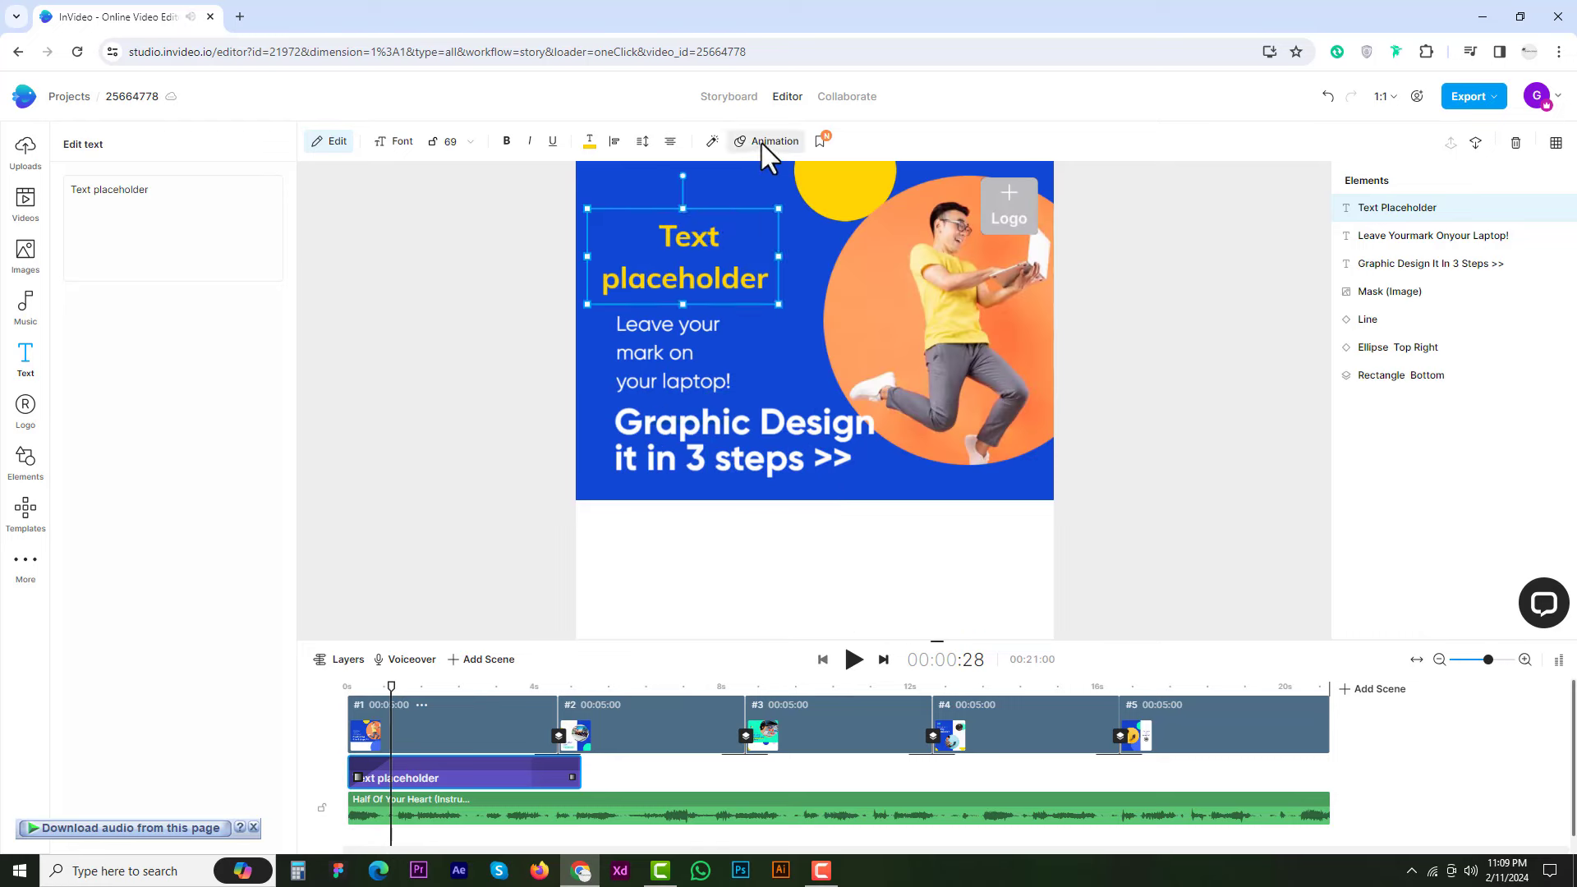
Set the Text placeholder heading's entrance animation, trying bounce-in before picking from the list again.
click(762, 143)
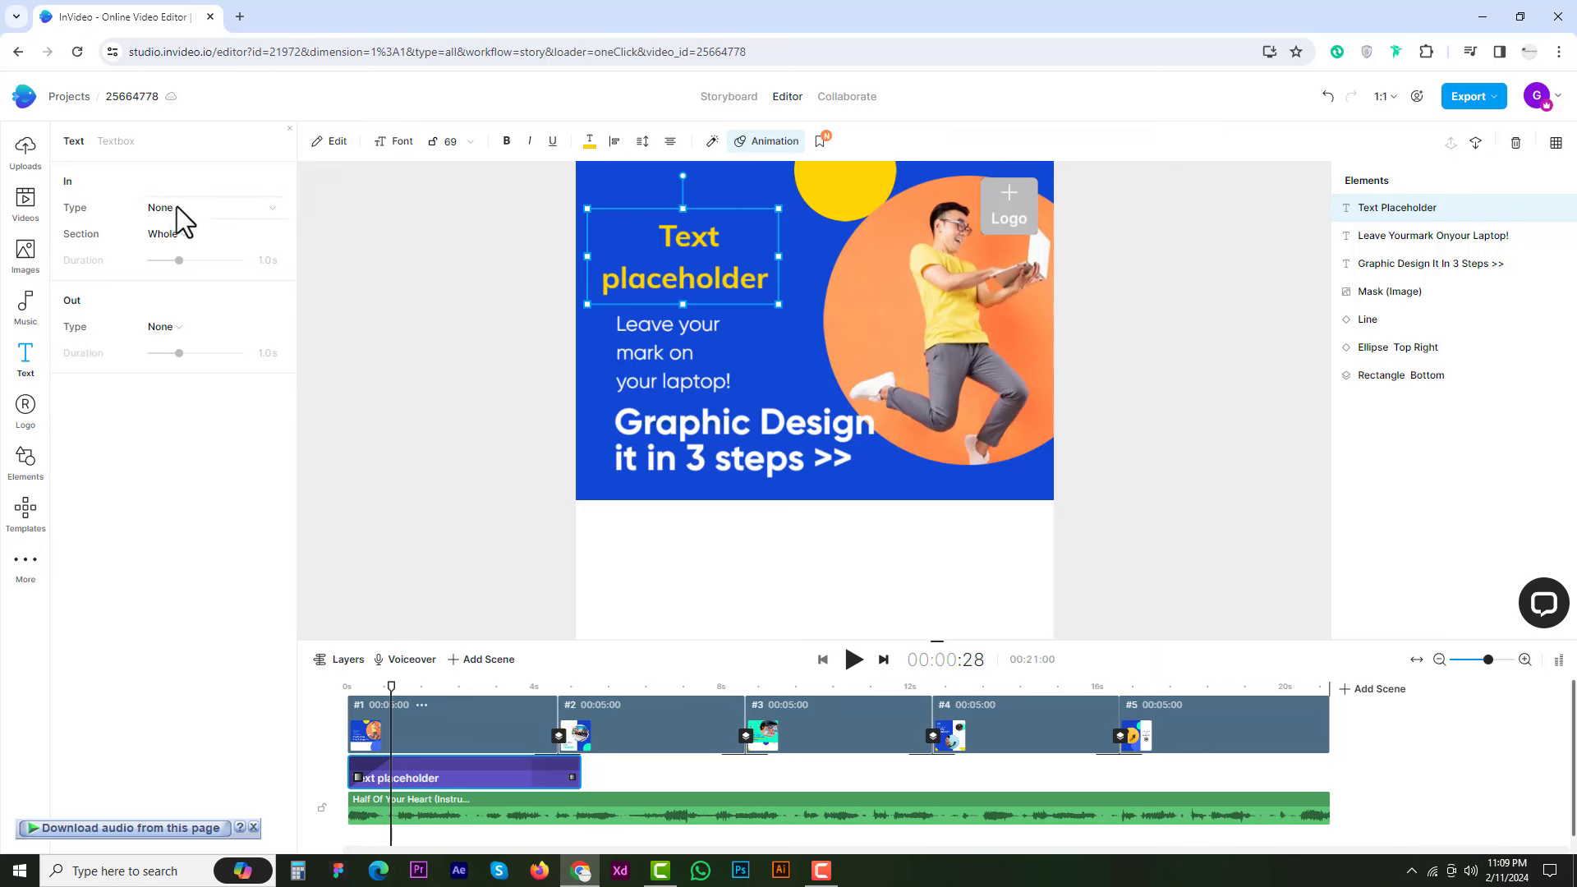
click(177, 209)
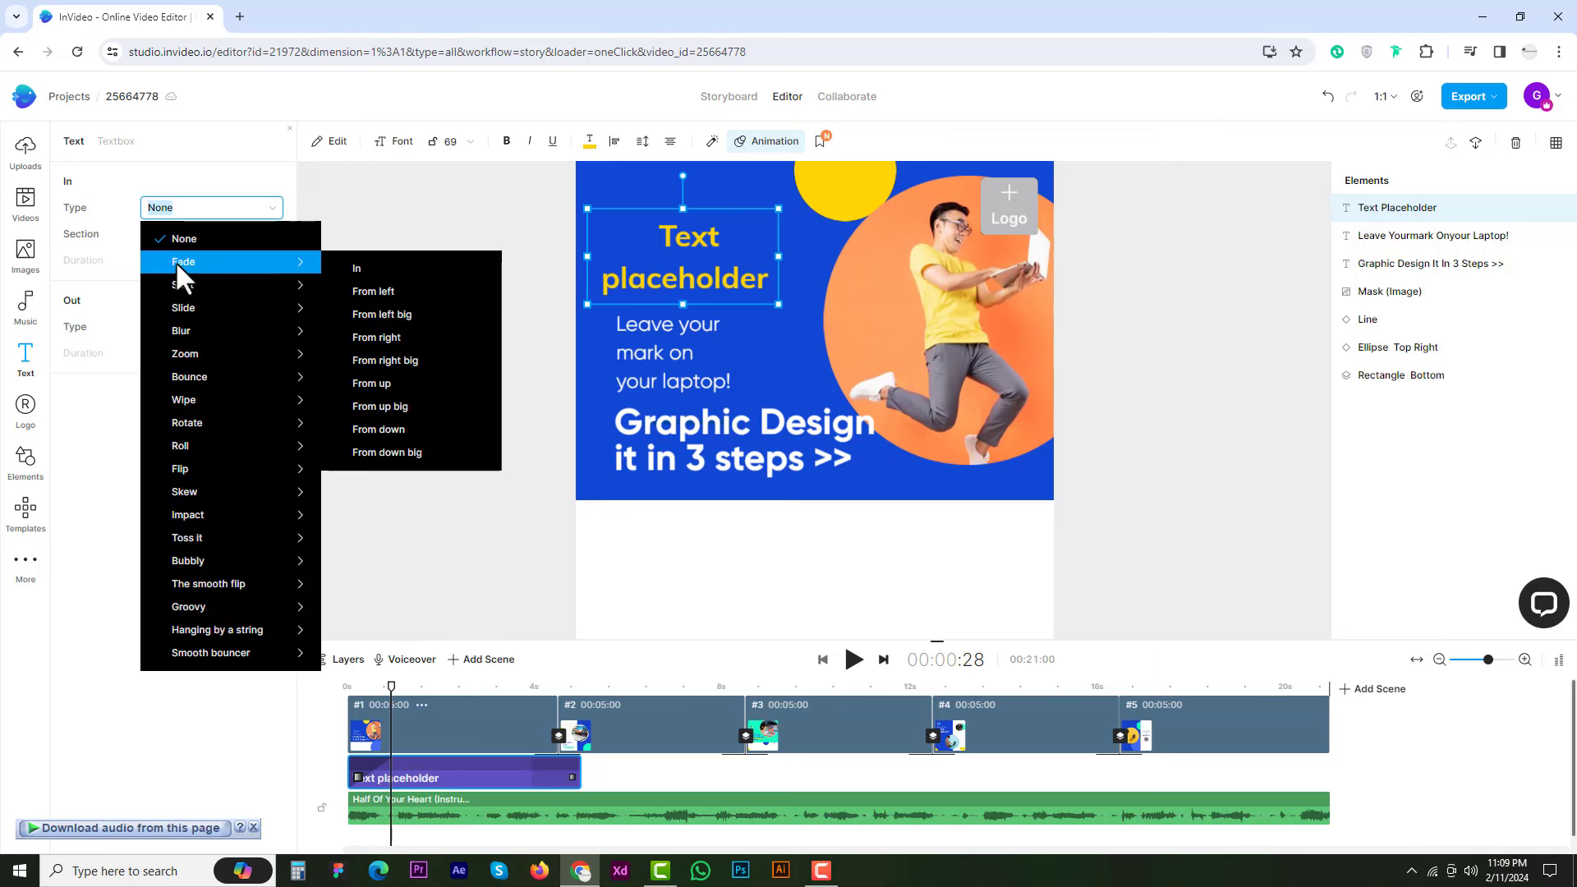
mouse_move(197, 308)
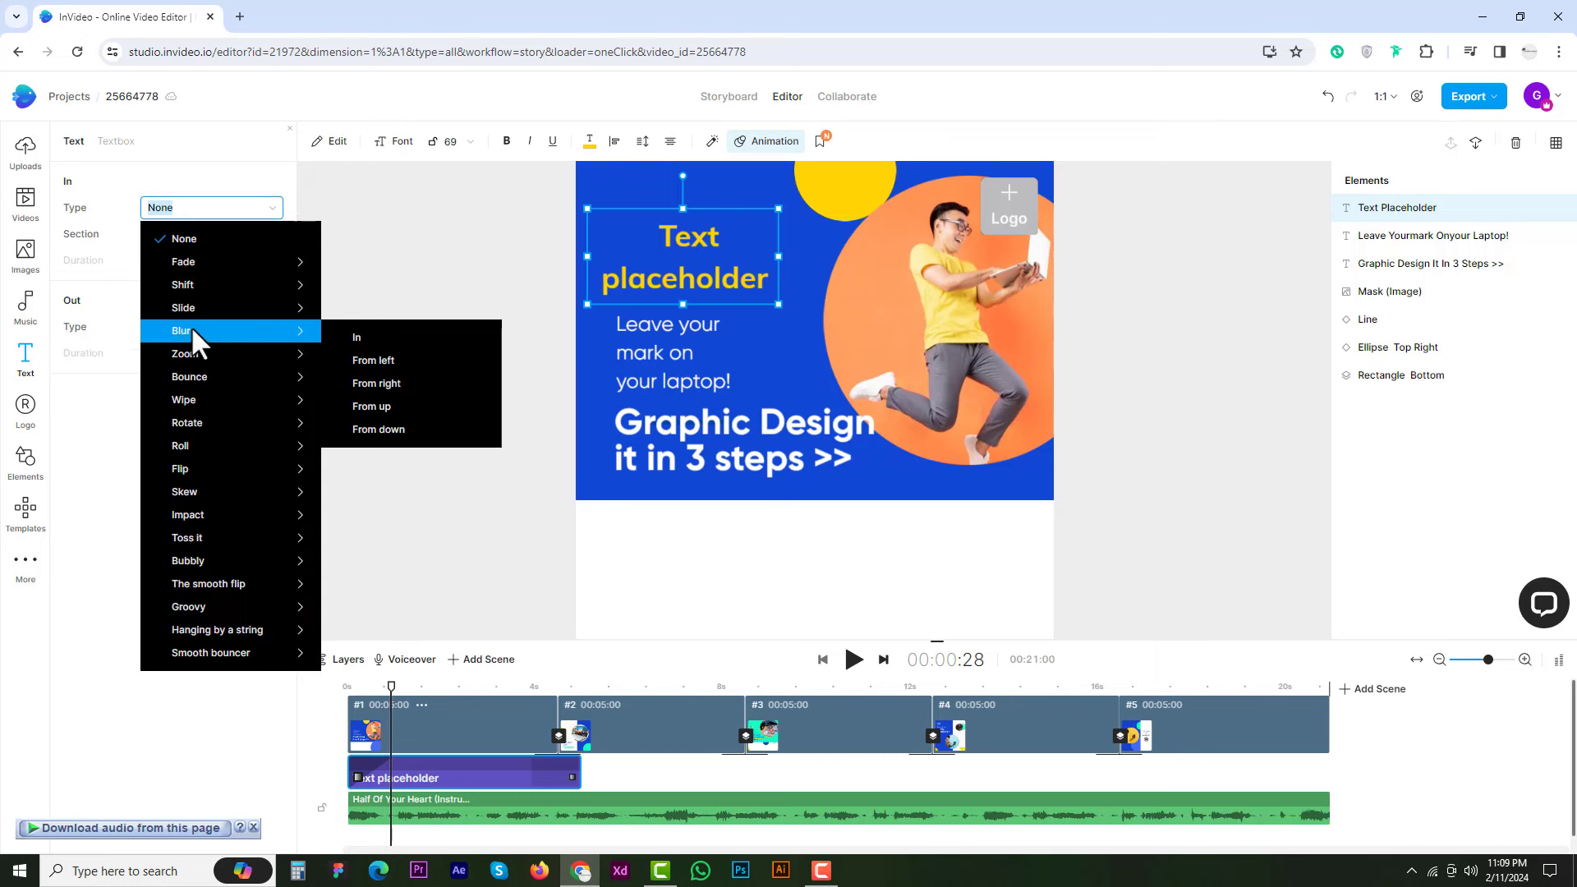
mouse_move(189, 376)
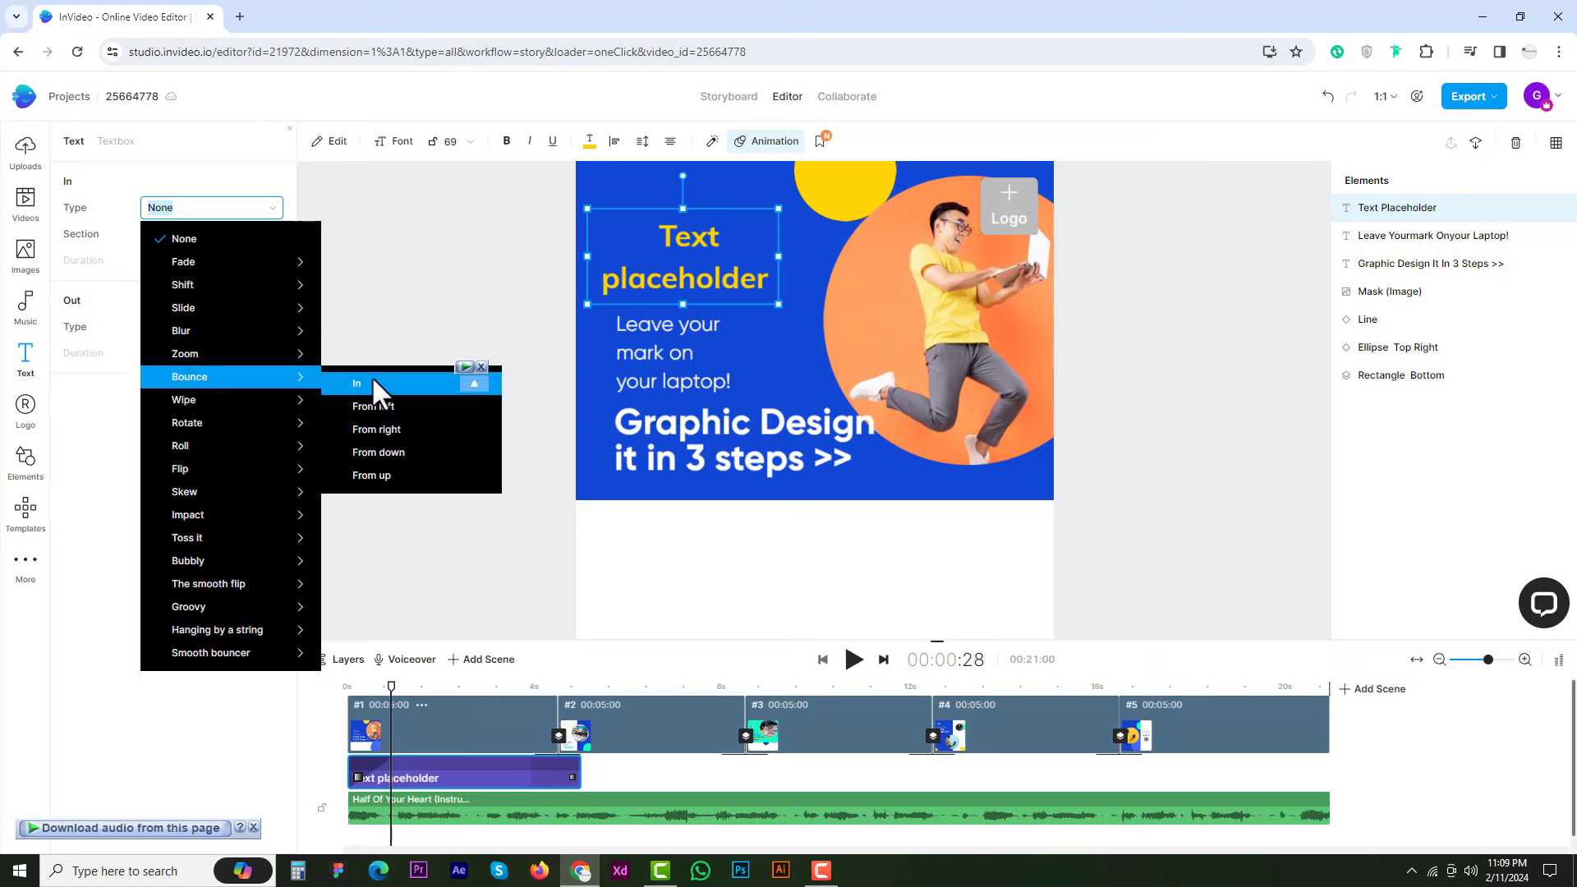
click(373, 382)
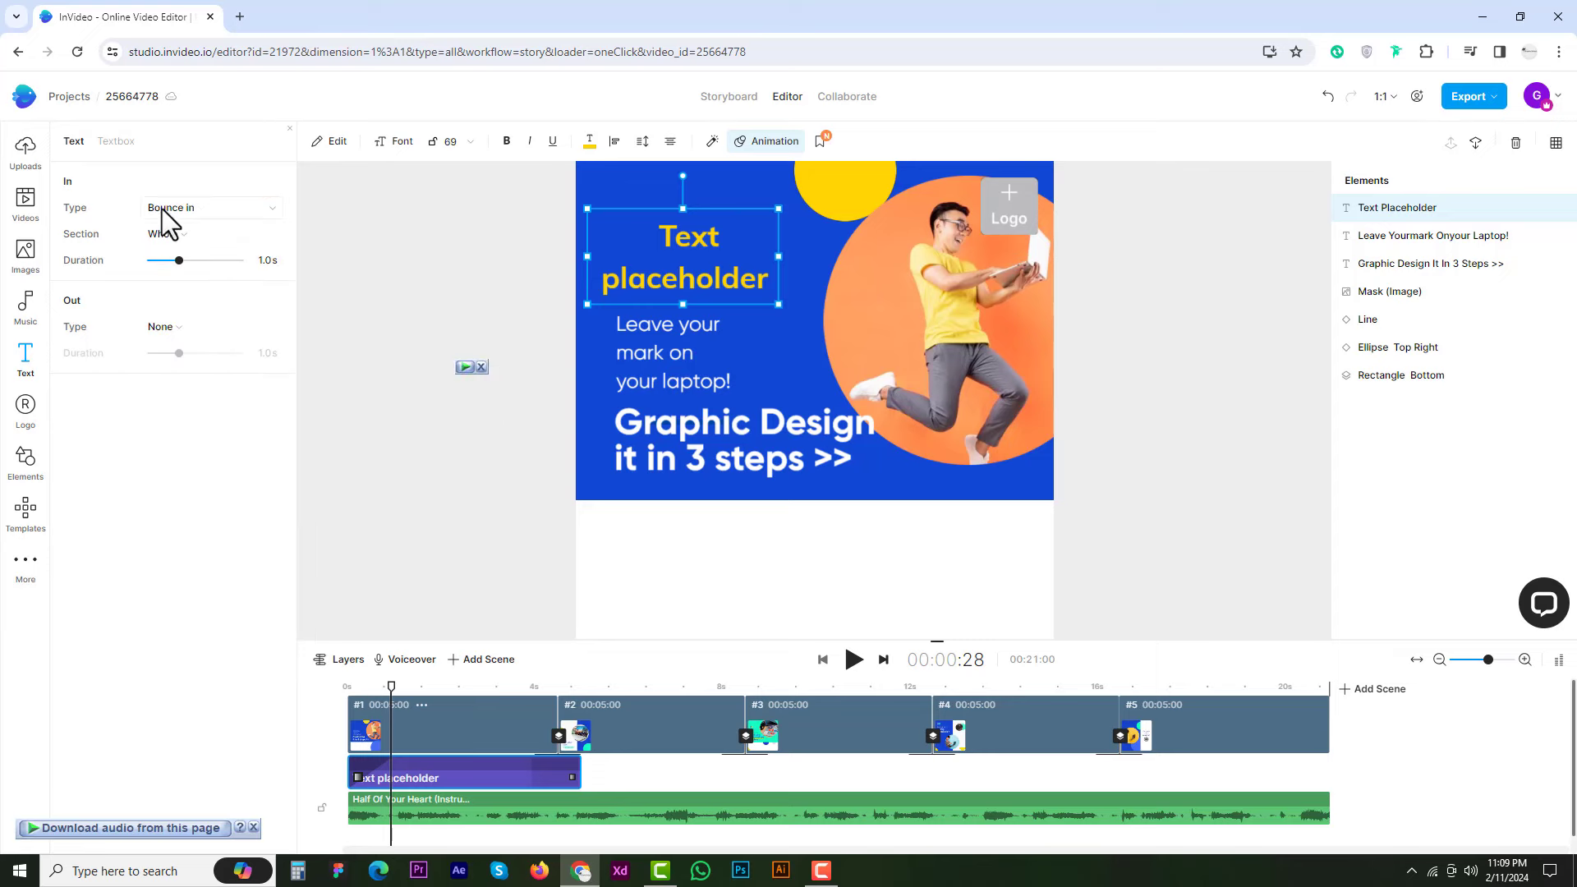
click(161, 209)
mouse_move(172, 327)
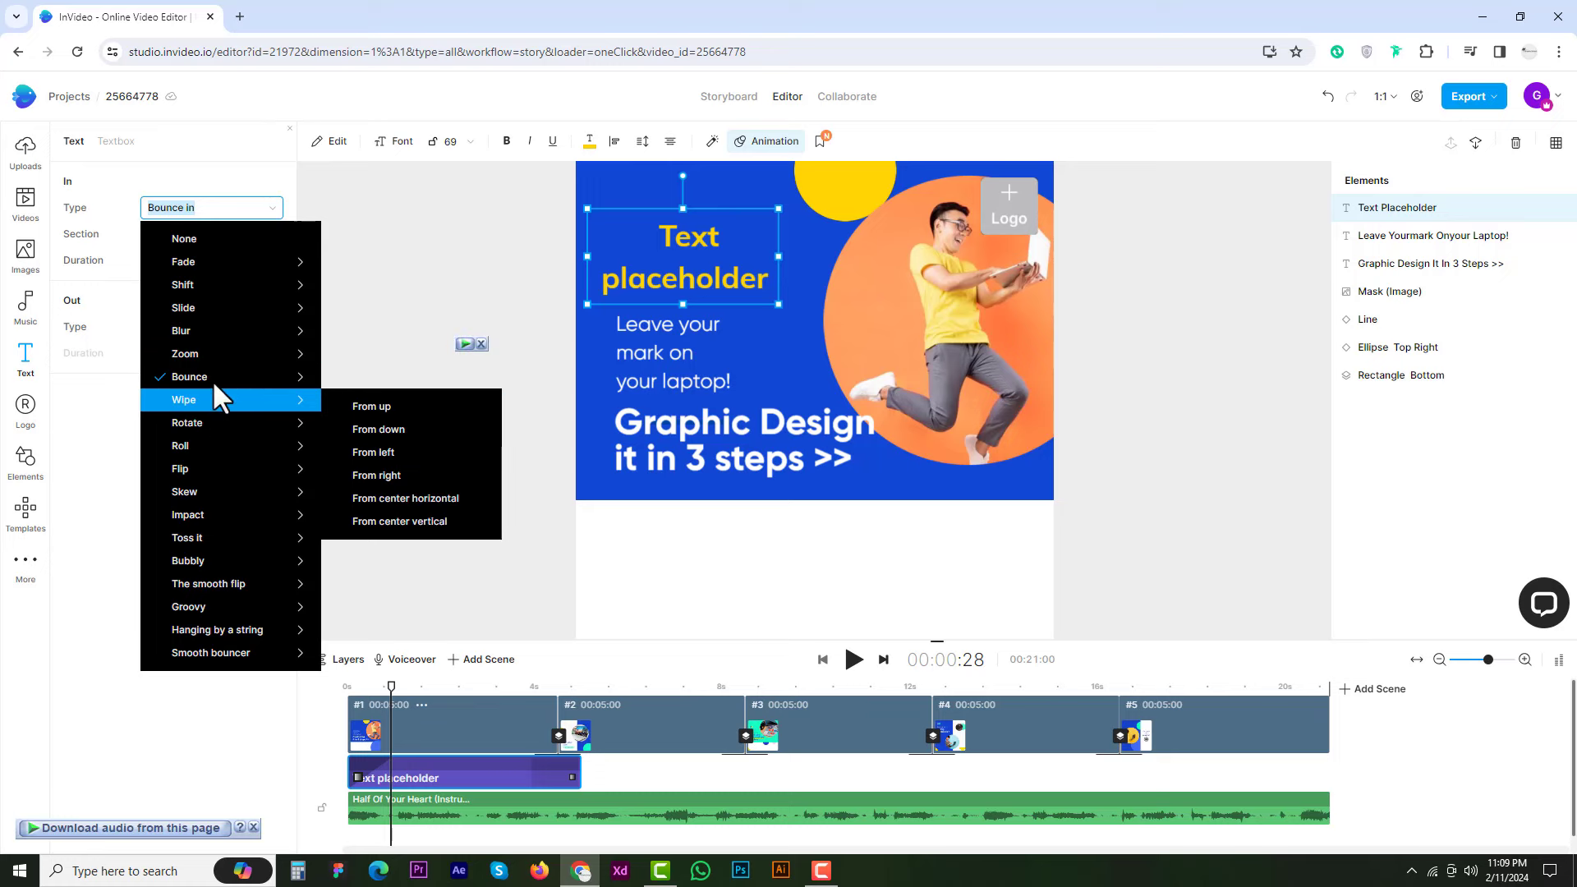
mouse_move(212, 378)
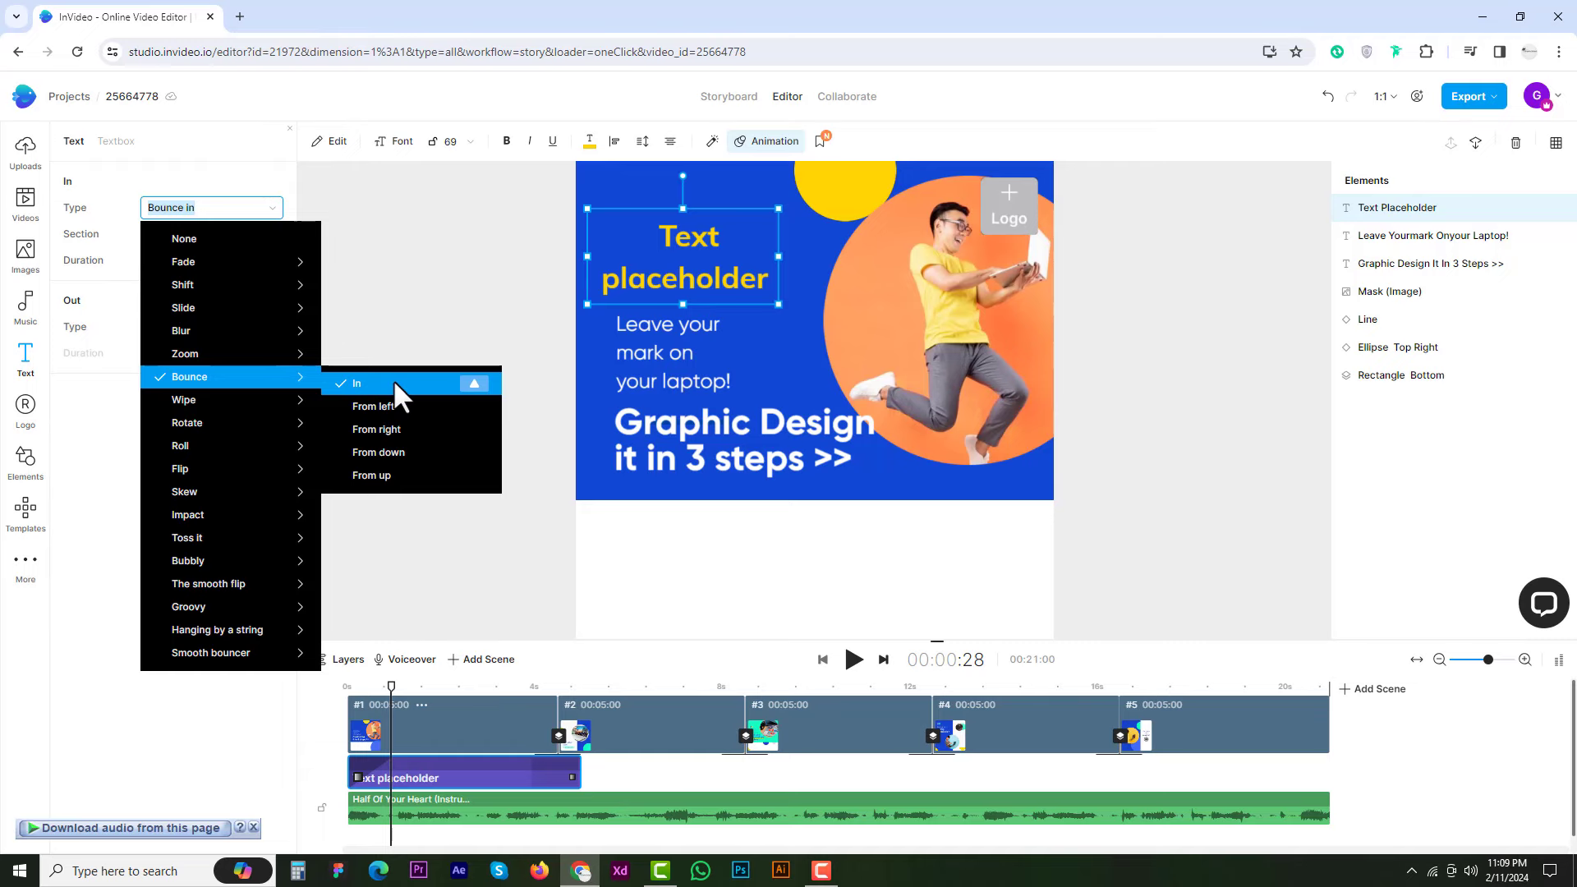
Give the heading a zoom-out exit and preview it from about 3.7 seconds.
click(382, 735)
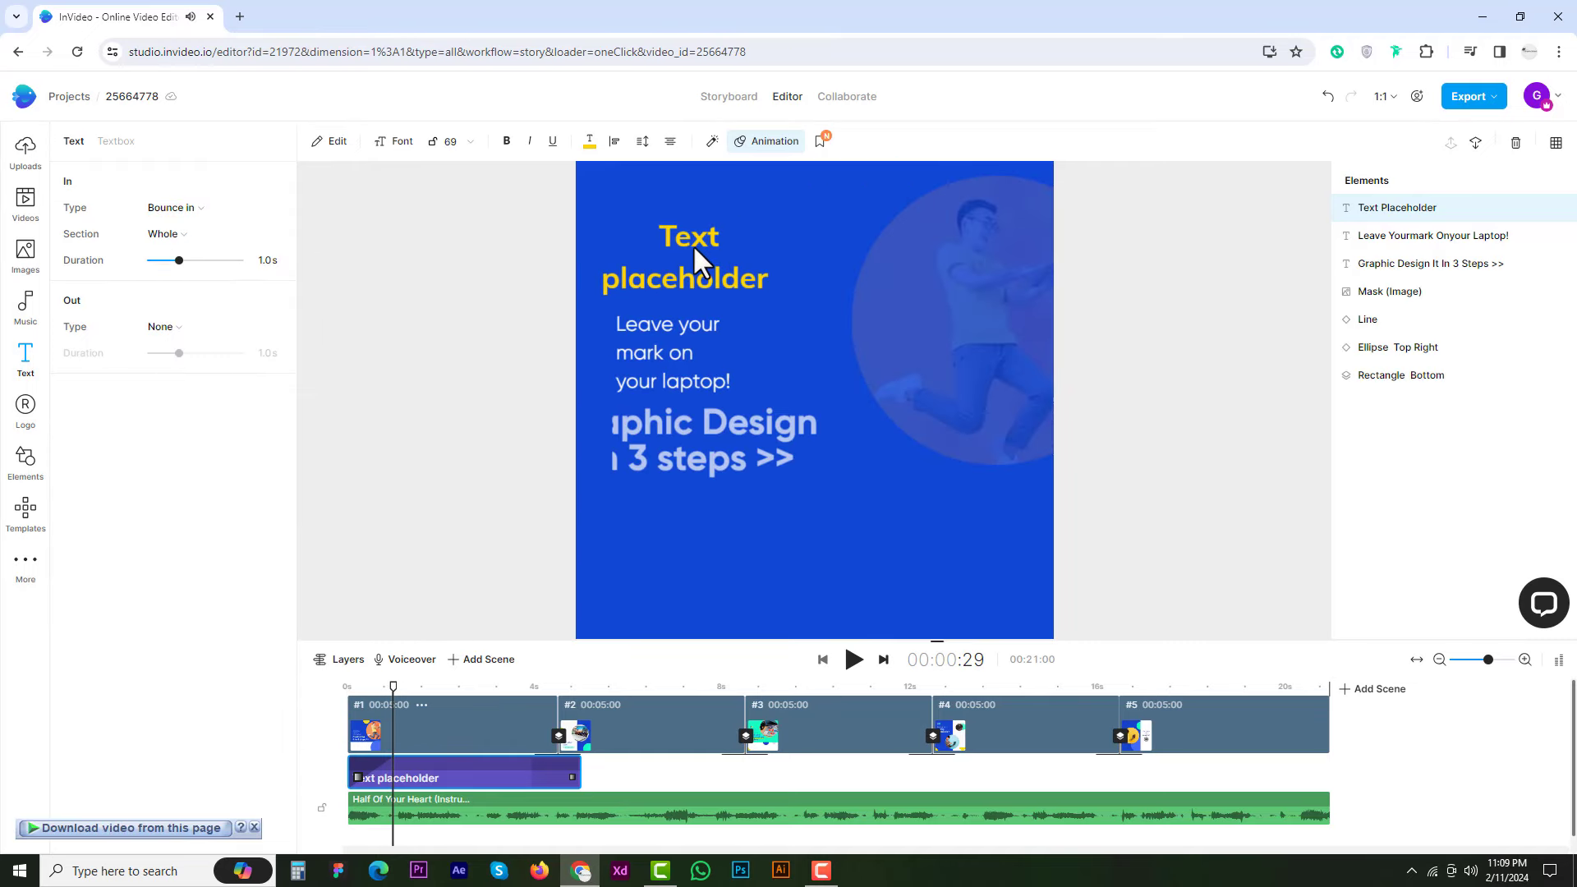
click(377, 786)
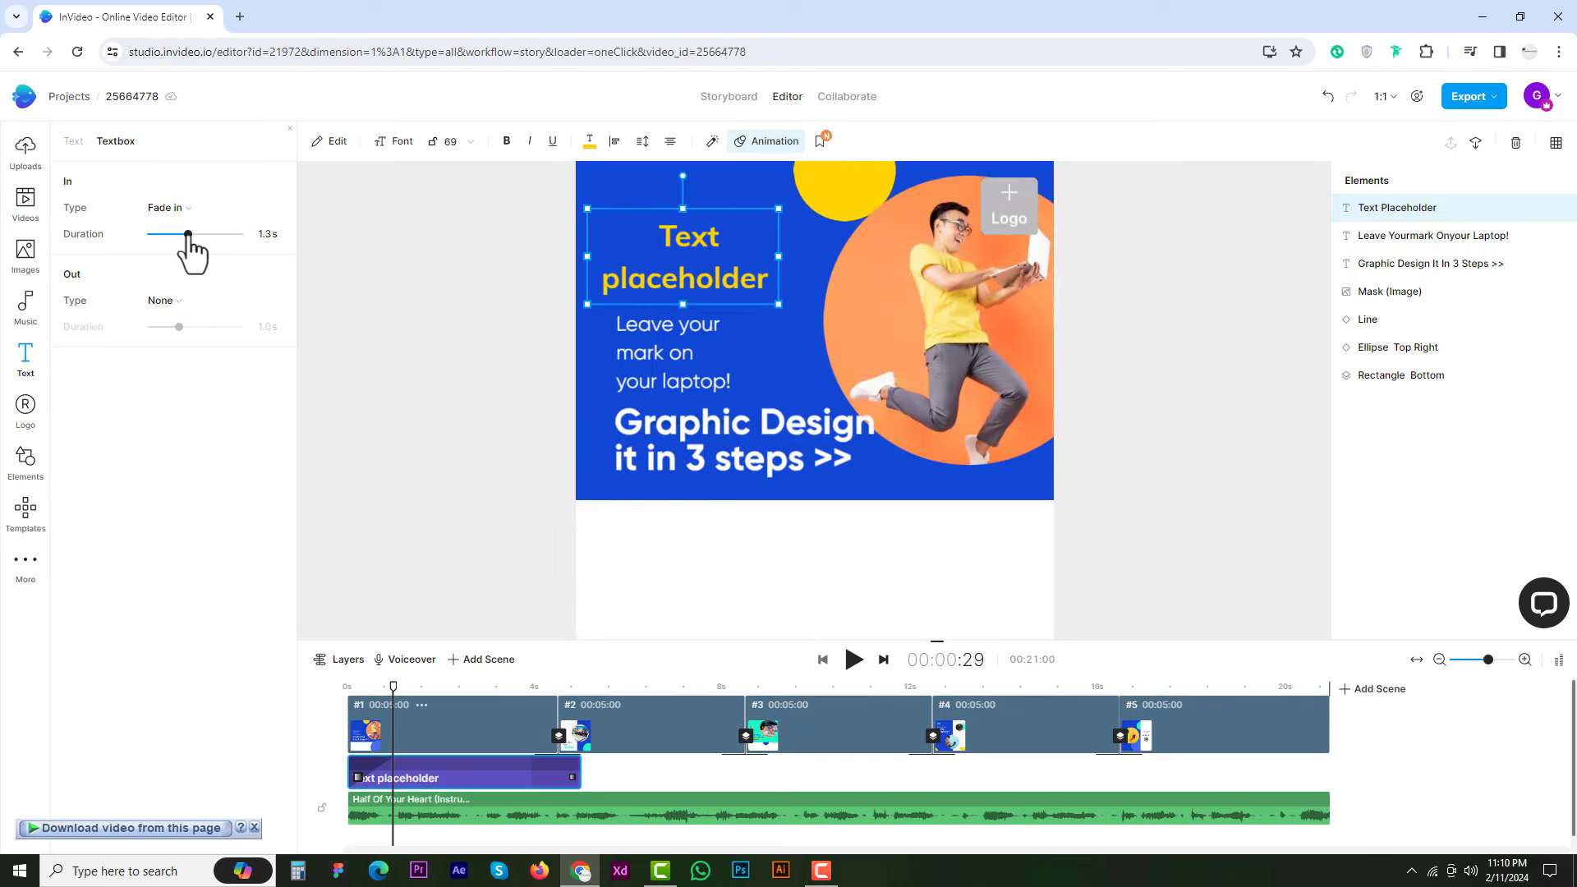
click(174, 302)
mouse_move(186, 446)
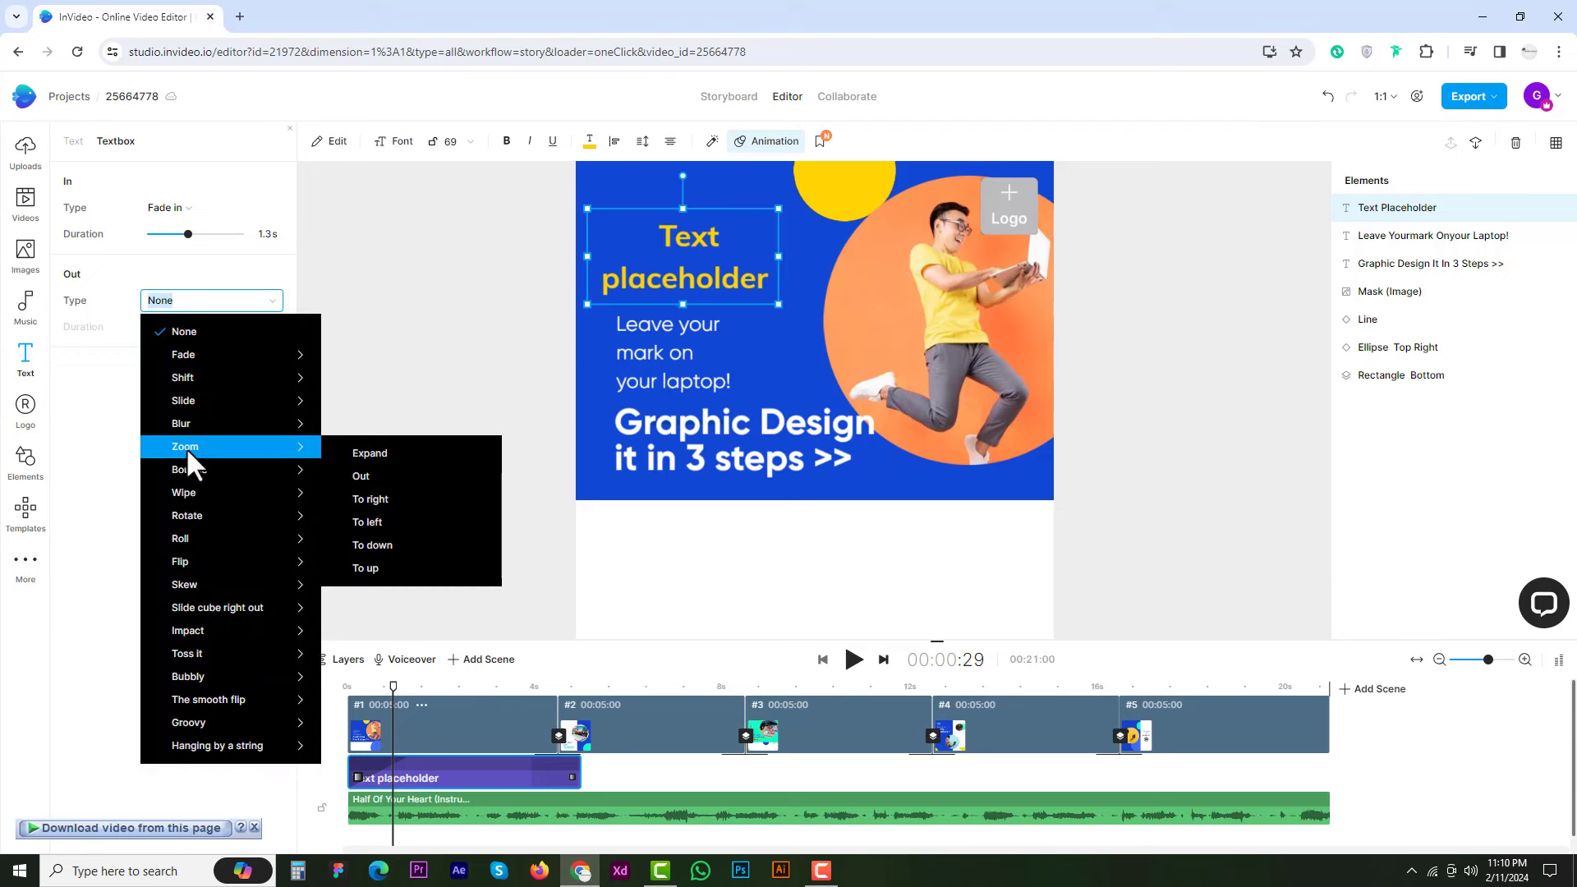
click(372, 476)
click(519, 700)
key(space)
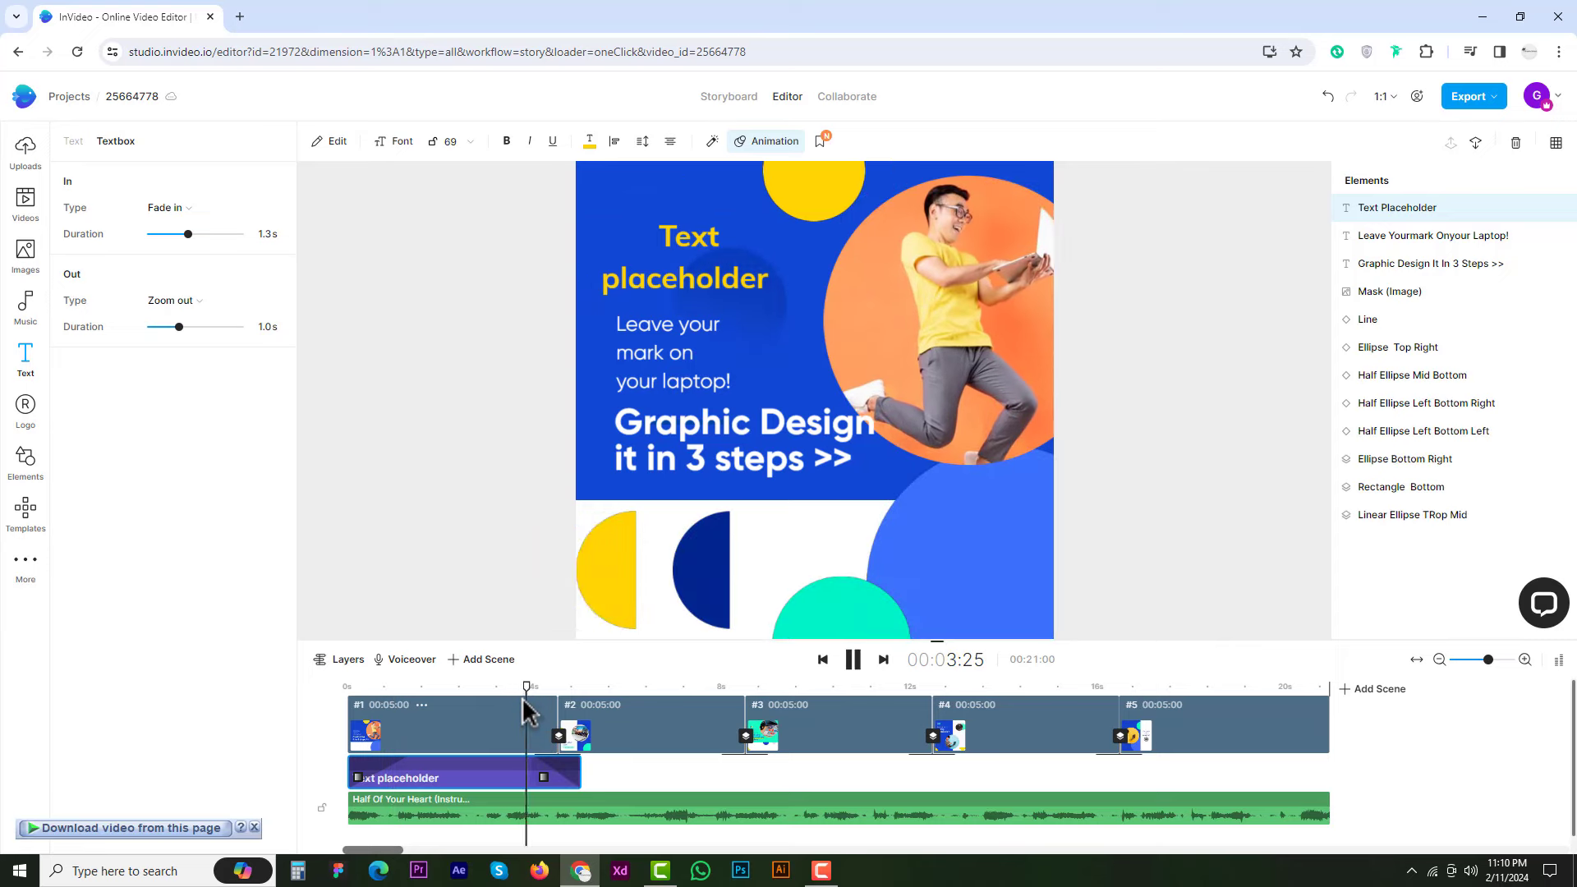
key(space)
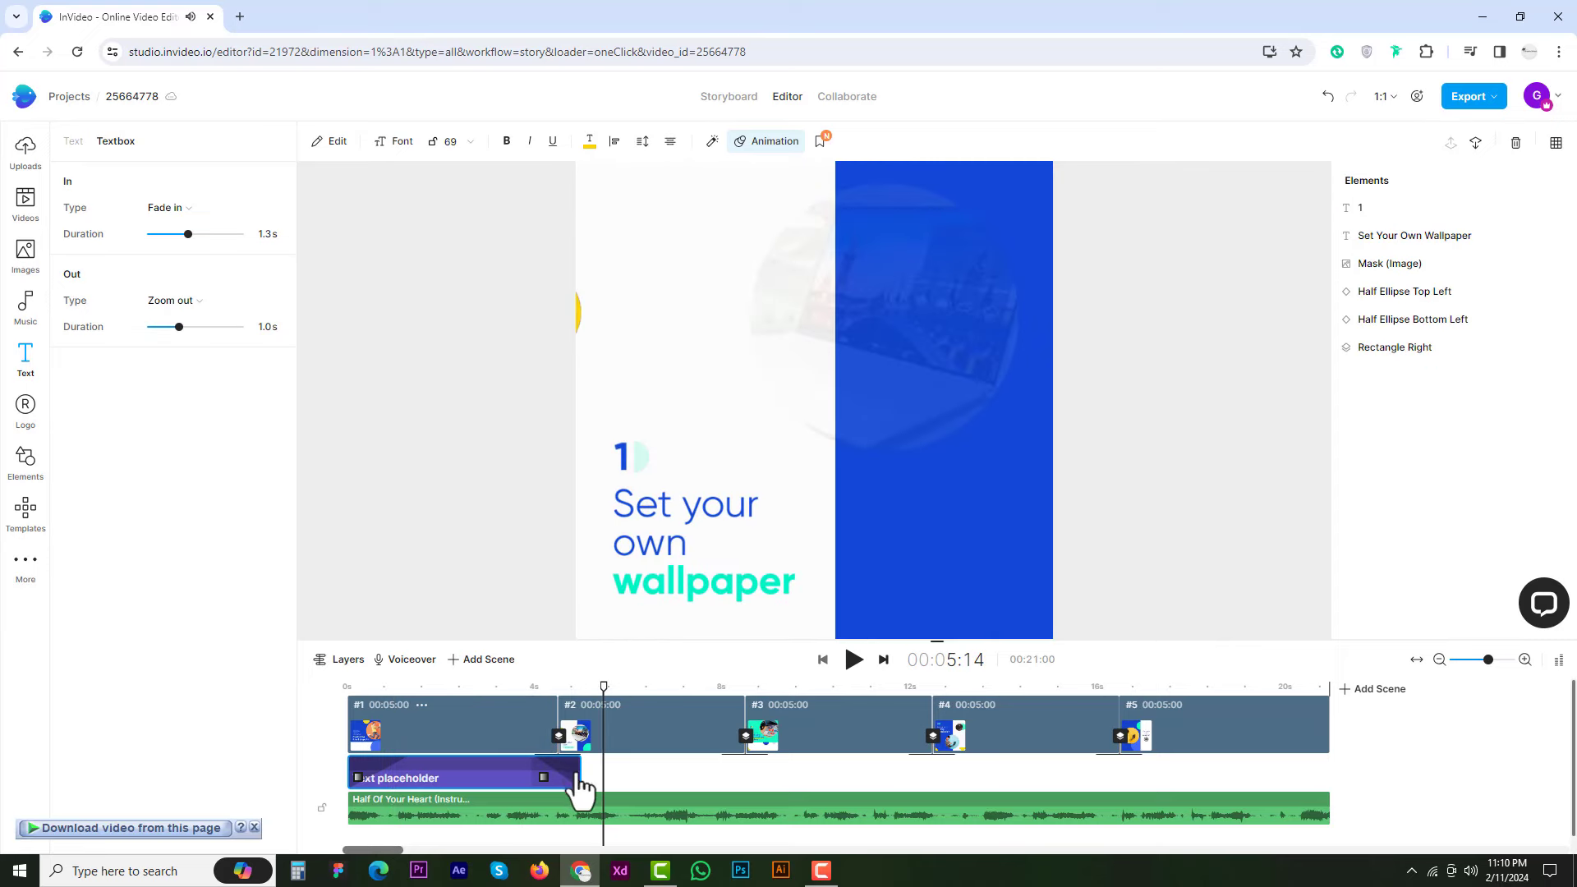
Restore the deleted heading, reapply its zoom-out exit, preview from 2 seconds, then open templates.
key(Delete)
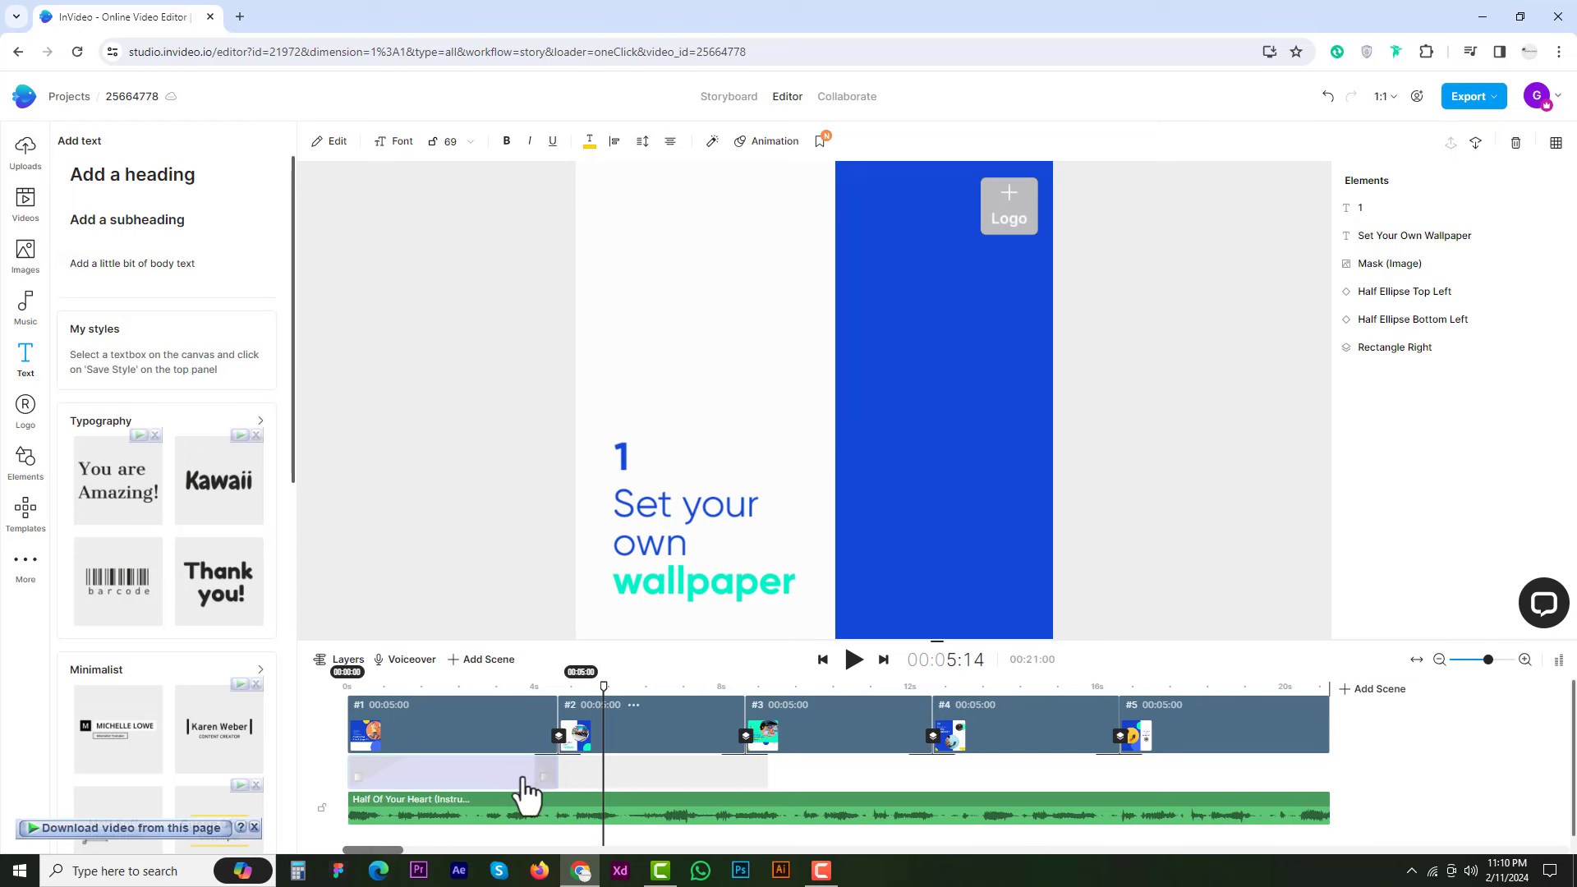
key(ctrl+z)
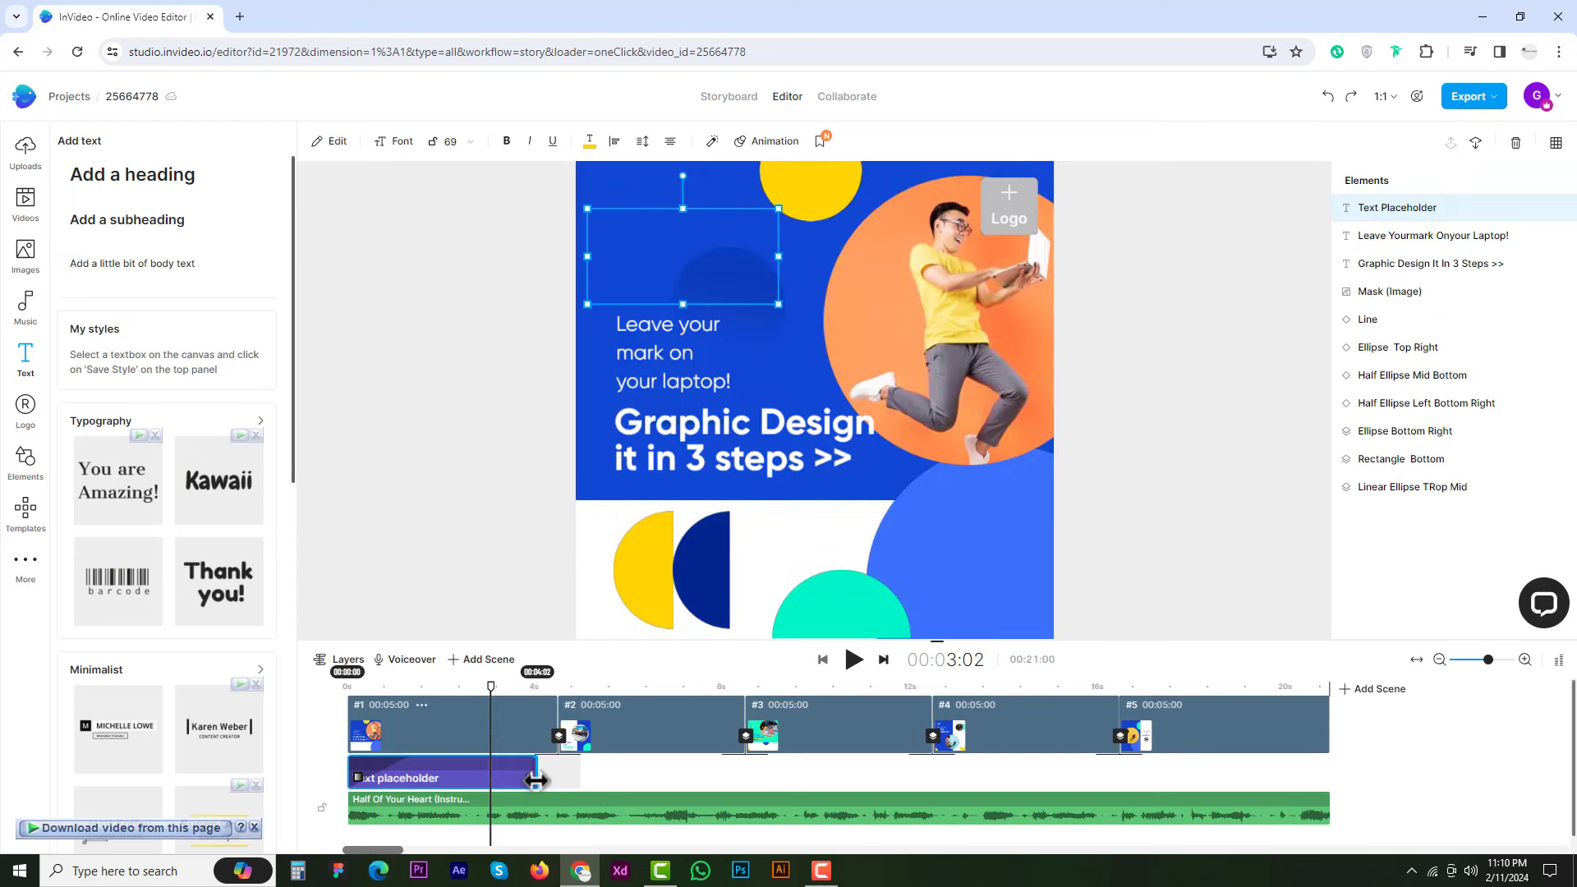
click(762, 146)
click(149, 304)
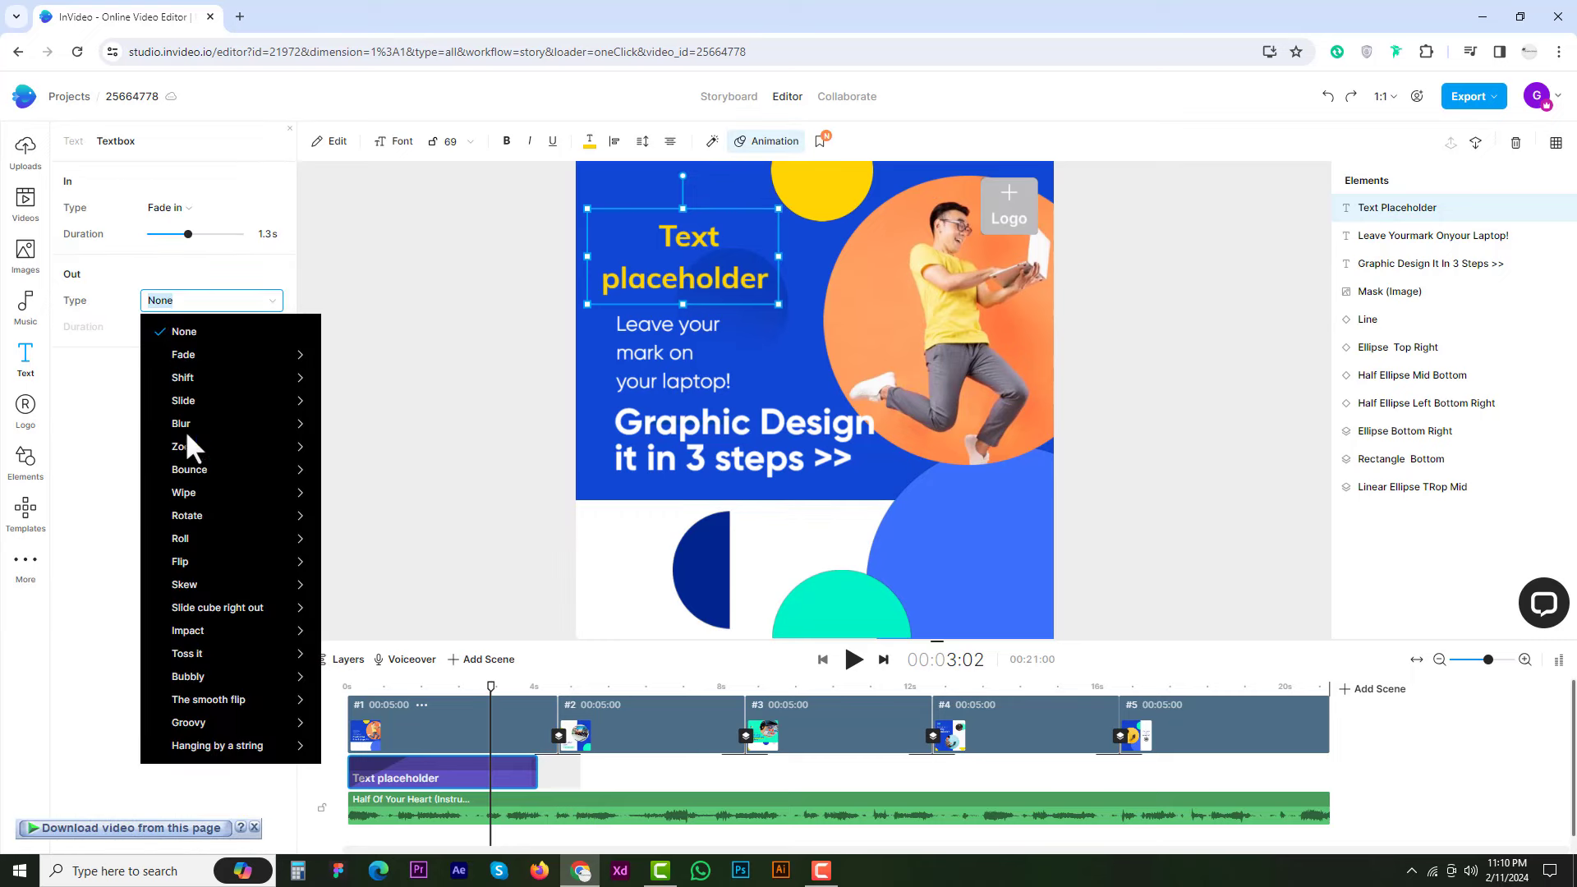
mouse_move(197, 446)
click(382, 477)
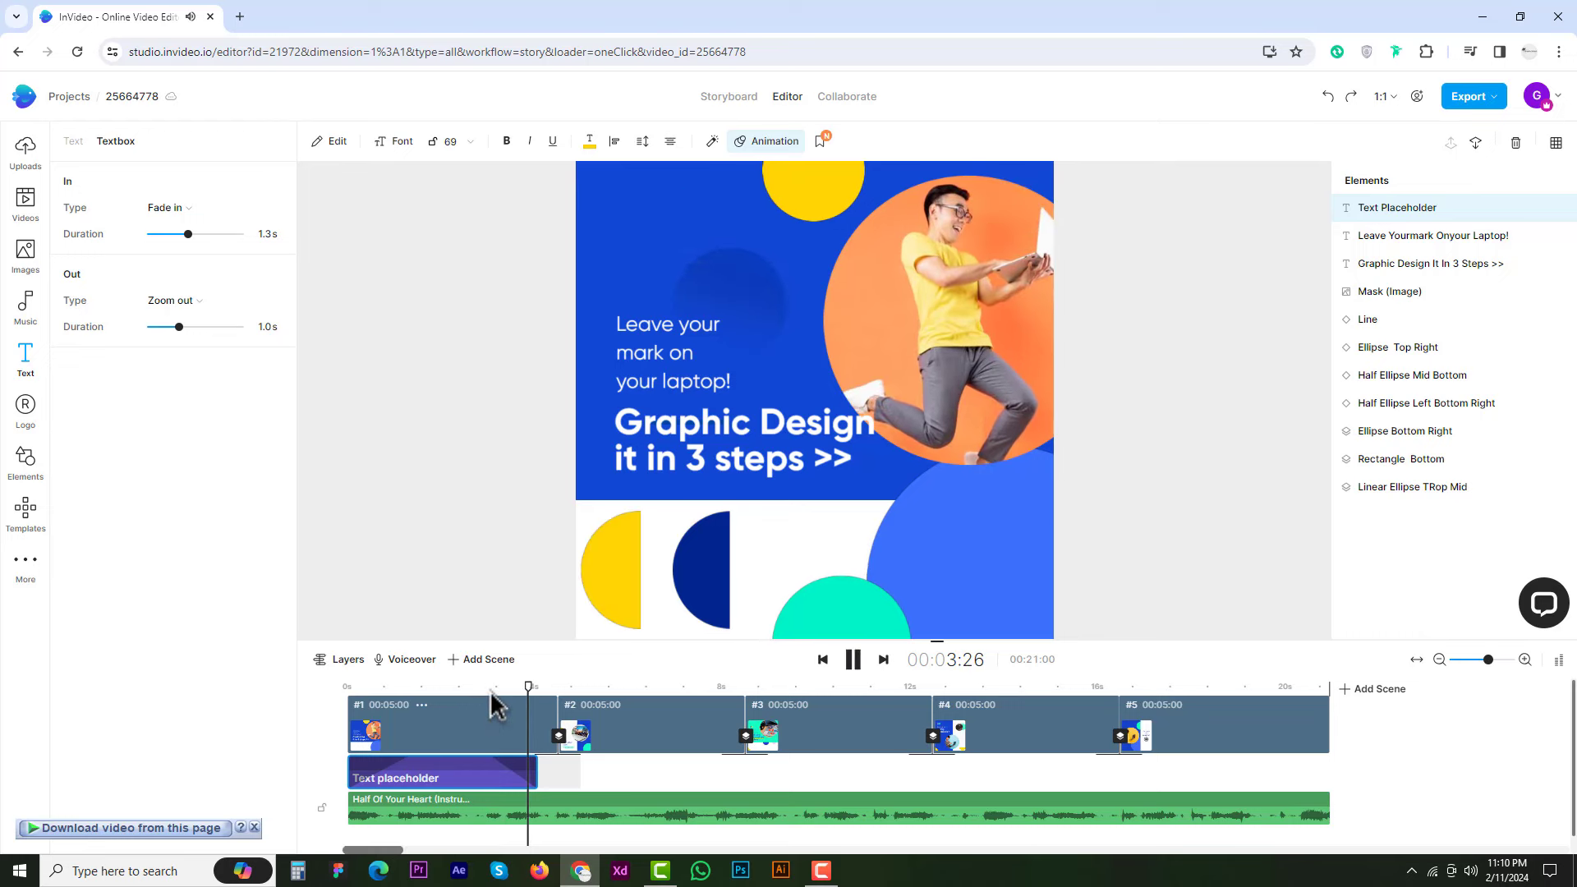
click(466, 694)
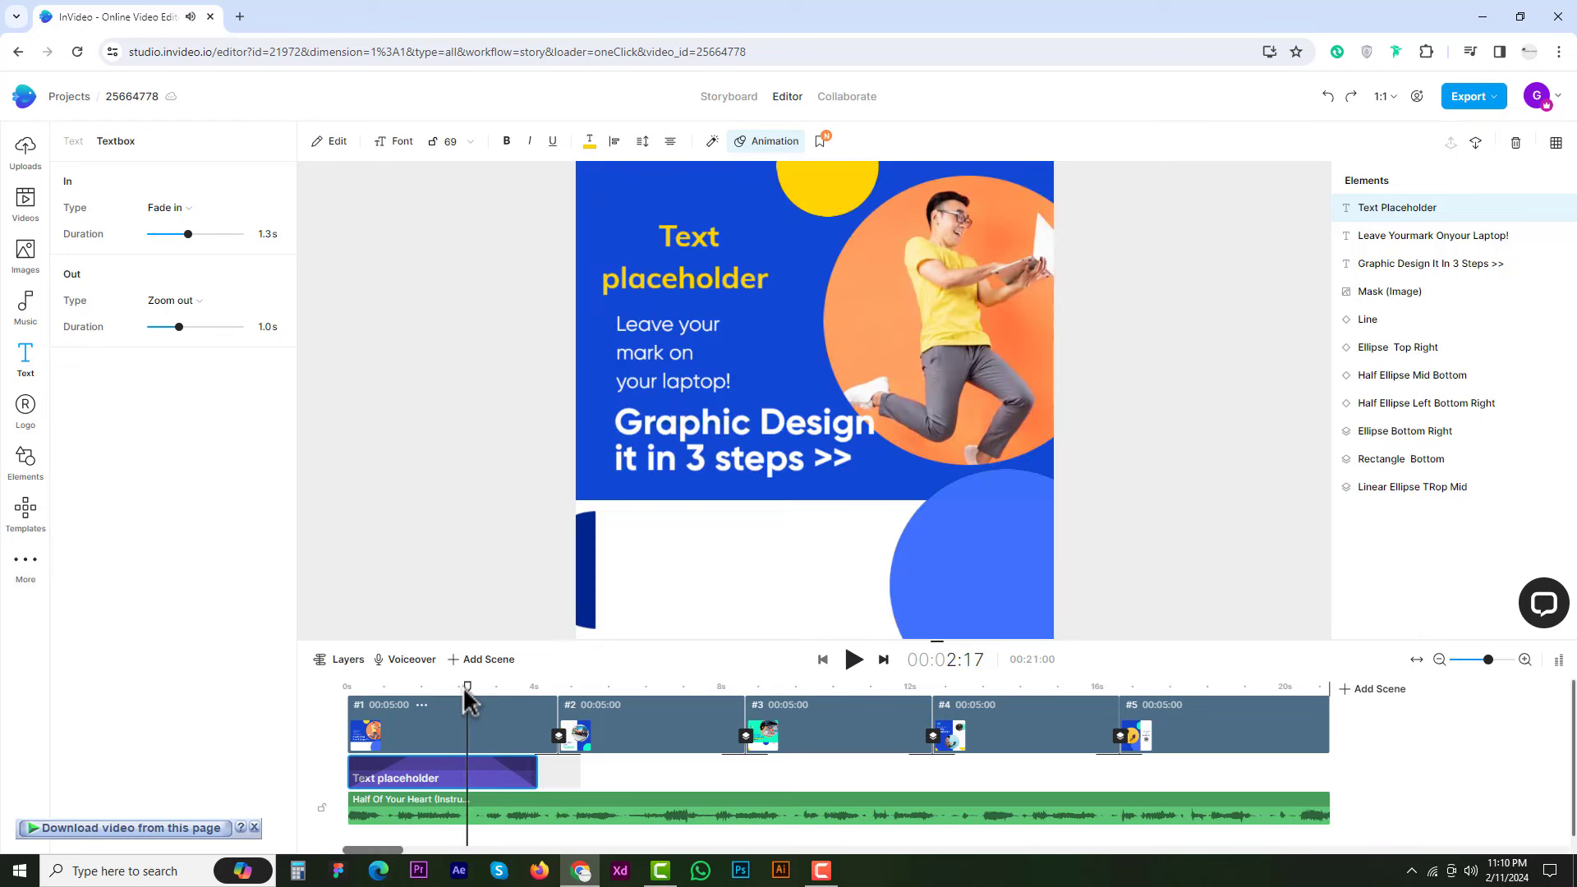
key(space)
key(space)
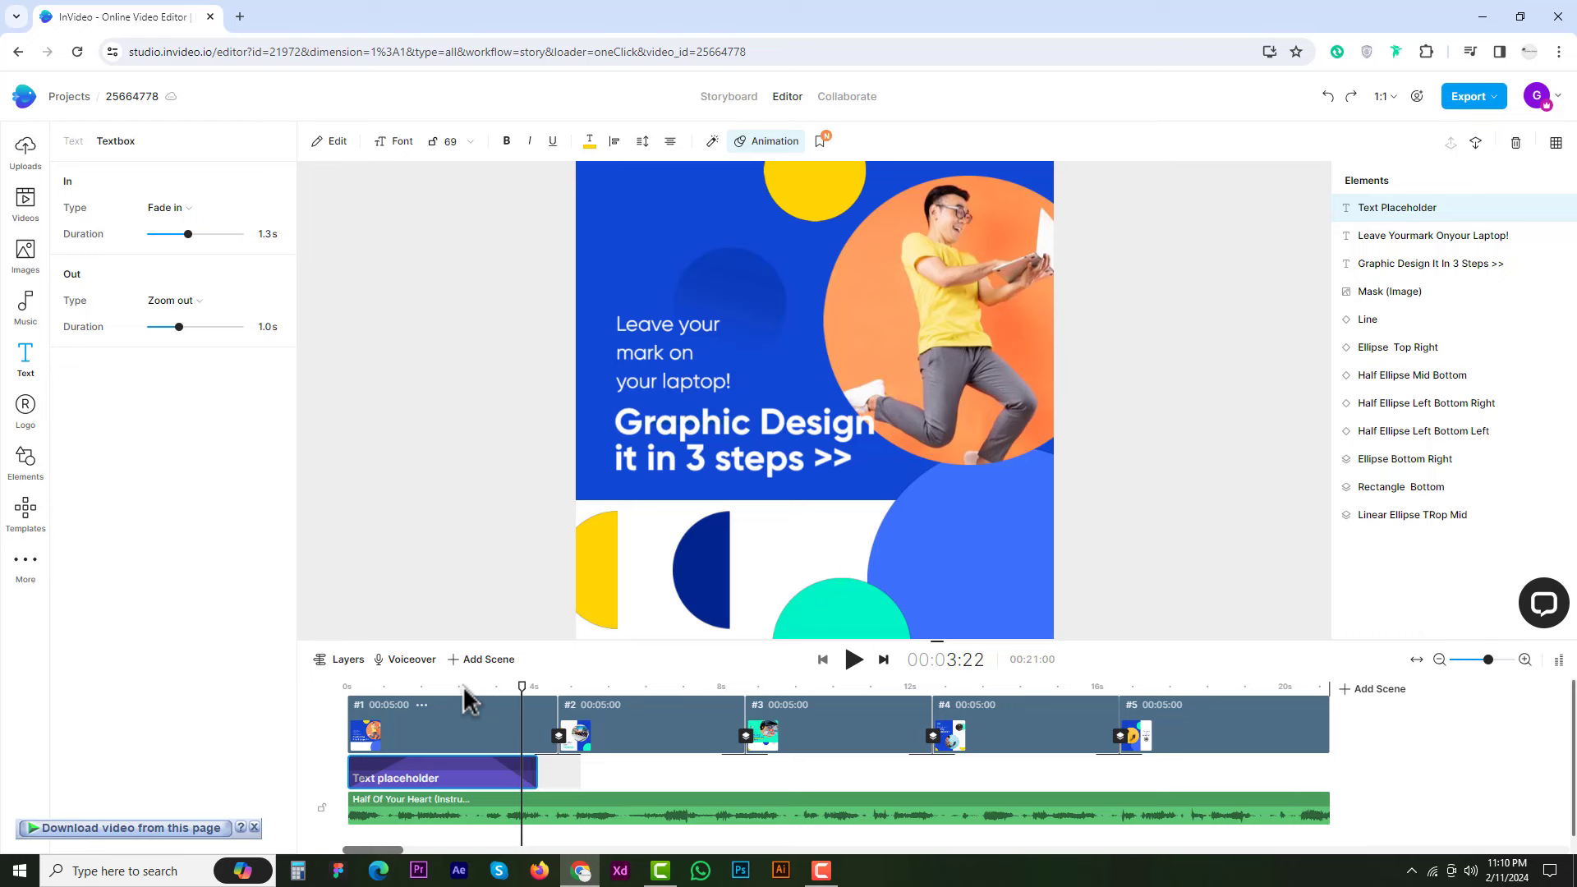
click(35, 532)
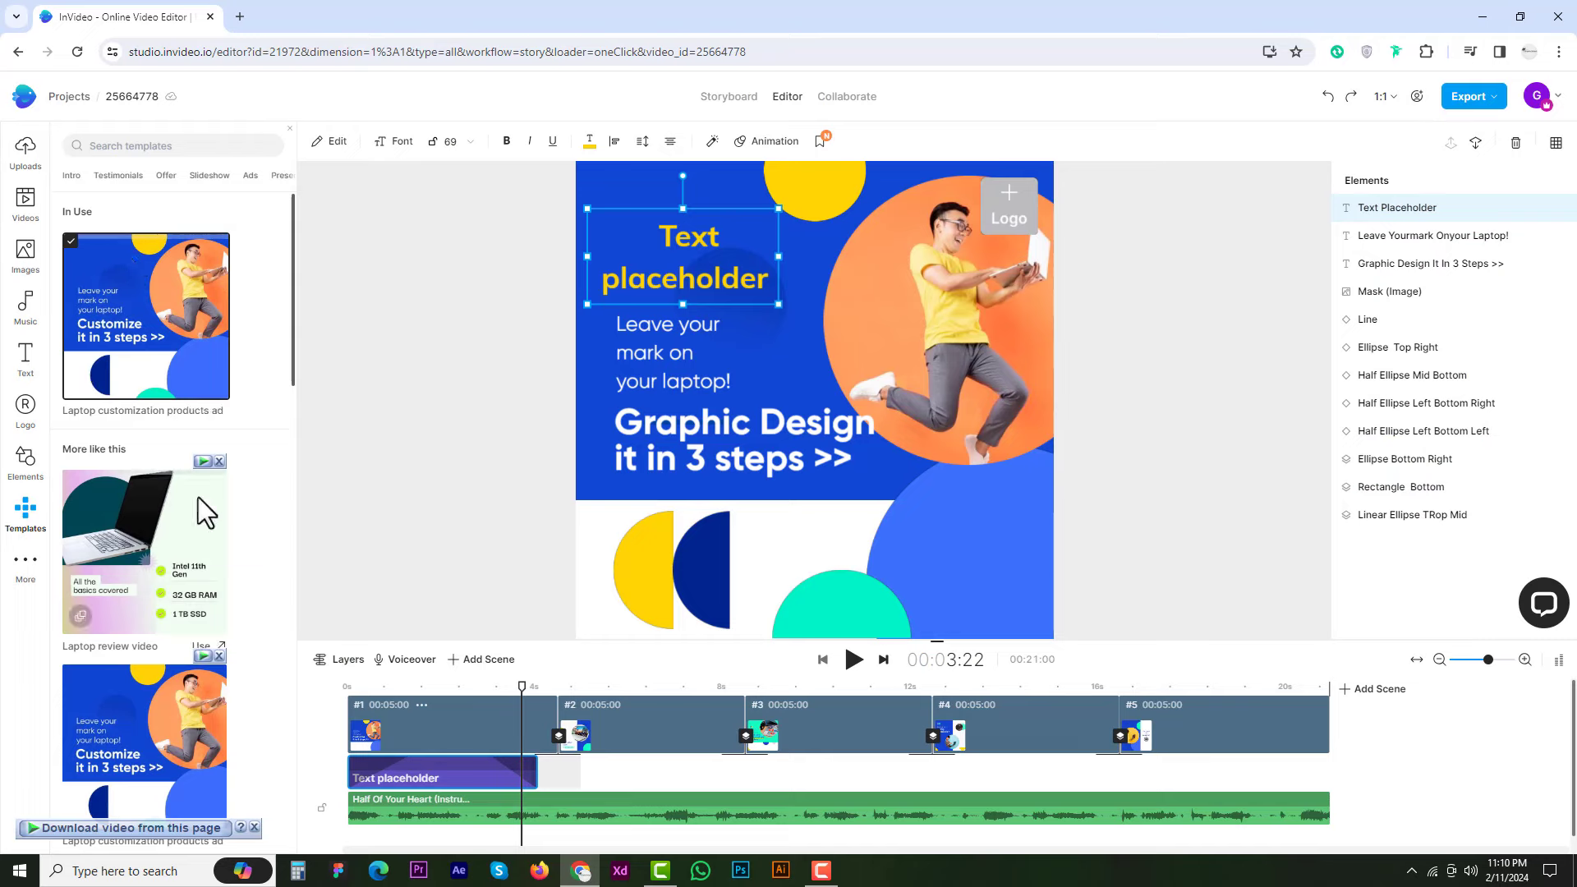
Browse the templates list, then switch to the project's Uploads panel.
scroll(199, 599, down, 2)
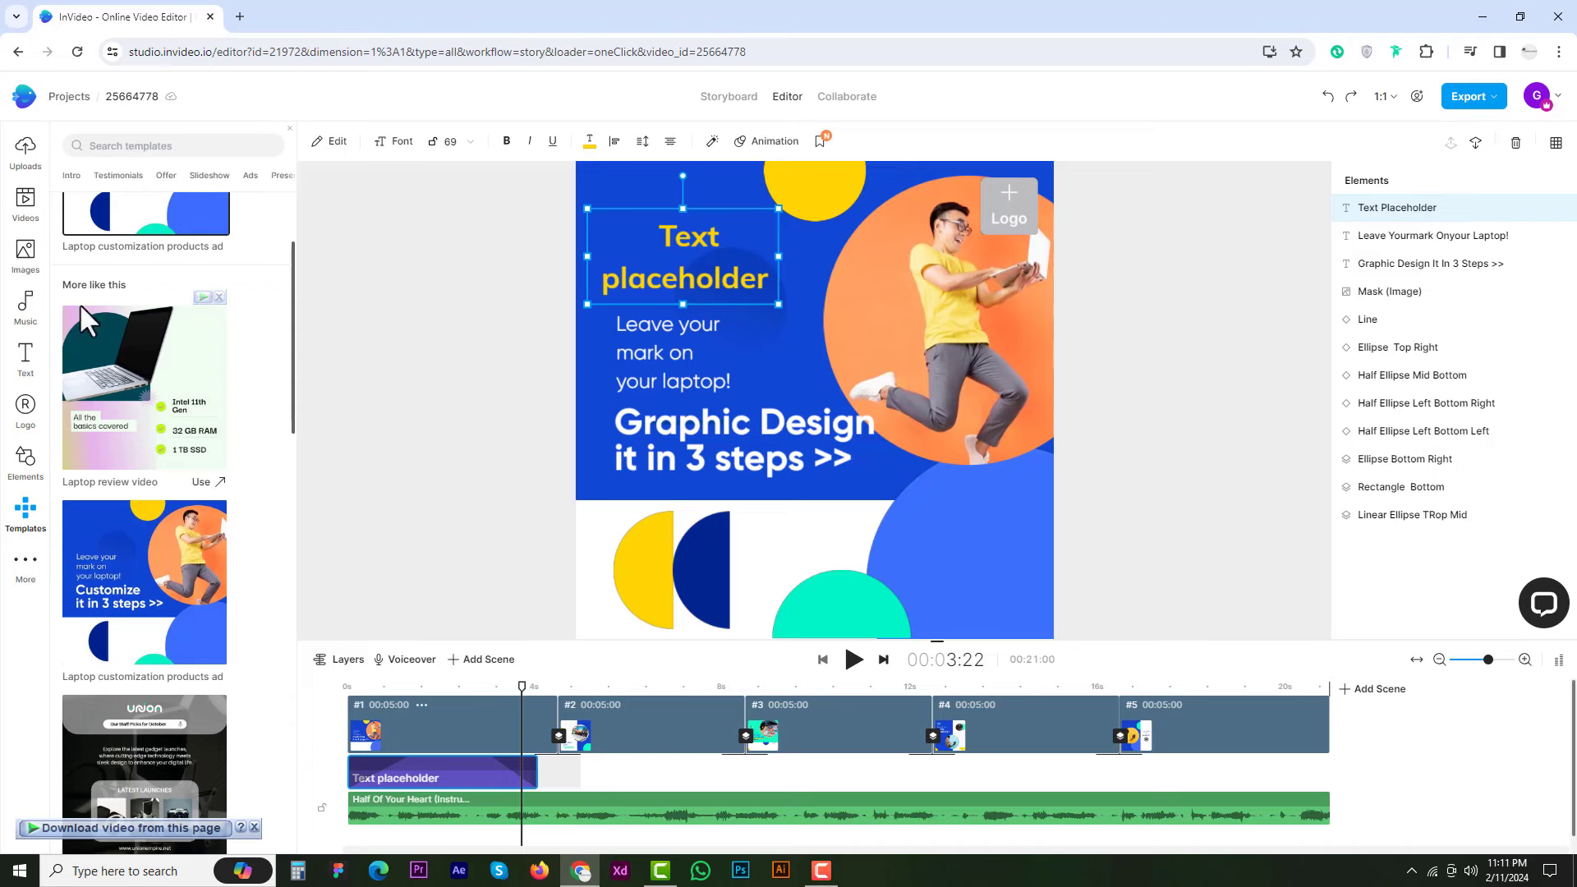
scroll(58, 214, up, 2)
click(25, 144)
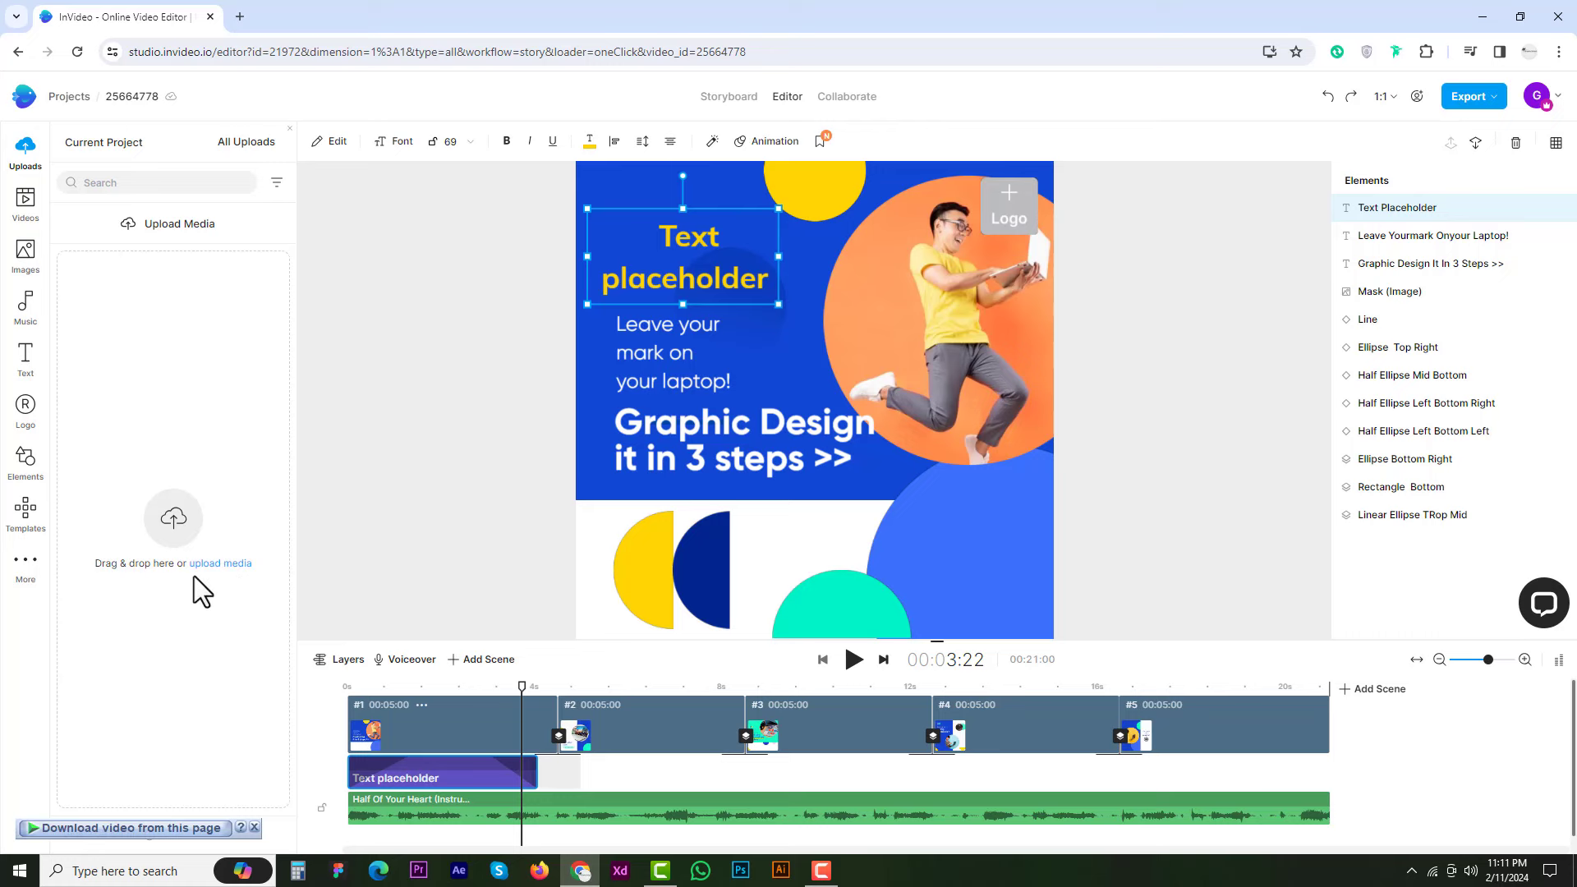
Cancel the media upload window, then export the video in 1080p.
click(199, 552)
click(791, 420)
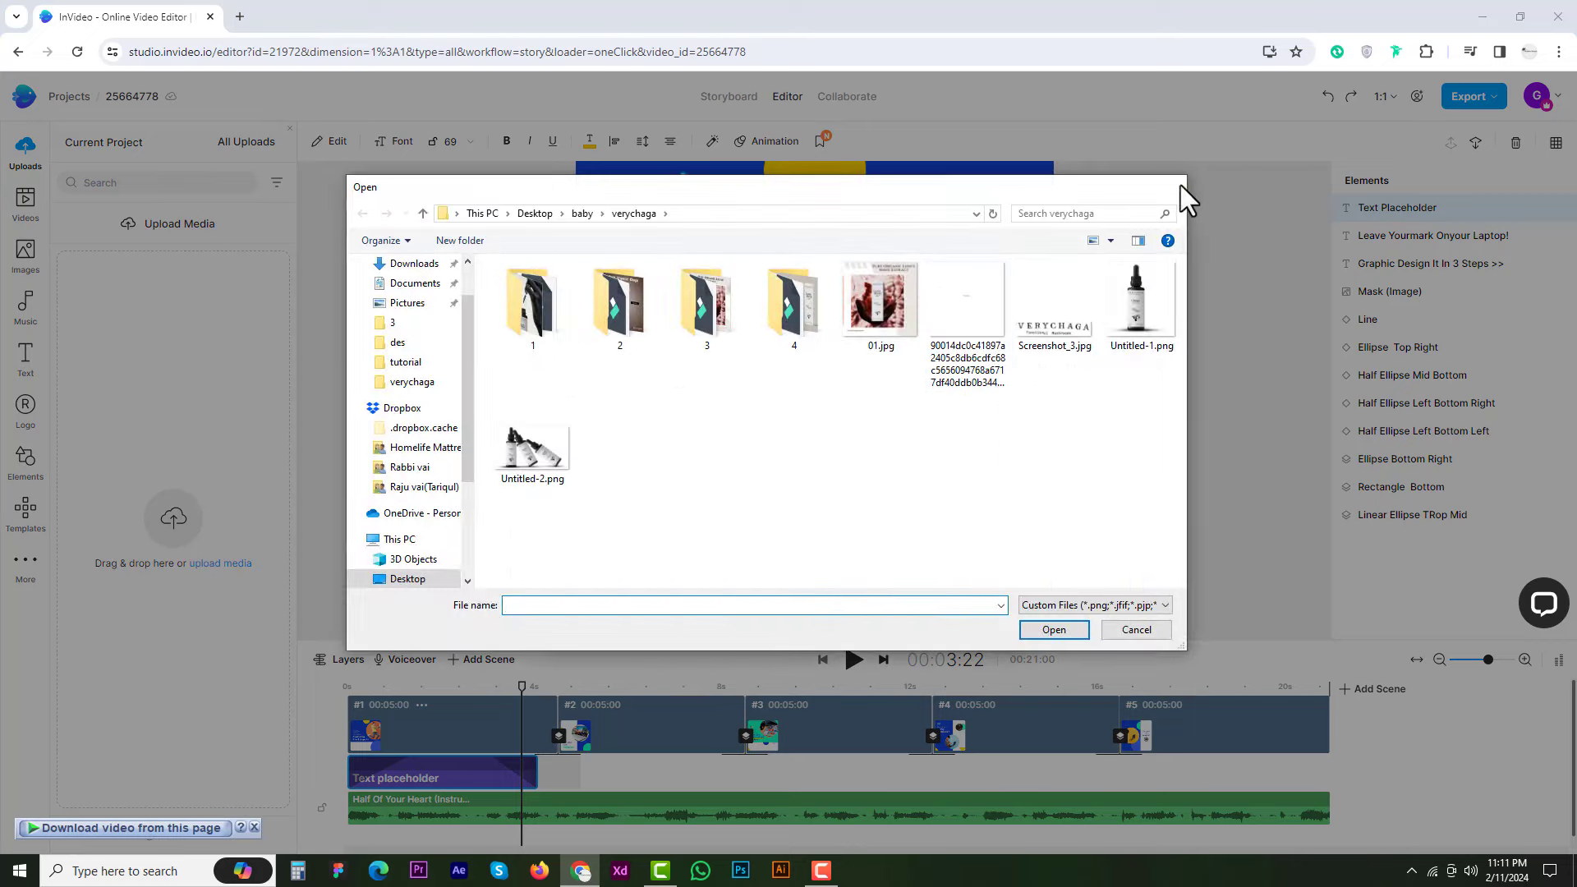
click(1174, 186)
click(1018, 302)
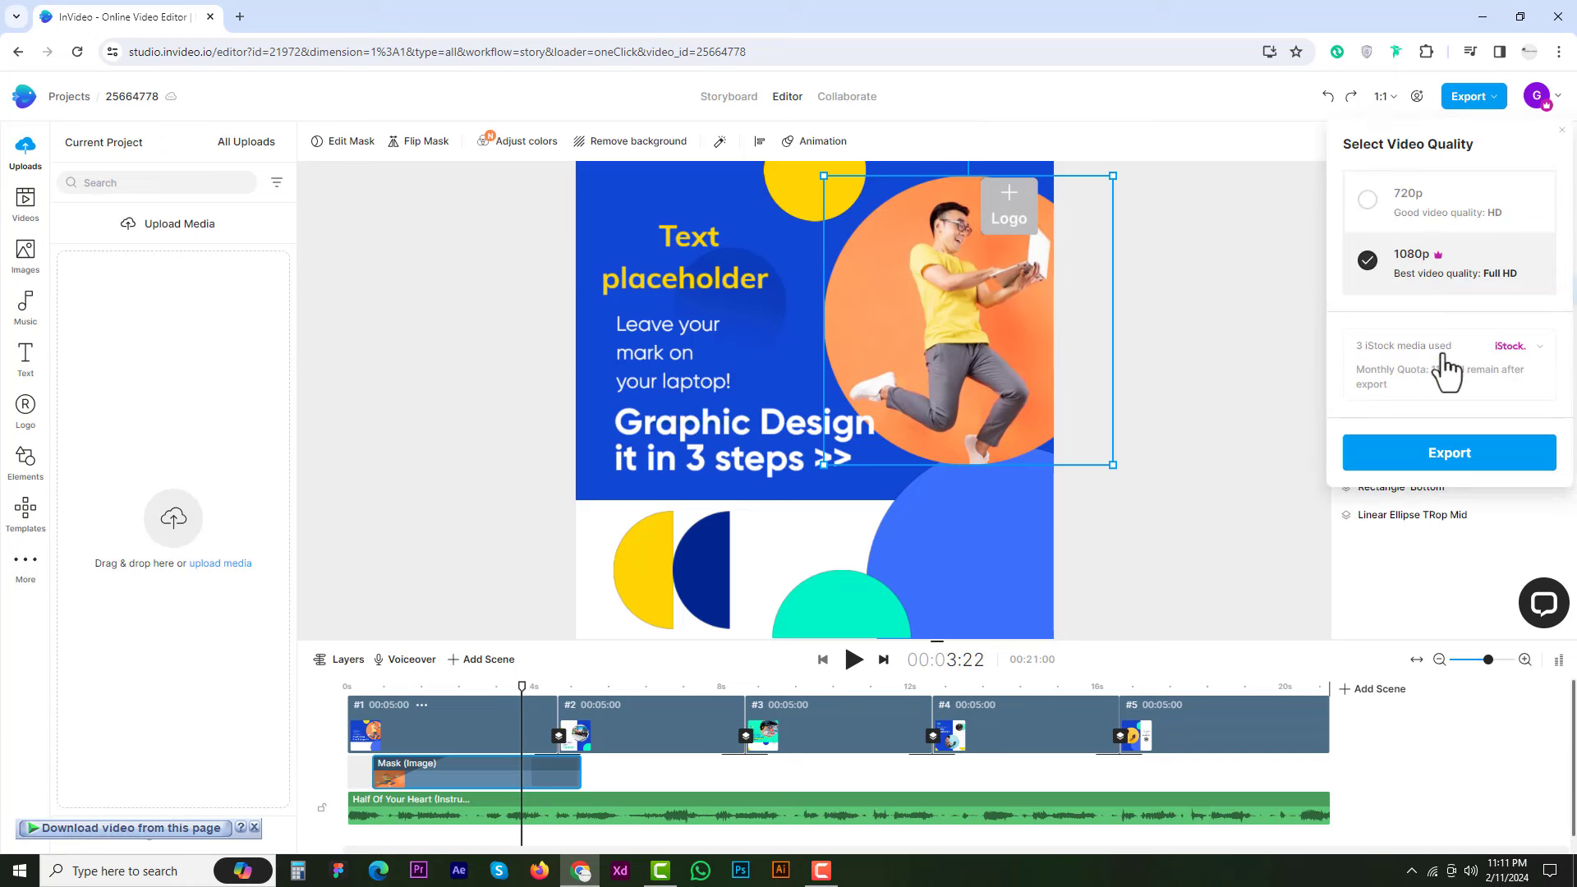
click(1457, 461)
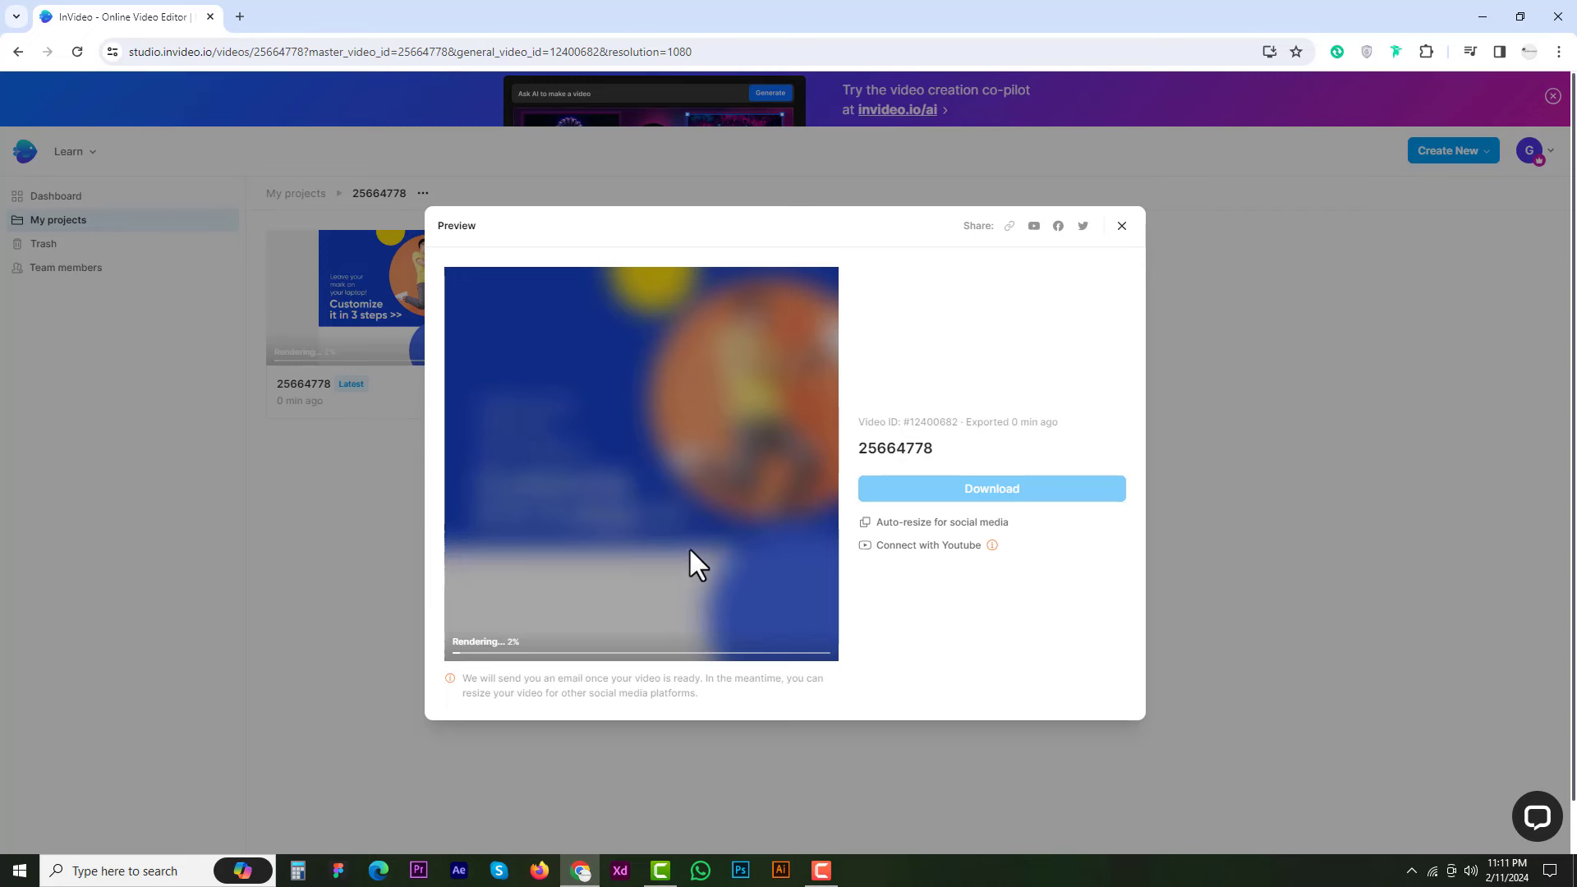
Close the rendering Preview dialog and go to My projects.
click(1122, 226)
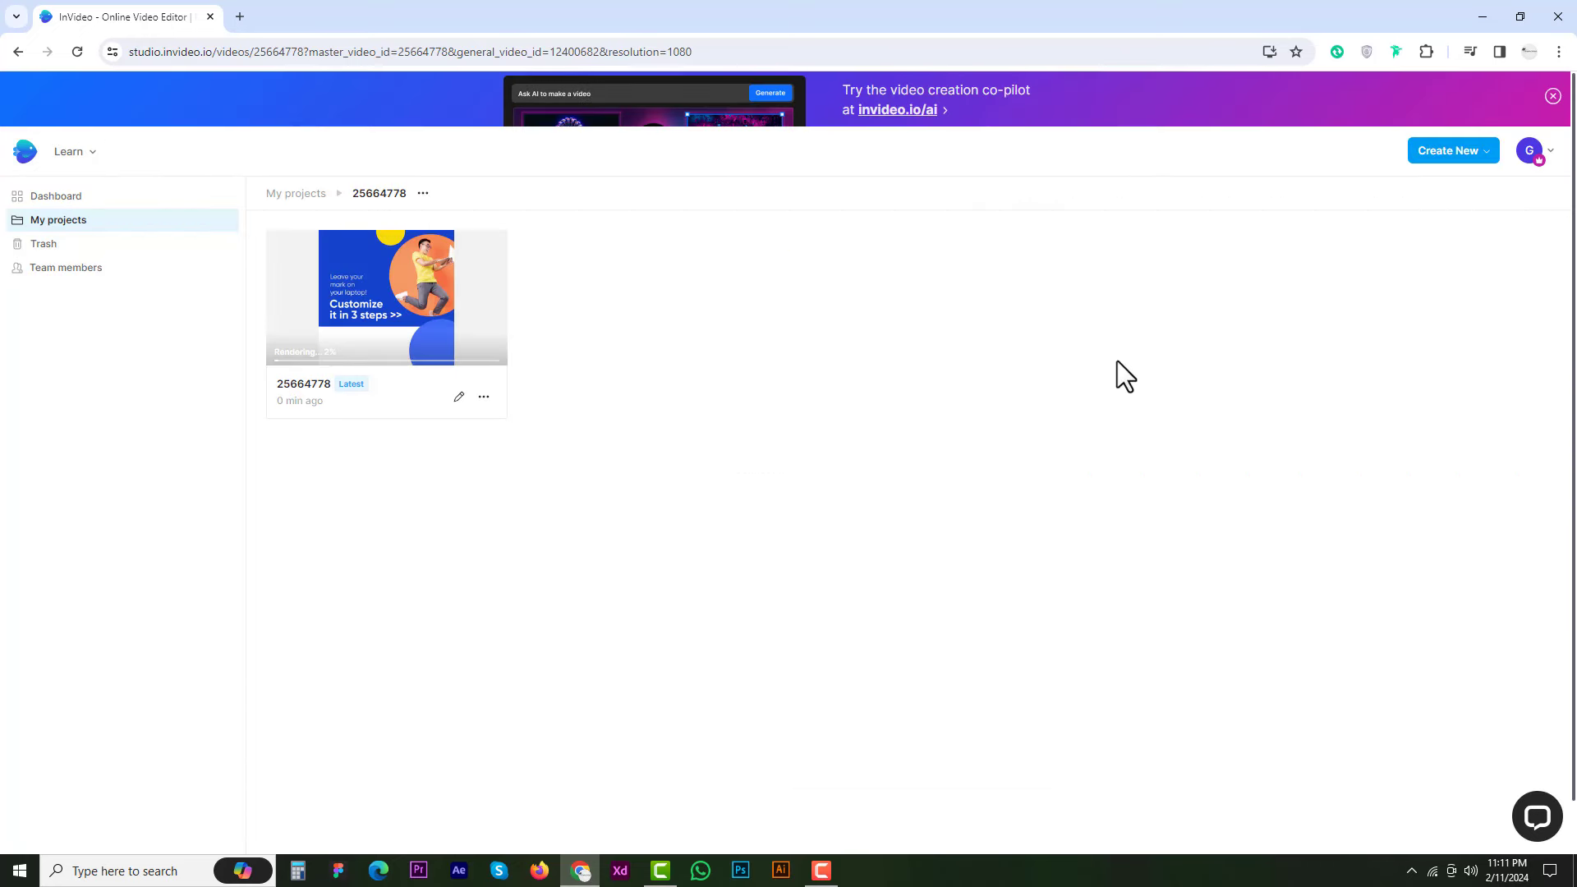
click(87, 220)
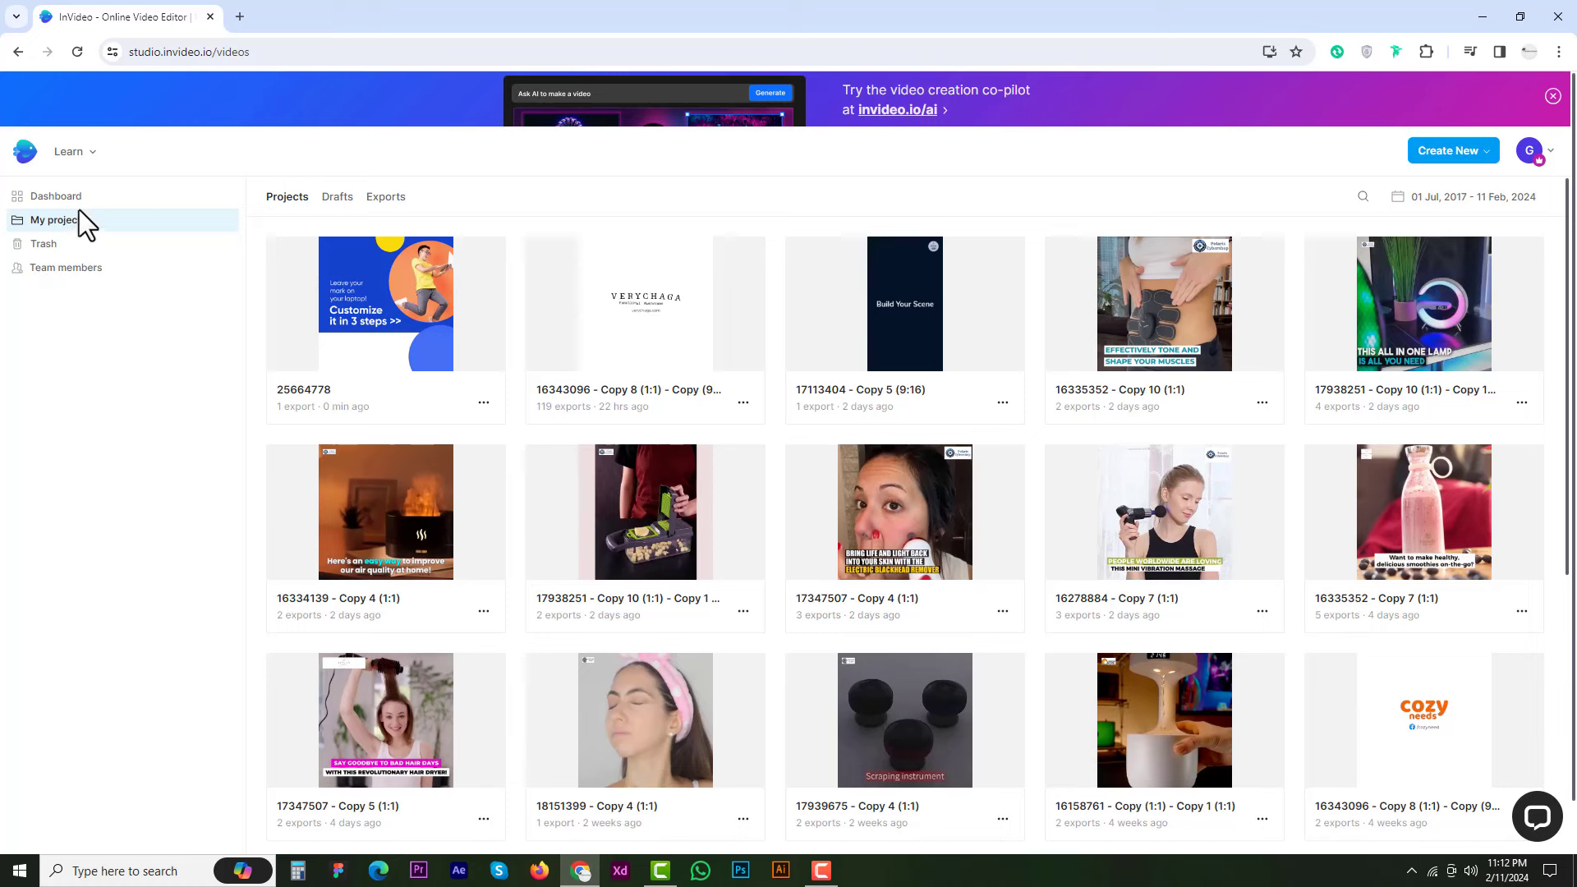
Create a new Square (1:1) video project in the editor.
click(1443, 146)
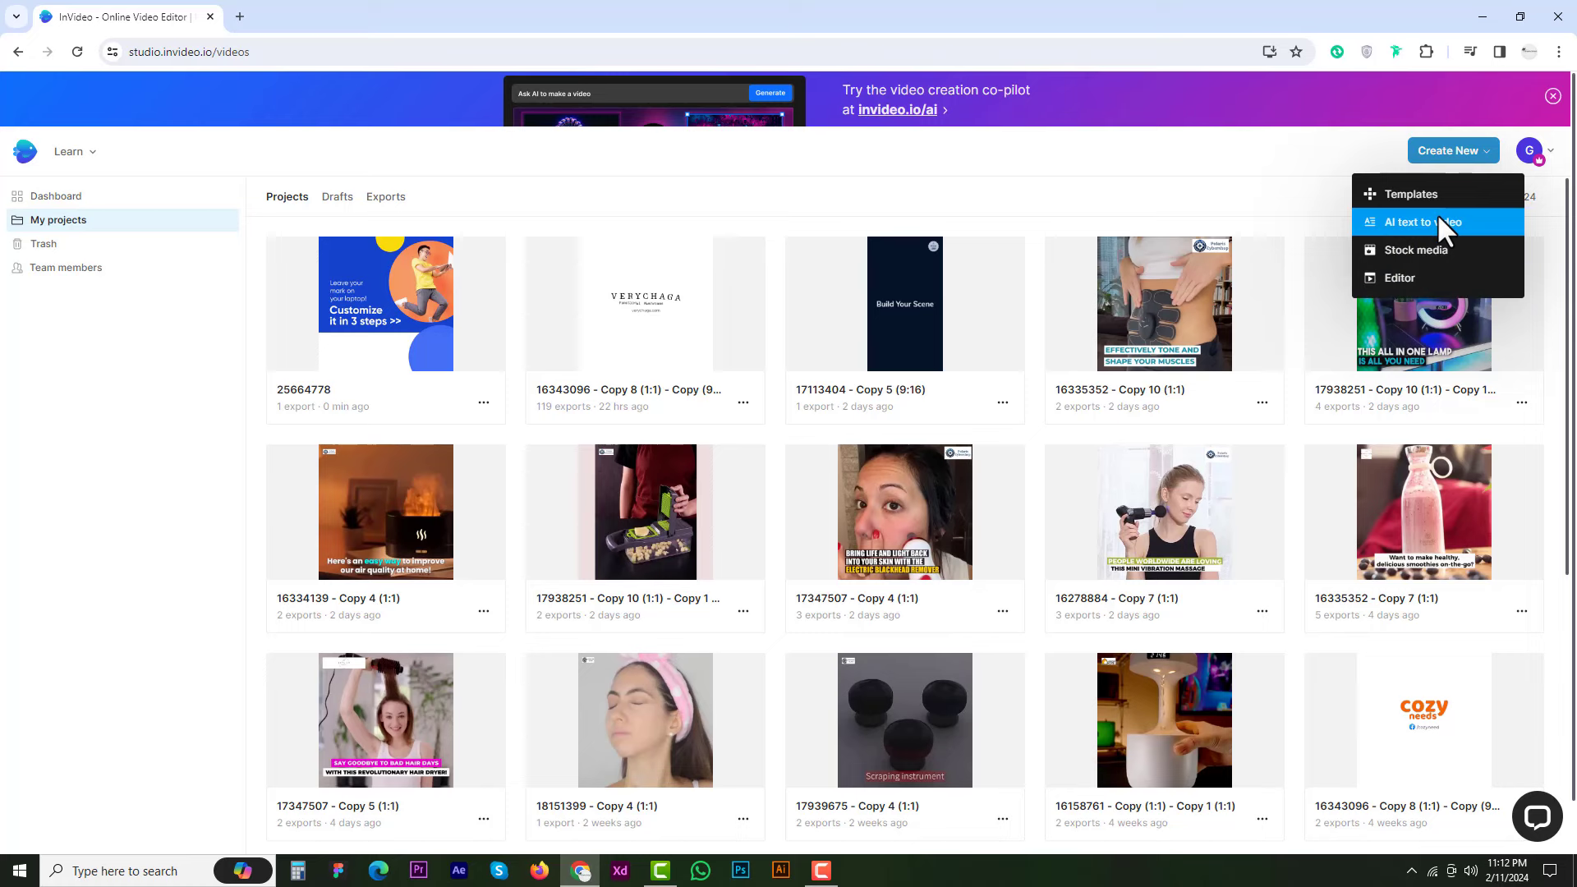
mouse_move(1403, 277)
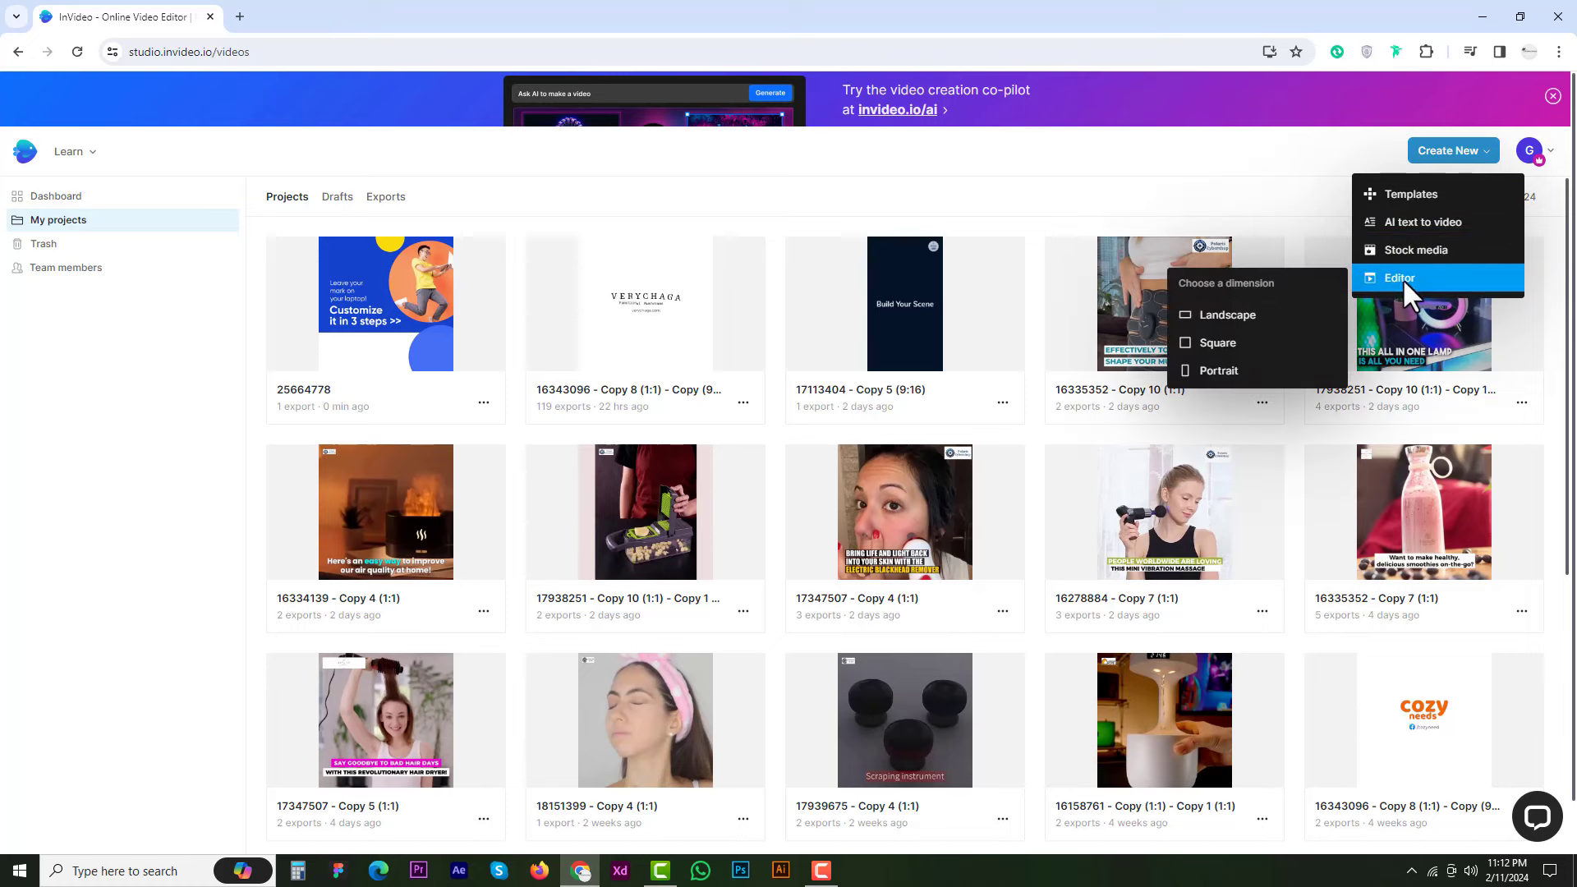
click(1230, 342)
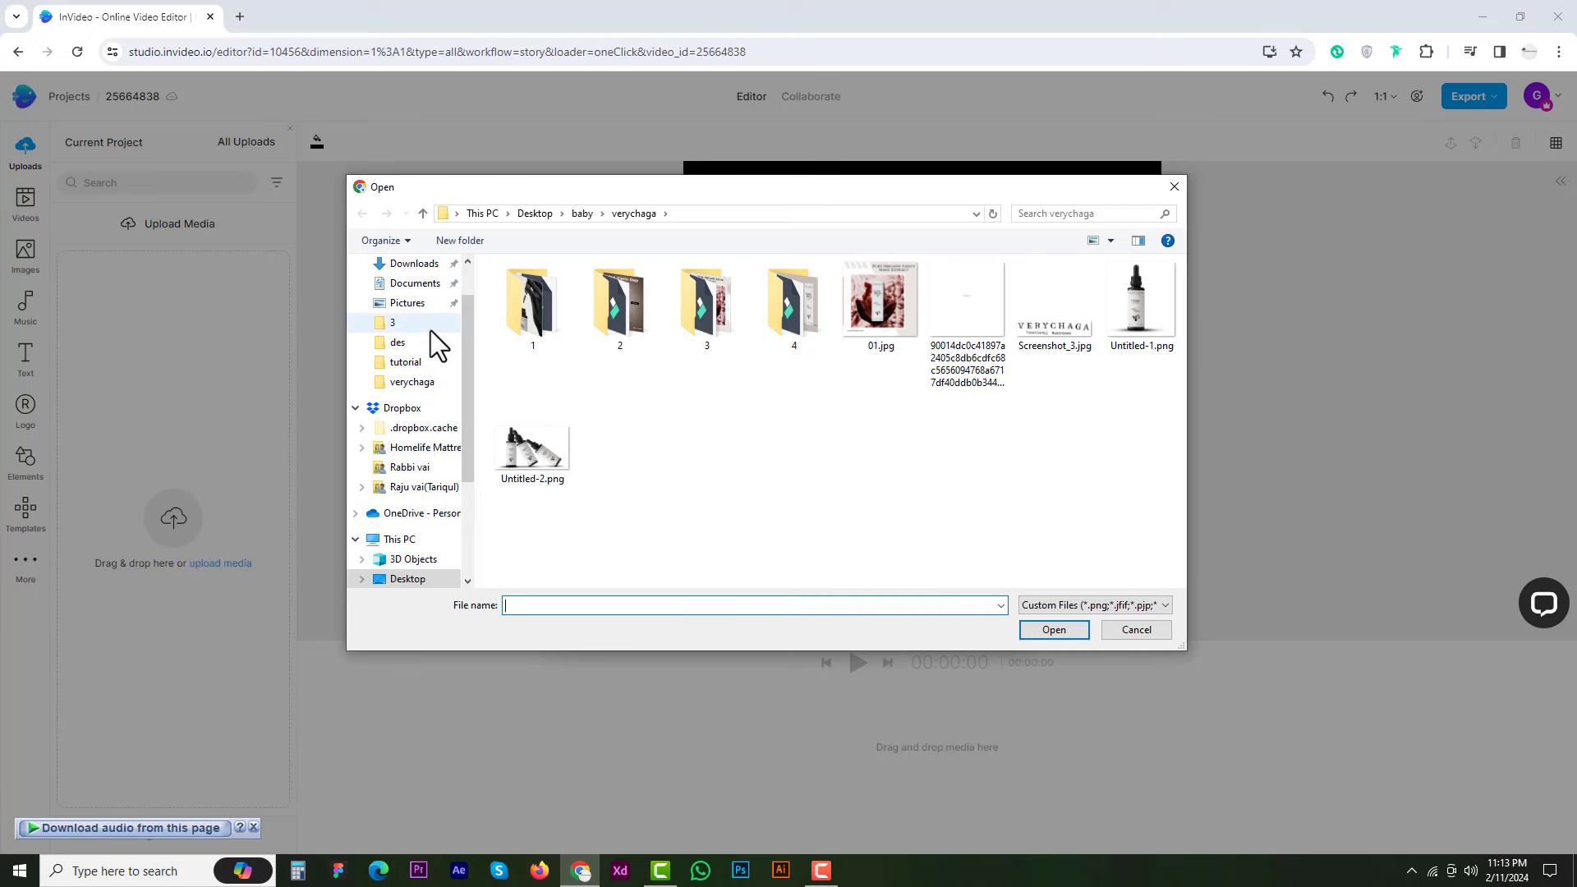
Upload the active-woman and surprised-happy-girl photos from the des folder.
click(407, 343)
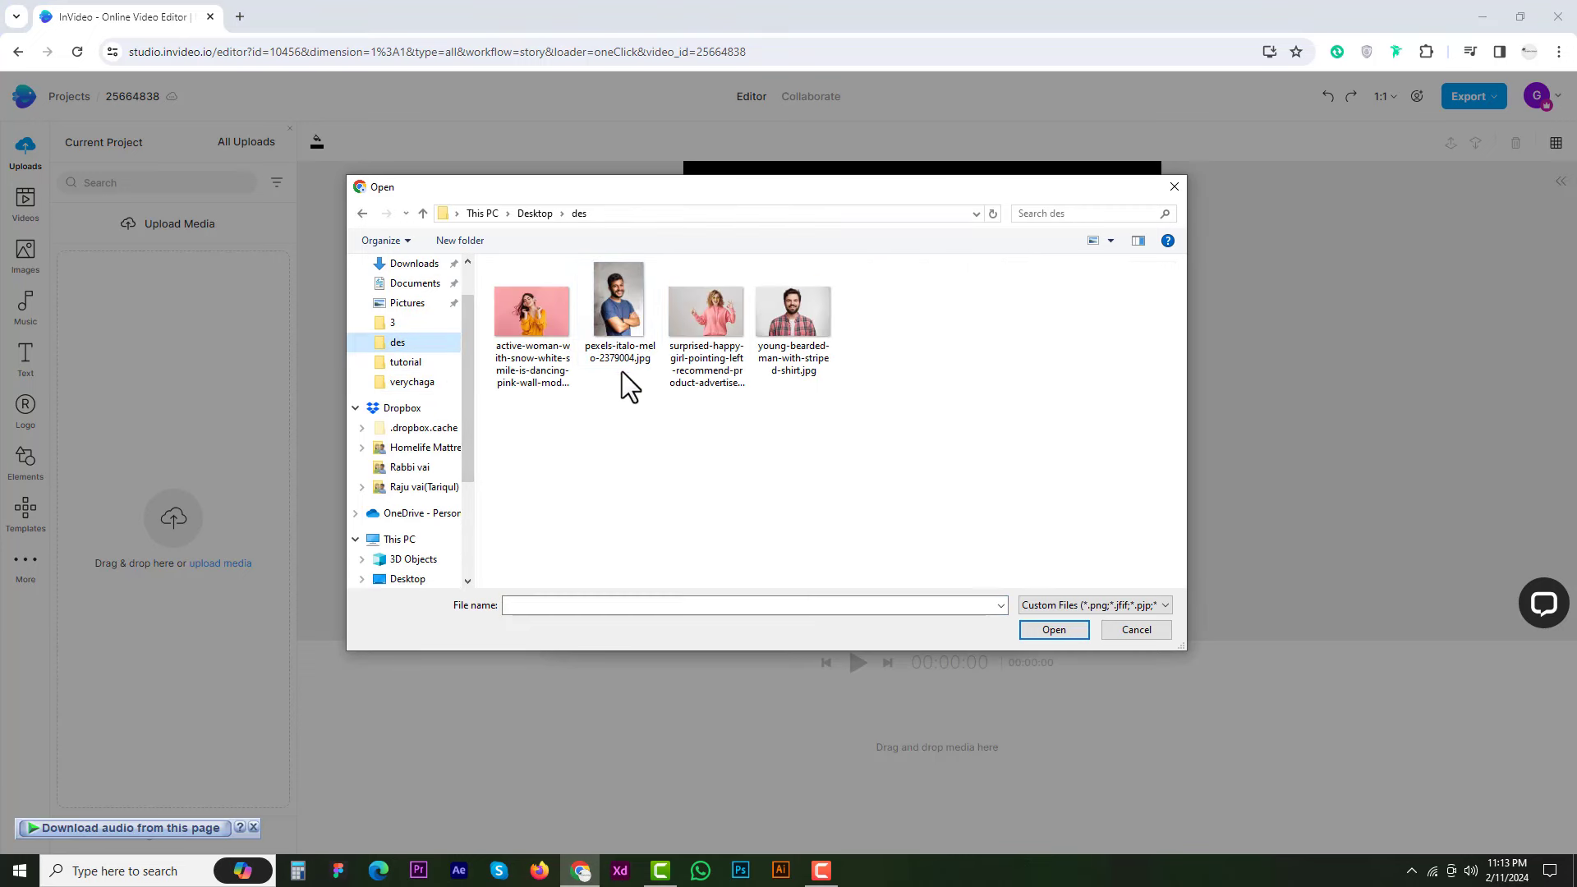
drag(623, 371, 574, 368)
ctrl+click(756, 315)
click(757, 315)
click(687, 319)
ctrl+click(529, 323)
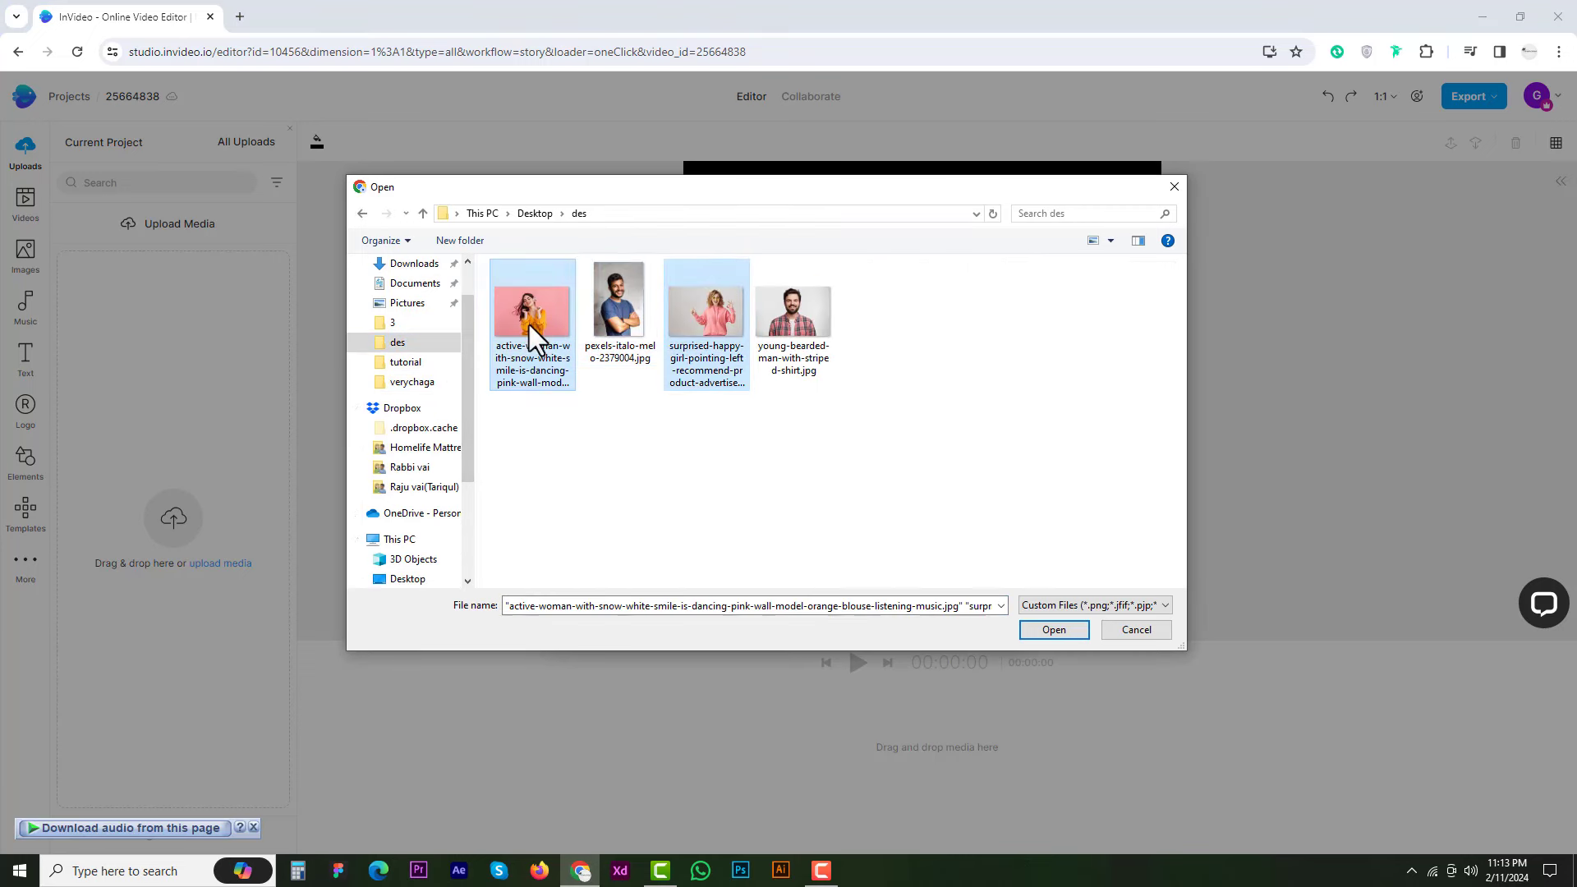
click(1054, 631)
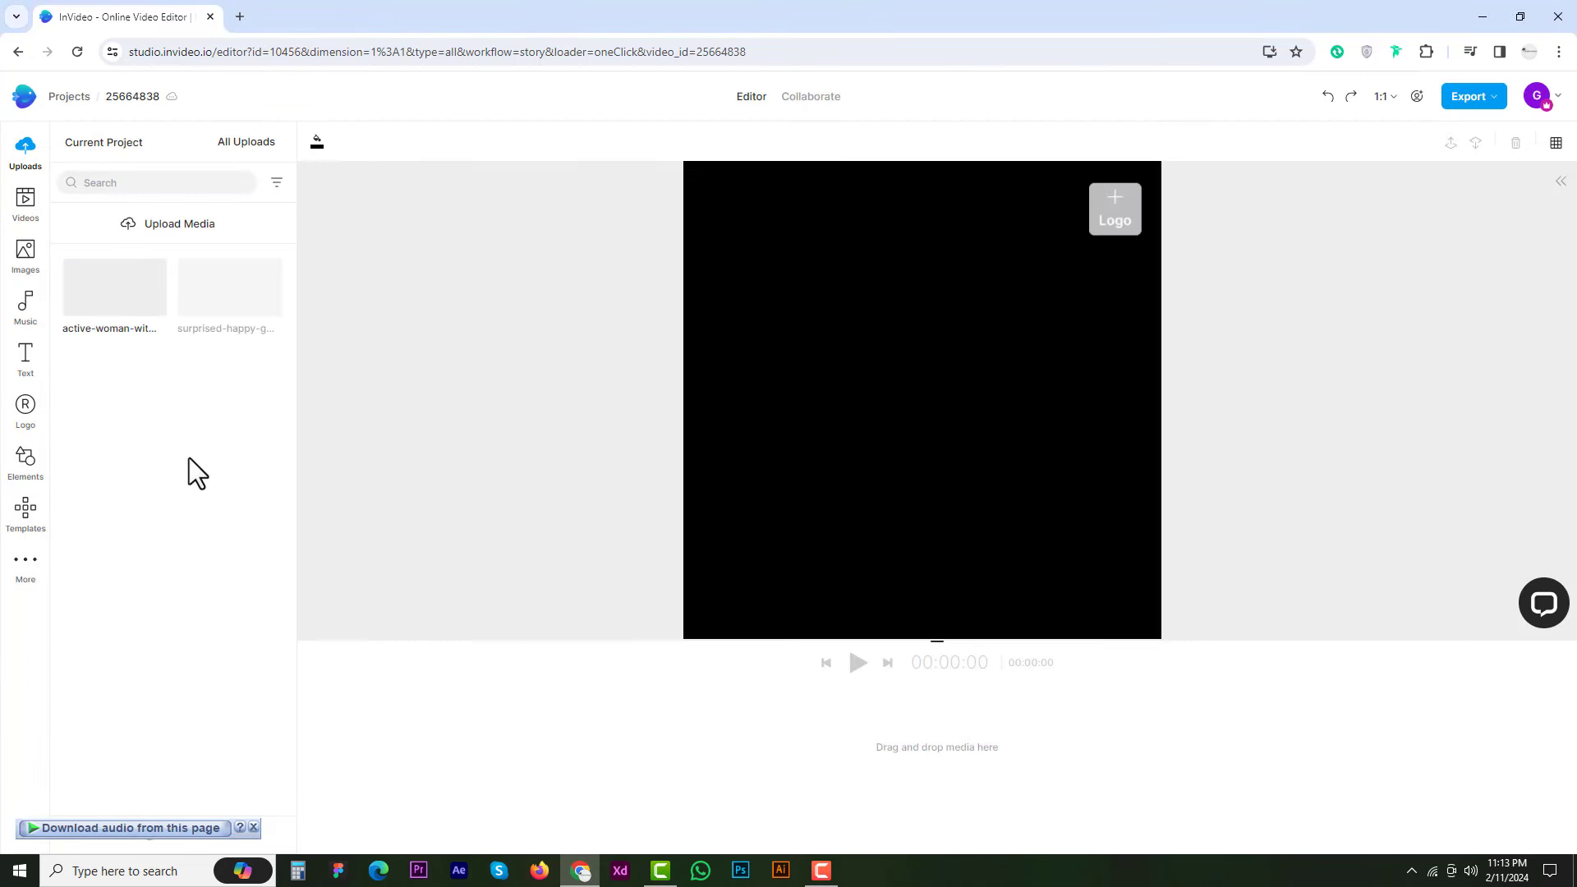
Put the pink-hoodie clip at 0s on the timeline, followed by the shortened dancing woman clip.
click(151, 307)
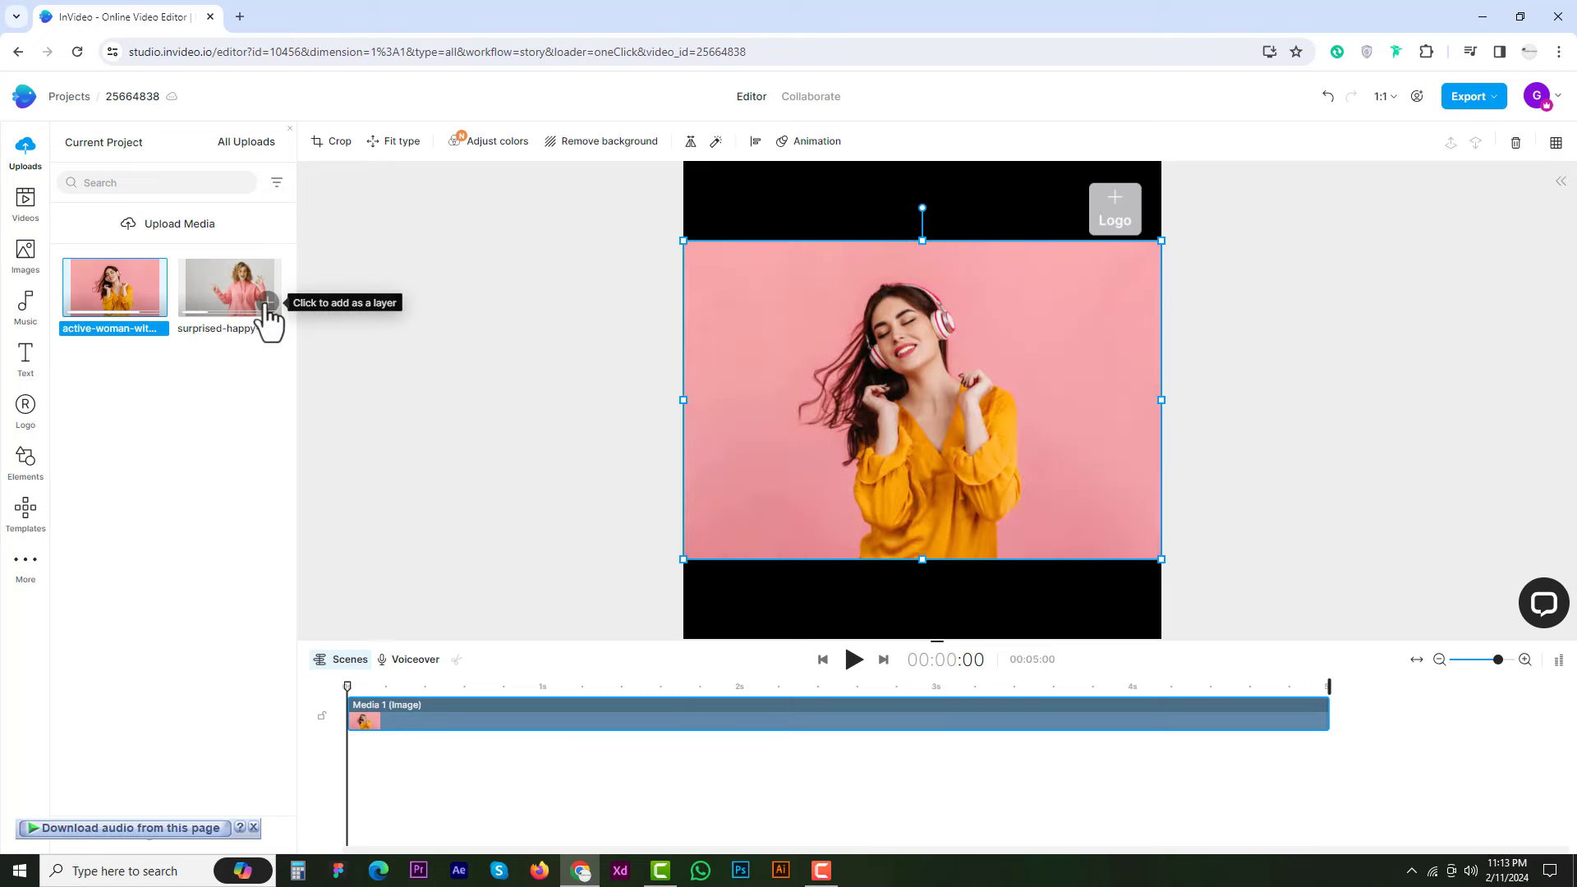
mouse_move(257, 306)
mouse_down()
mouse_move(653, 727)
mouse_move(943, 728)
mouse_up()
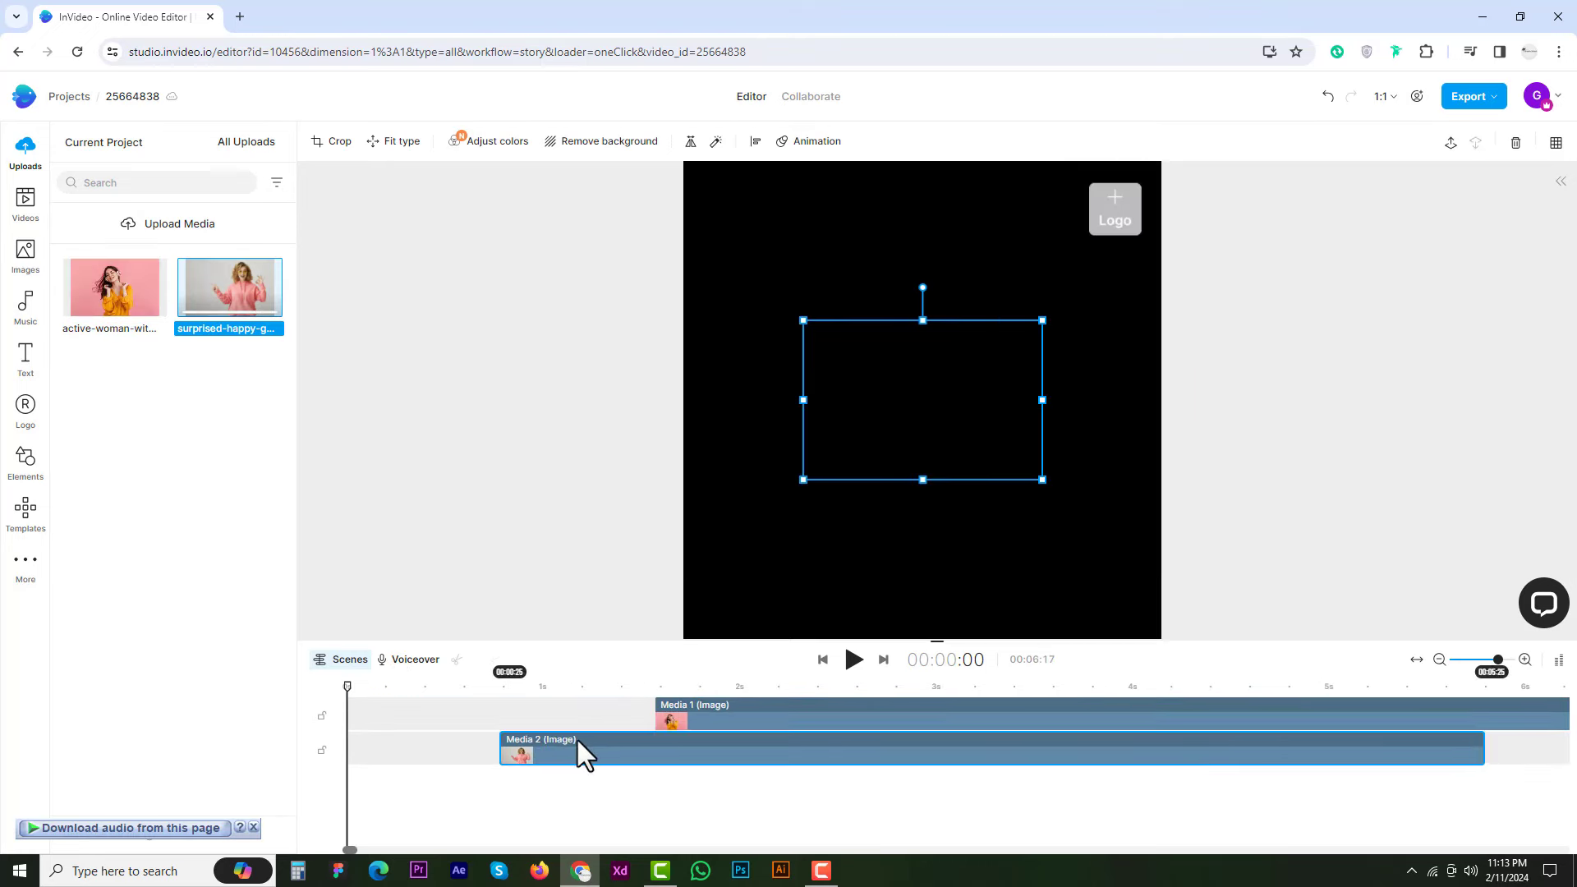
drag(731, 755, 458, 742)
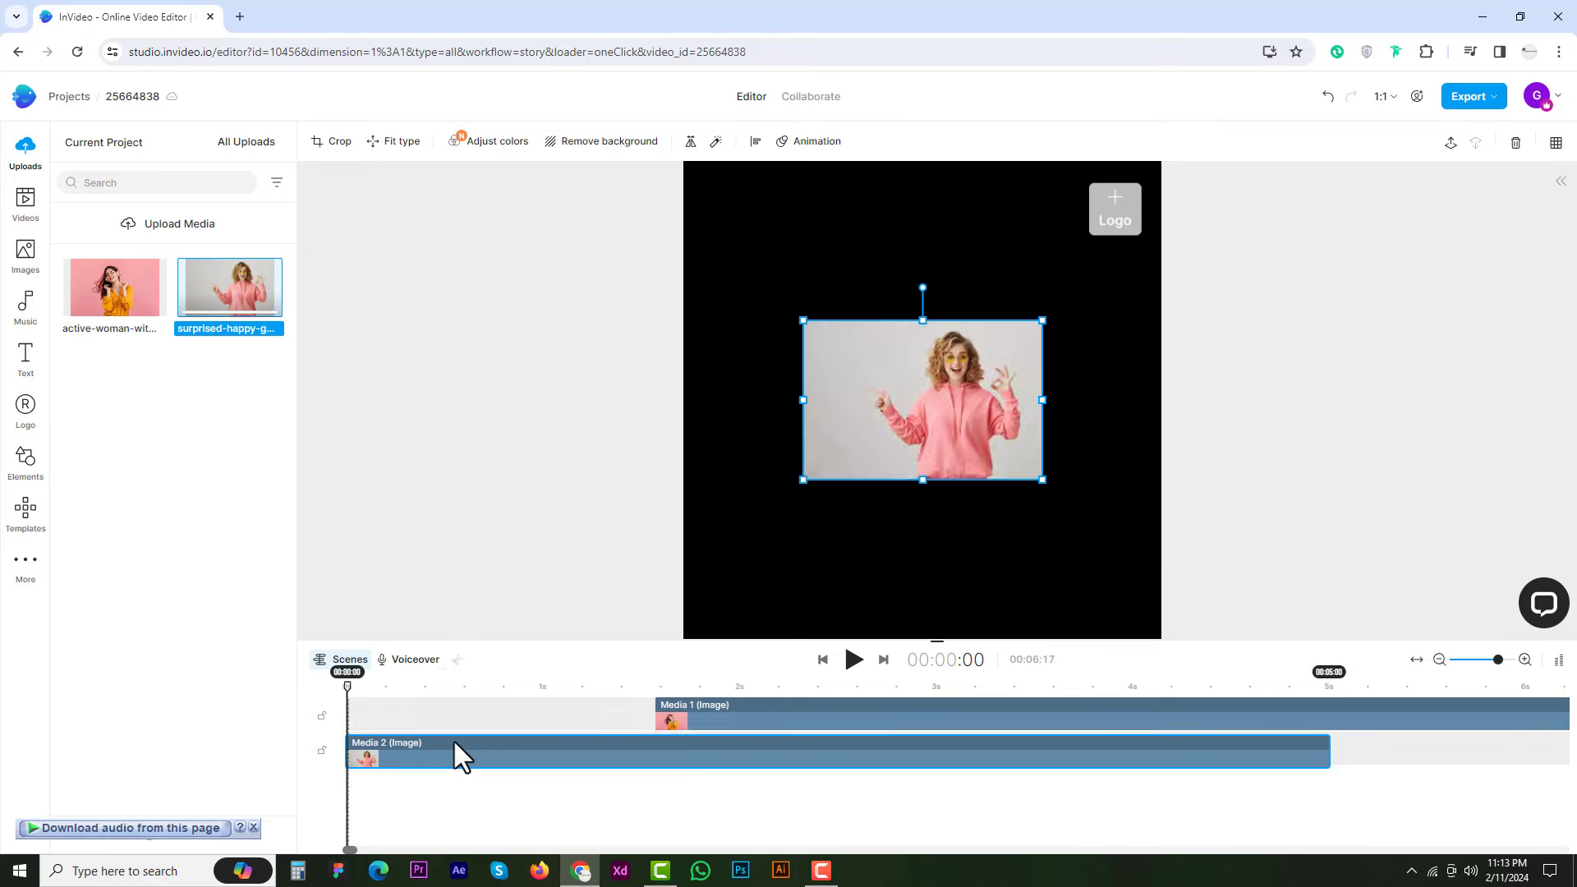
click(1439, 661)
mouse_move(995, 720)
mouse_down()
mouse_move(657, 720)
mouse_move(918, 746)
mouse_move(810, 711)
mouse_up()
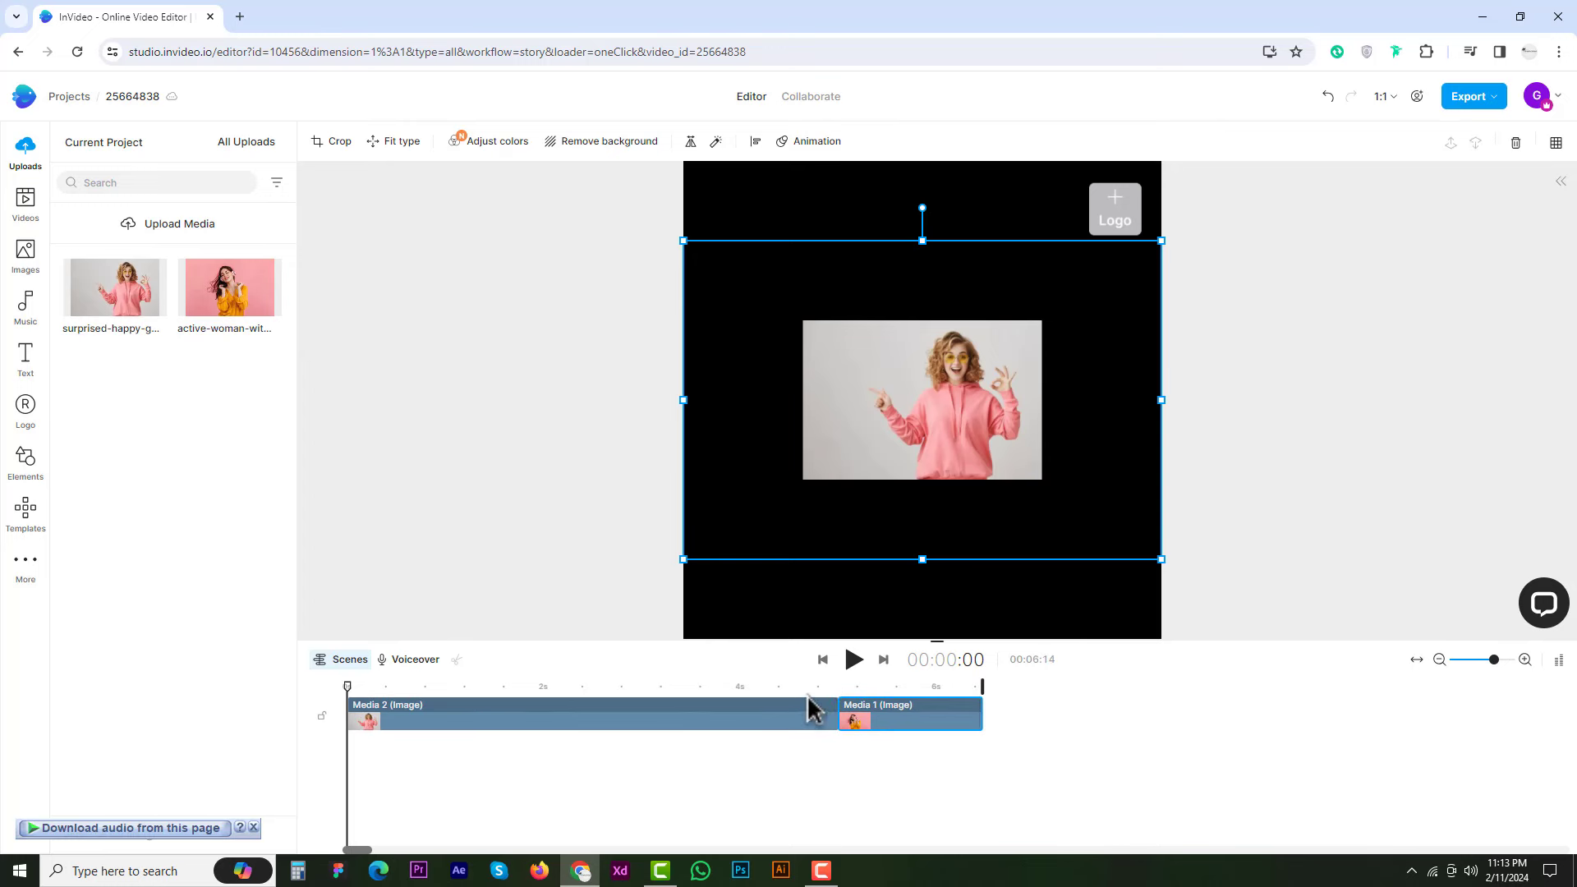
click(821, 690)
key(space)
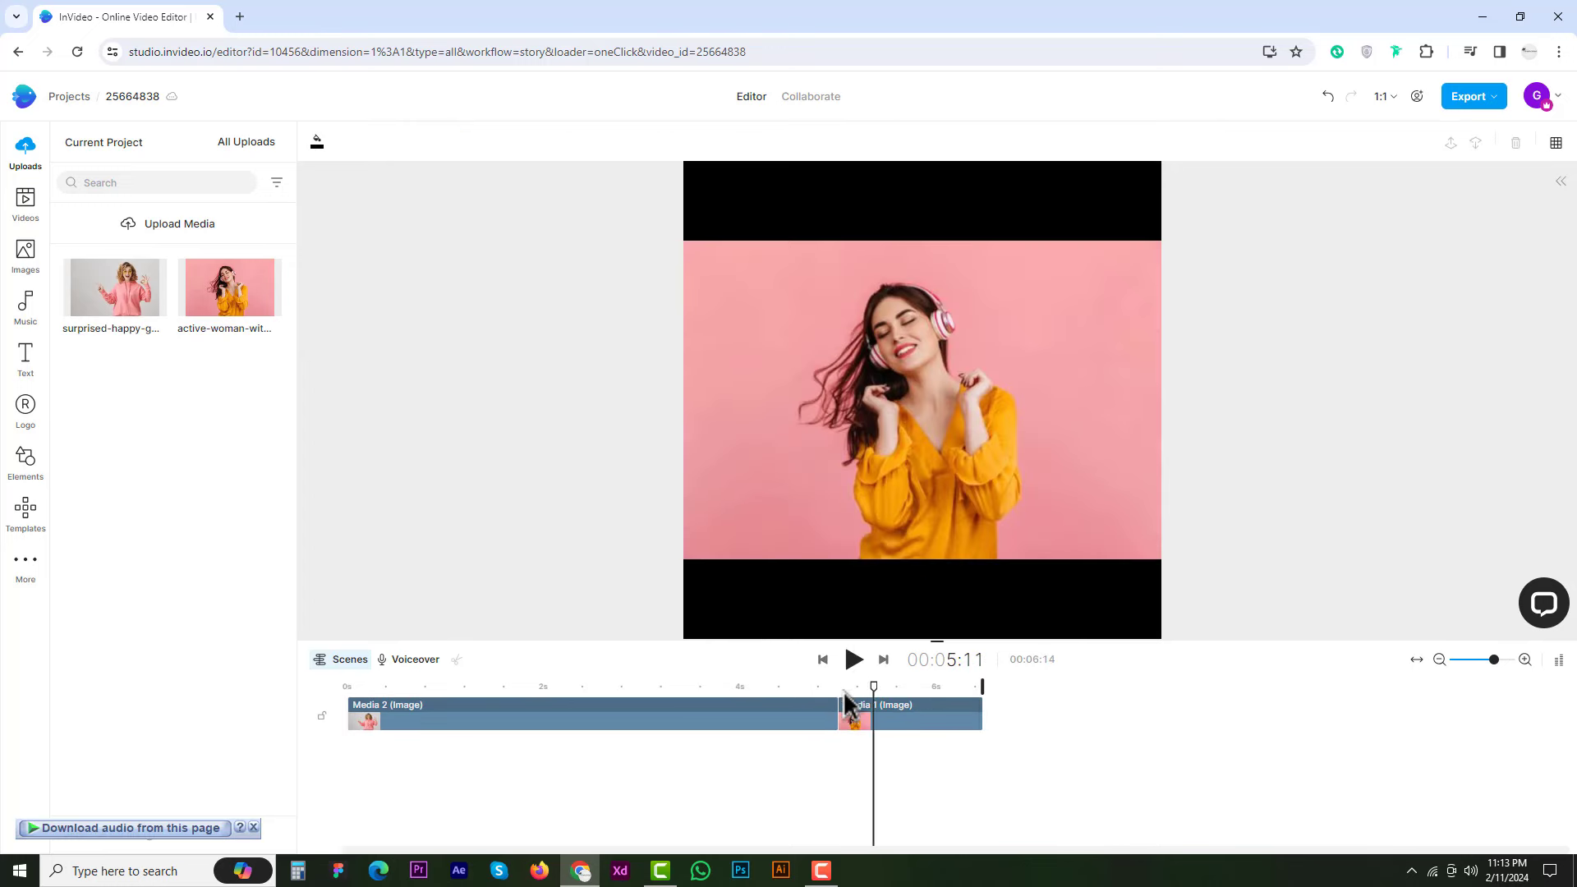
click(802, 694)
Enlarge the hoodie and dancing woman photos to fill the square frame, then start adding a logo.
click(908, 391)
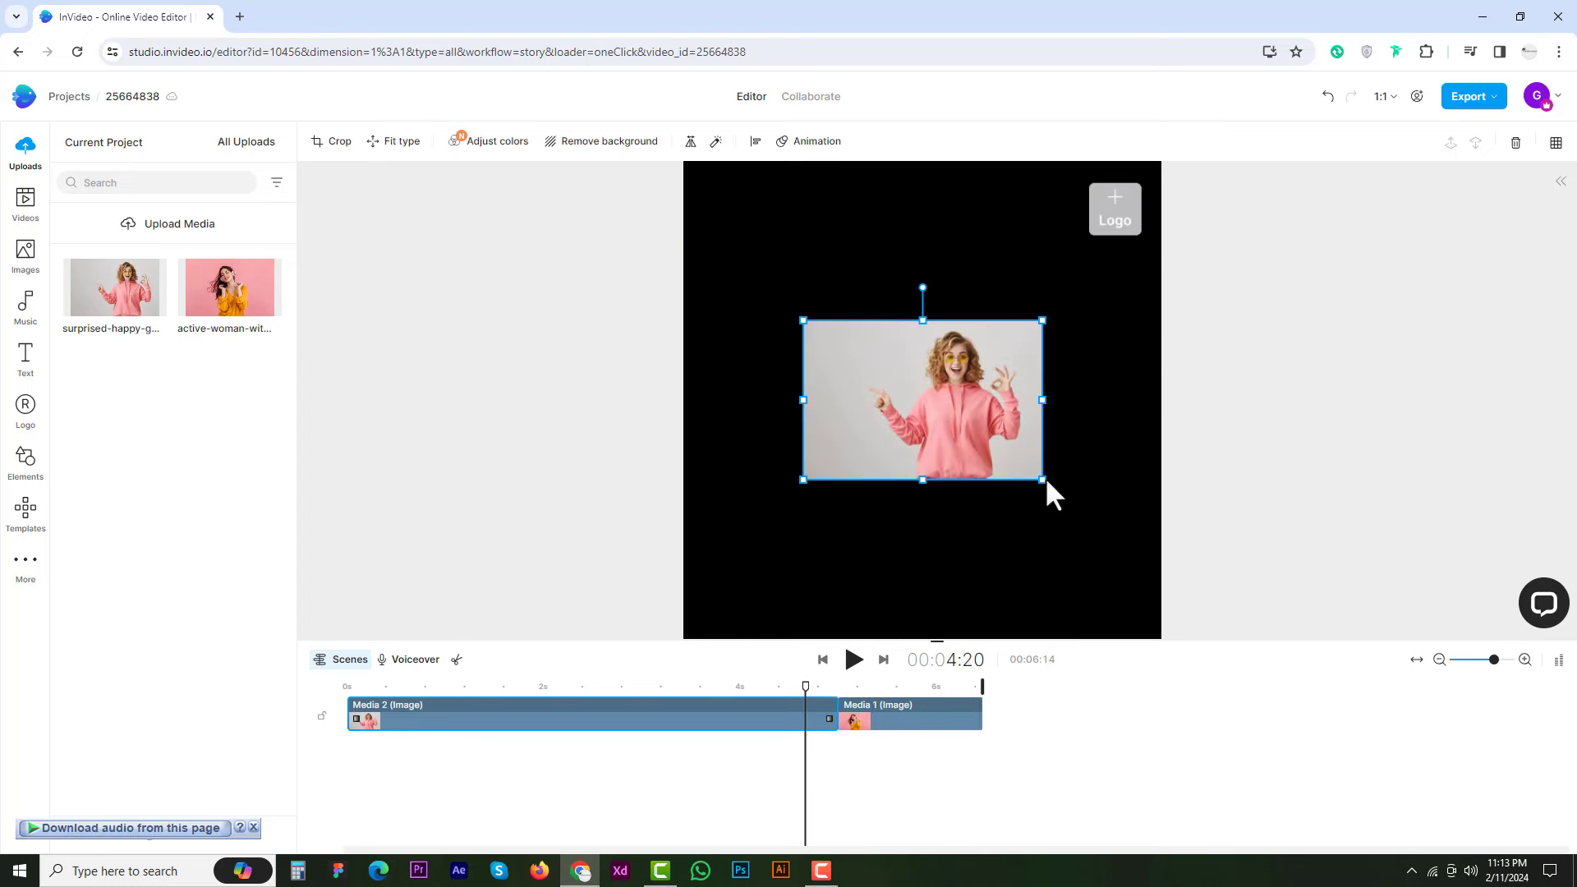
drag(1045, 477, 1207, 750)
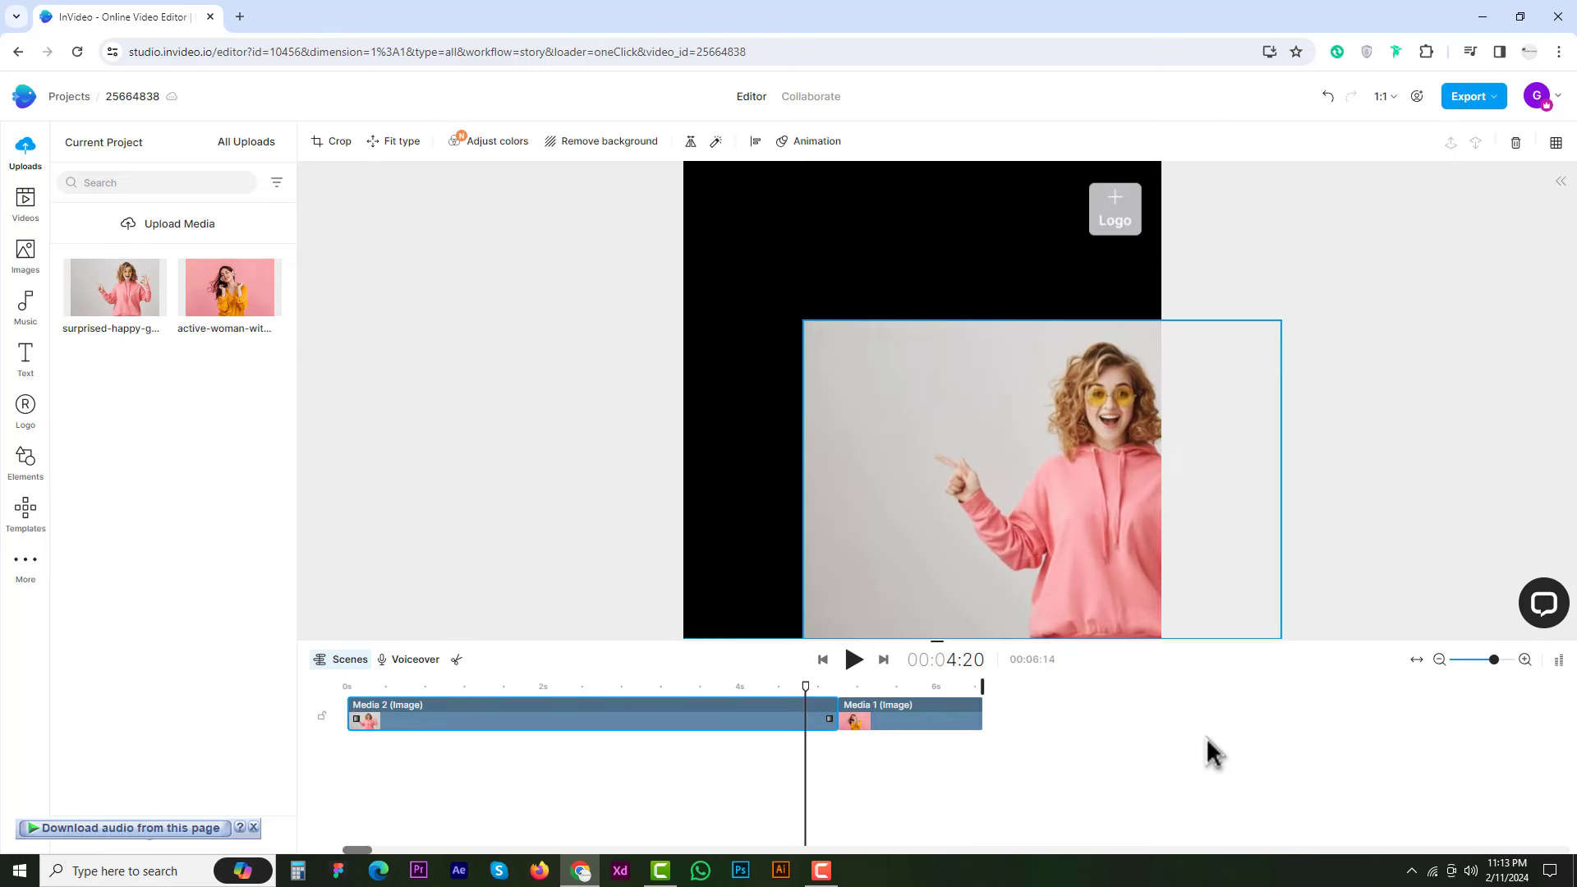
drag(804, 321, 542, 152)
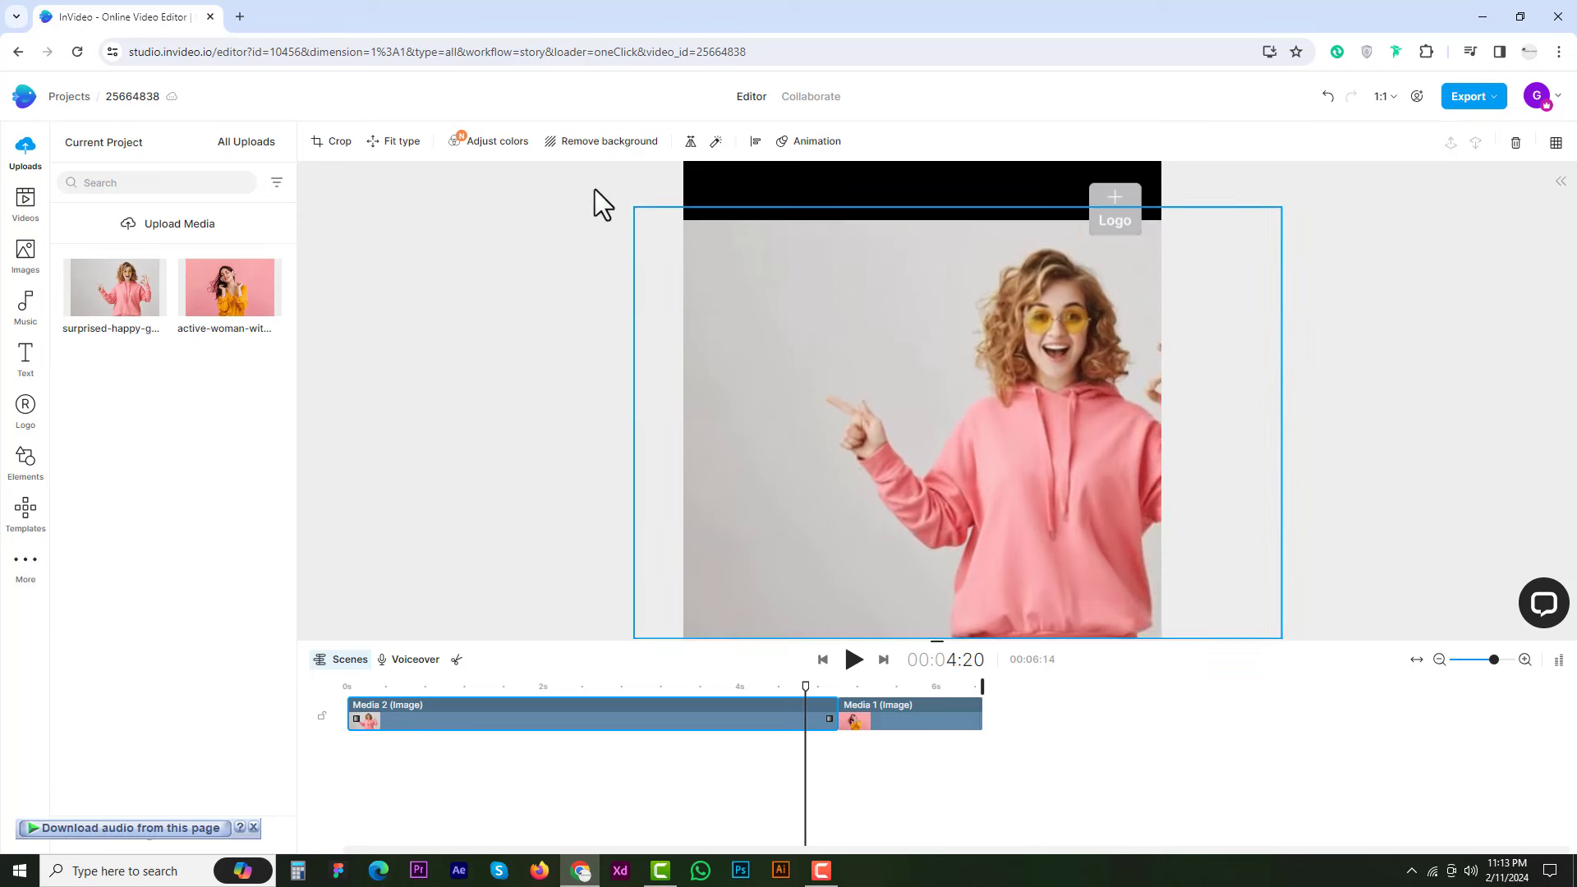
mouse_move(927, 339)
mouse_down()
mouse_move(869, 341)
mouse_move(880, 373)
mouse_up()
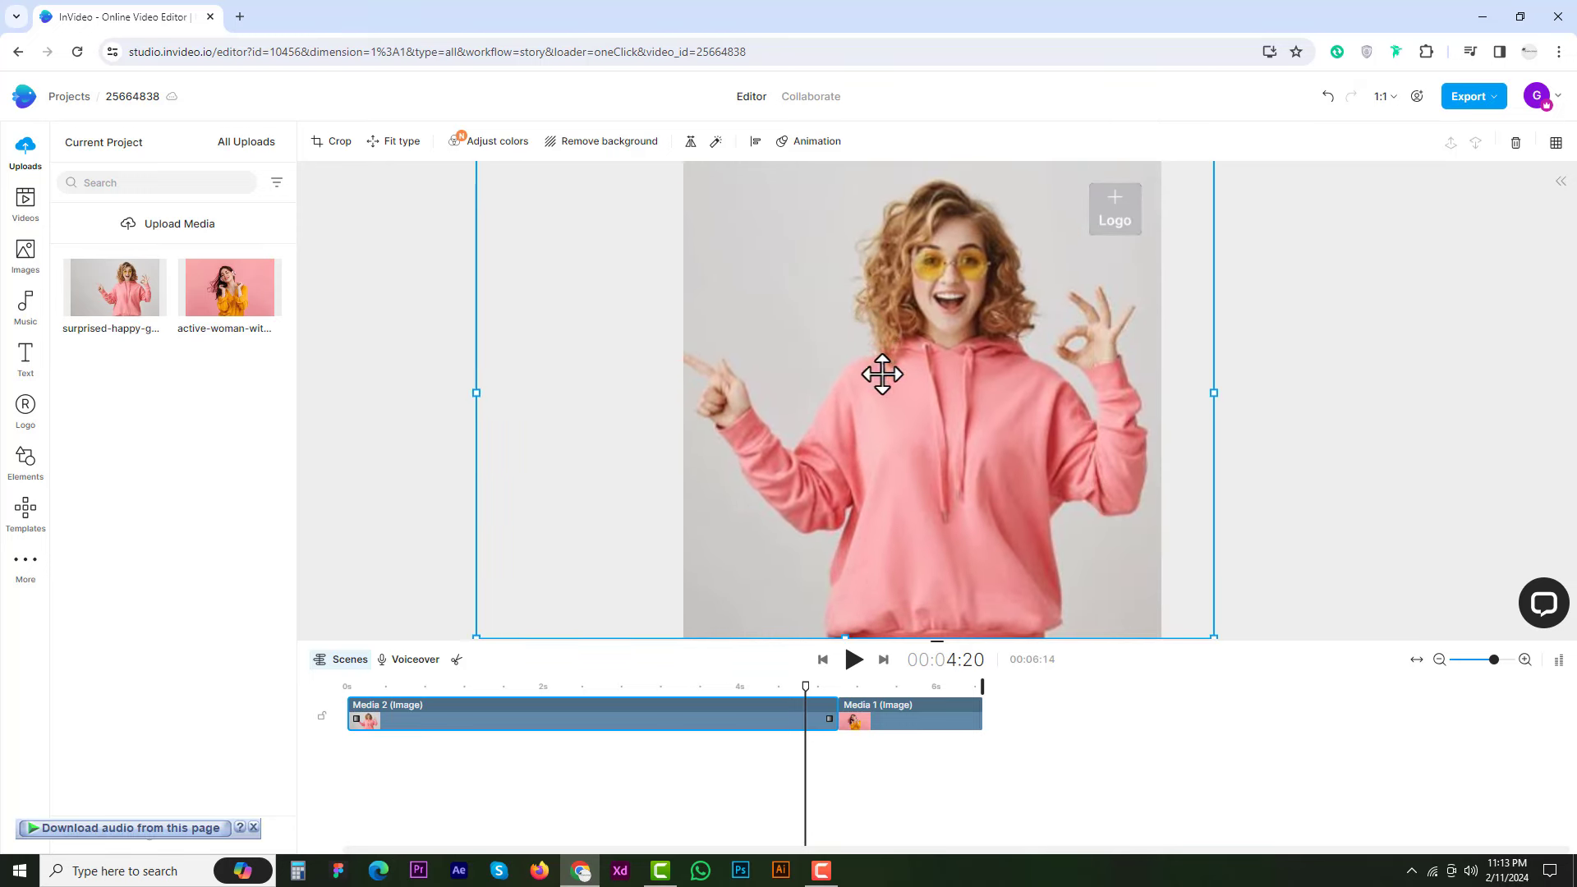
click(884, 719)
click(938, 472)
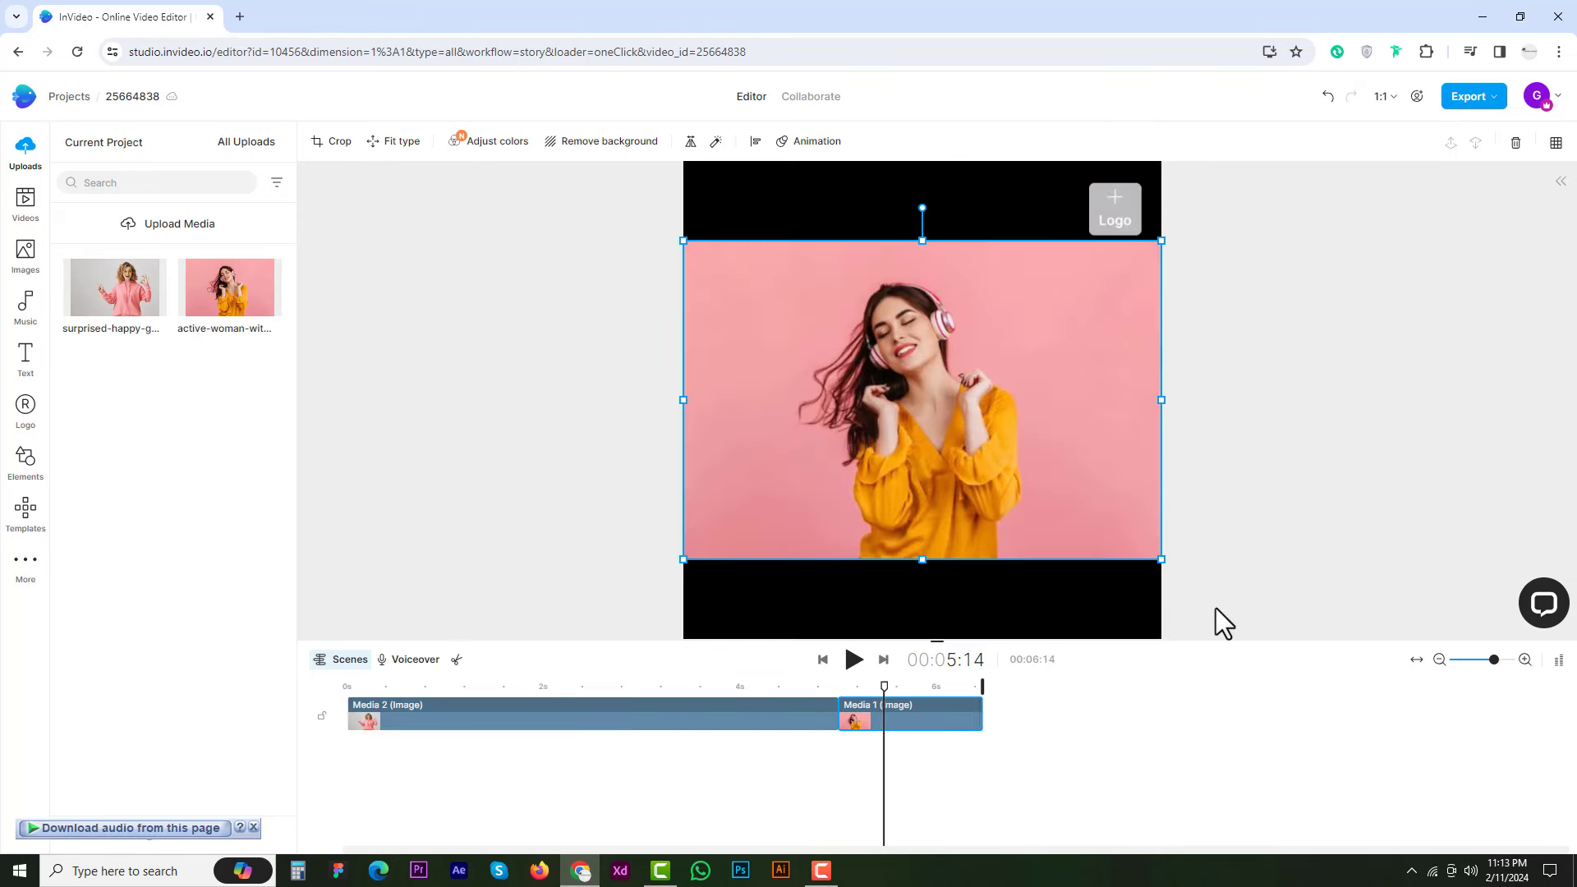
drag(1160, 561, 1264, 704)
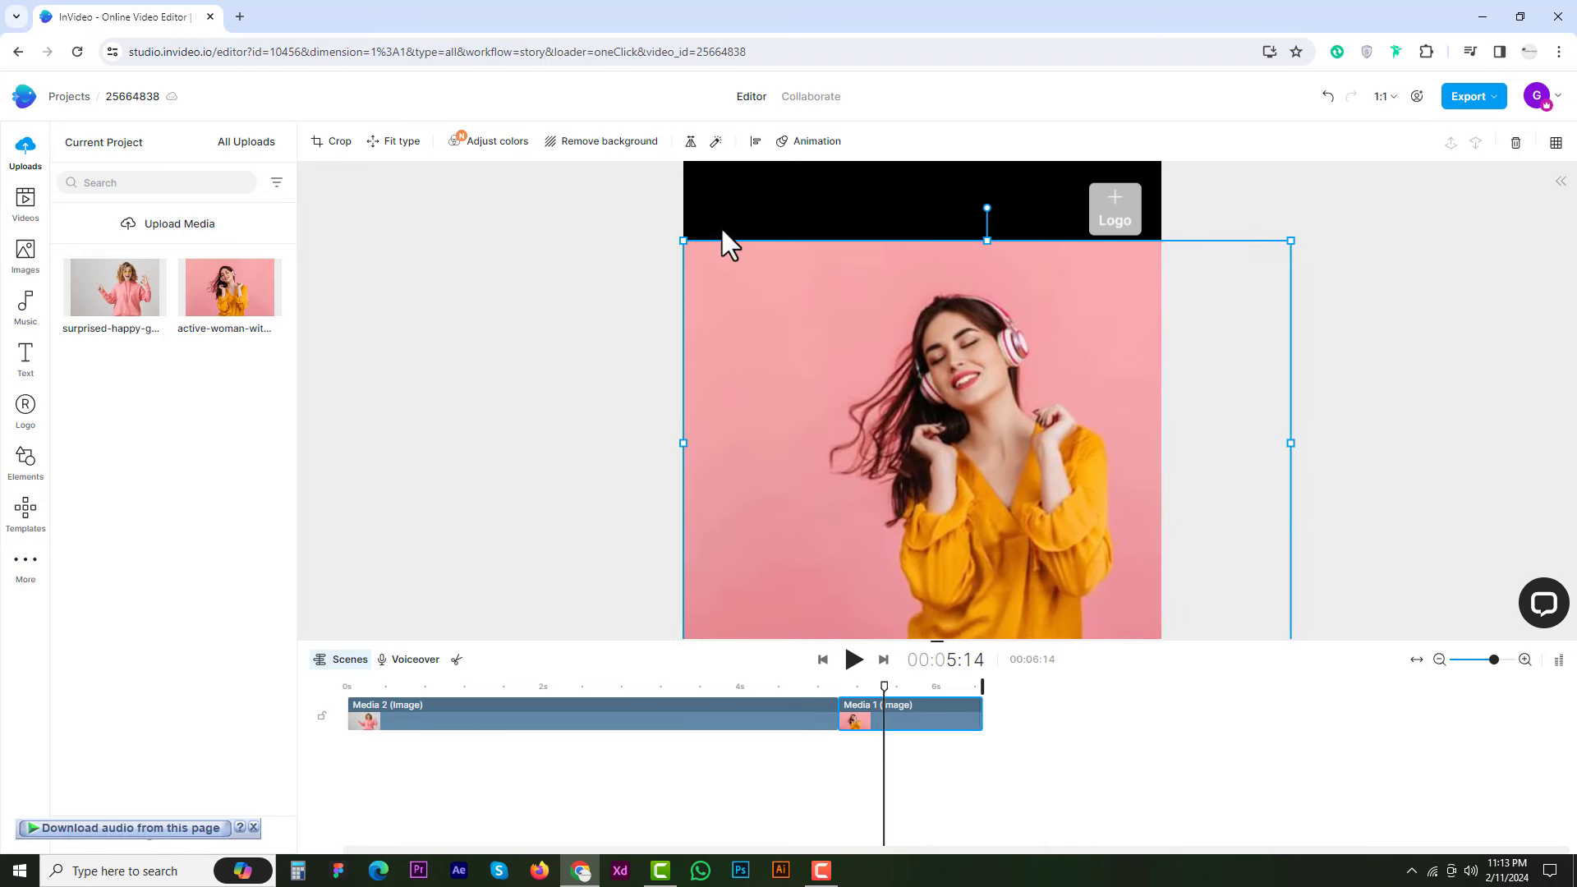
drag(682, 240, 597, 140)
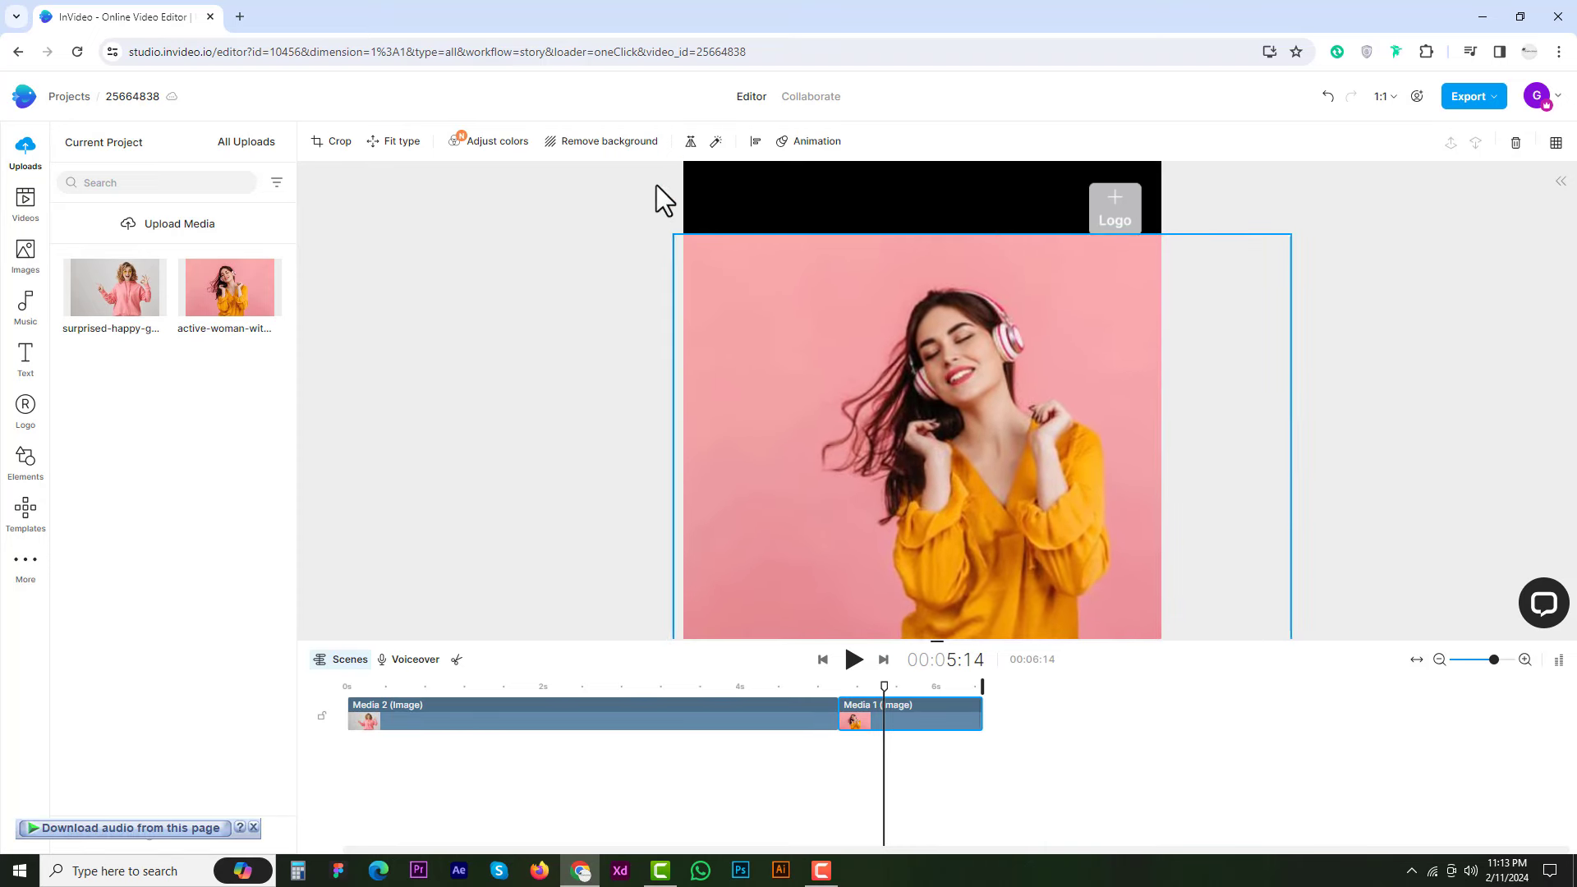
click(1120, 202)
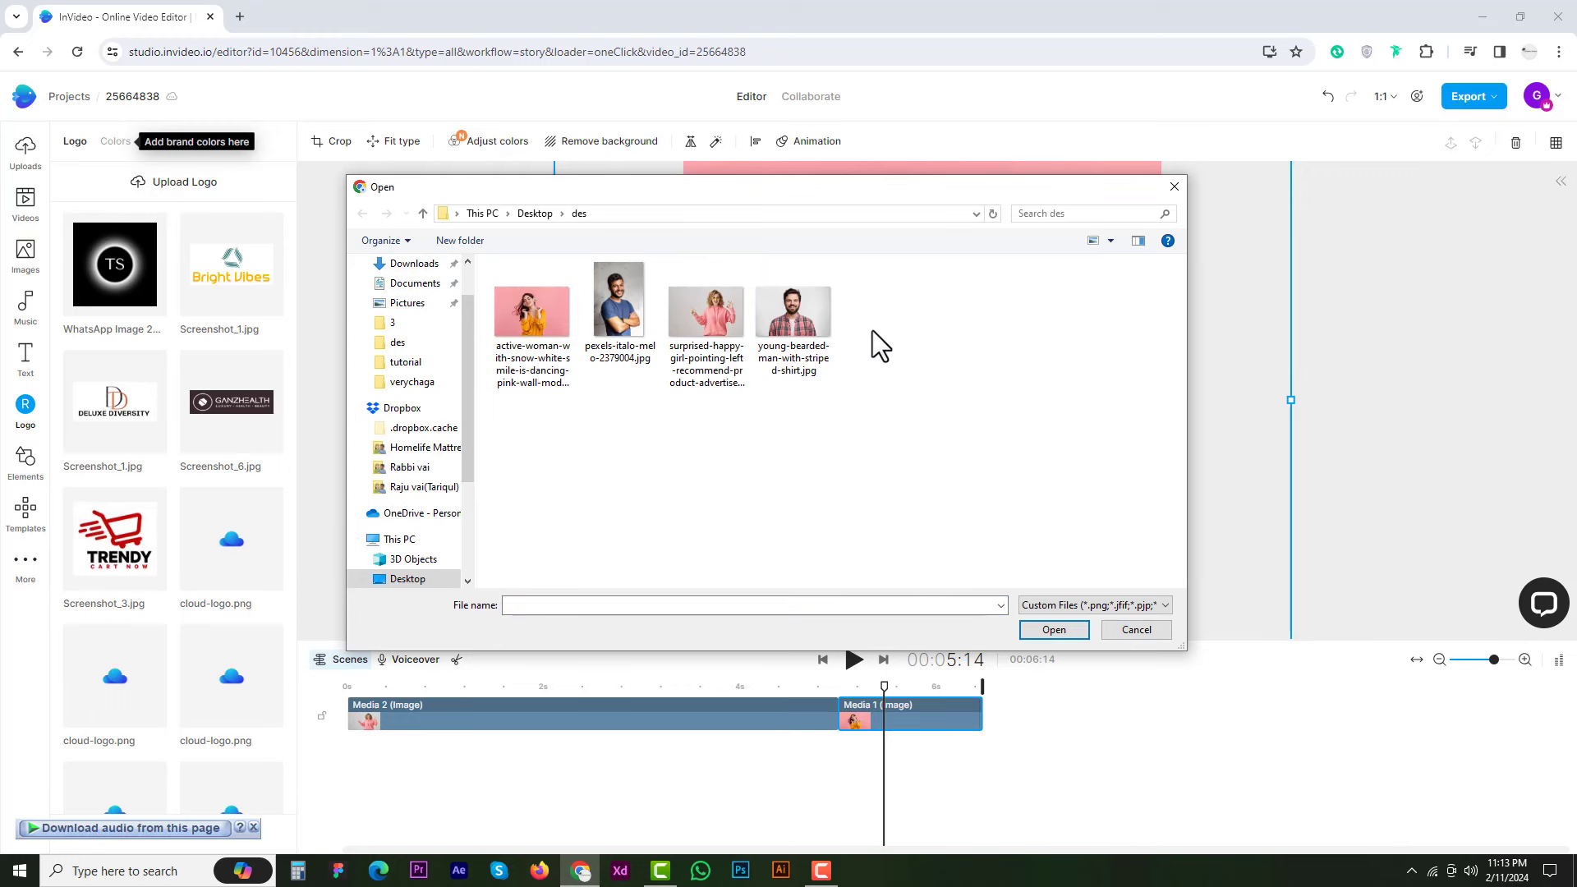
Cancel the logo picker, select the hoodie clip at 2s, and switch to the layers timeline.
click(1137, 630)
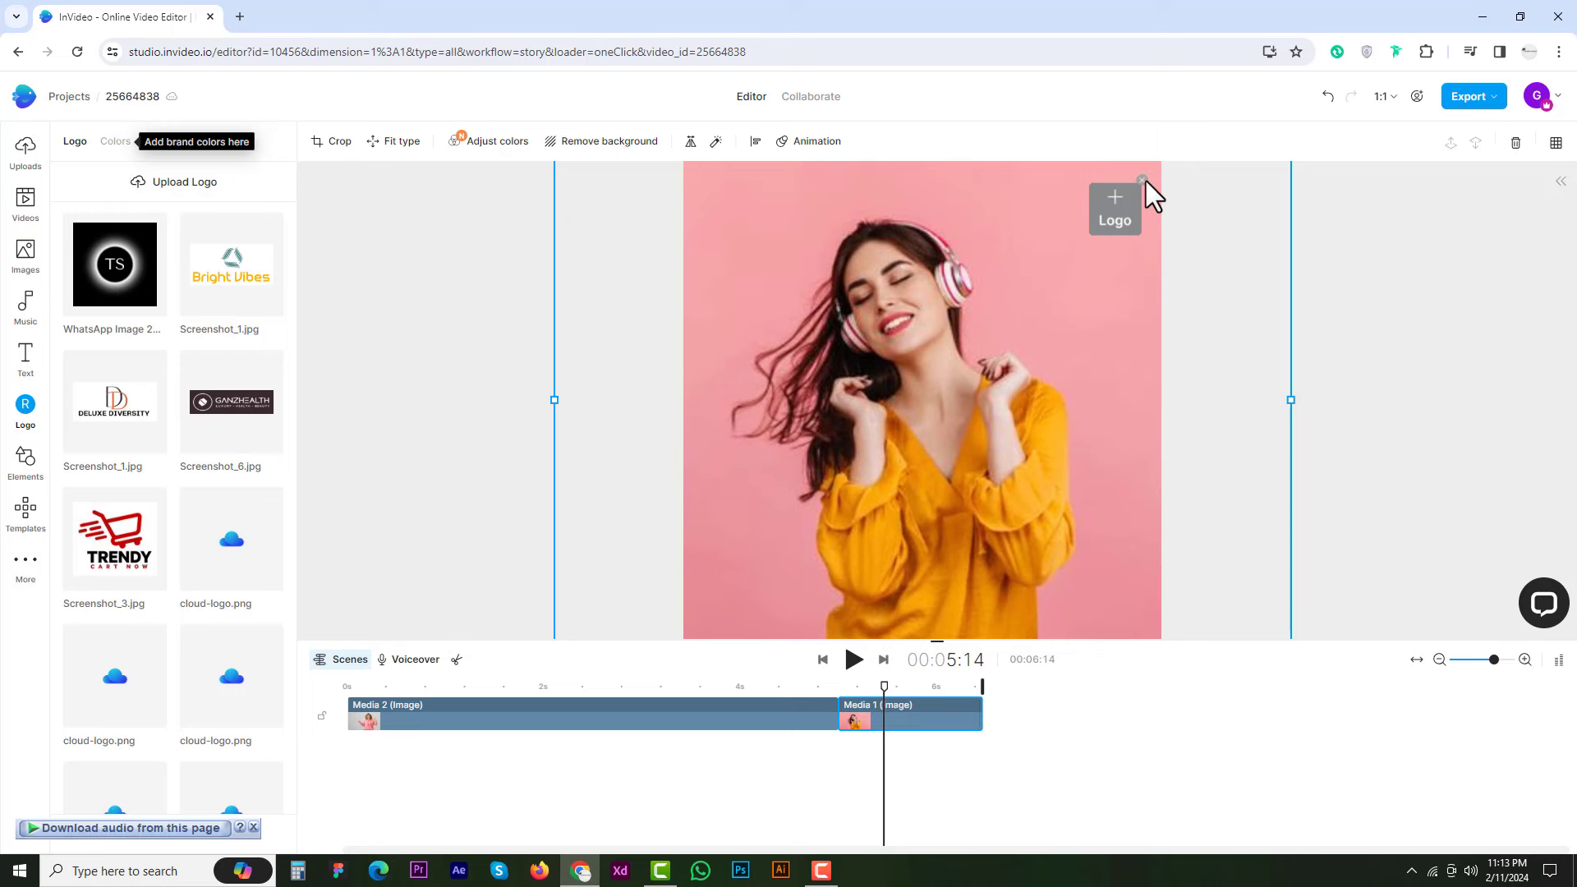
click(512, 692)
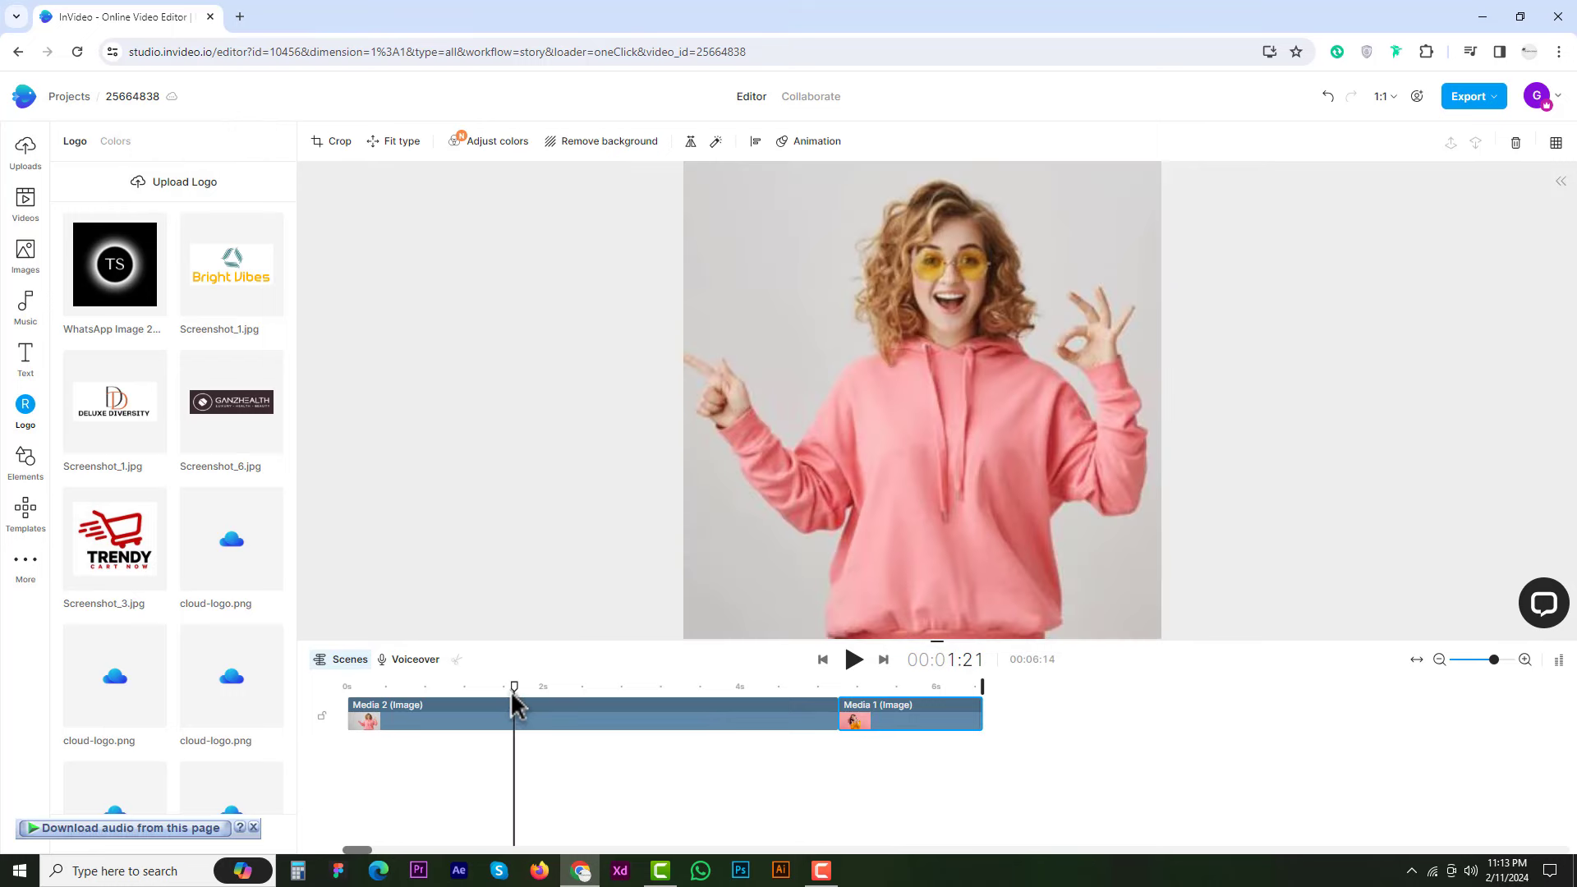
click(539, 692)
click(570, 736)
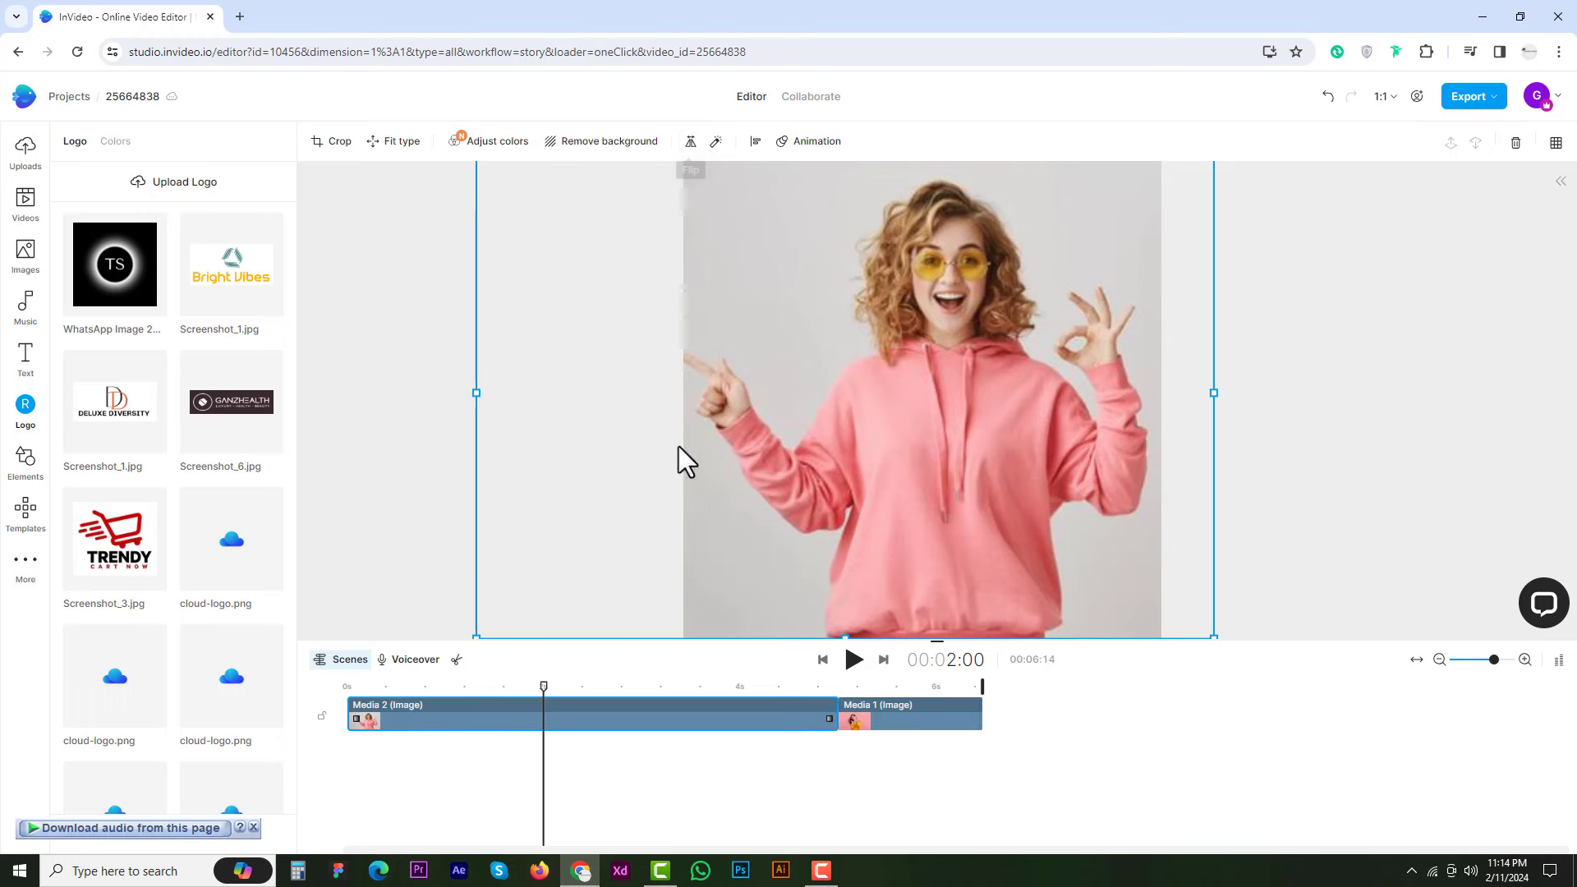
click(349, 663)
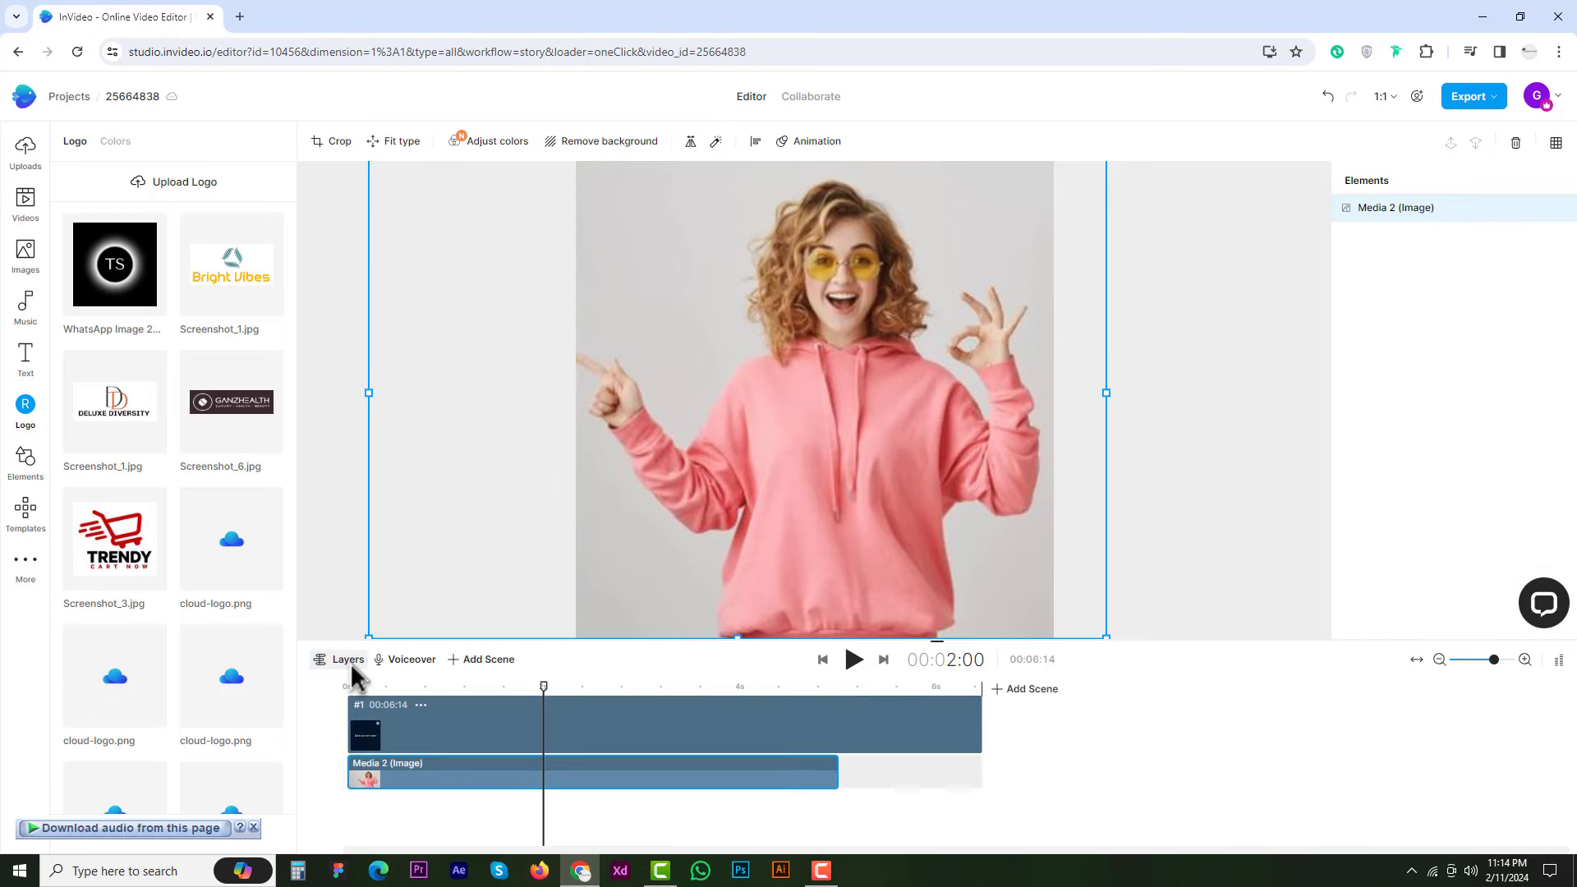
Split the hoodie clip at 2 seconds and the second Media 2 clip at 00:03:03.
click(353, 667)
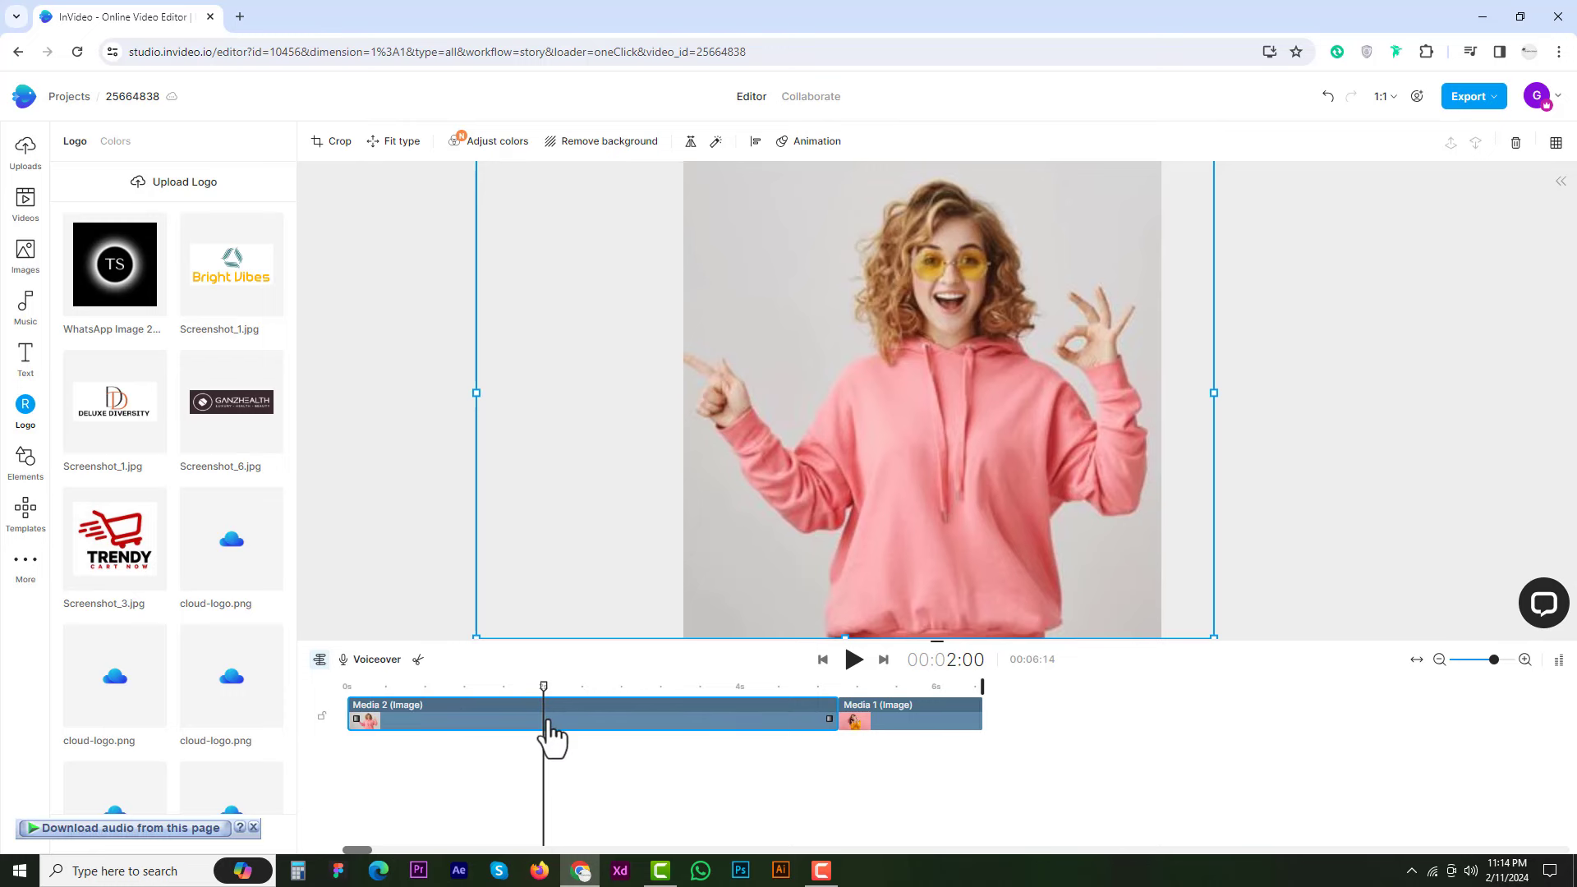
key(s)
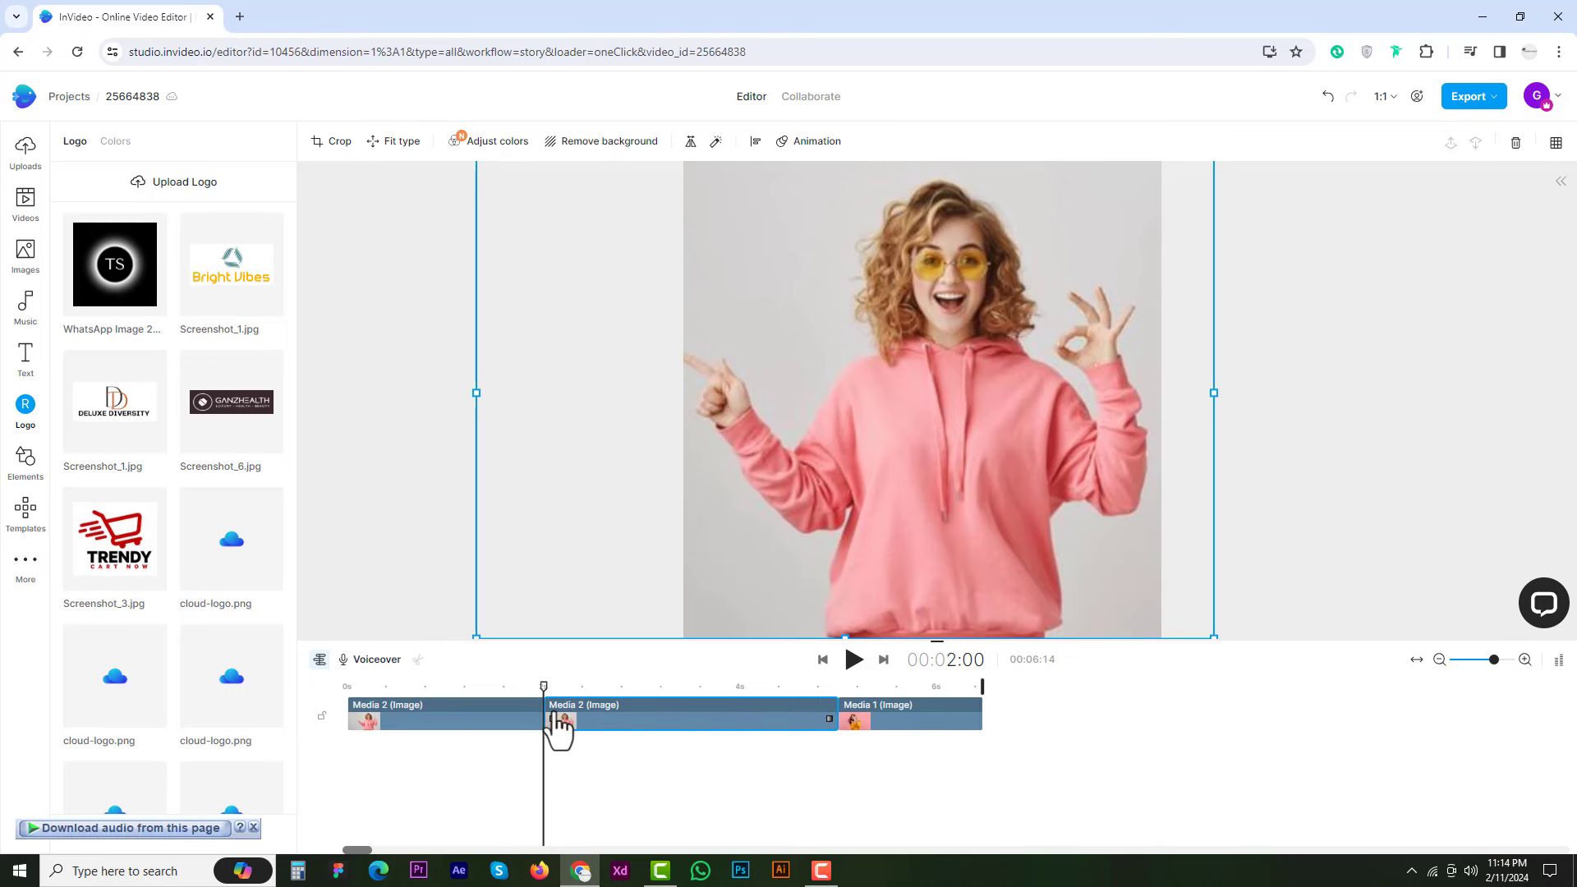
drag(550, 727, 544, 726)
click(598, 722)
click(652, 723)
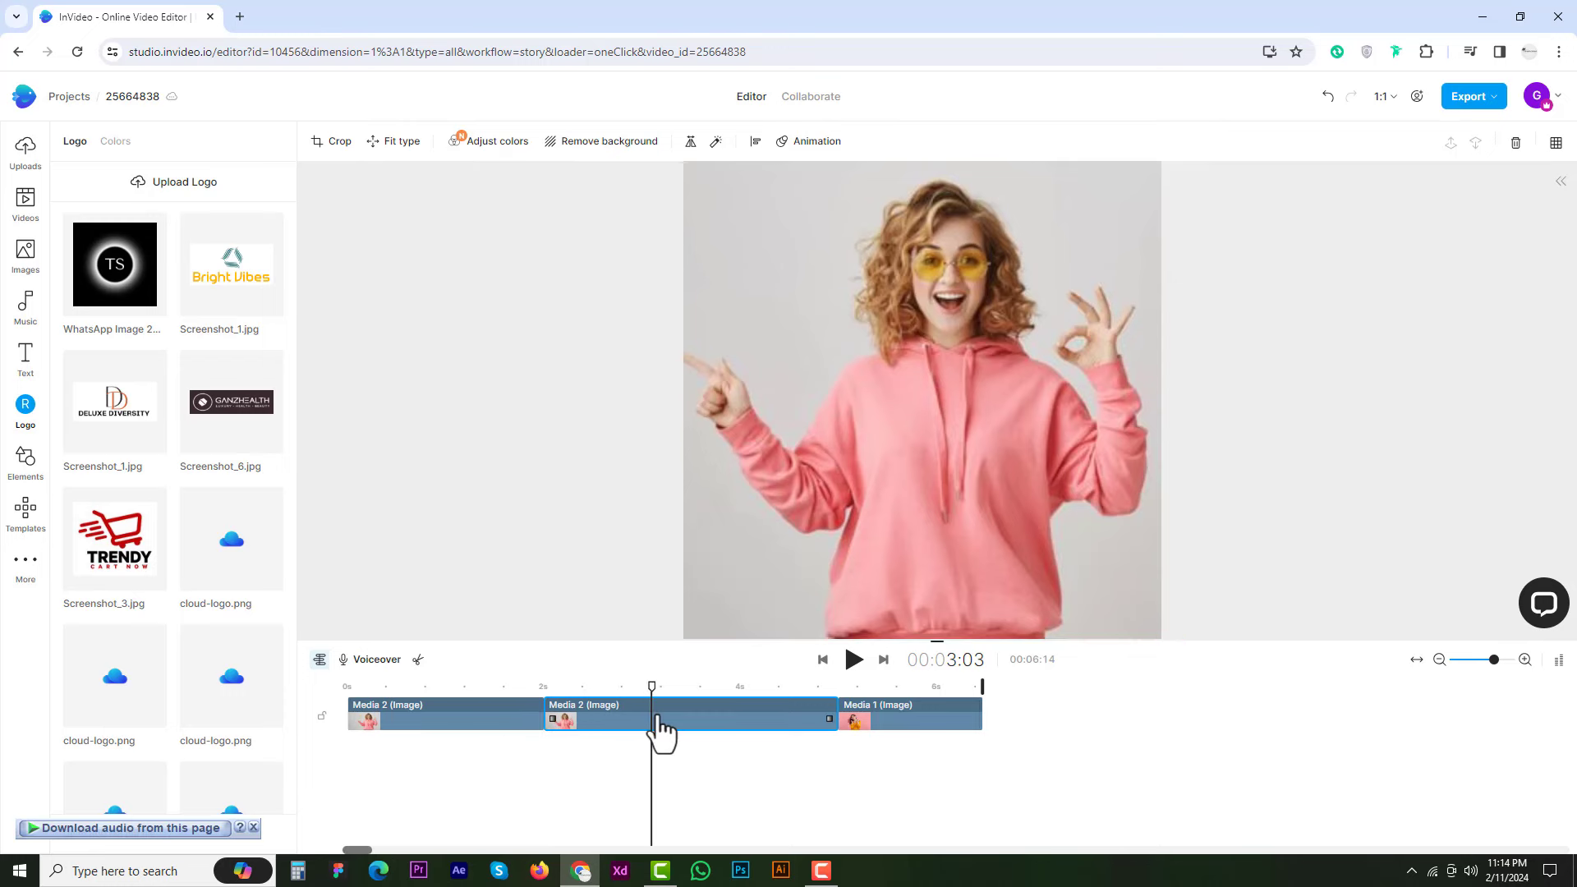
key(s)
Split the Media 1 clip at 00:05:26 and open the second Media 2 clip's animation settings.
click(678, 694)
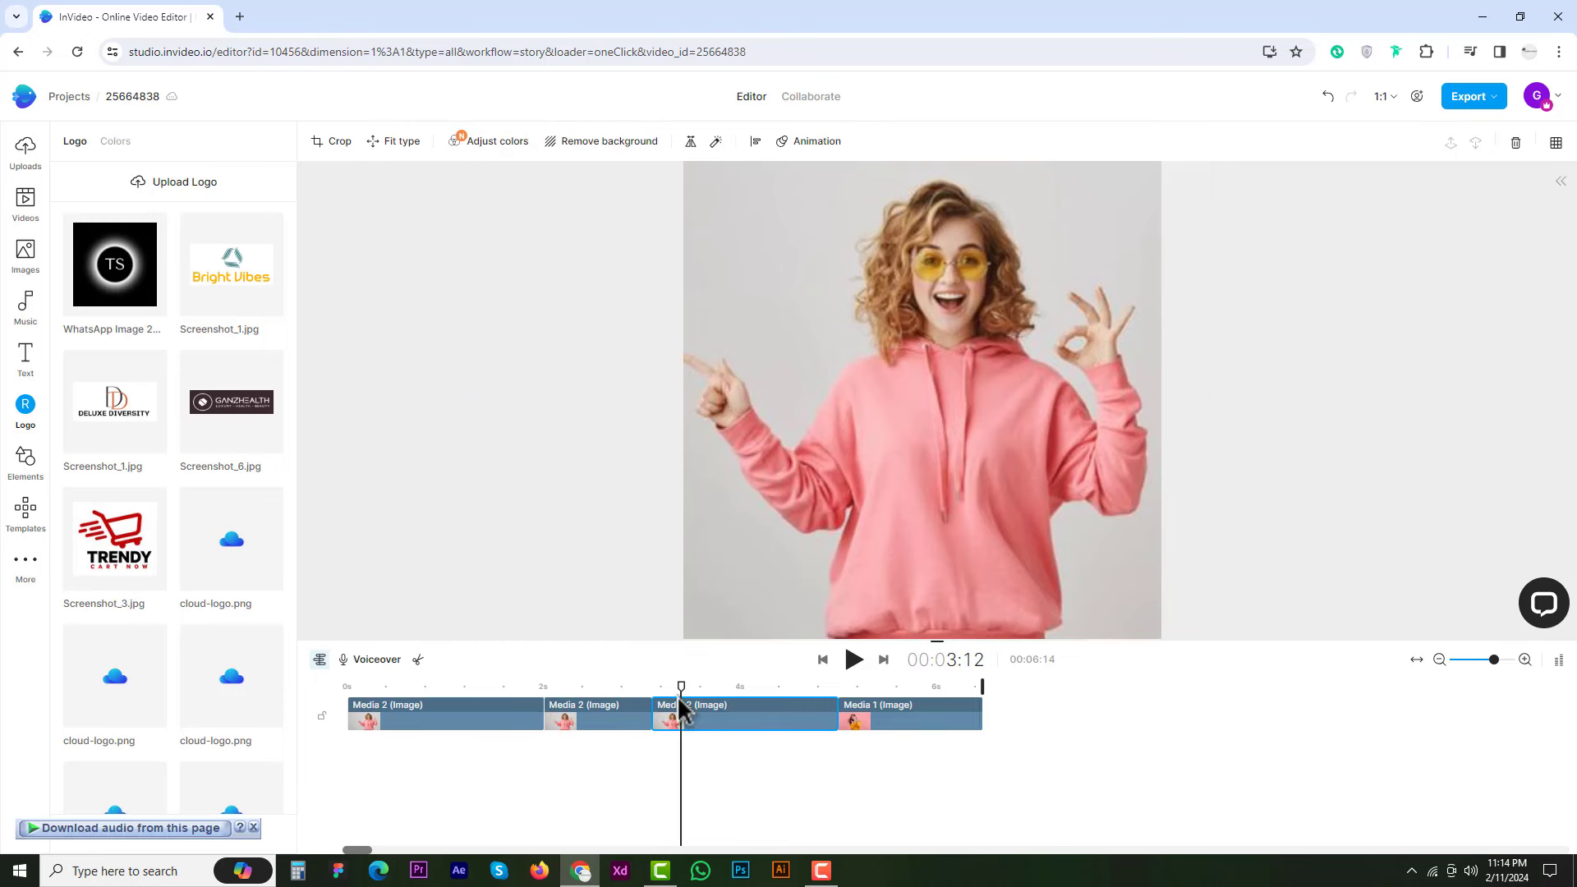
click(920, 688)
click(926, 722)
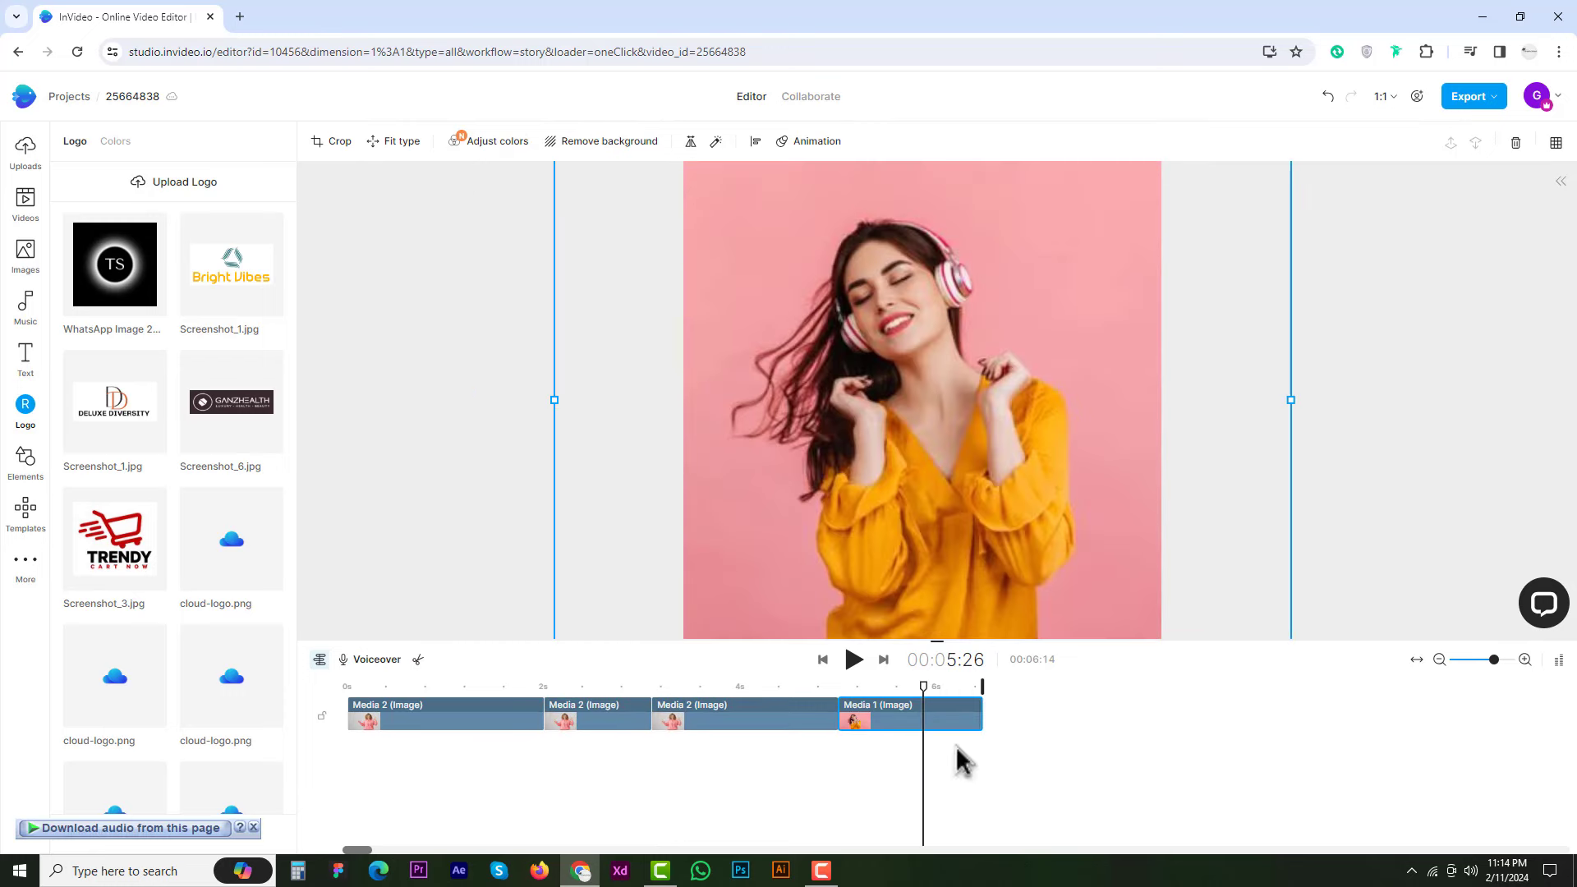
key(s)
click(612, 731)
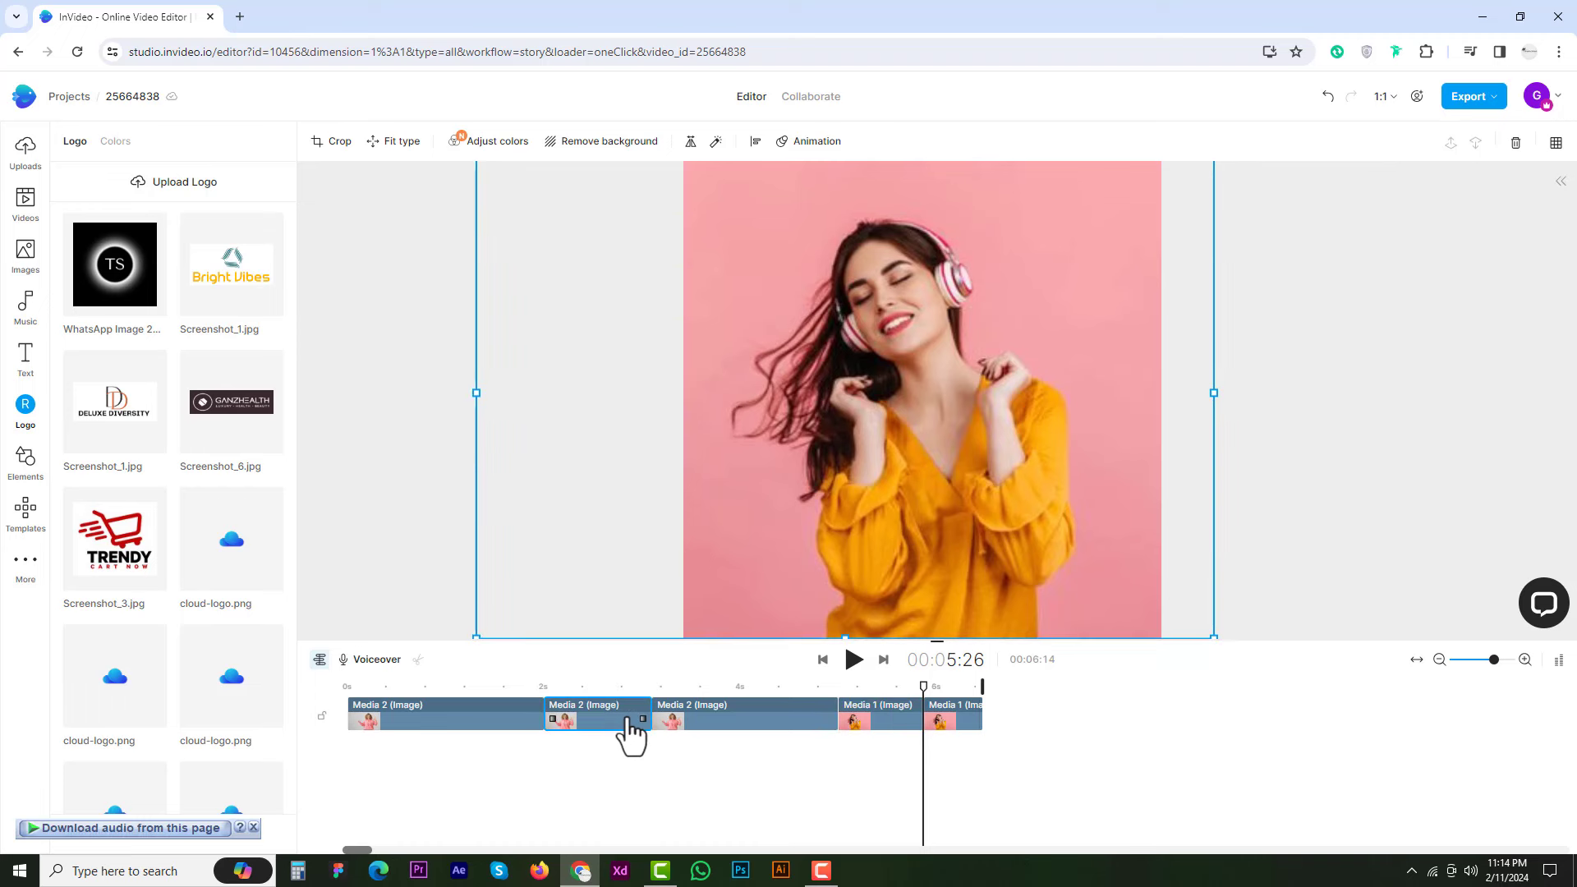
click(815, 143)
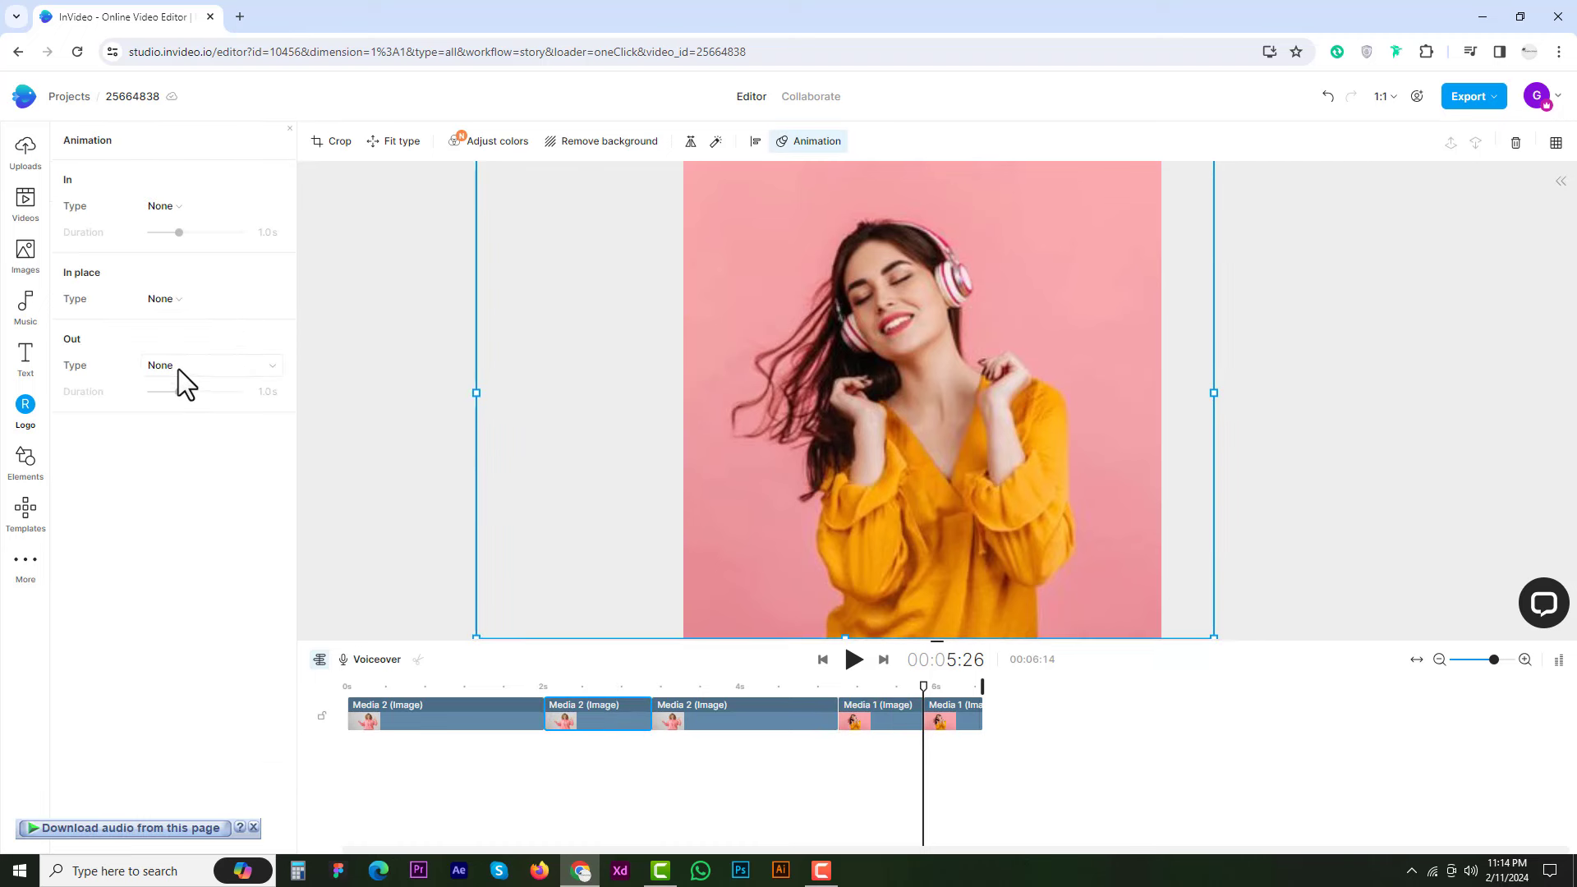
Make the second Media 2 clip exit with Wipe to left.
click(170, 366)
mouse_move(200, 557)
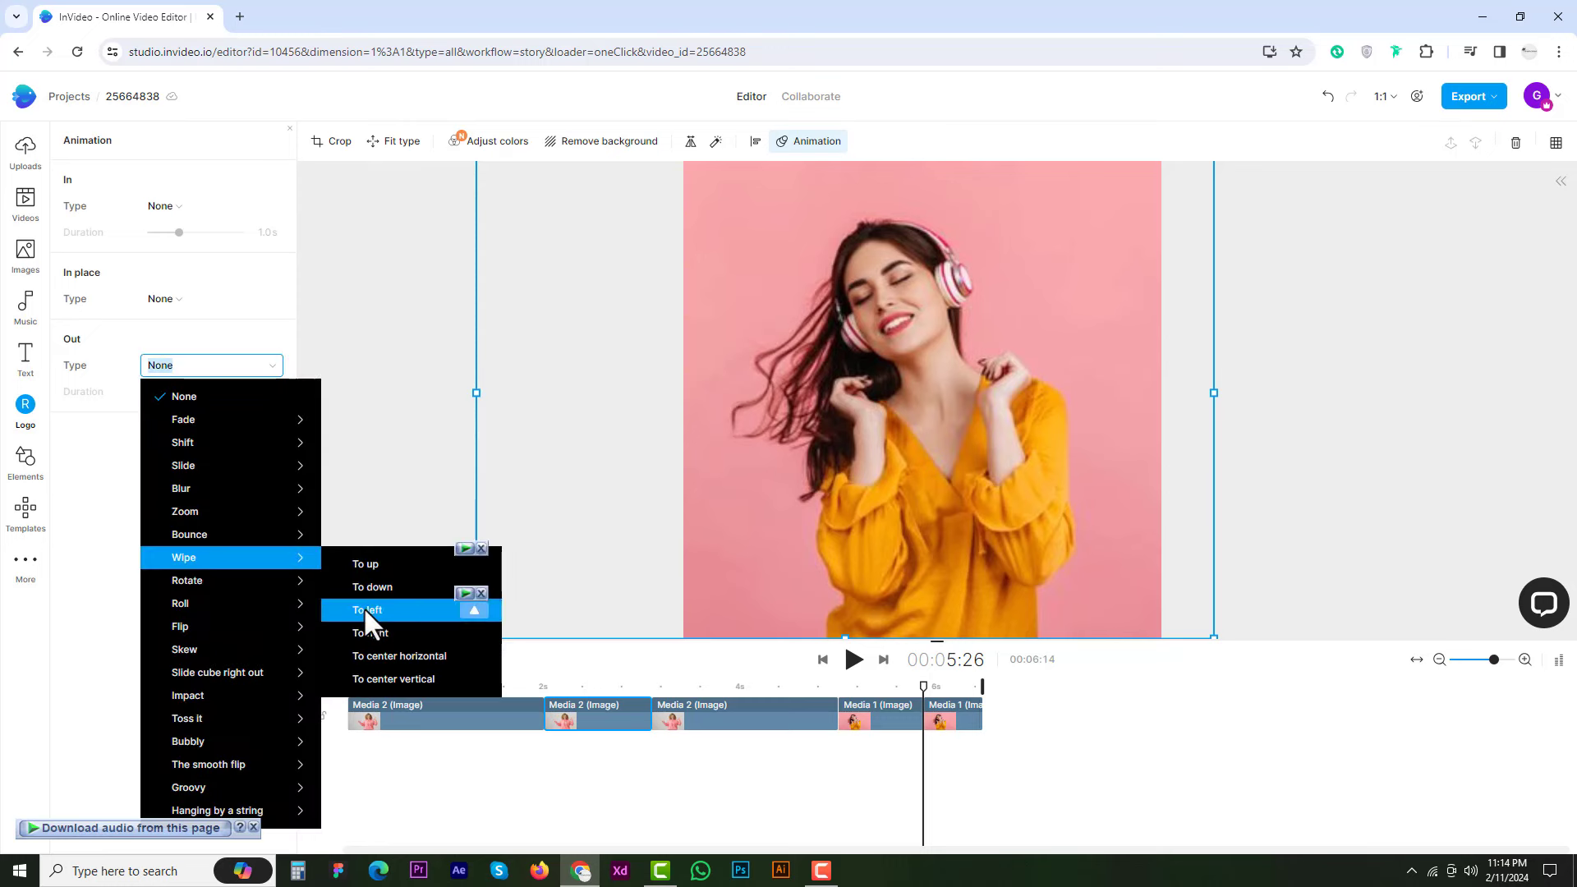
click(363, 608)
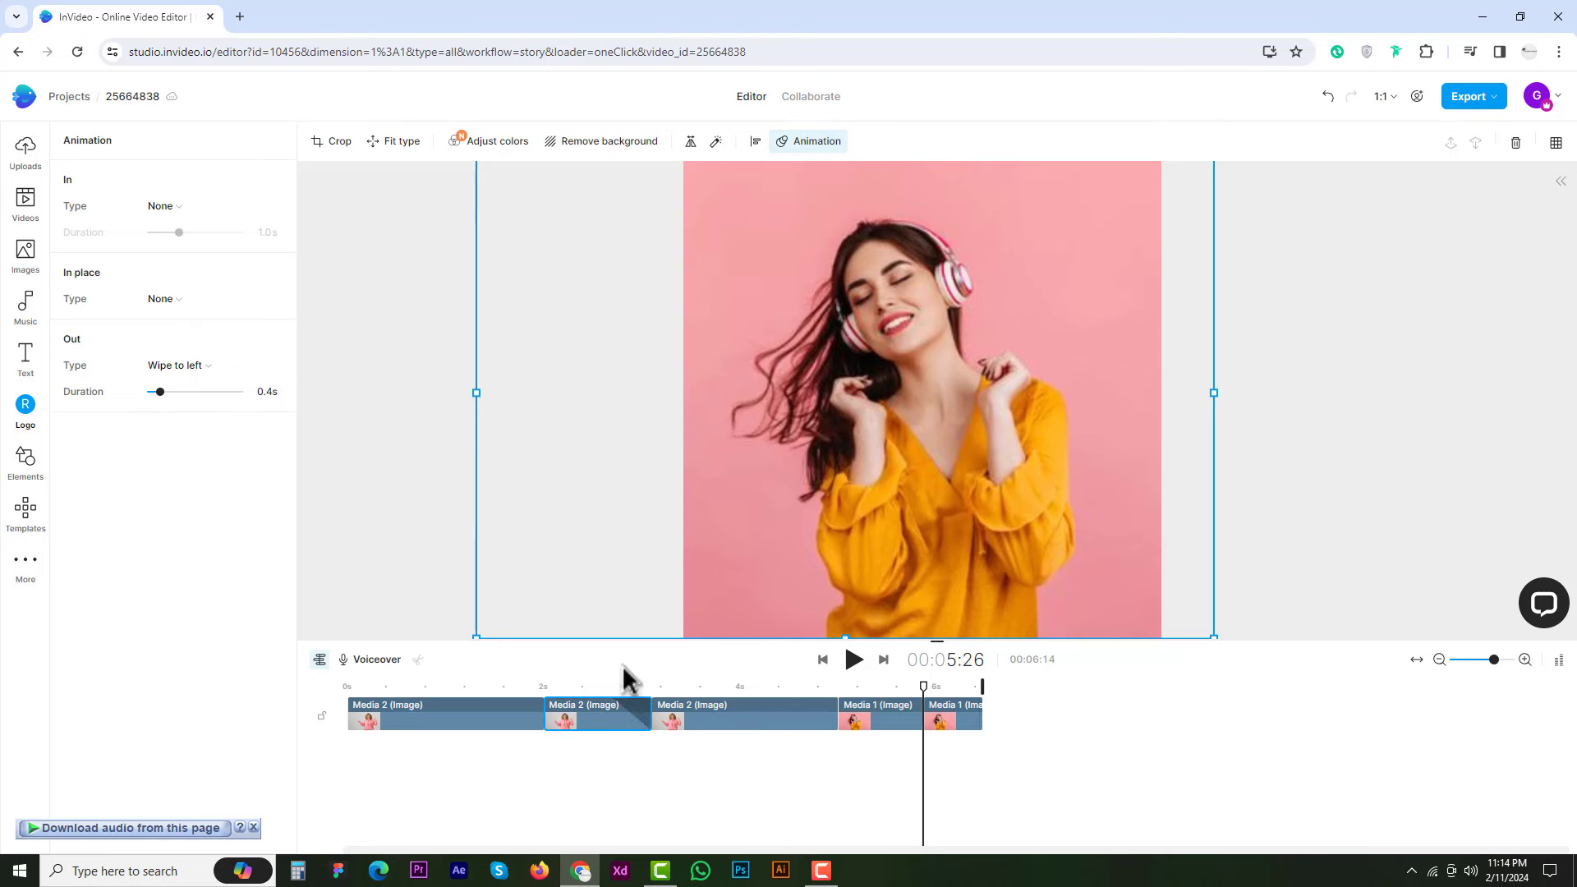
Give the third Media 2 clip a Wipe from right entrance and preview the transition.
click(680, 723)
click(163, 205)
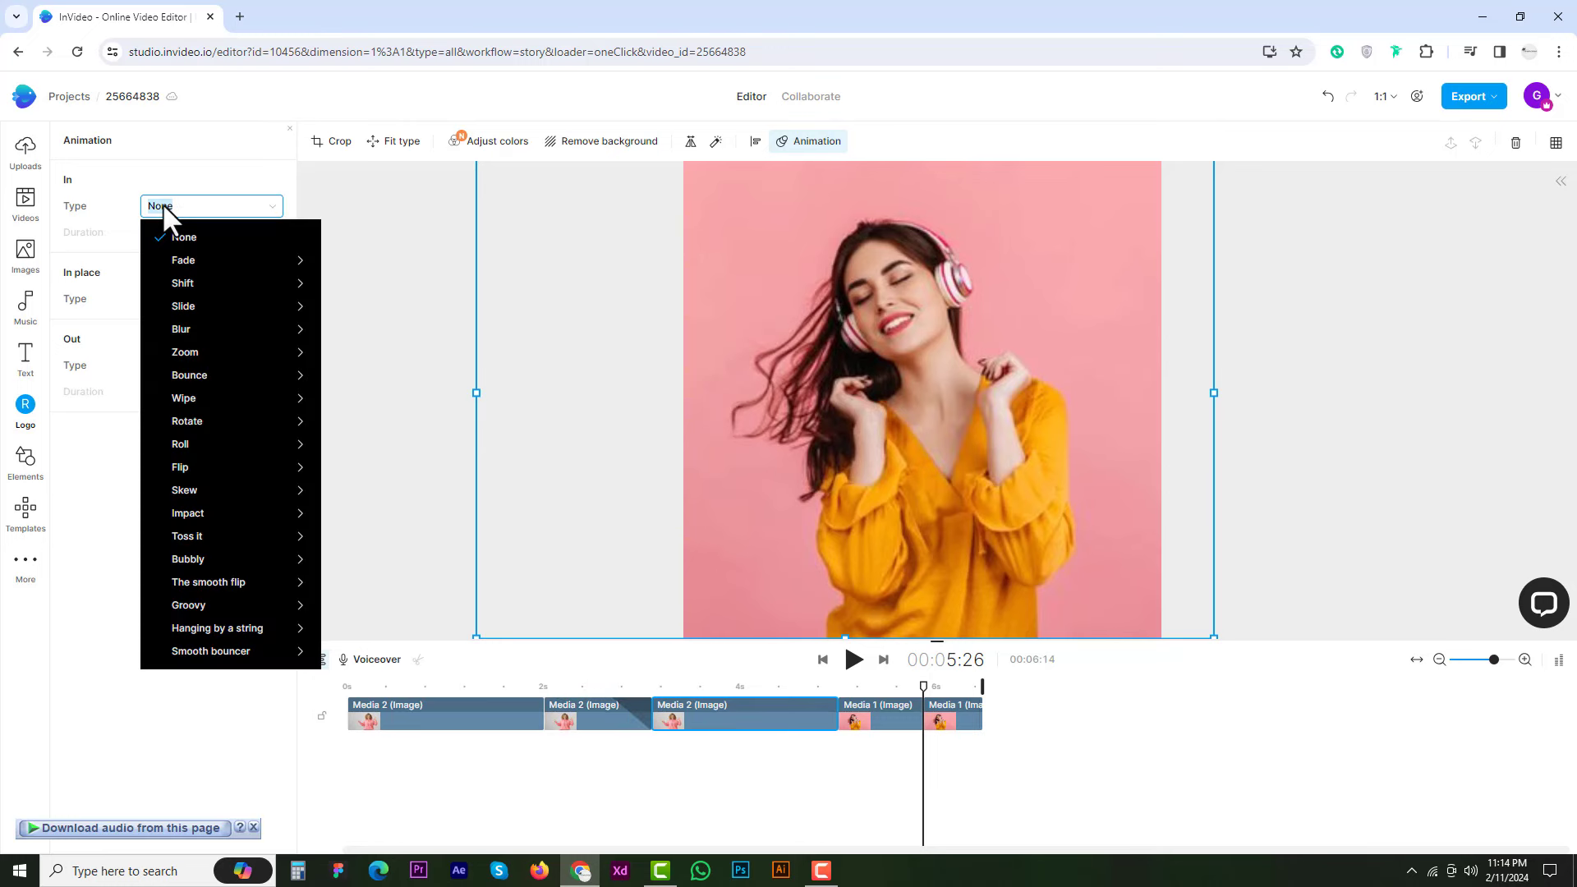
mouse_move(211, 329)
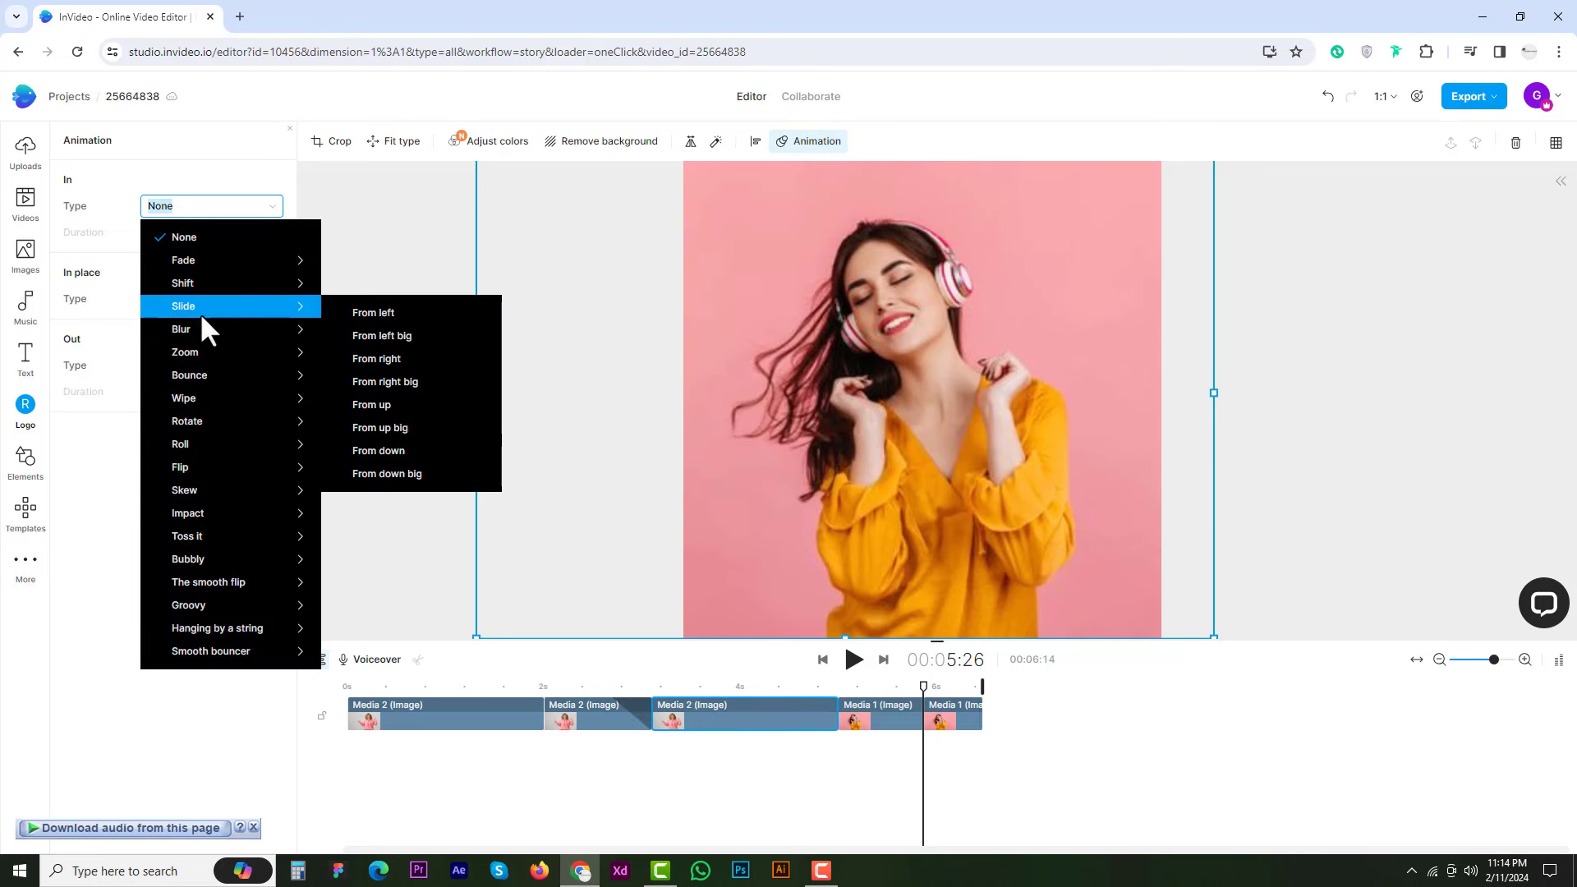
mouse_move(196, 443)
mouse_move(271, 398)
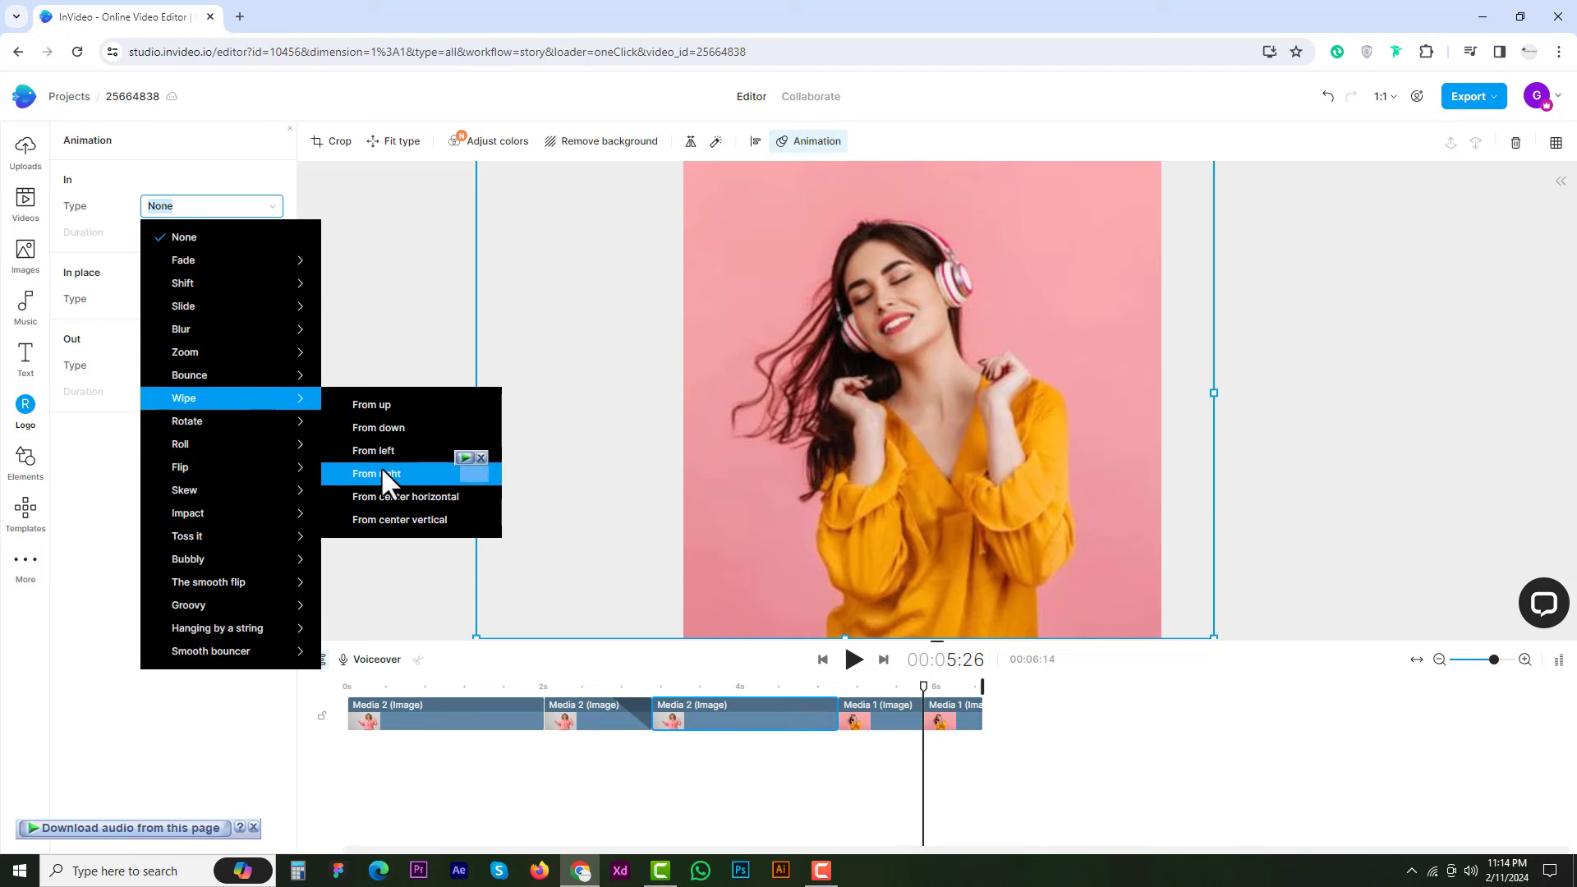
click(381, 469)
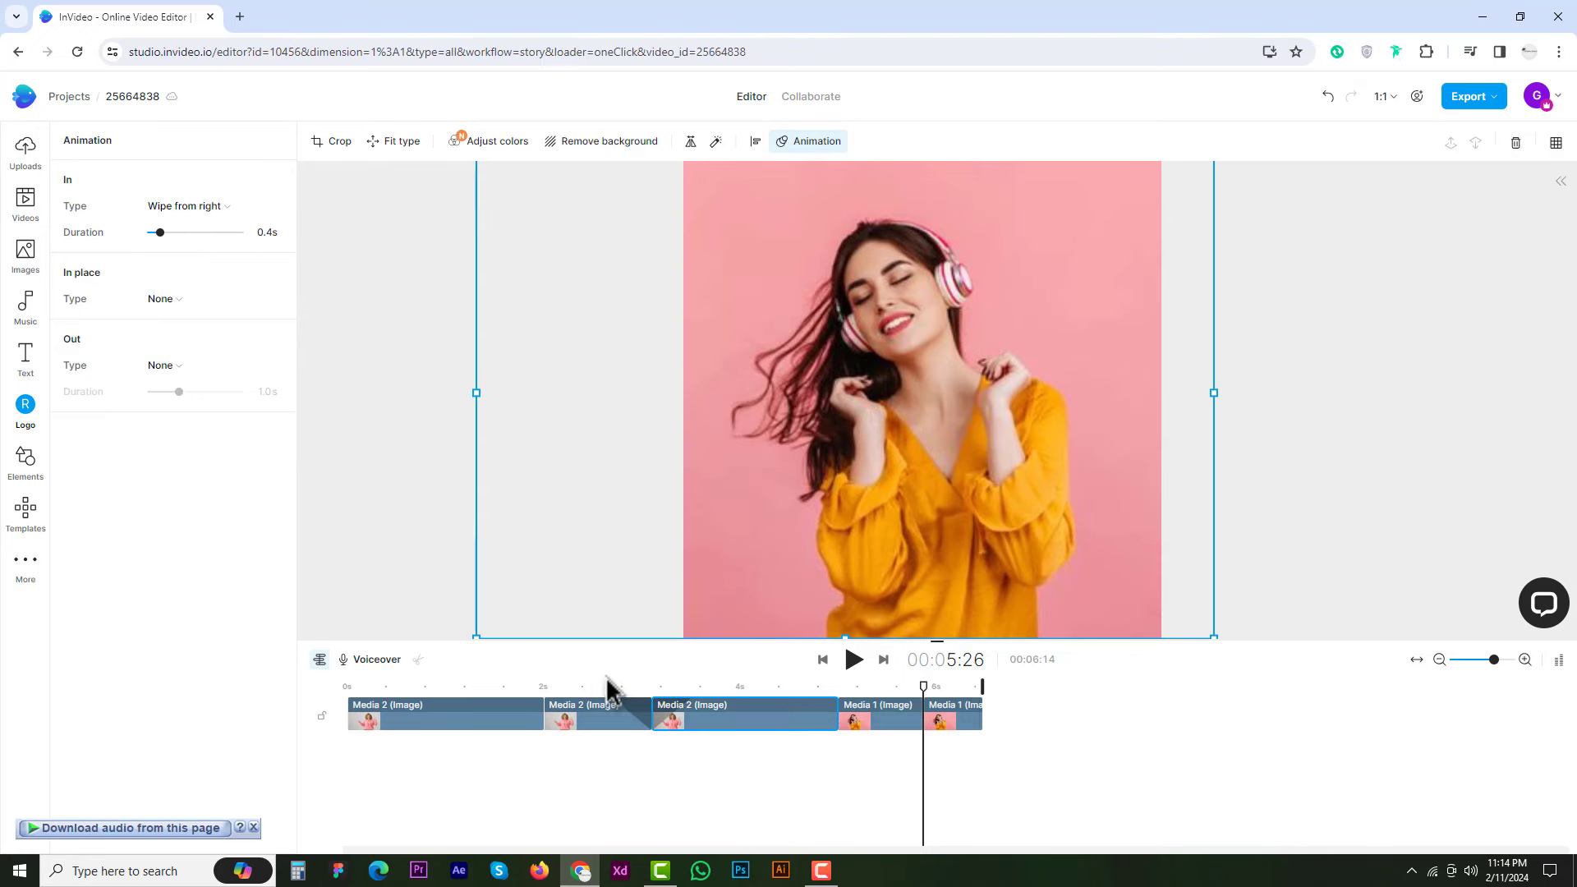
click(629, 704)
click(622, 707)
key(space)
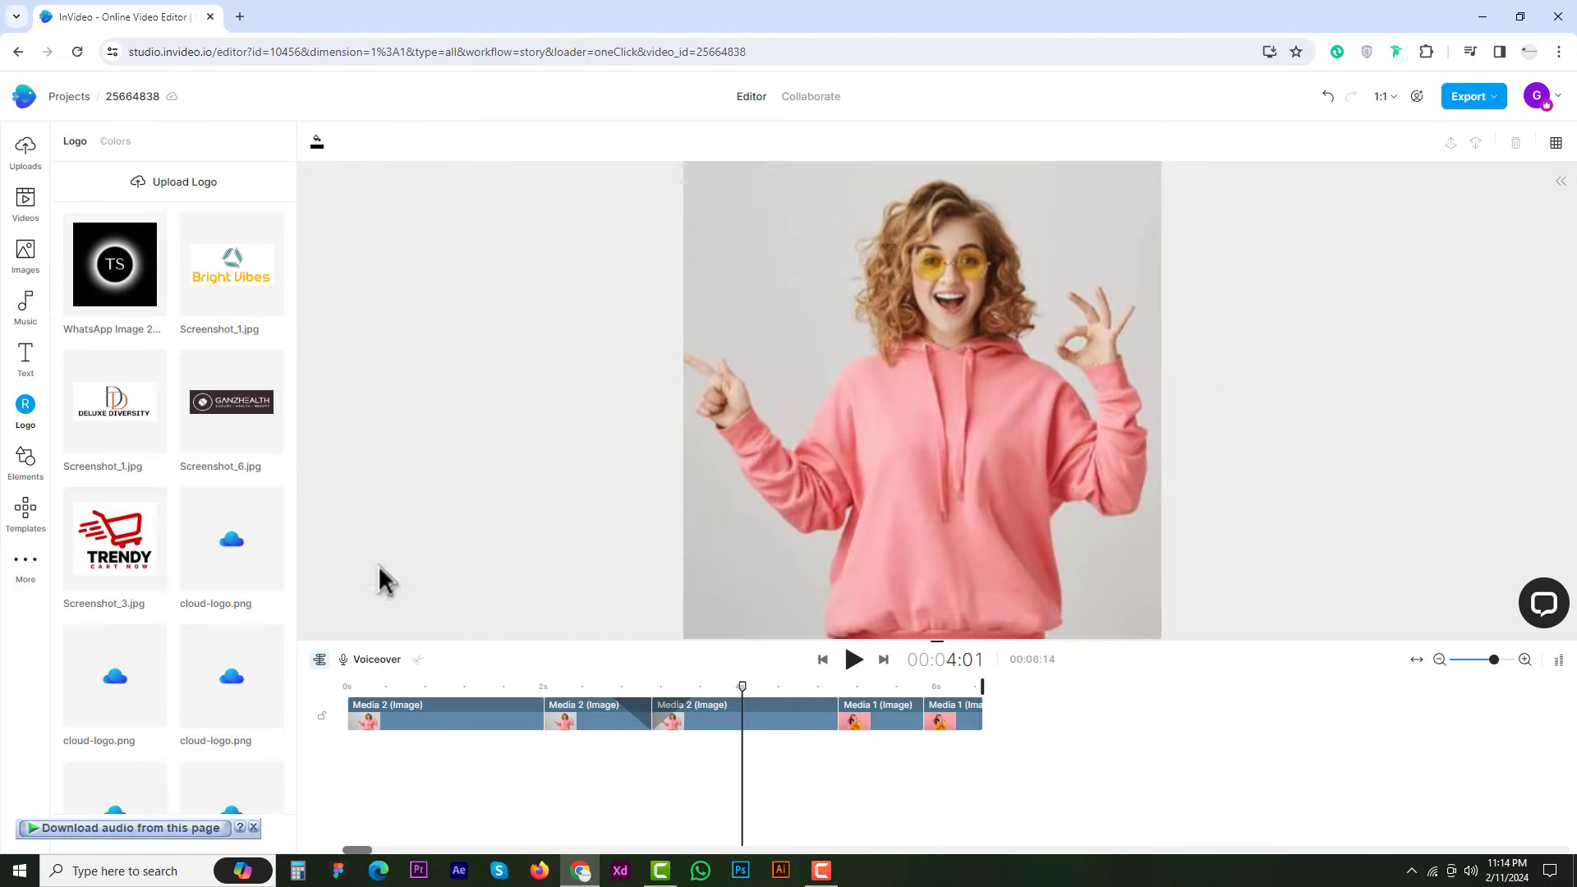
Glance at the music library, select the first Media 2 clip, and open the Text panel.
click(27, 311)
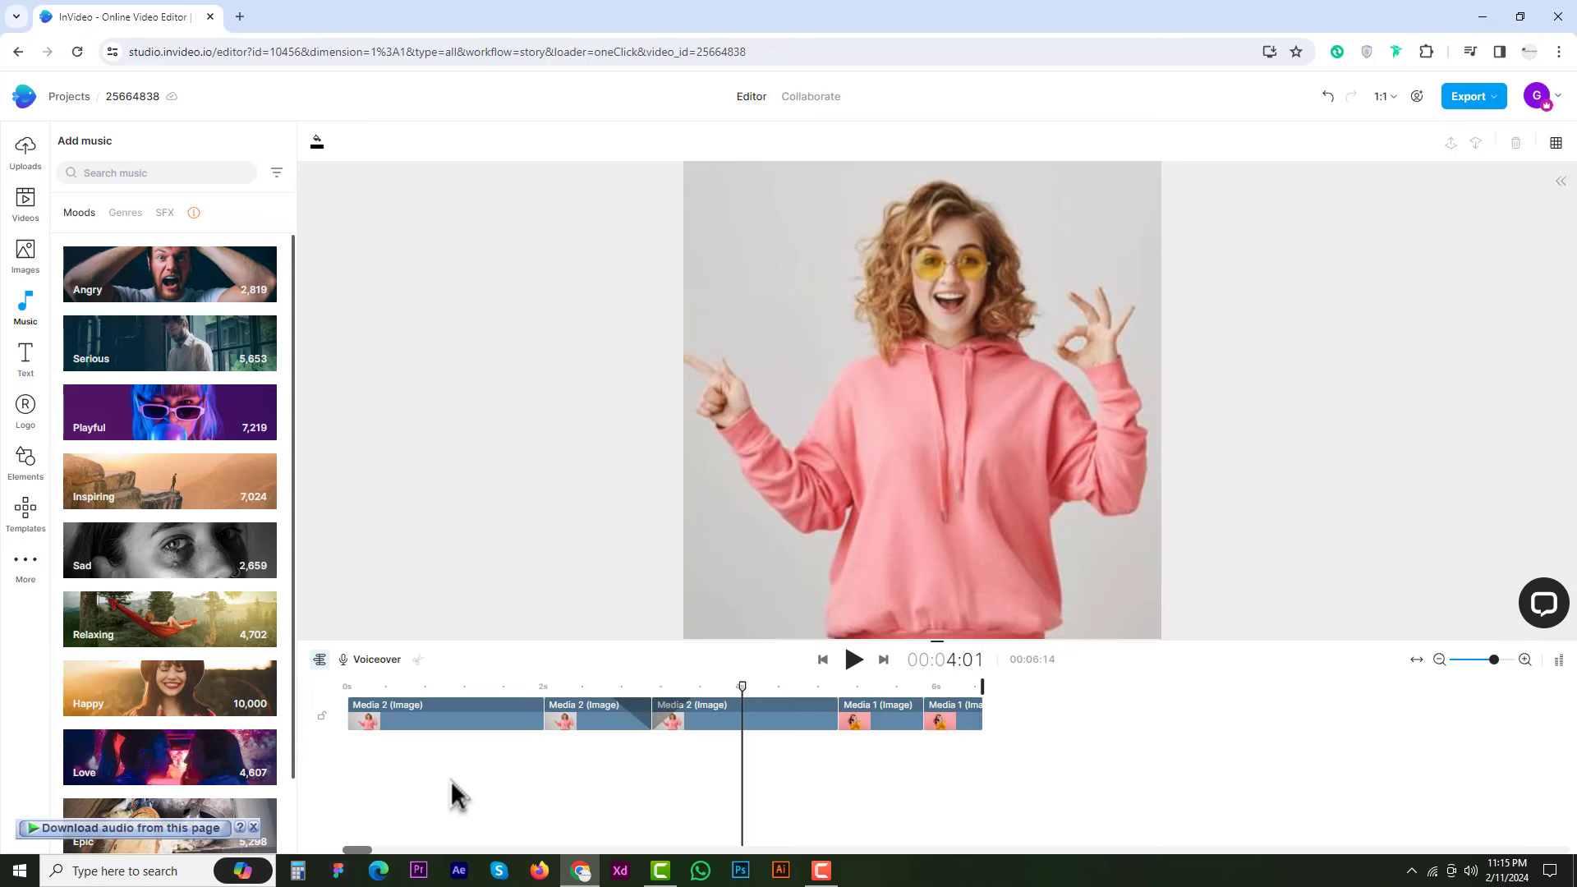
click(523, 721)
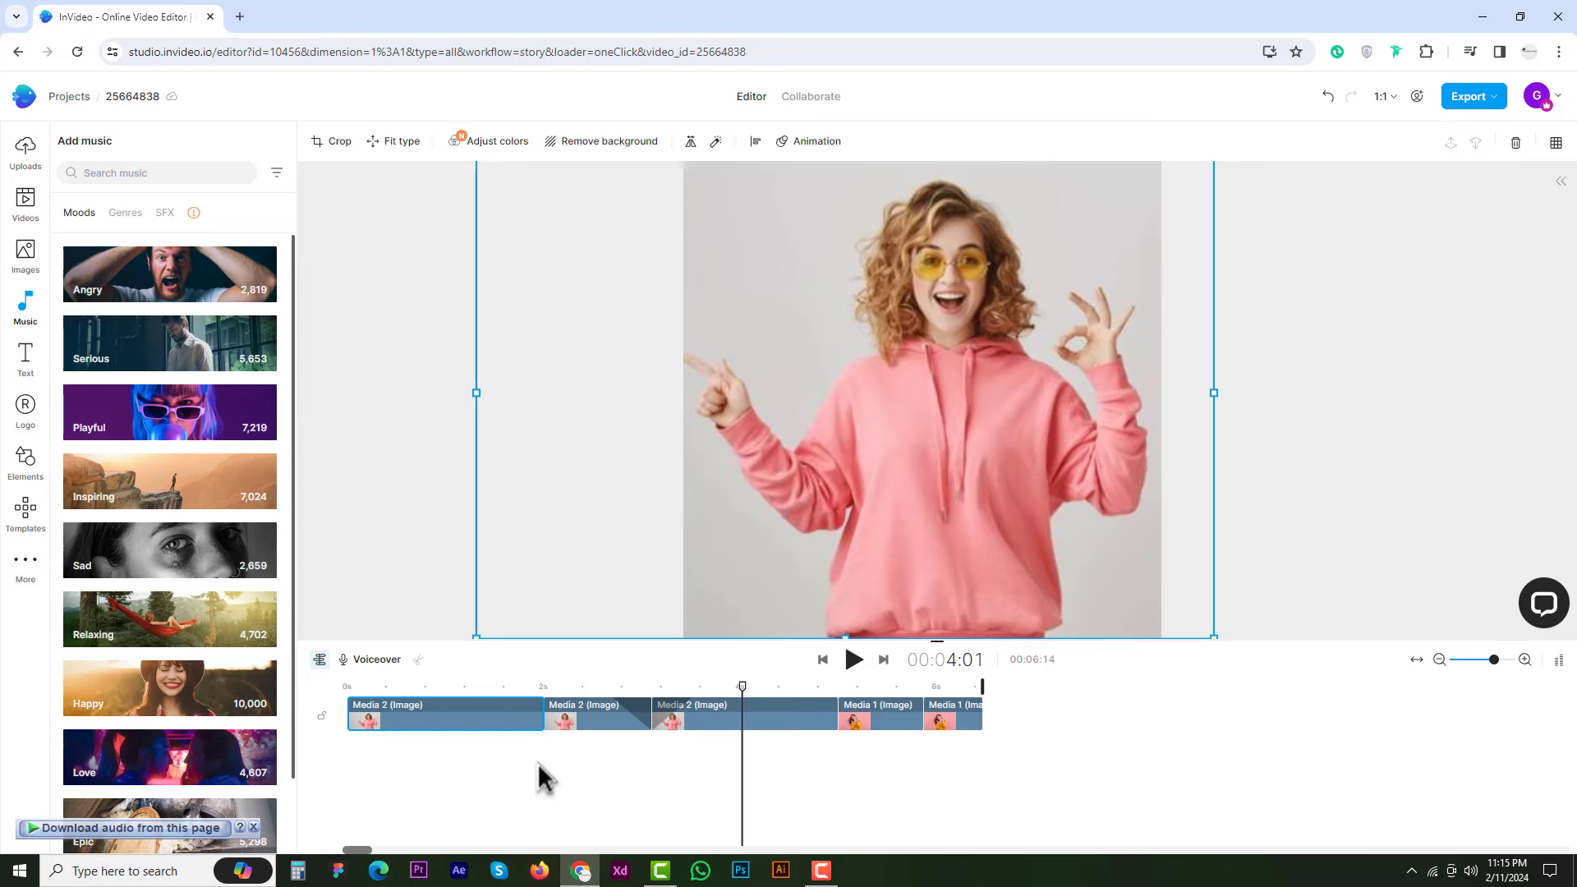
click(24, 354)
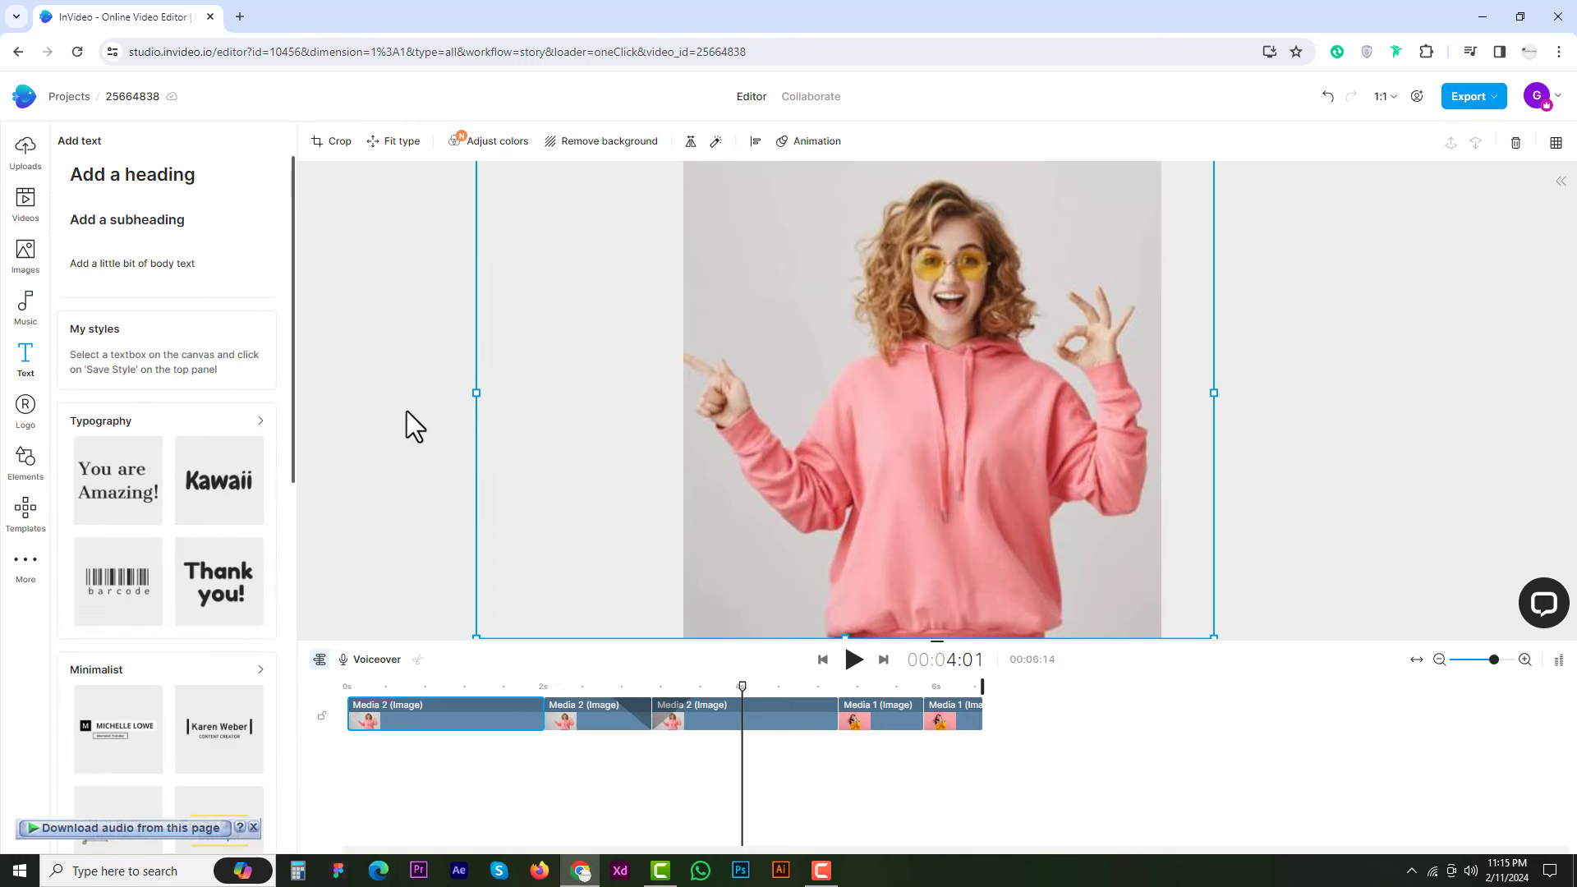
Add a heading text box starting at about 1.4 s, with its text centre-aligned.
drag(273, 230, 786, 444)
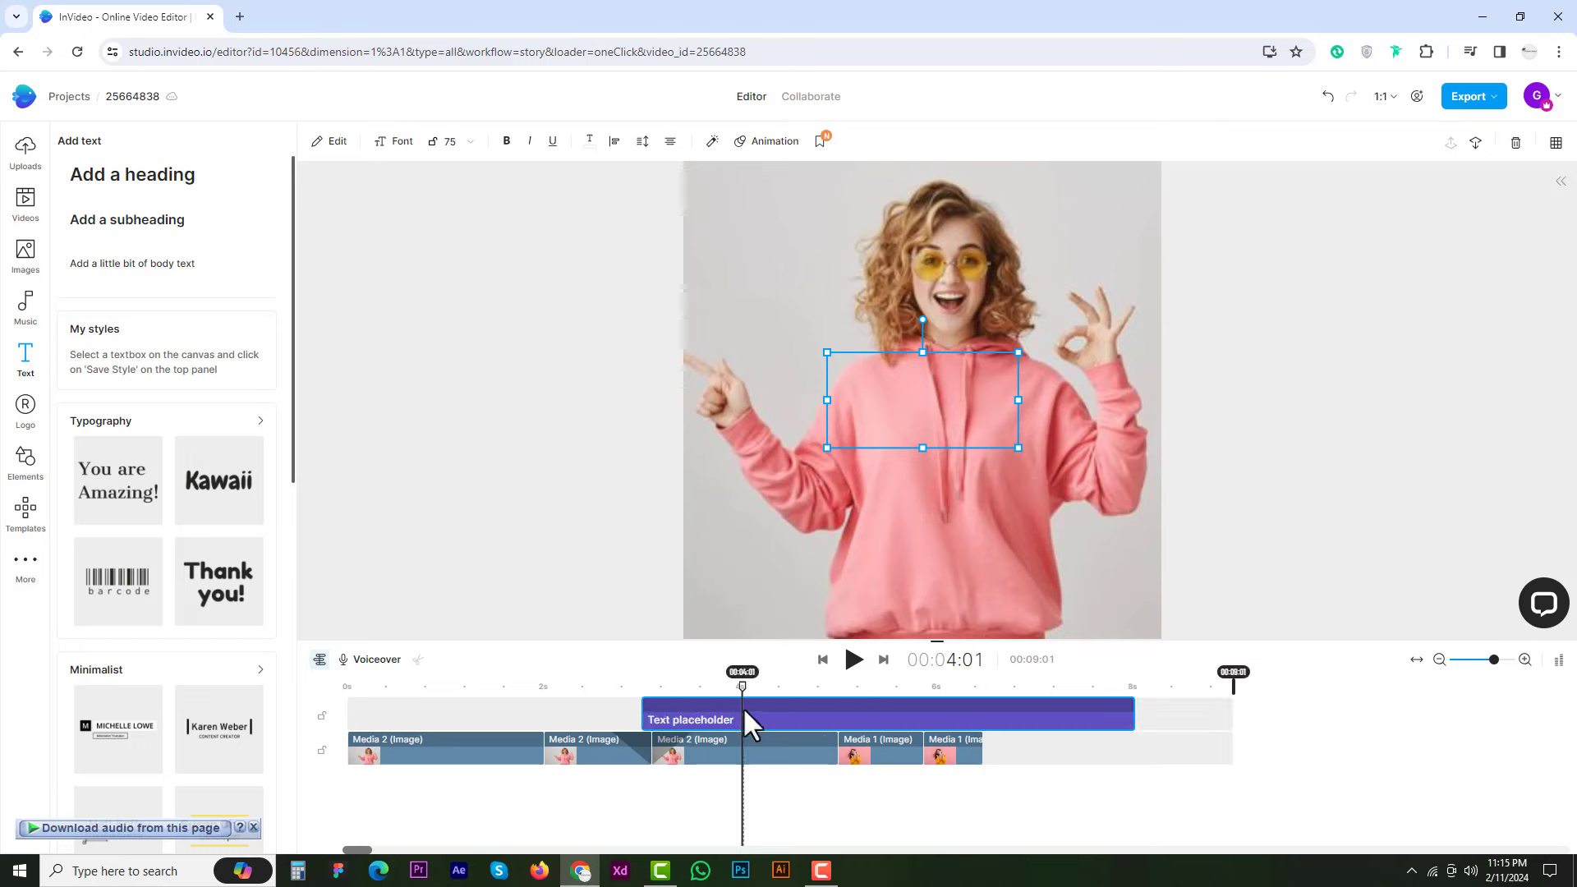
drag(858, 713, 719, 714)
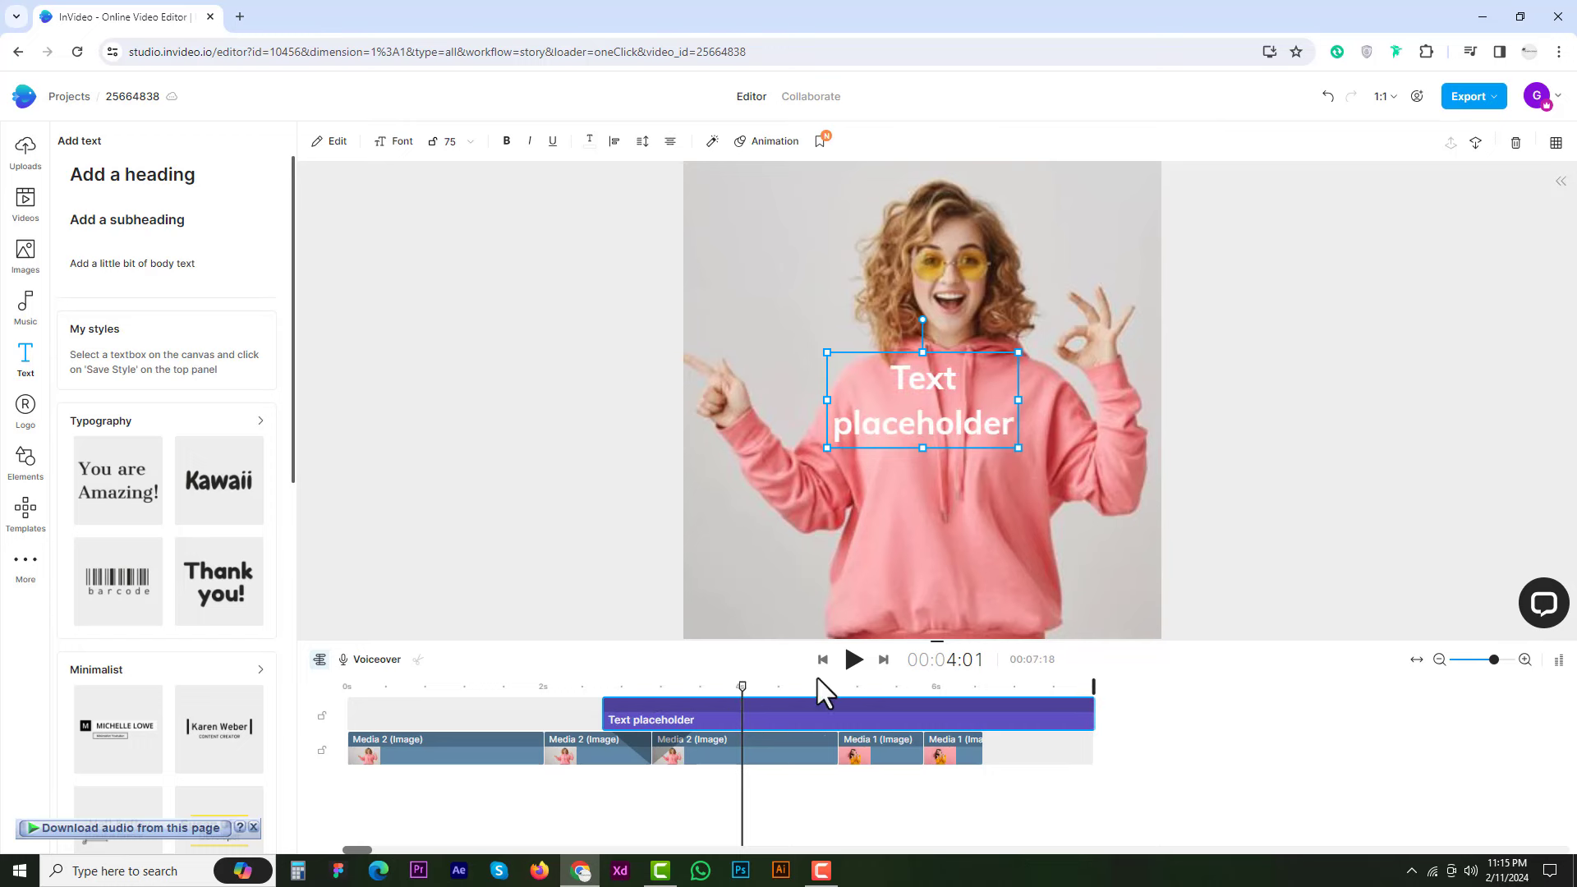
click(668, 142)
click(716, 168)
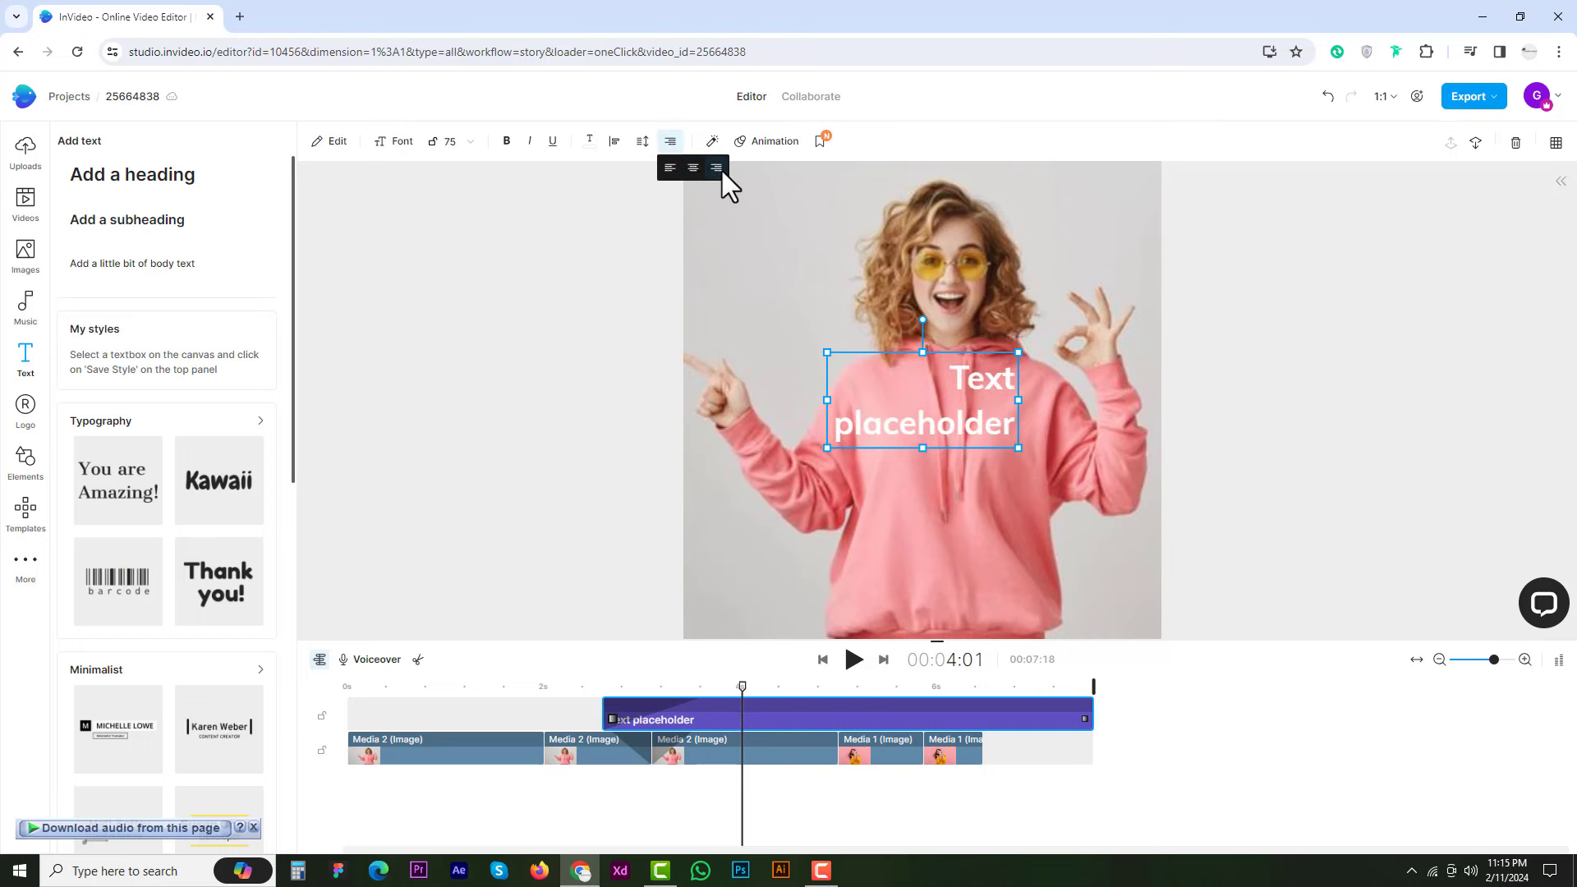
click(670, 167)
click(694, 168)
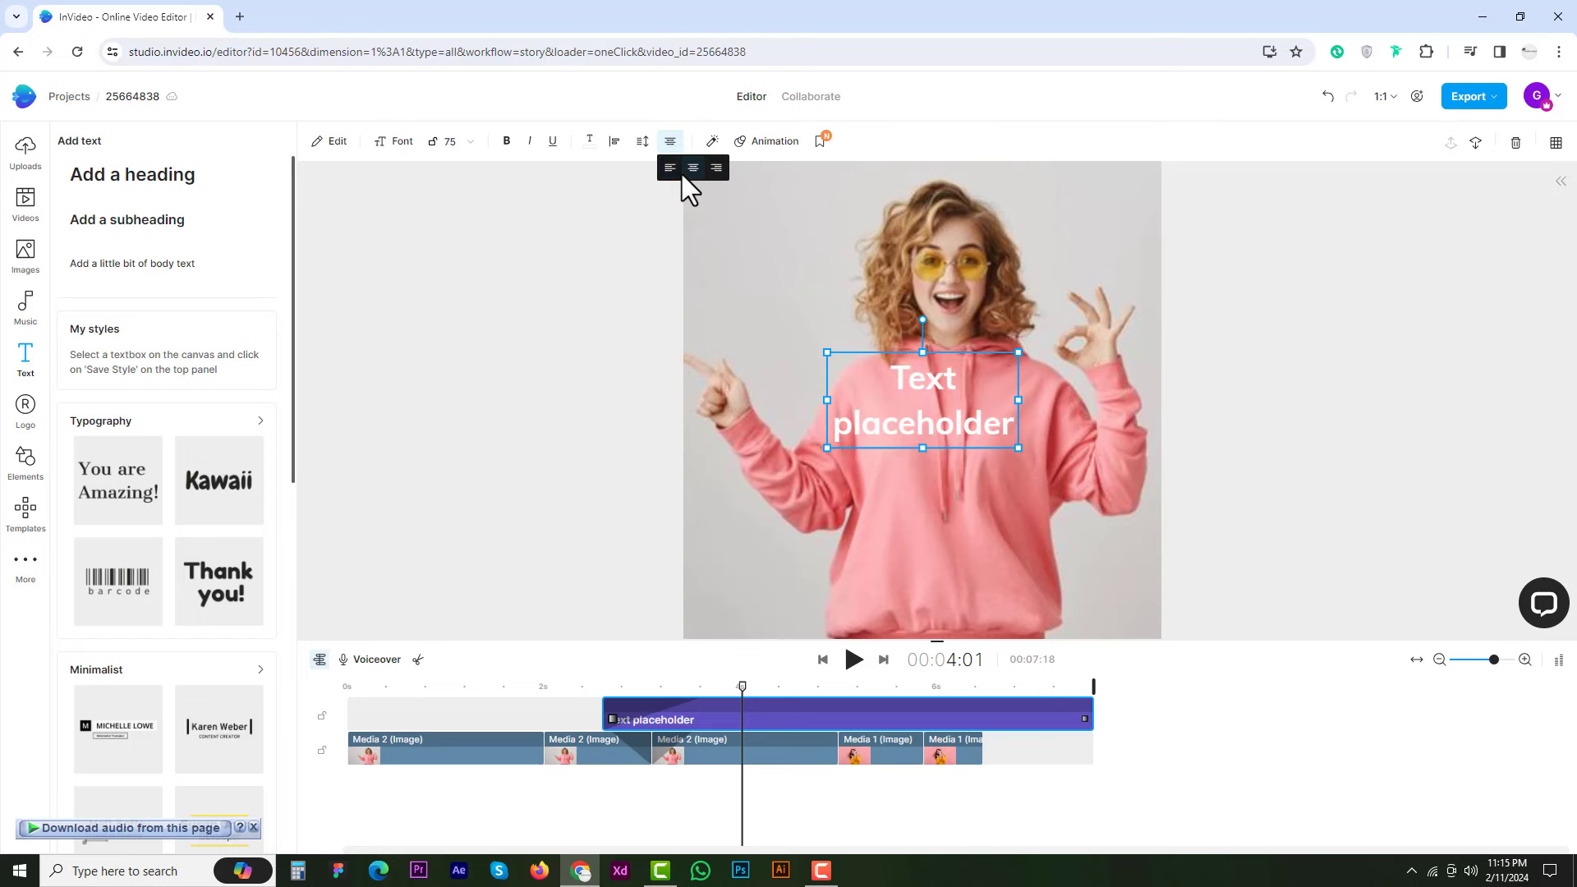
Centre the title horizontally on the canvas and make it bold italic.
click(615, 141)
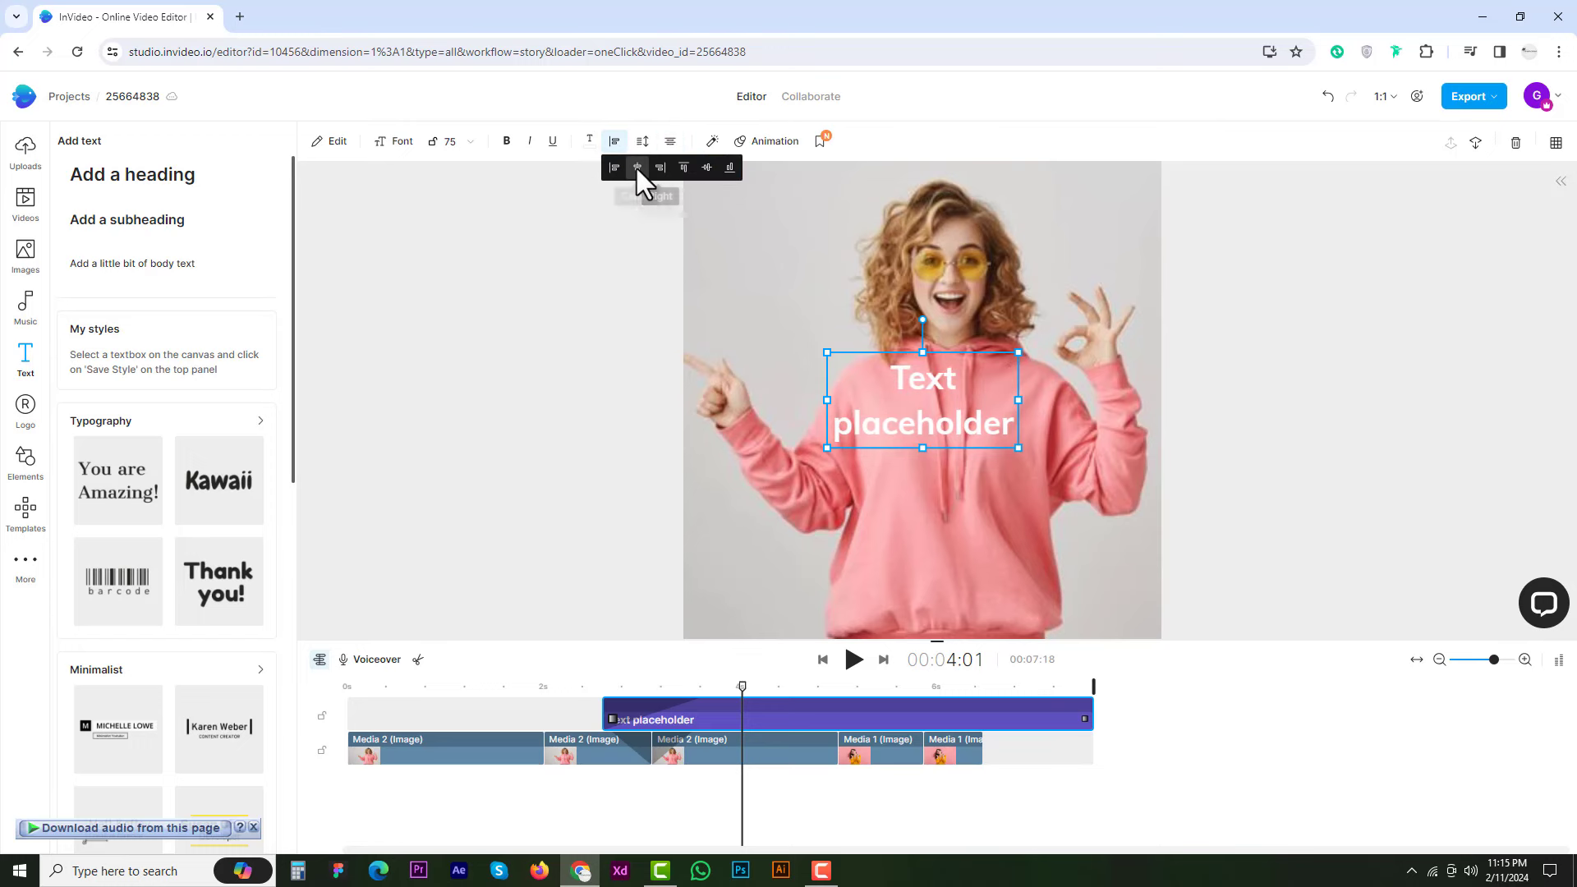
click(612, 168)
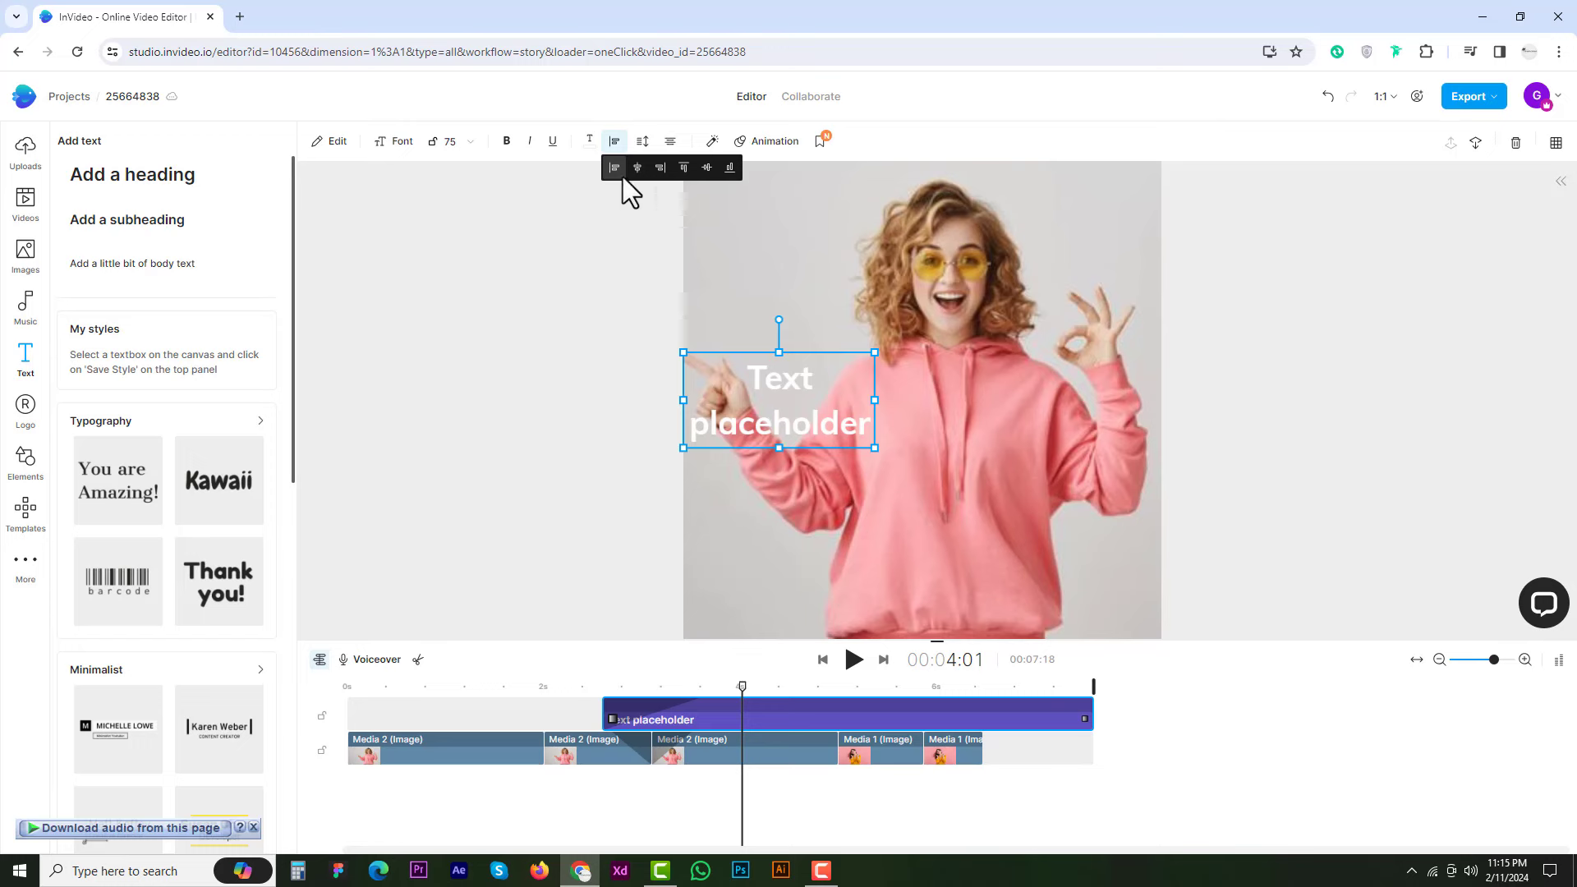
click(659, 167)
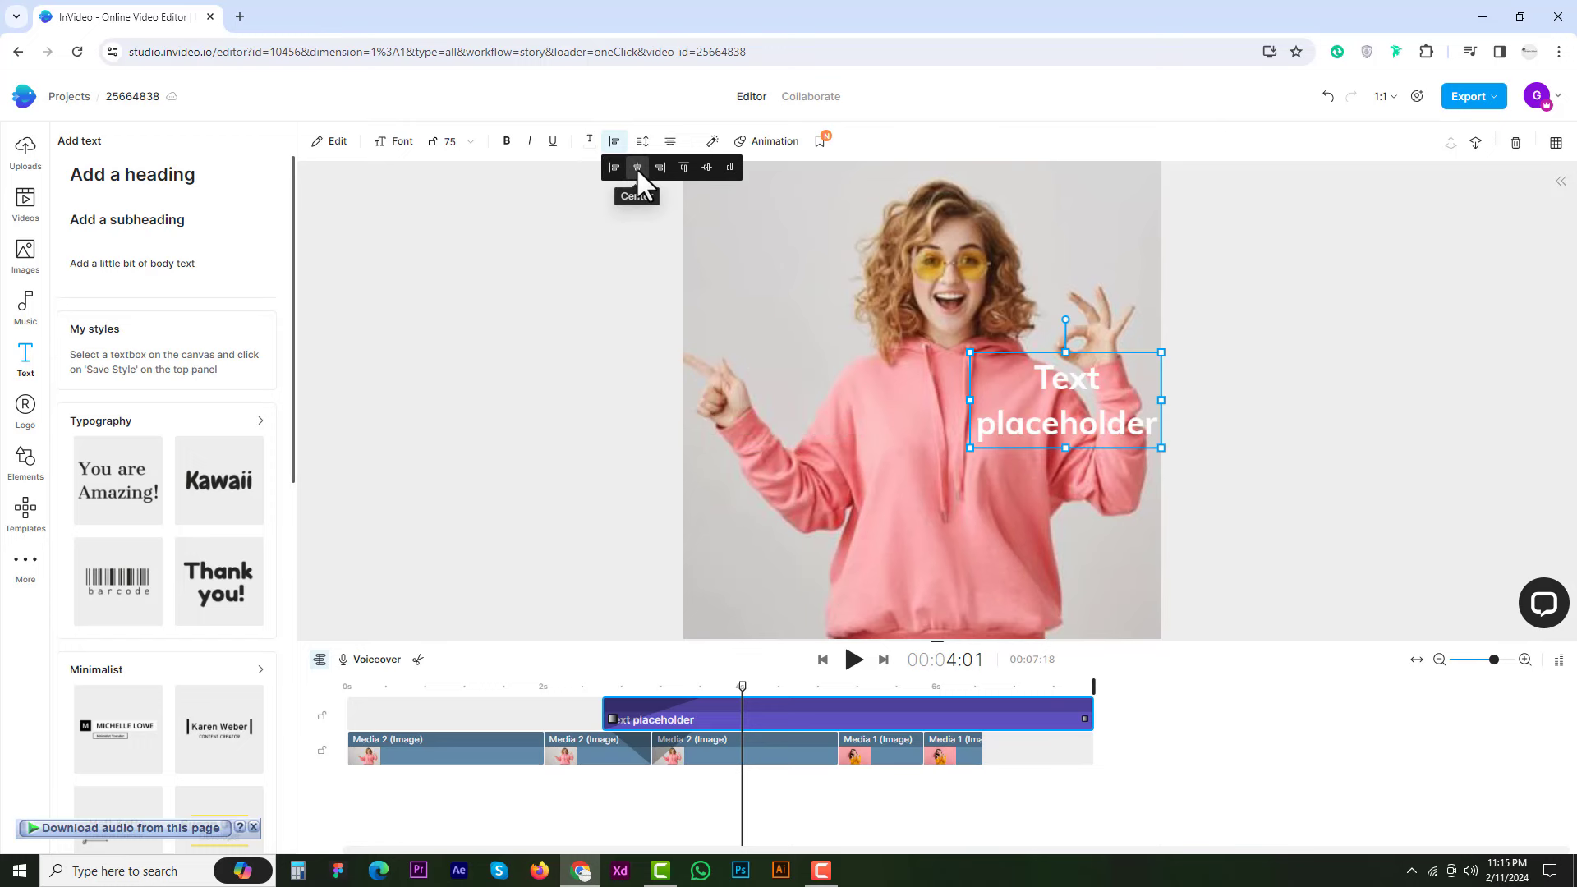
click(638, 168)
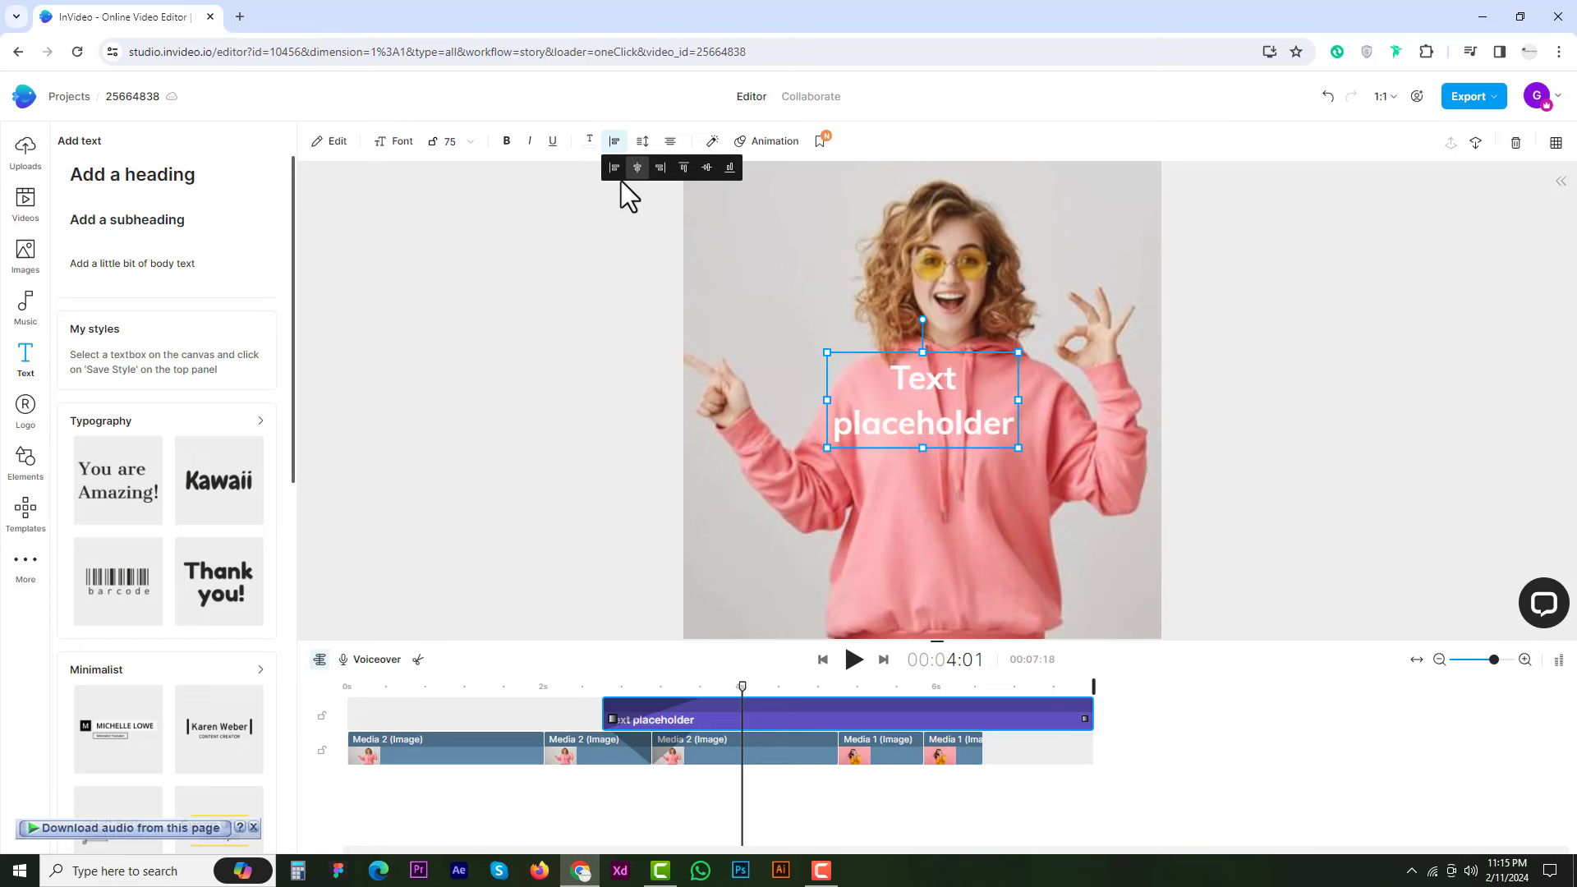
click(589, 141)
click(555, 143)
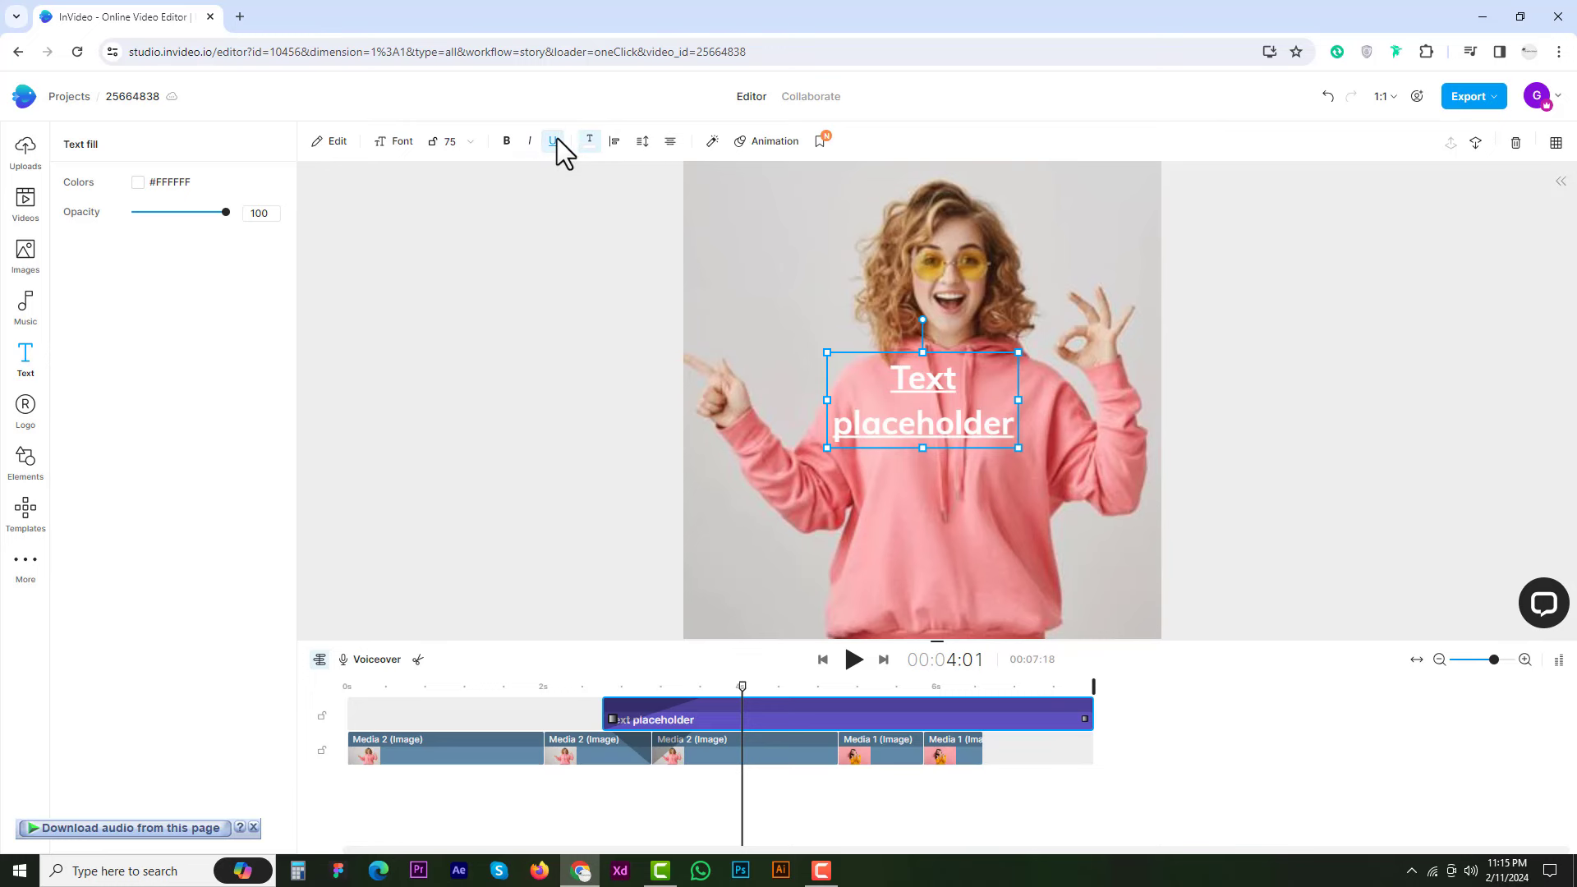
click(554, 143)
click(530, 144)
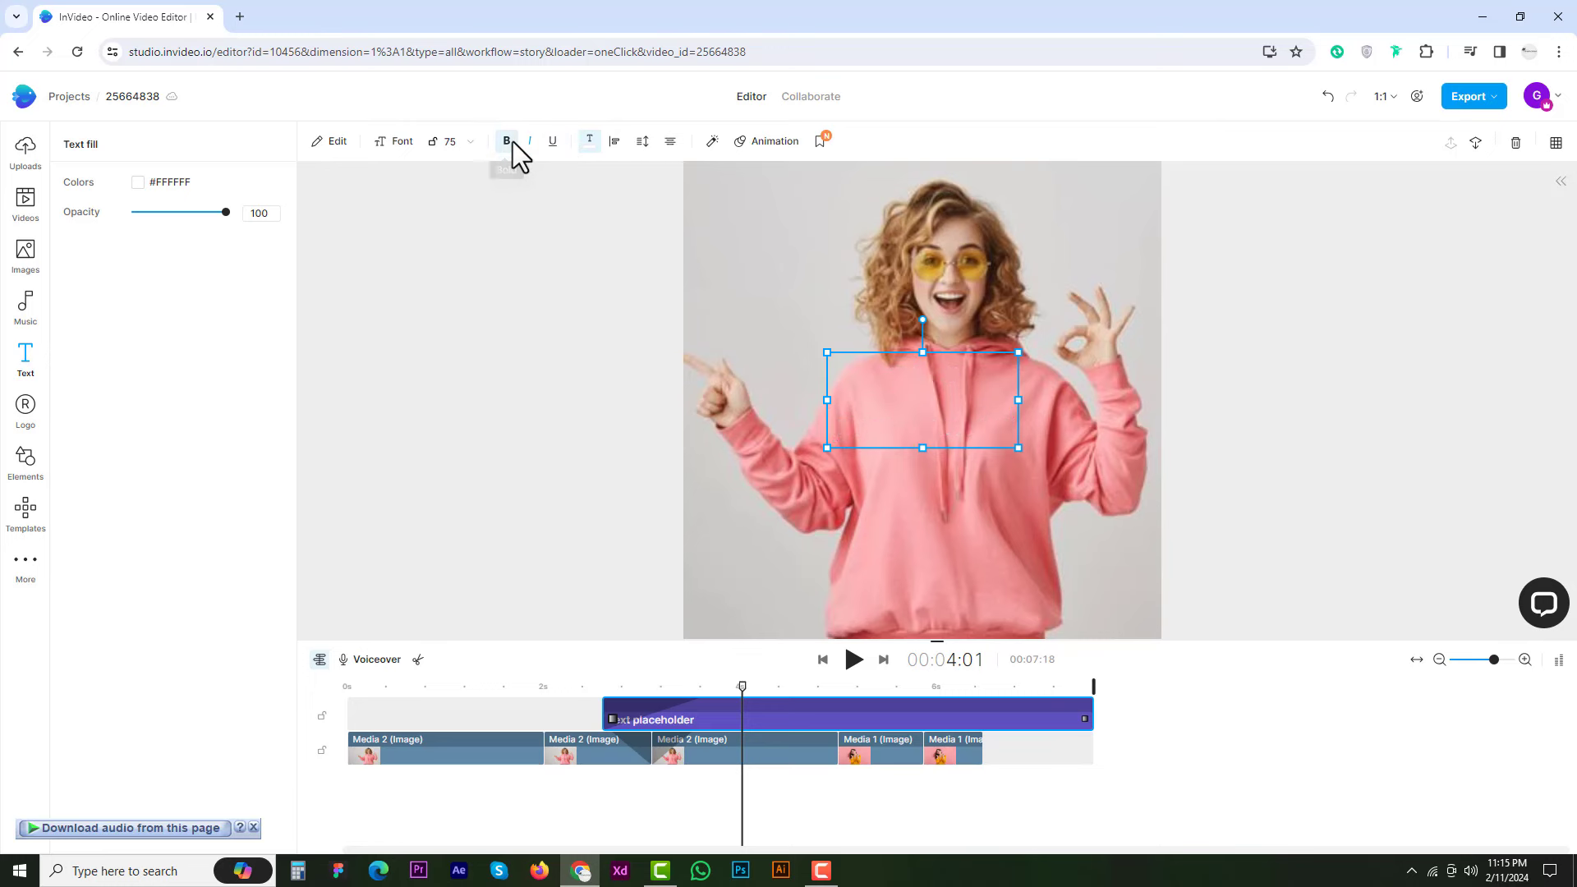
click(507, 143)
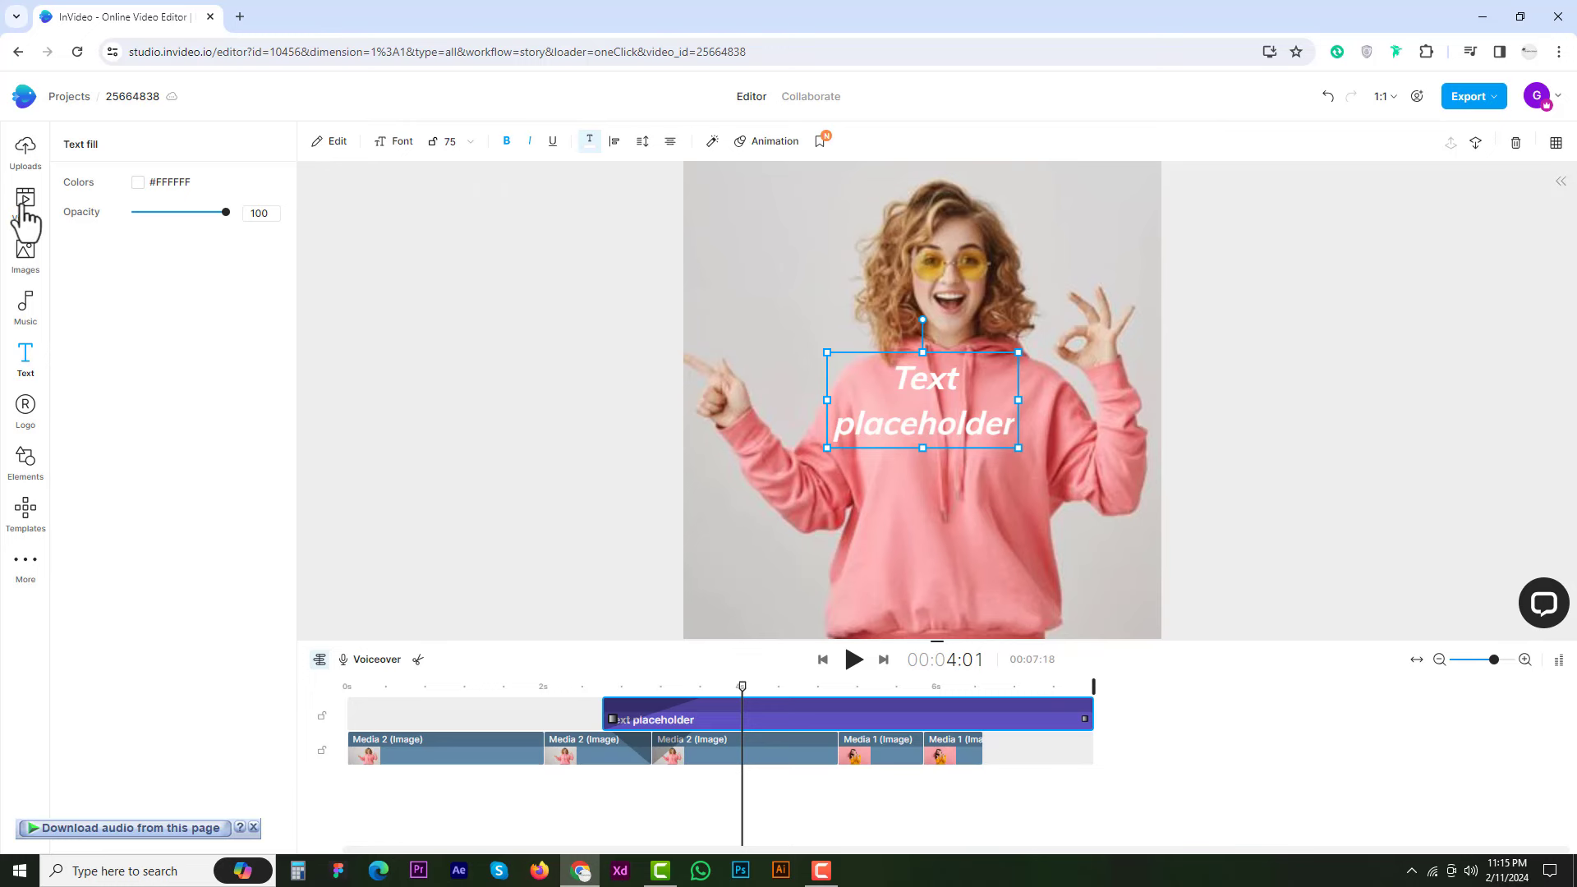
Search the stock video library for 'book'.
click(24, 210)
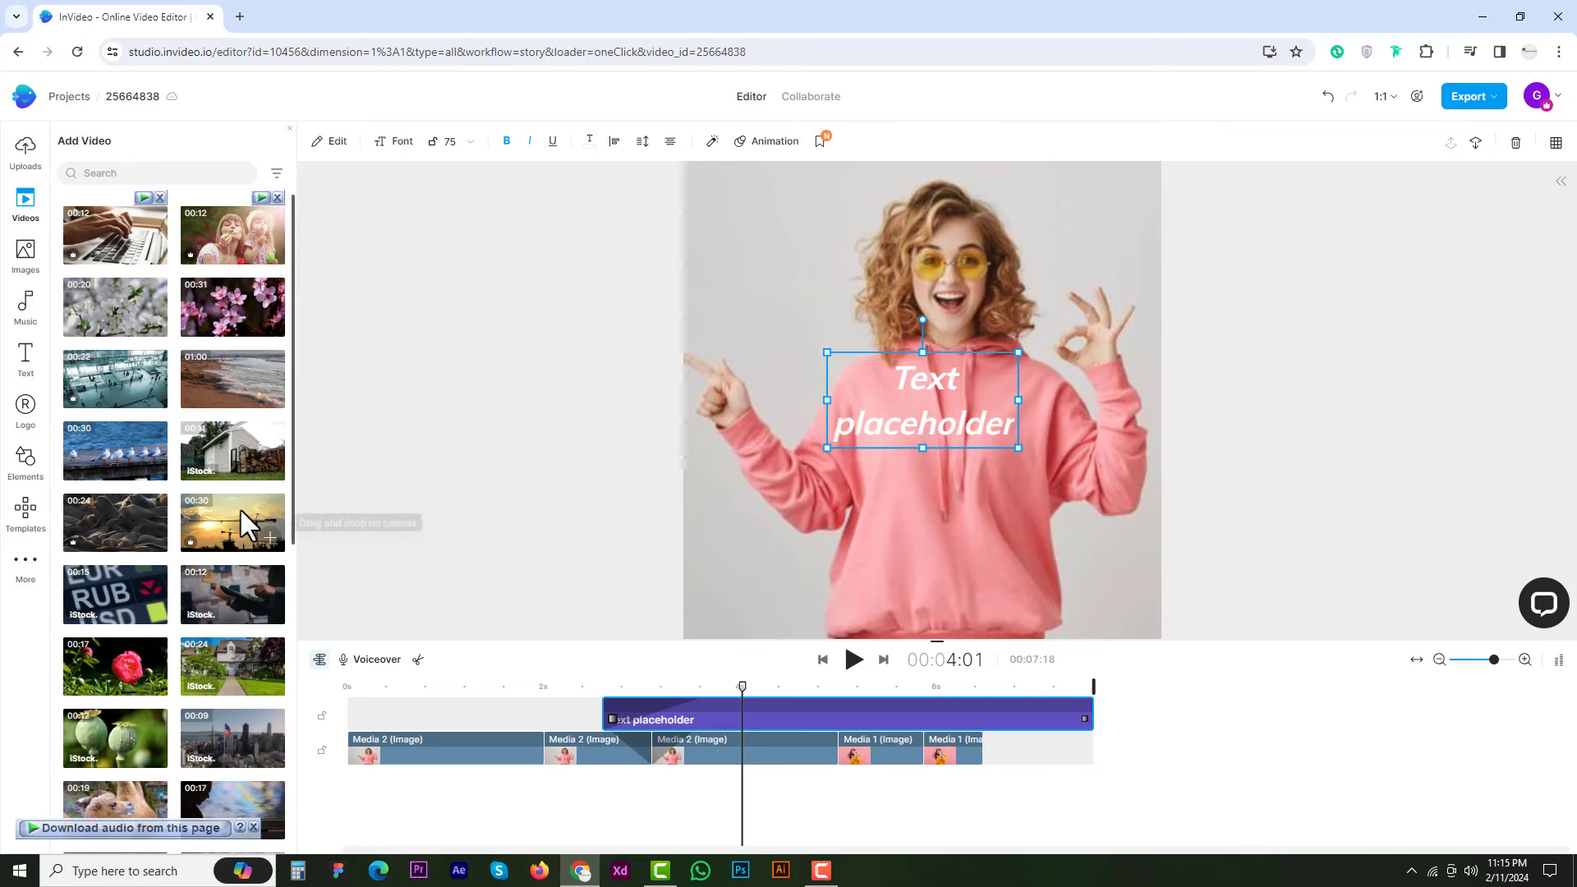
click(110, 173)
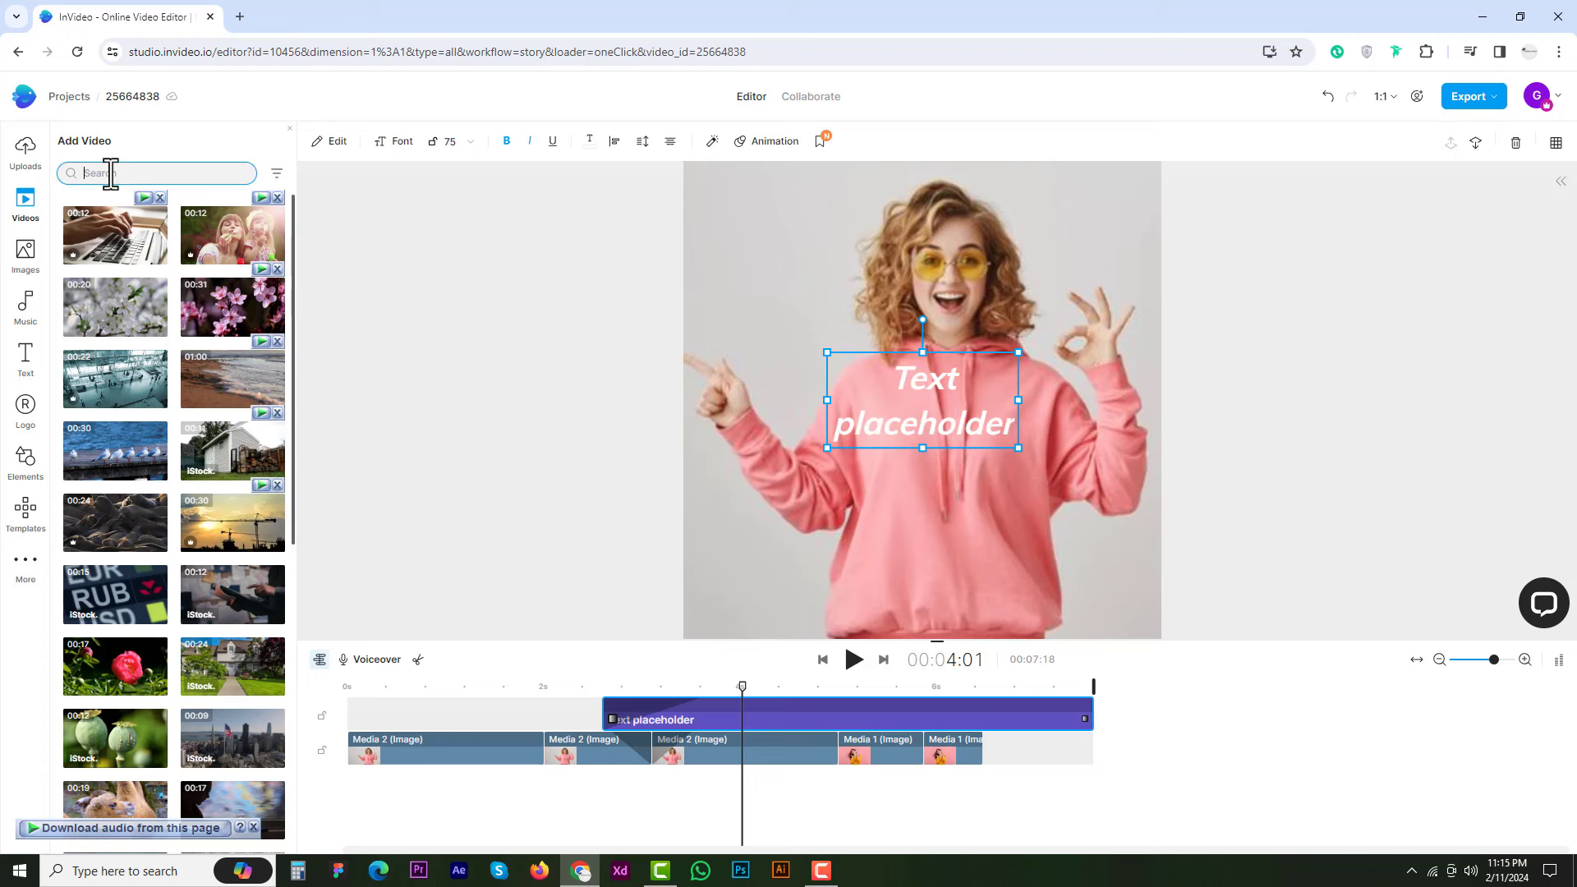
text(book)
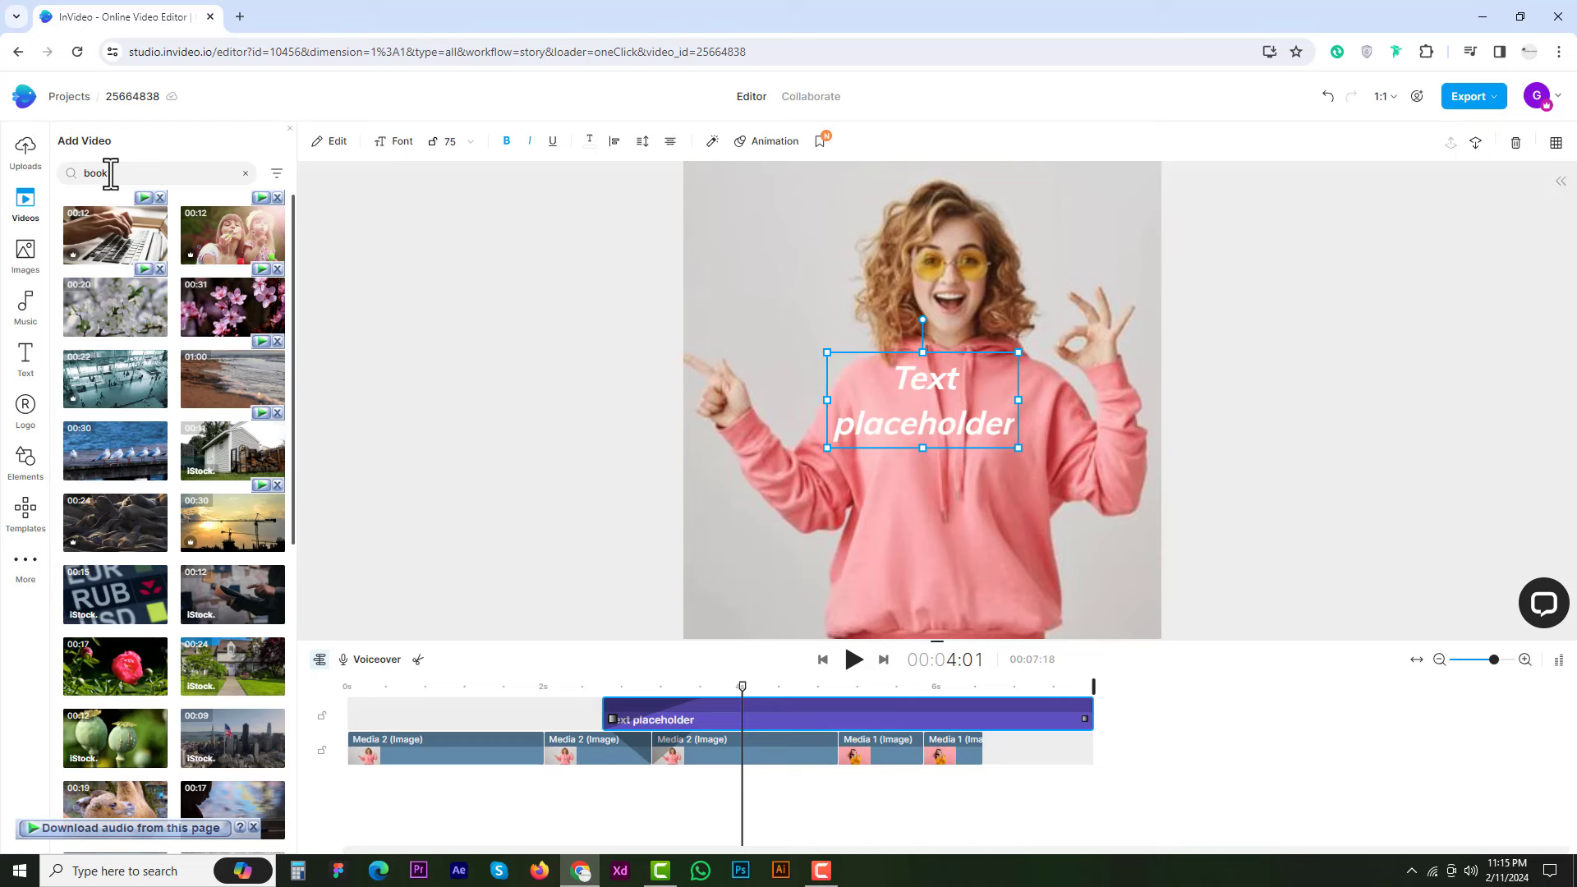
click(110, 172)
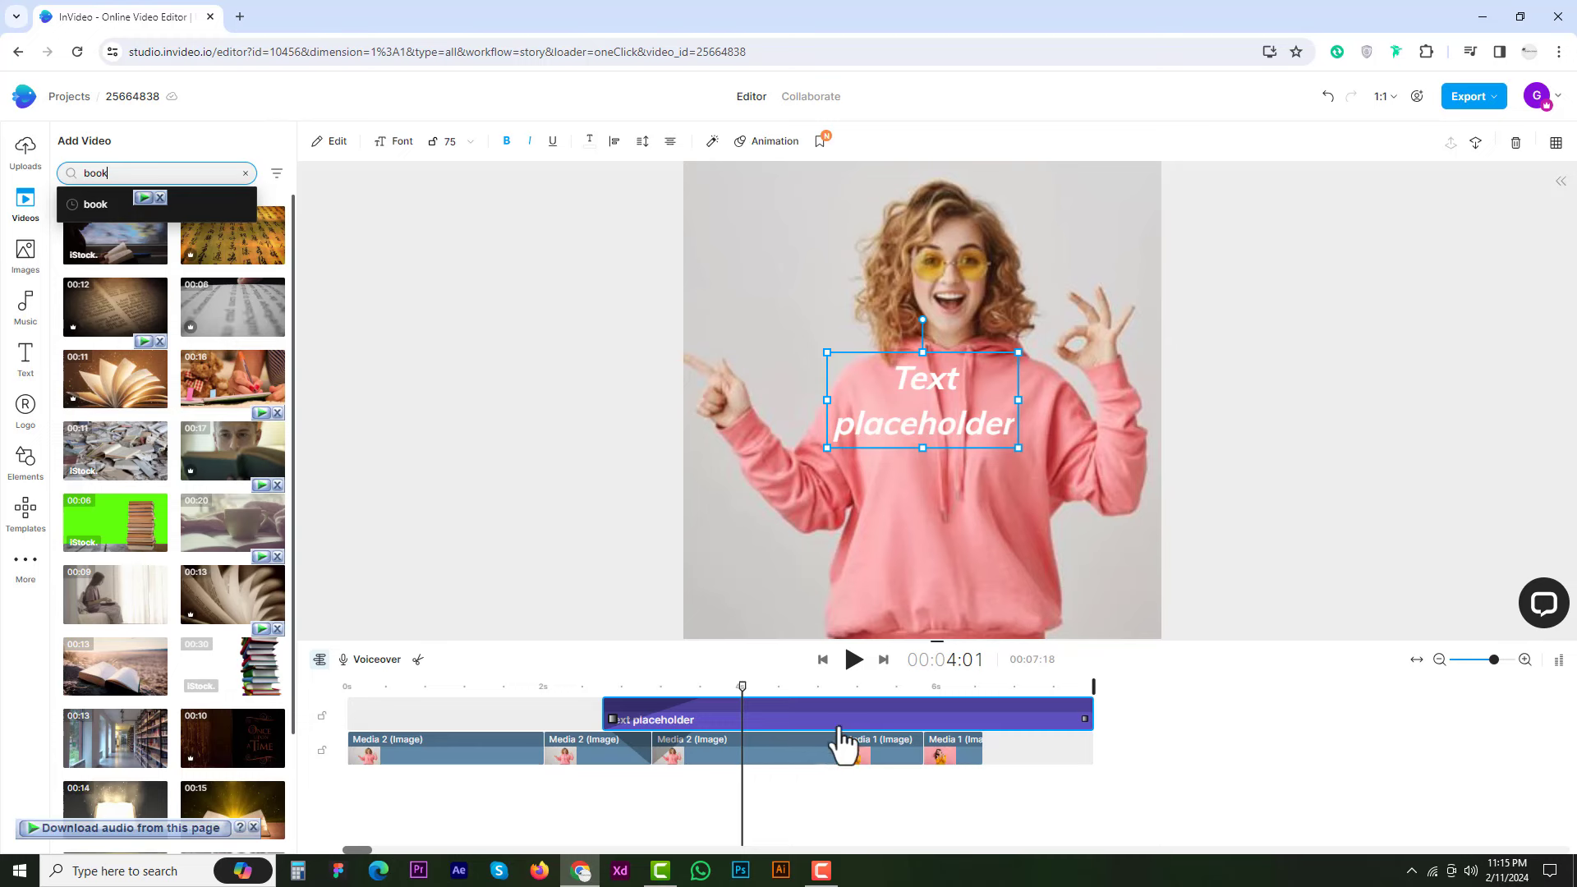
Drag the Text placeholder clip left on the timeline so it starts at 0 s.
drag(805, 719, 574, 719)
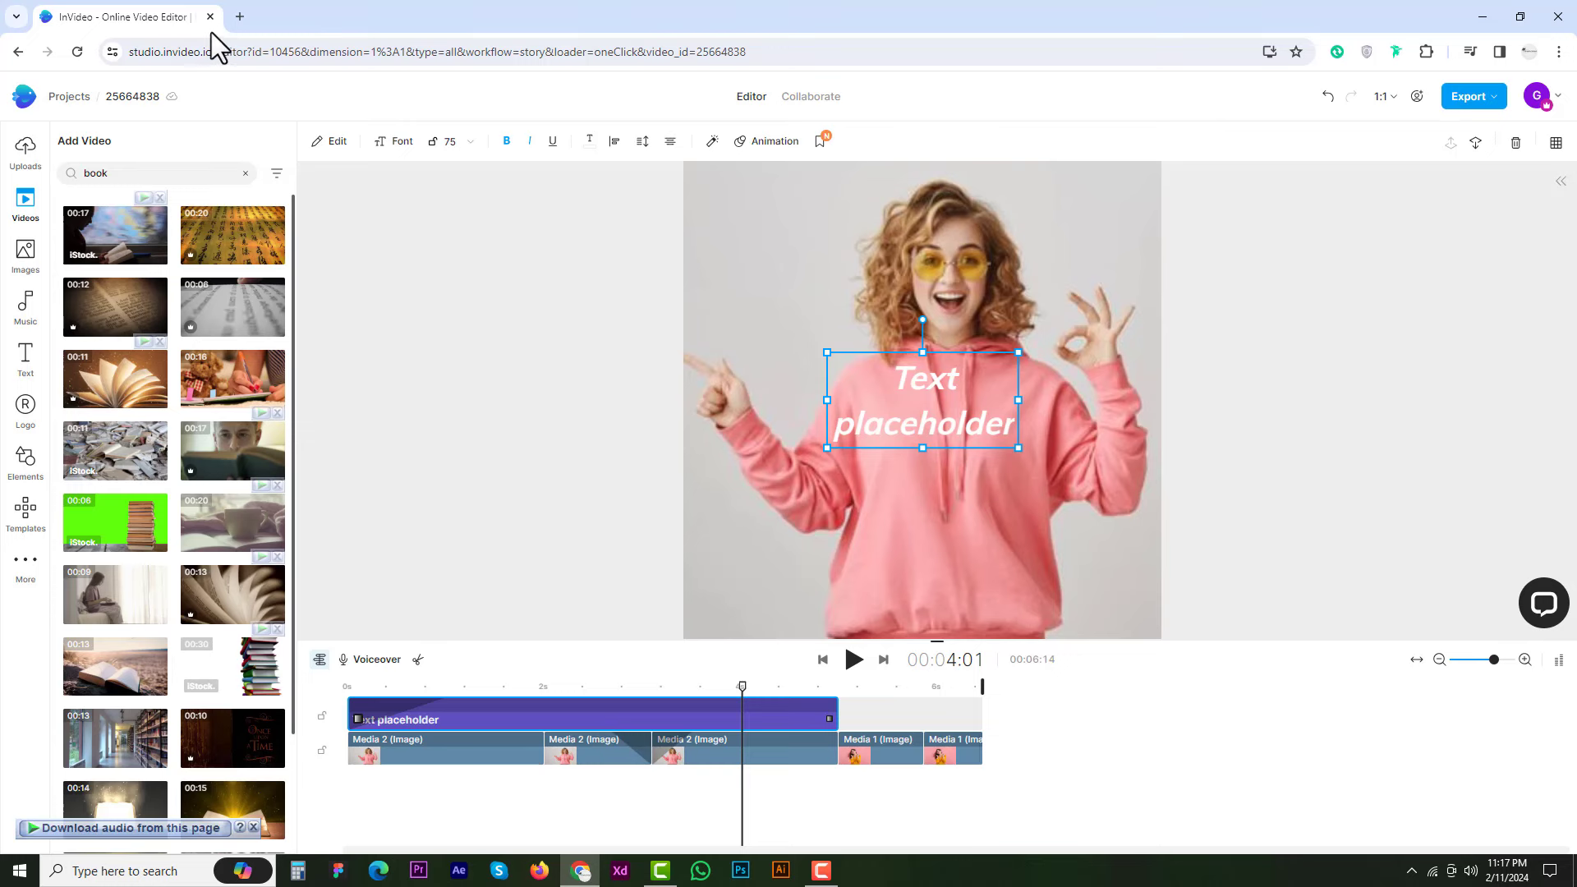
Deselect the title, then open and close a guest browsing window.
click(406, 365)
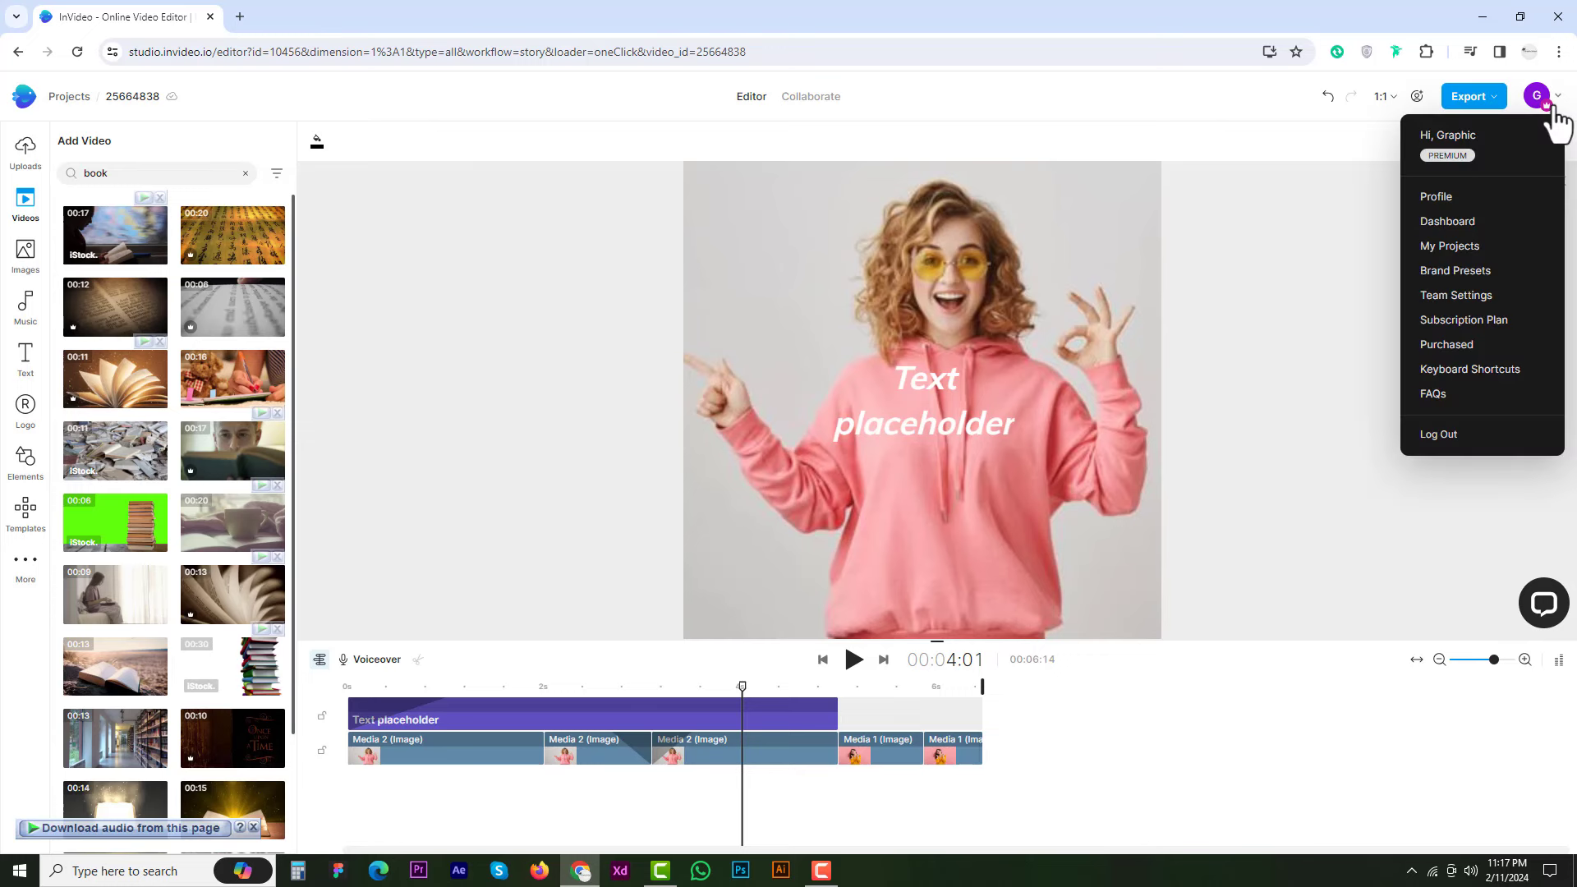
click(1529, 51)
click(1373, 388)
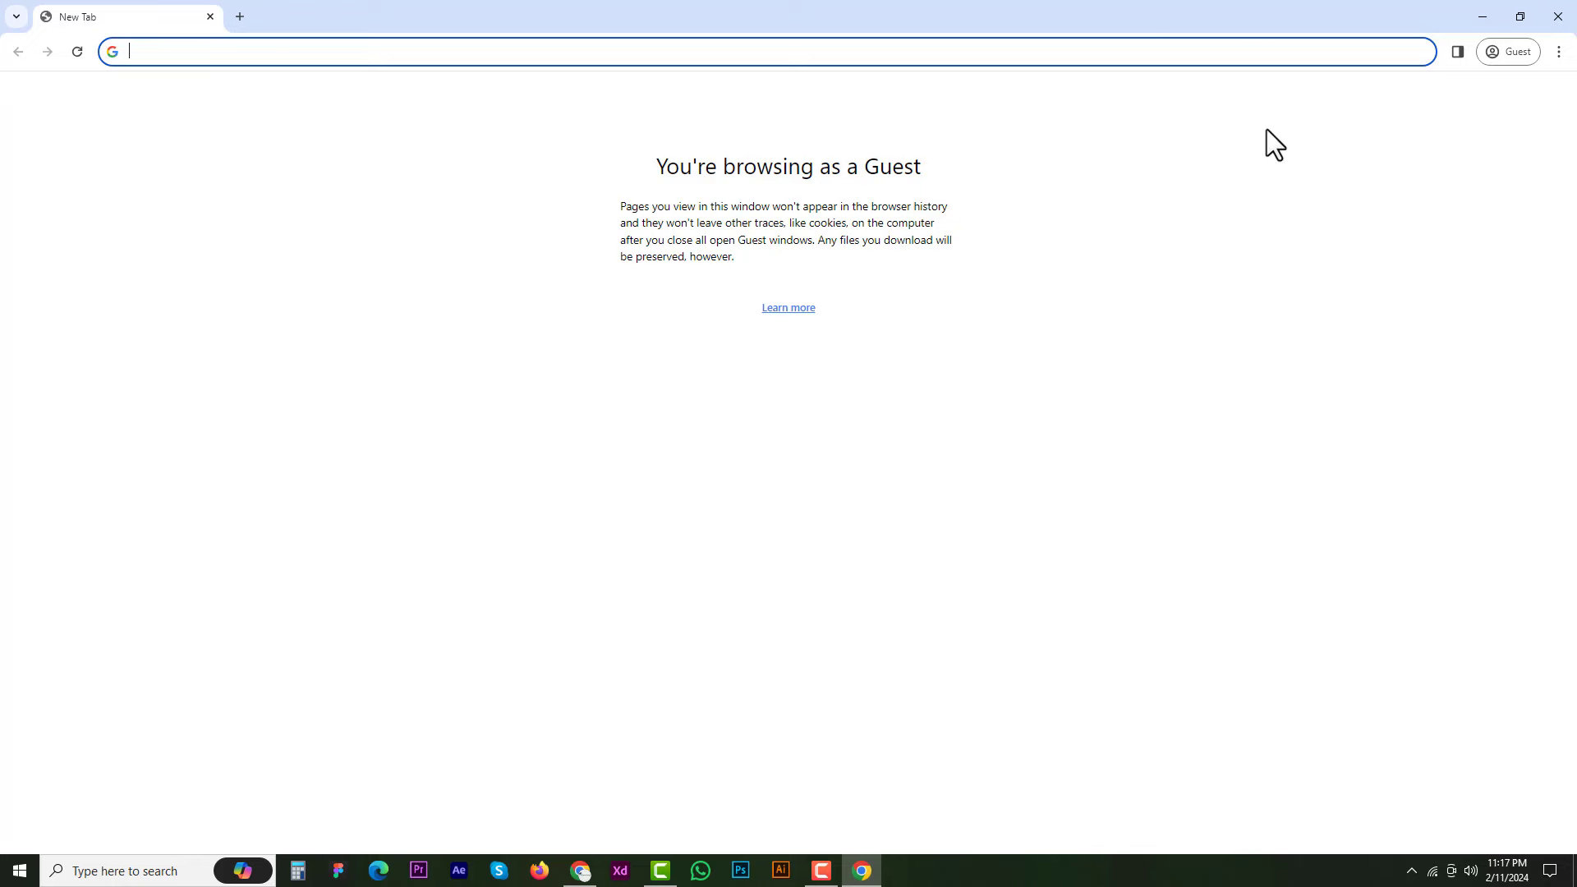
click(1558, 17)
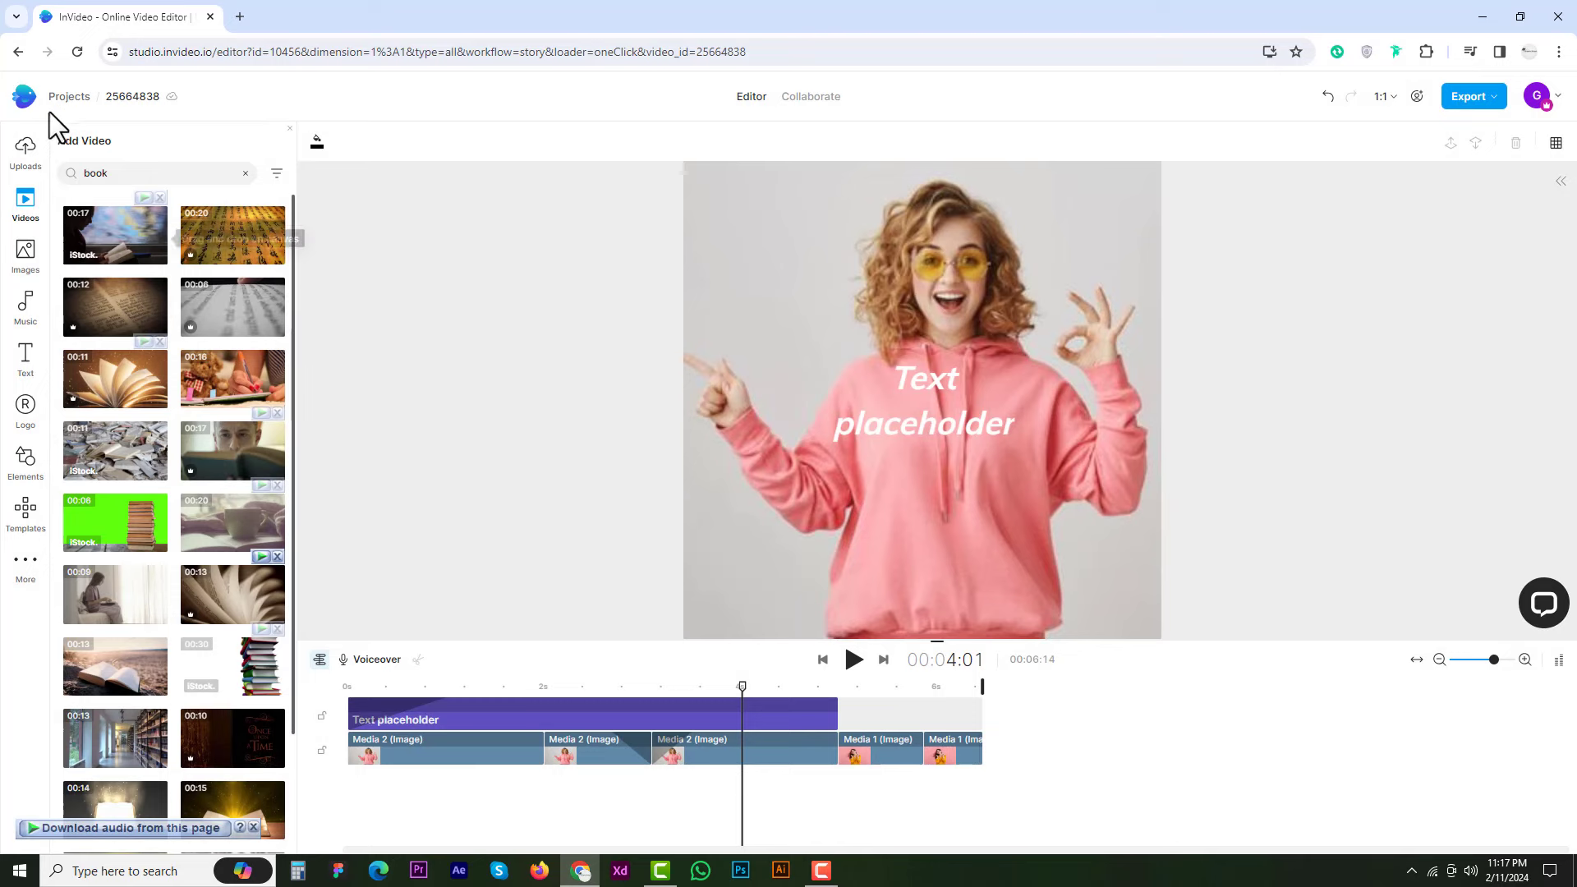
From the projects list, open the first project's latest version for editing.
click(64, 95)
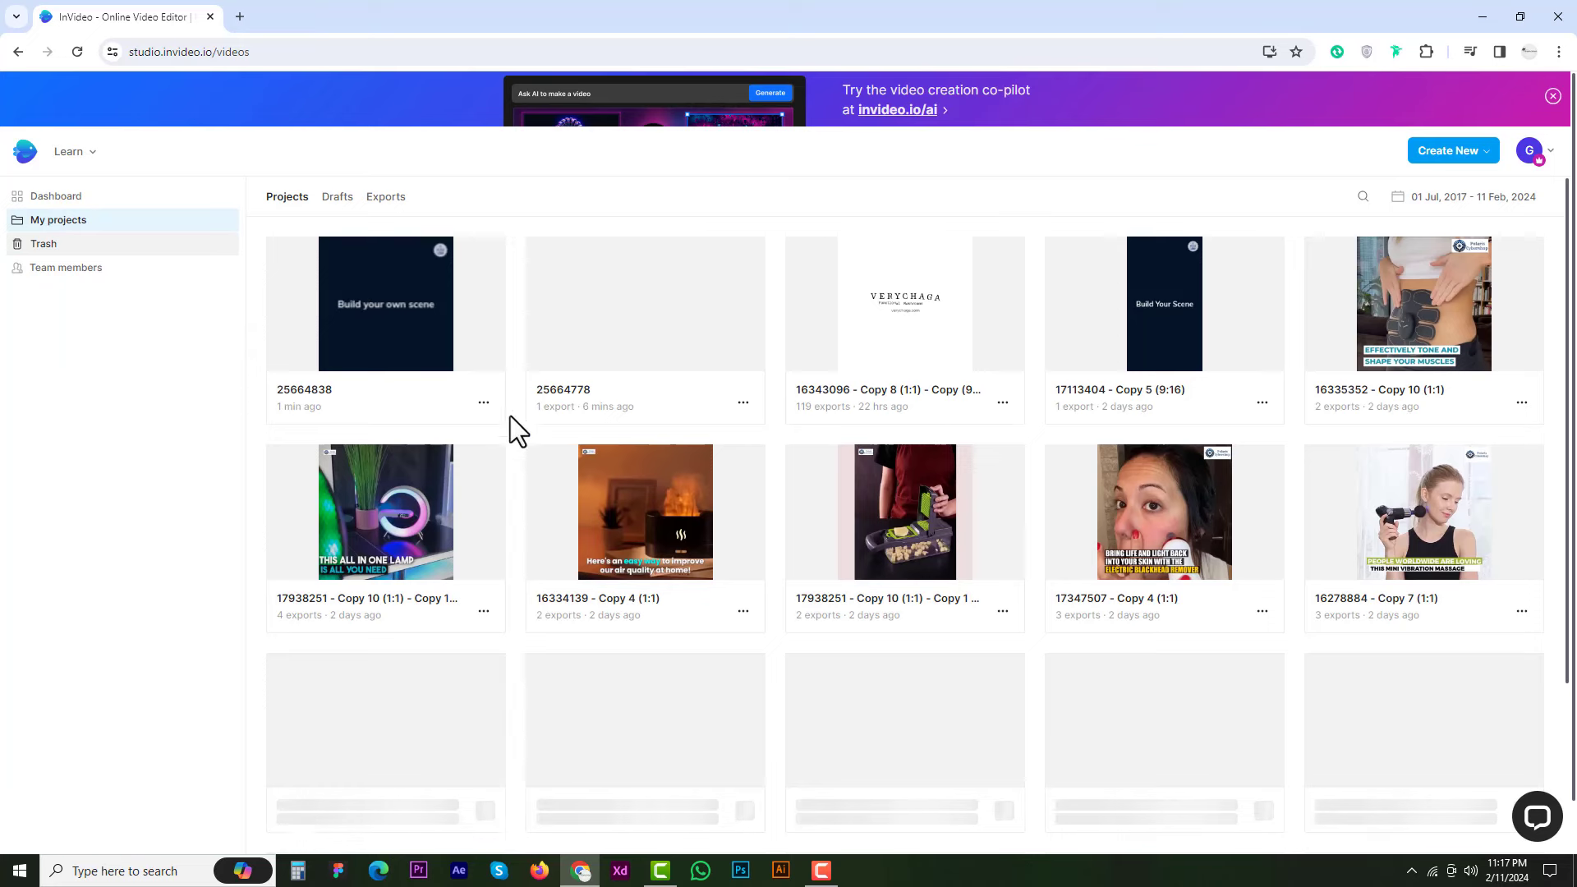
click(484, 402)
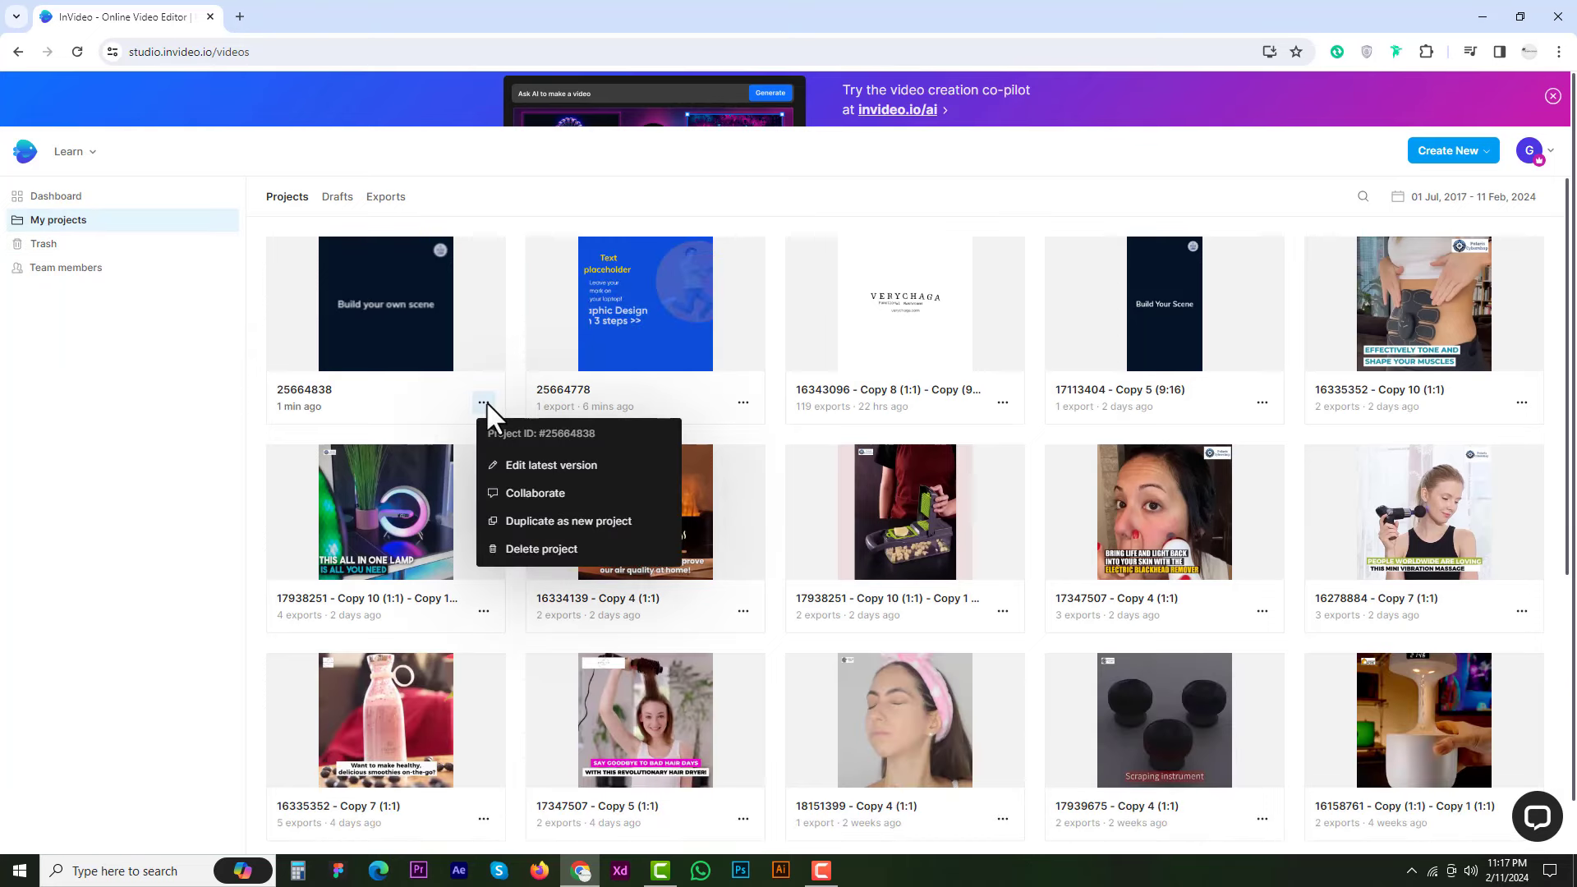
click(561, 465)
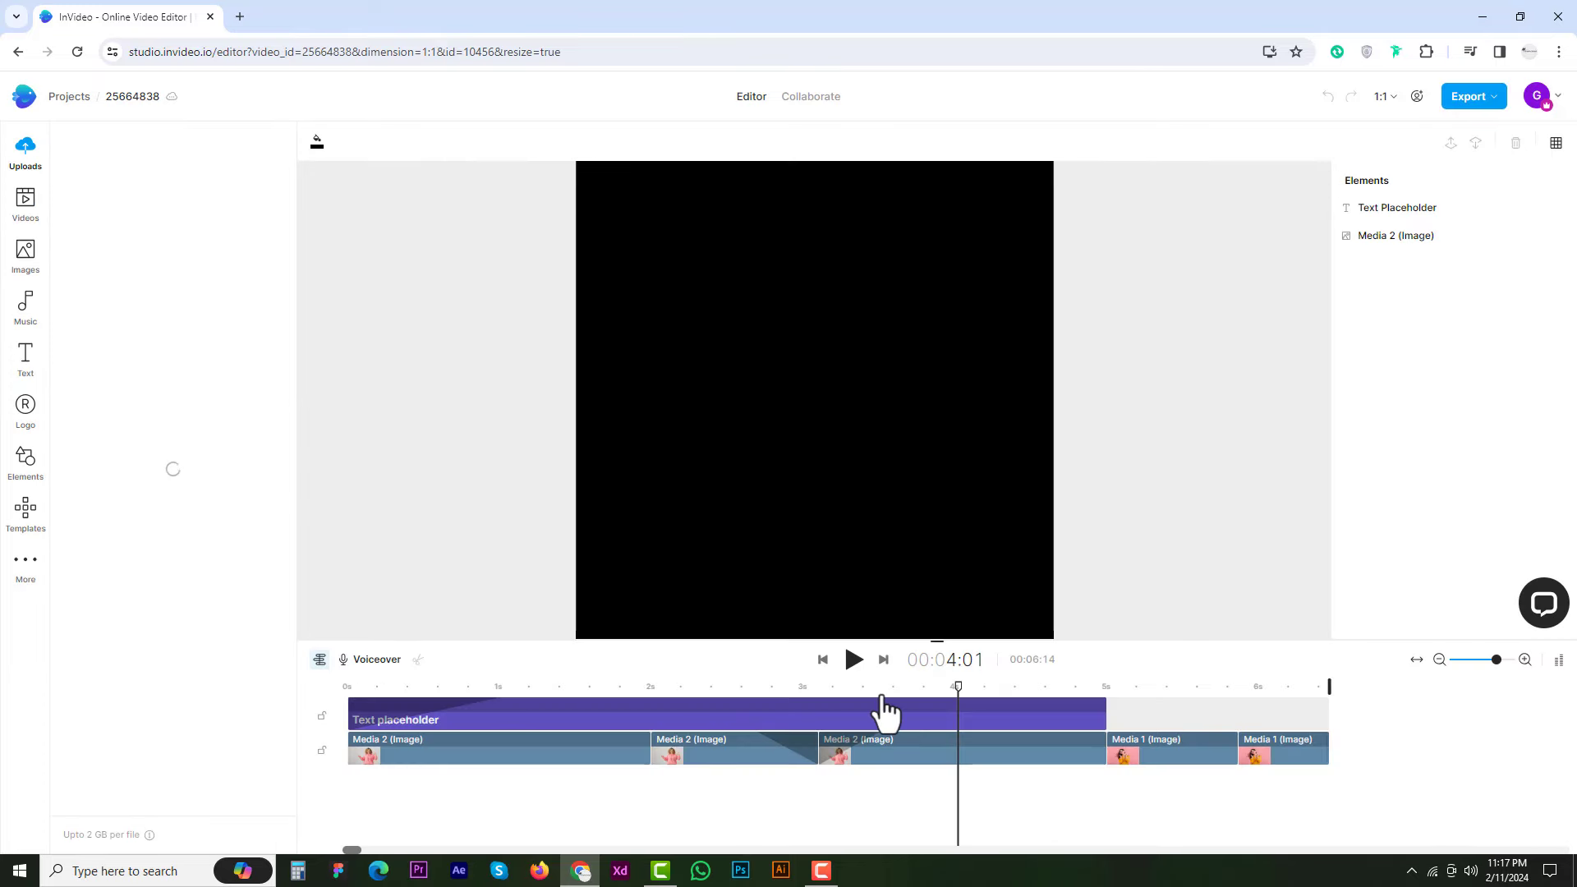
Scrub through the timeline and leave the playhead at about 2.2 seconds.
click(882, 705)
click(1186, 700)
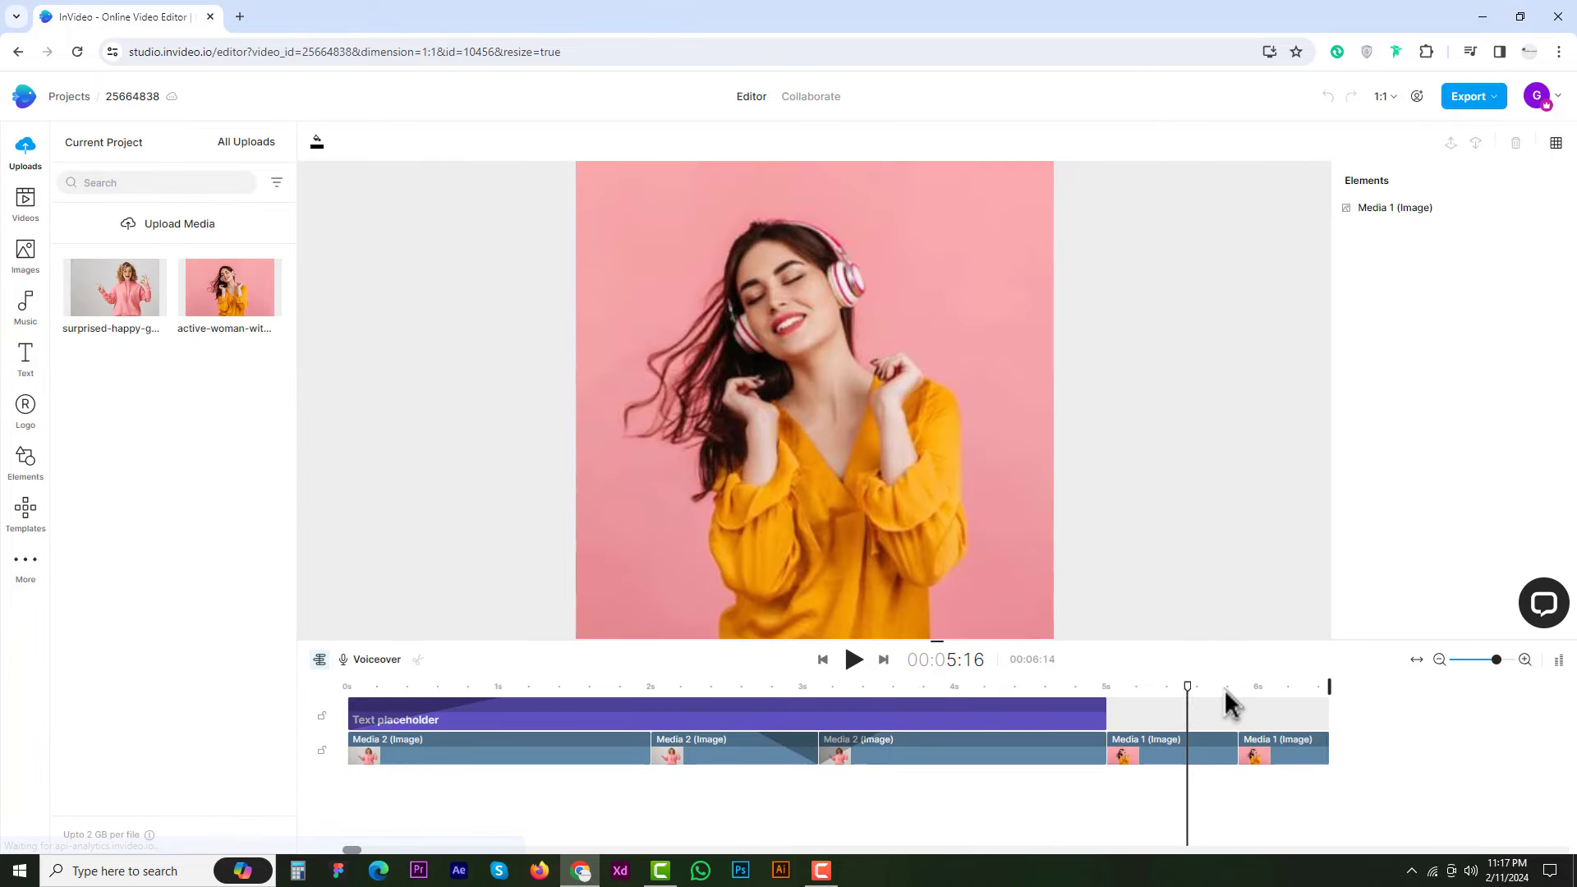
click(1275, 690)
click(1160, 698)
click(1039, 698)
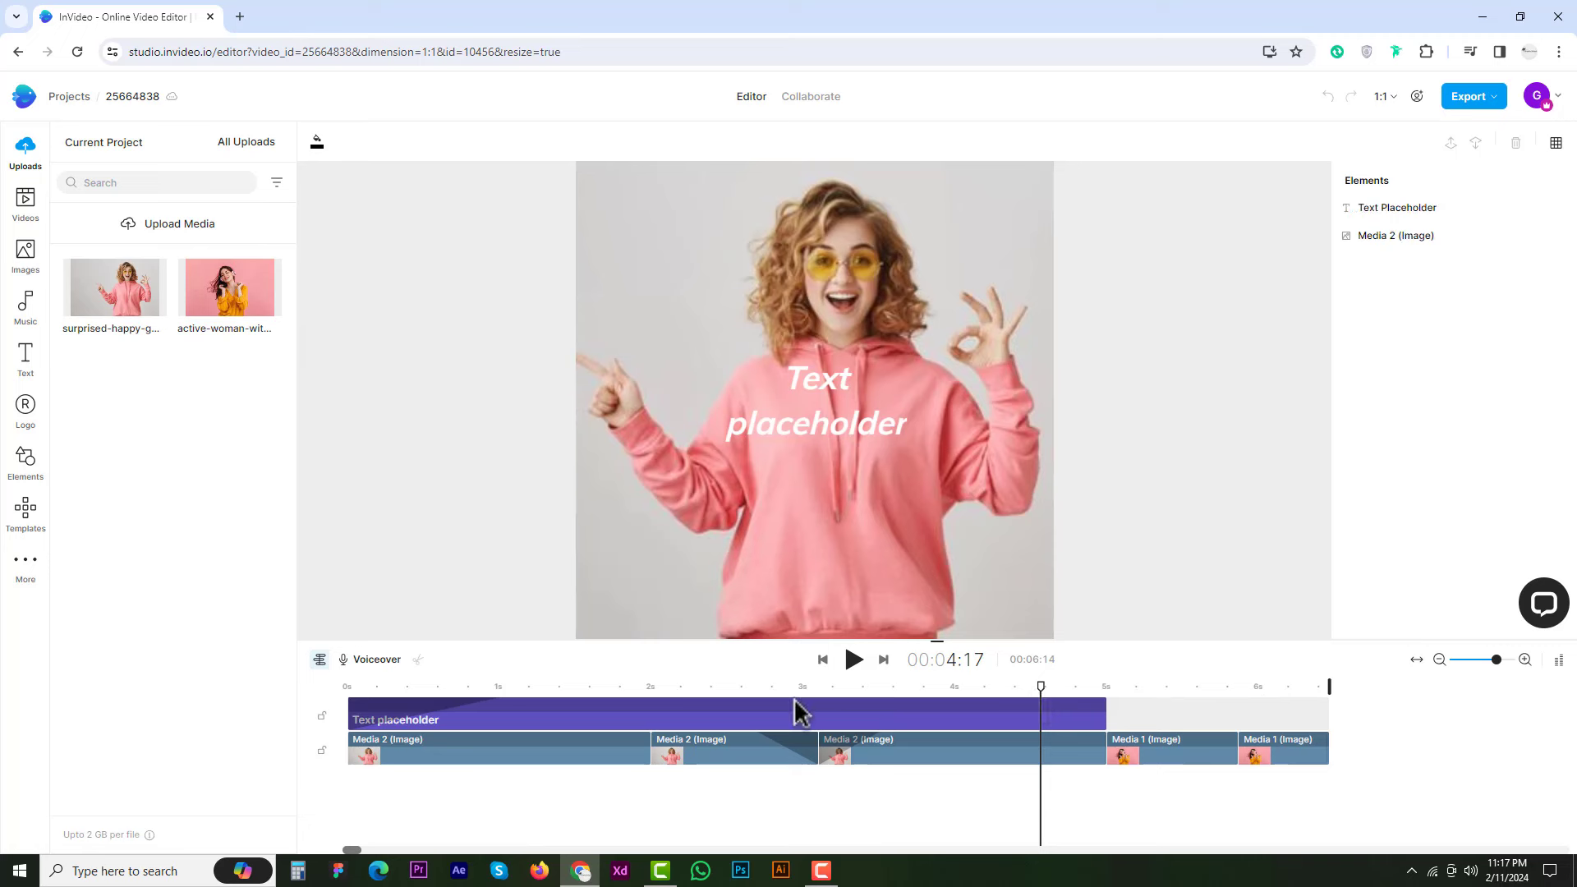
click(756, 698)
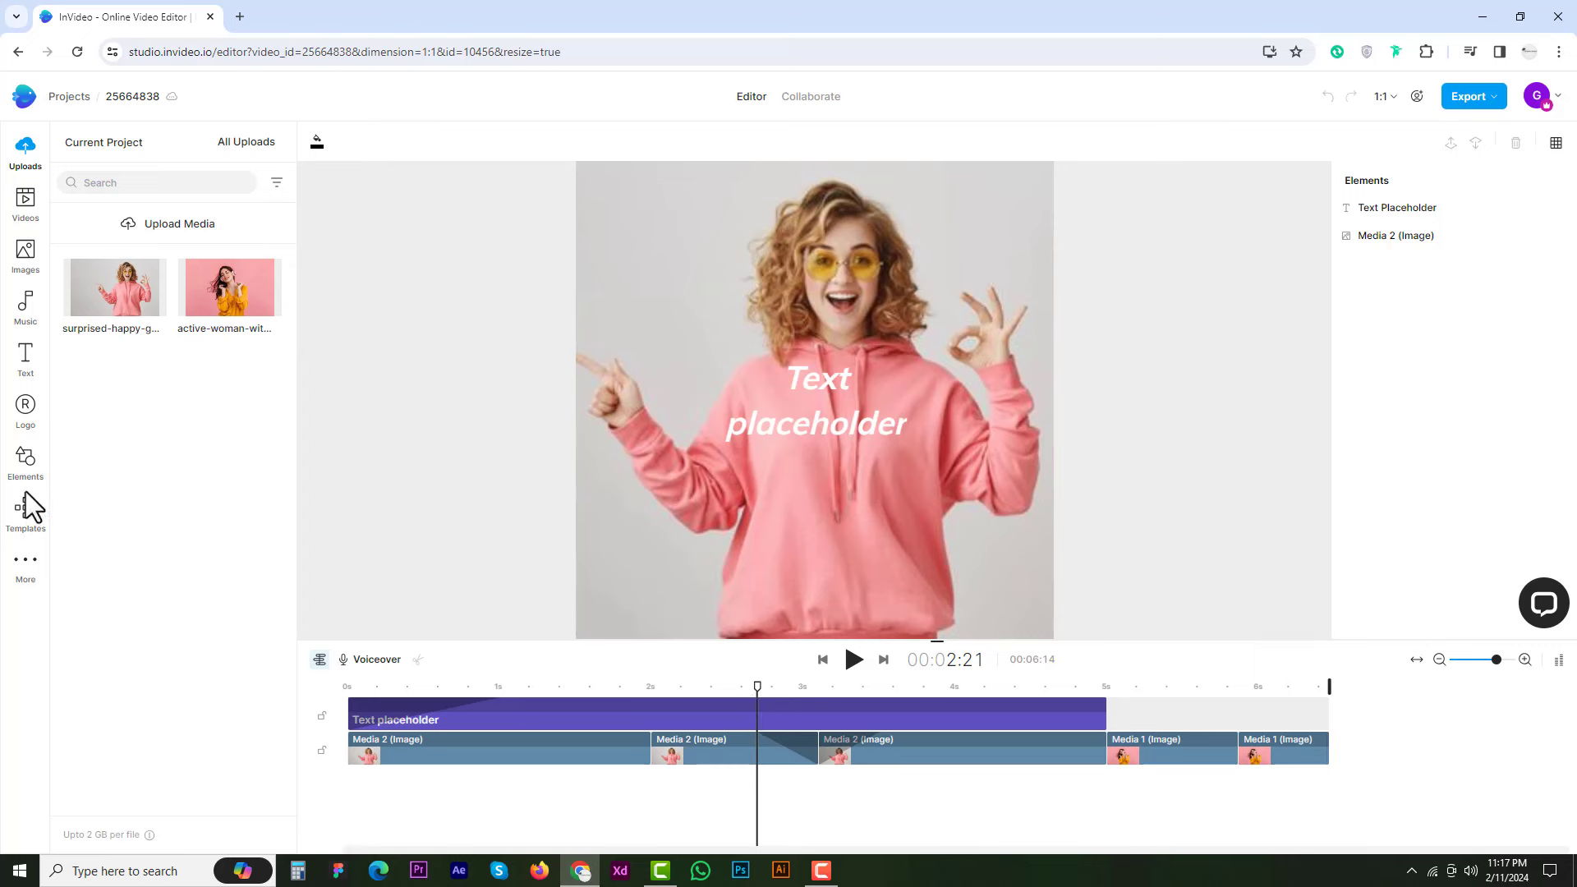
Browse the Elements library and search it for 'shape'.
click(30, 457)
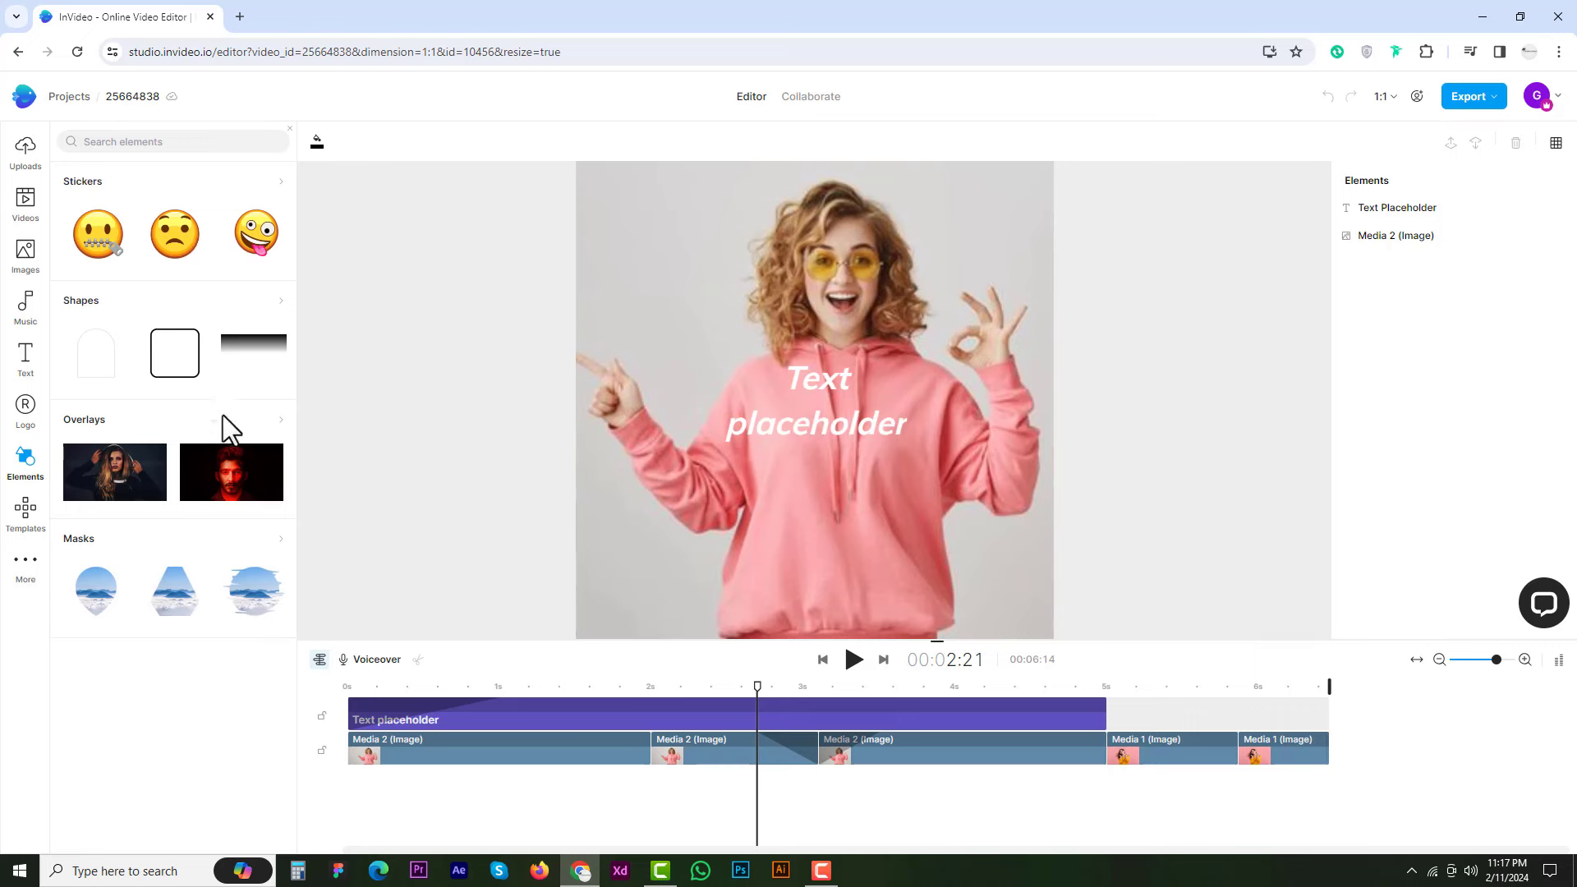
click(25, 511)
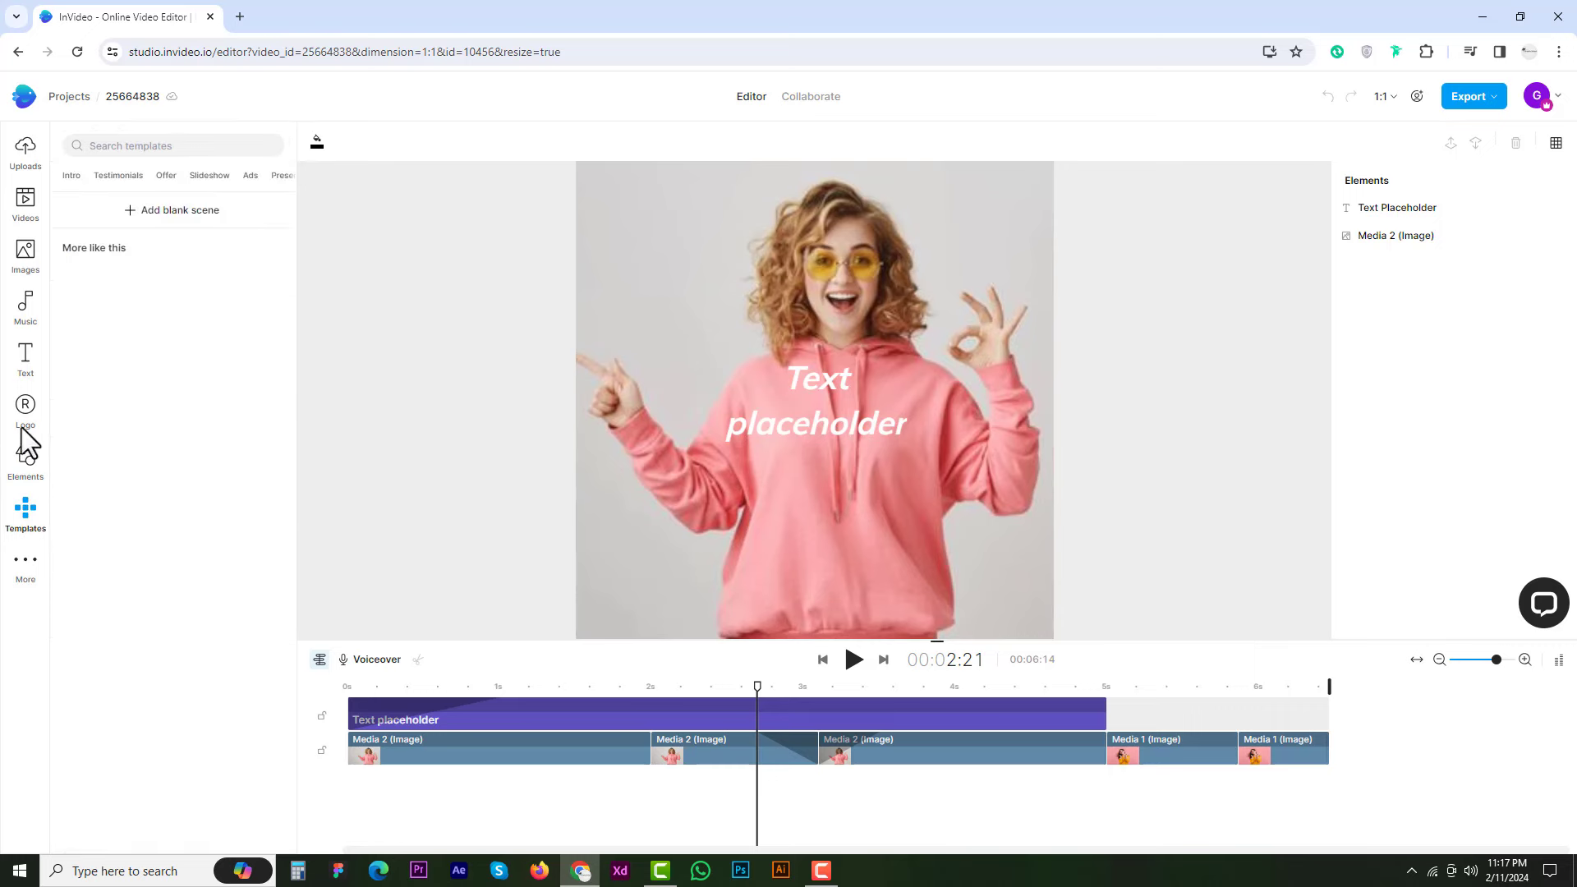
click(29, 457)
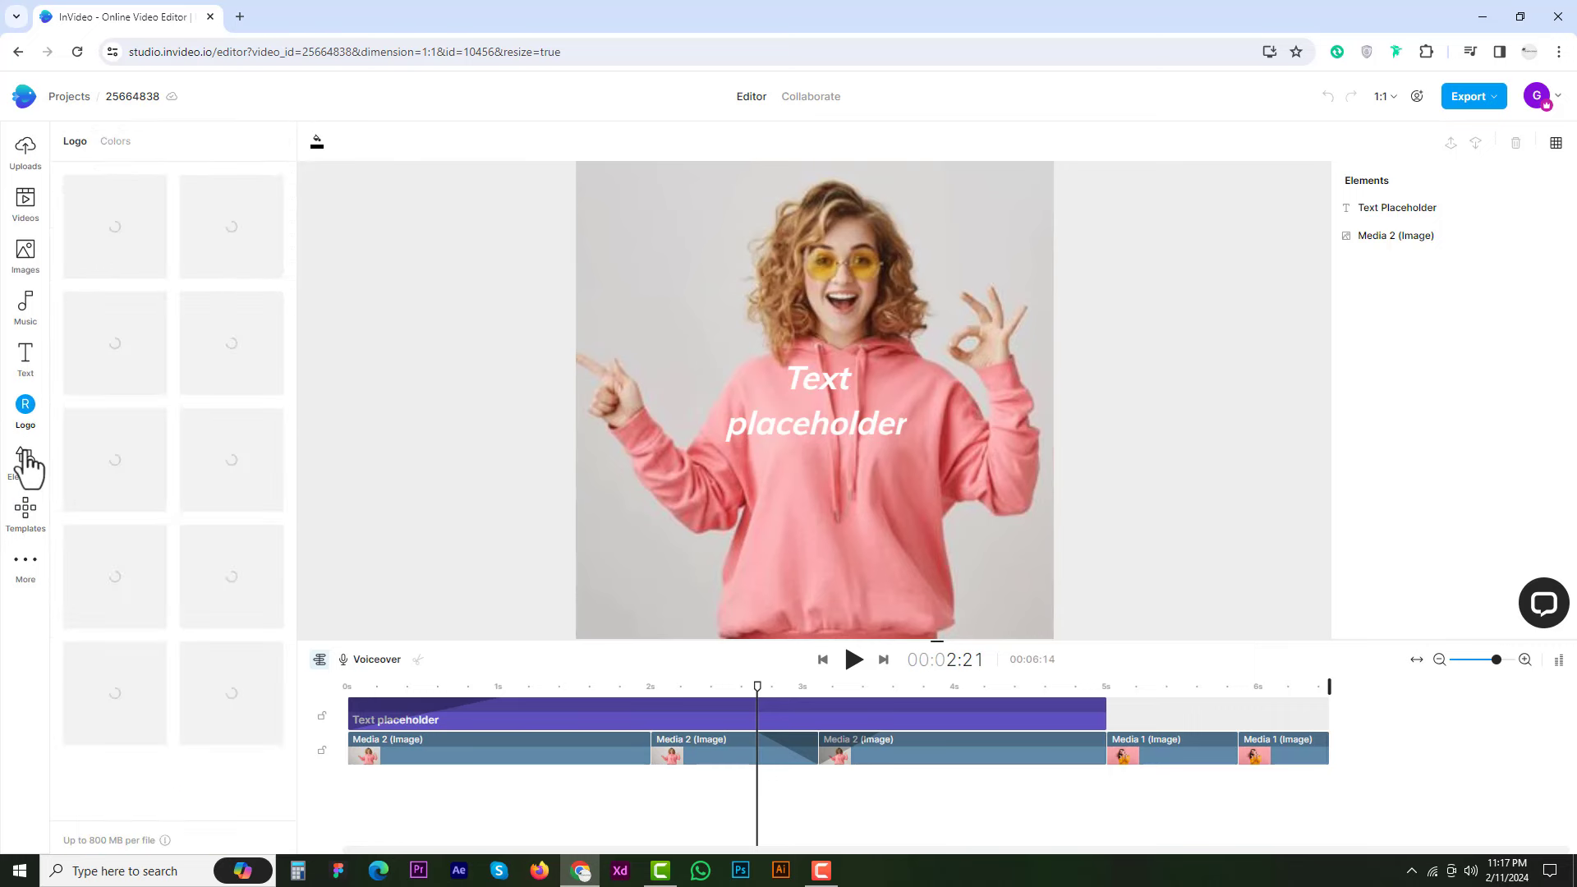
click(127, 143)
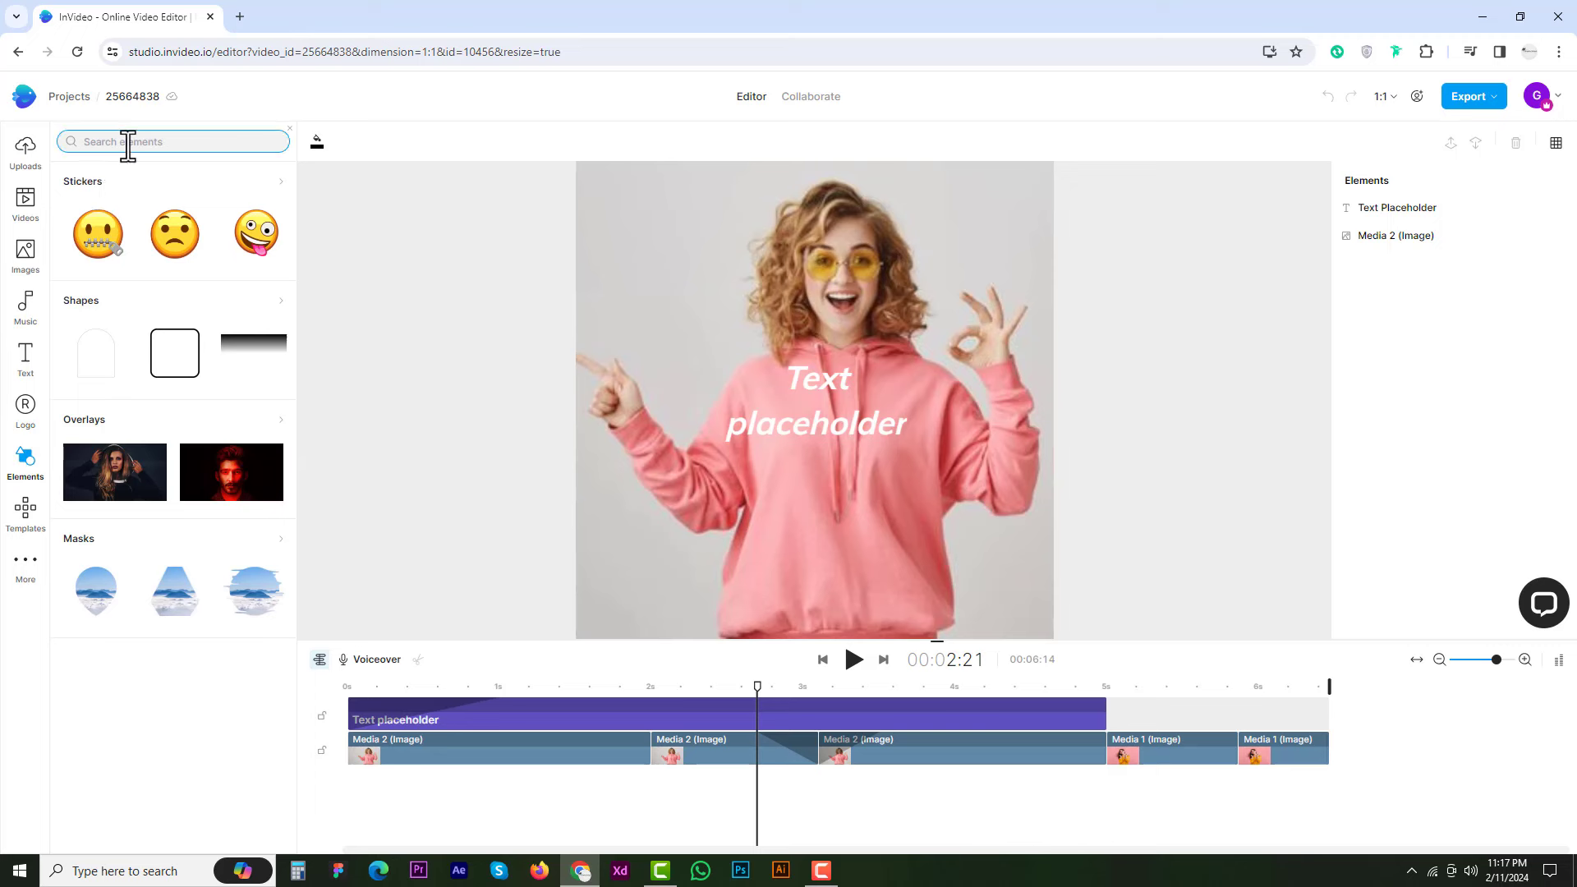
text(shape)
key(Return)
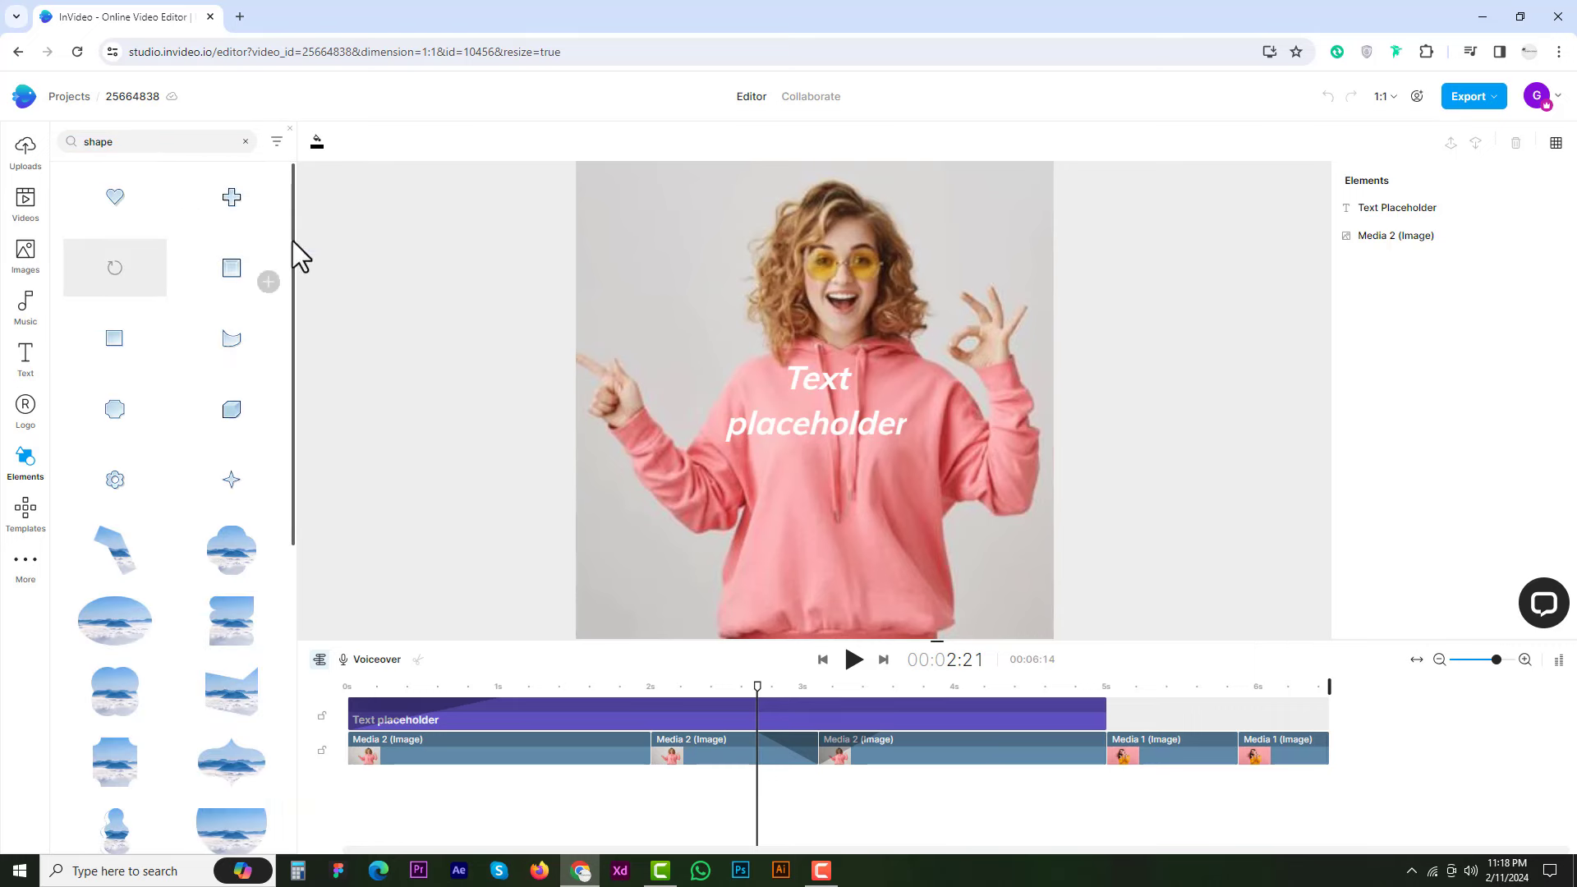
scroll(233, 245, down, 3)
scroll(235, 245, down, 4)
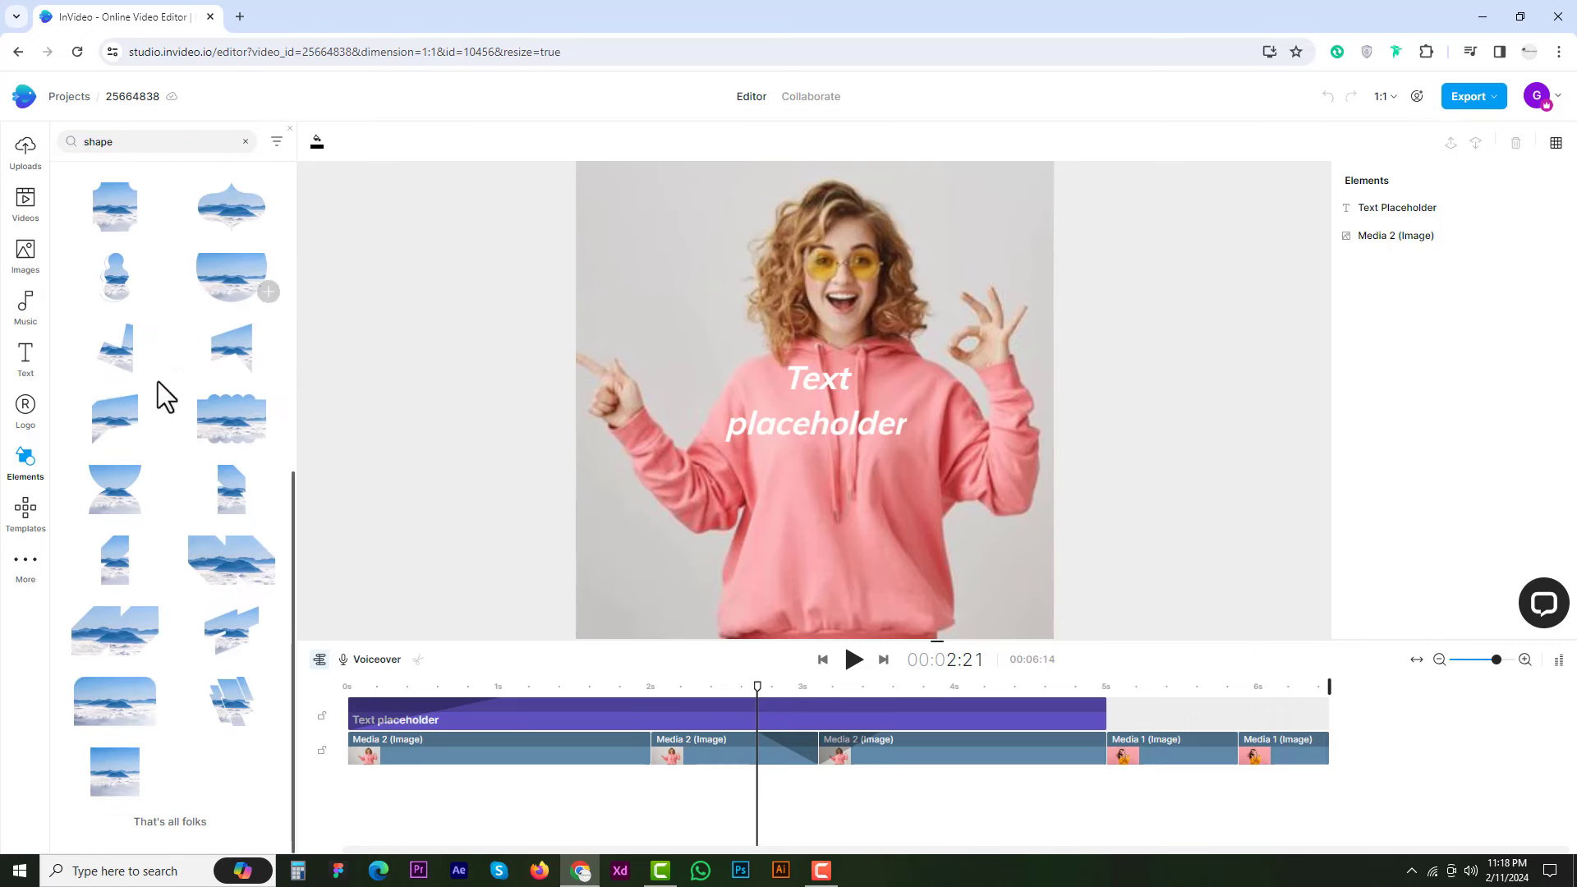
click(24, 567)
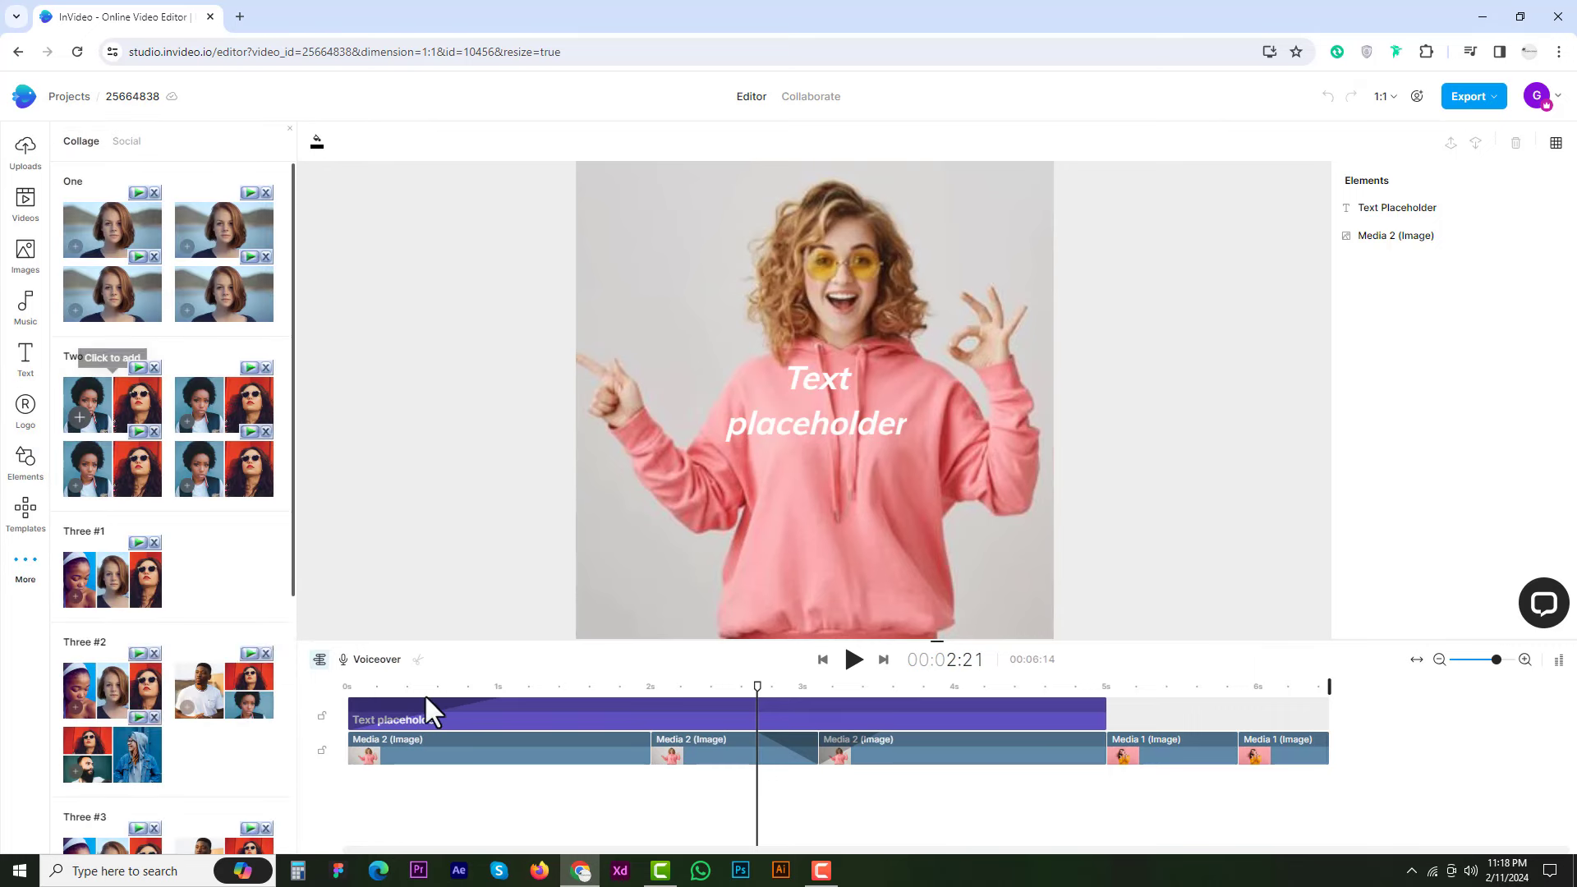
click(24, 476)
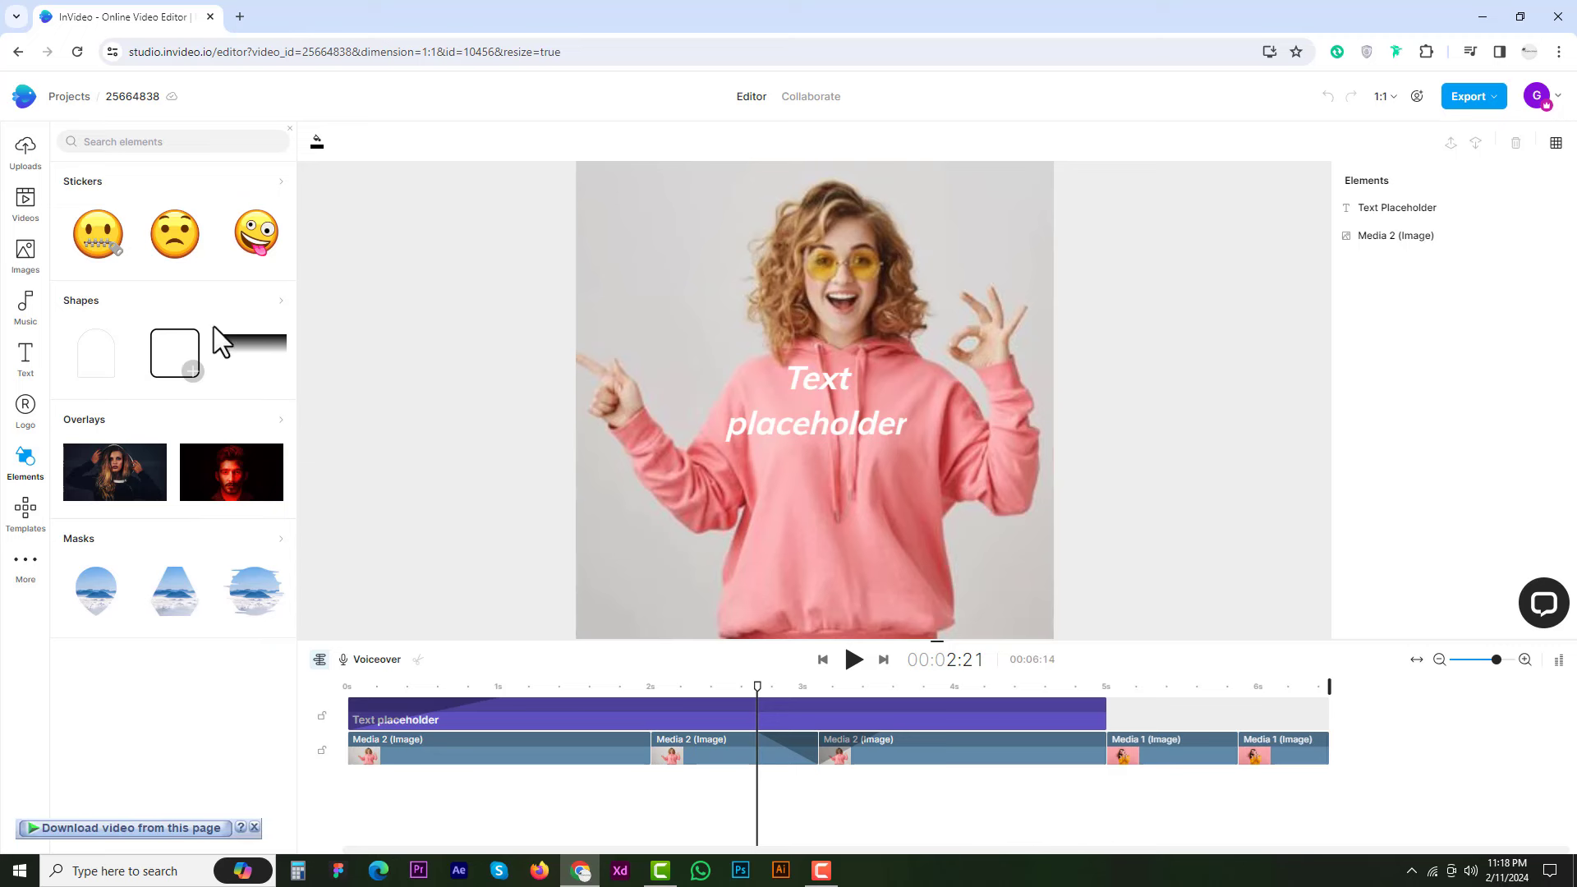
Add a rectangle from an Elements search for 'rectangle' and time its clip to 1–3.8 s.
click(143, 143)
text(re)
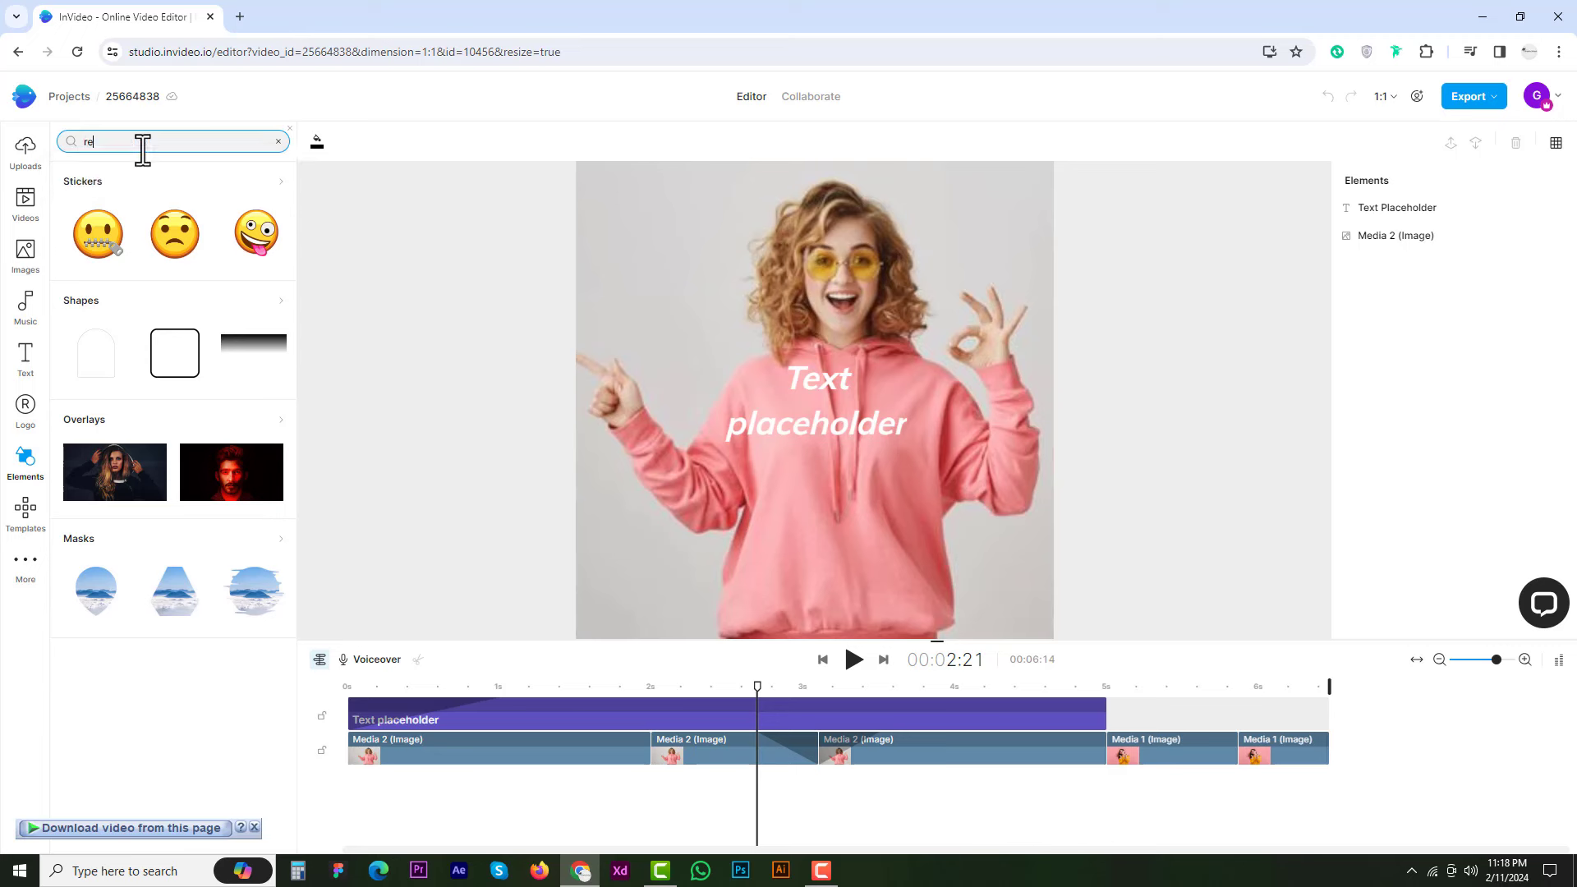
text(ctangle)
key(Return)
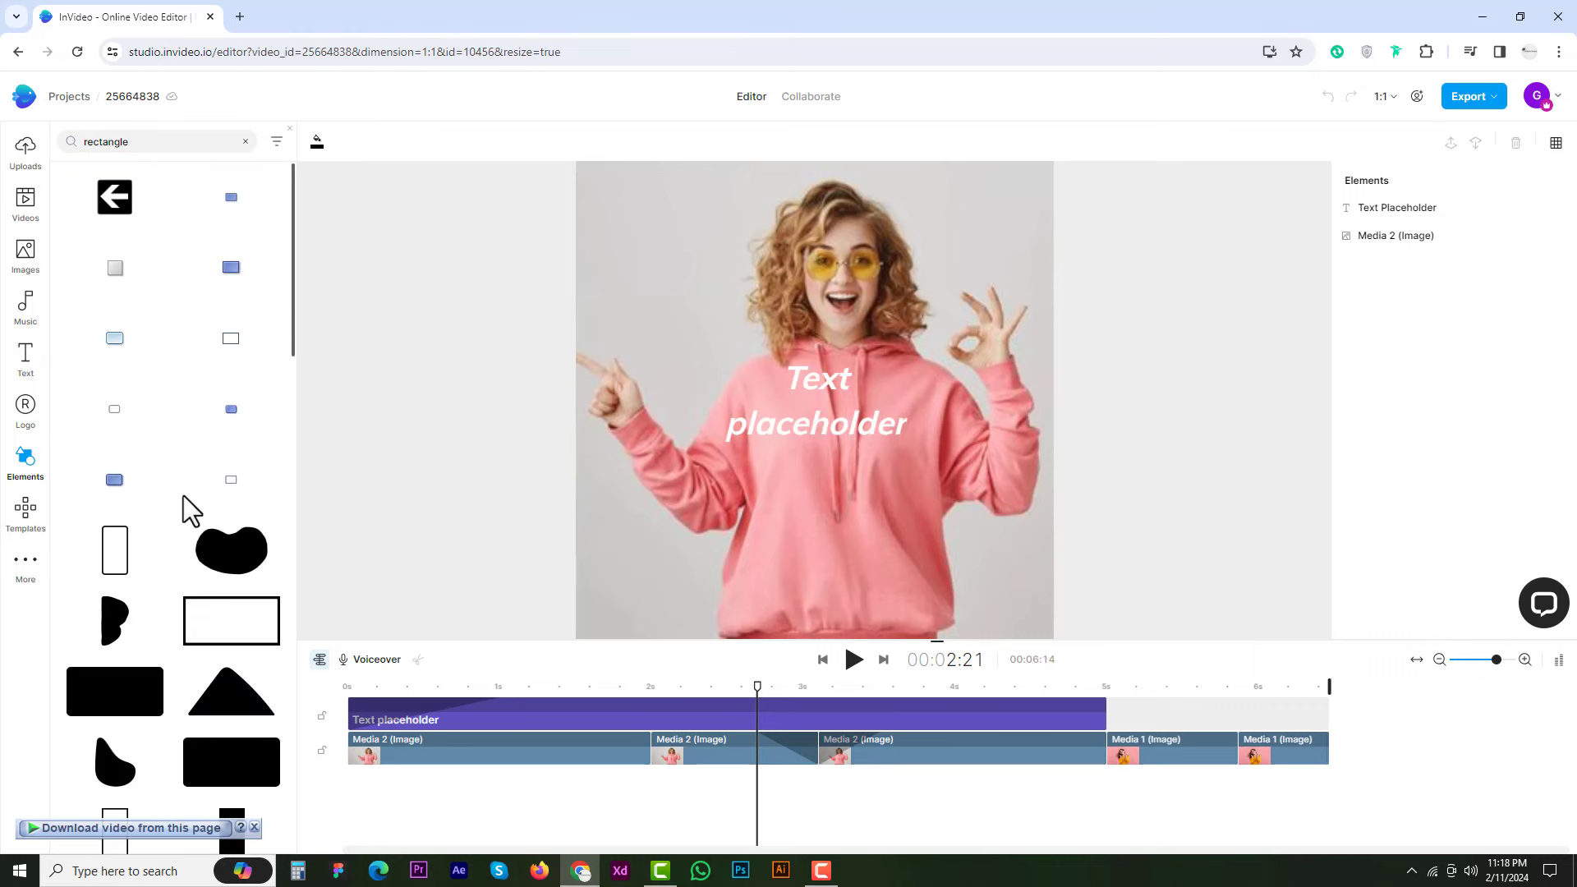
click(196, 745)
drag(775, 721, 551, 702)
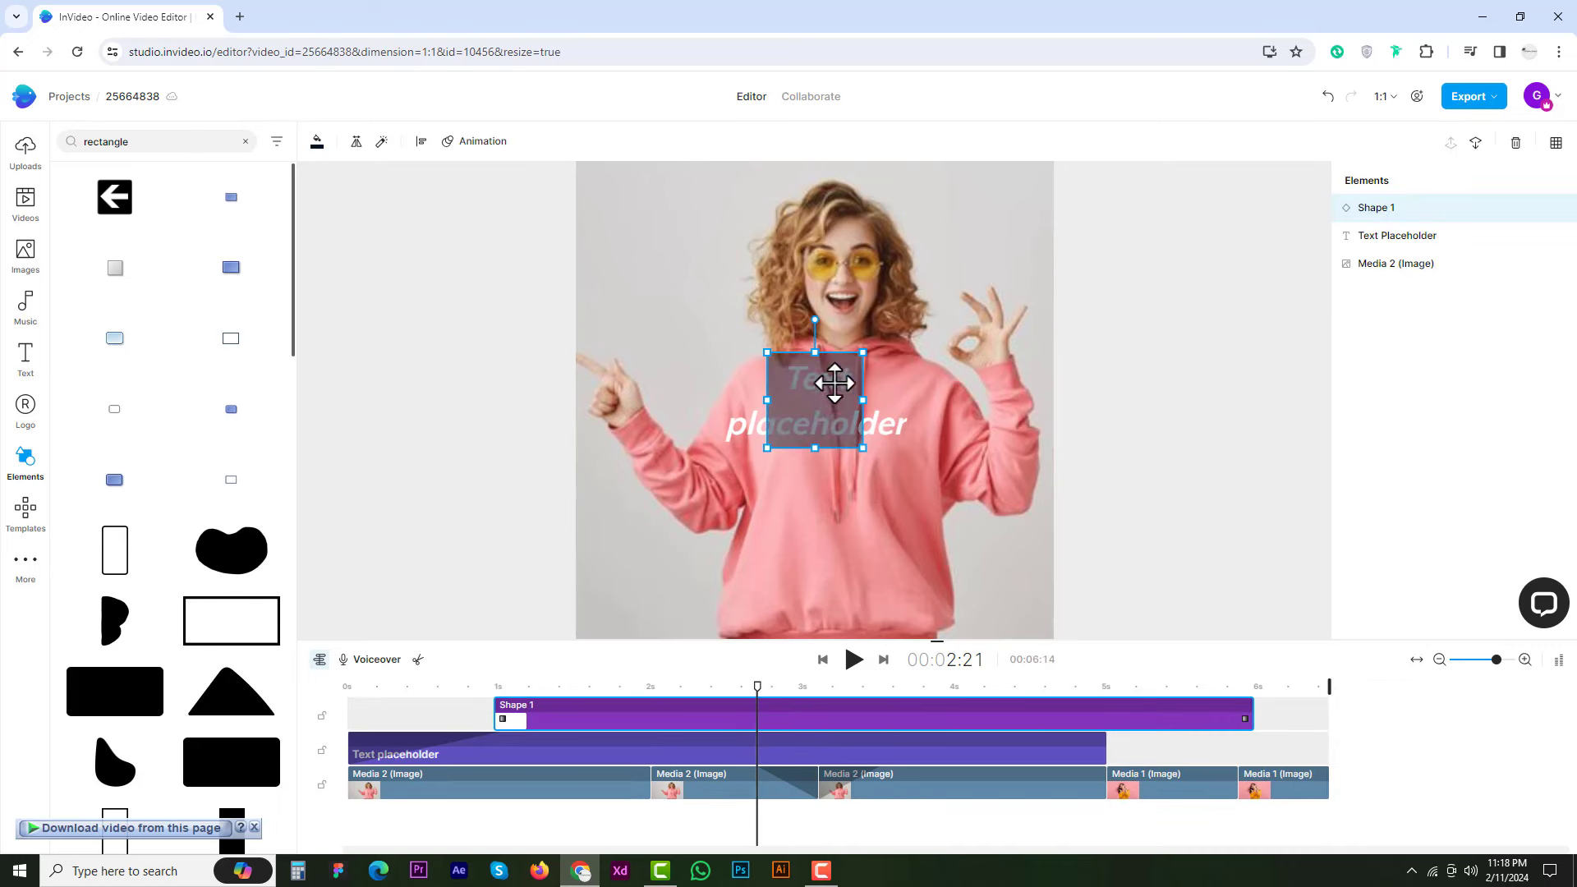
drag(1245, 718, 912, 719)
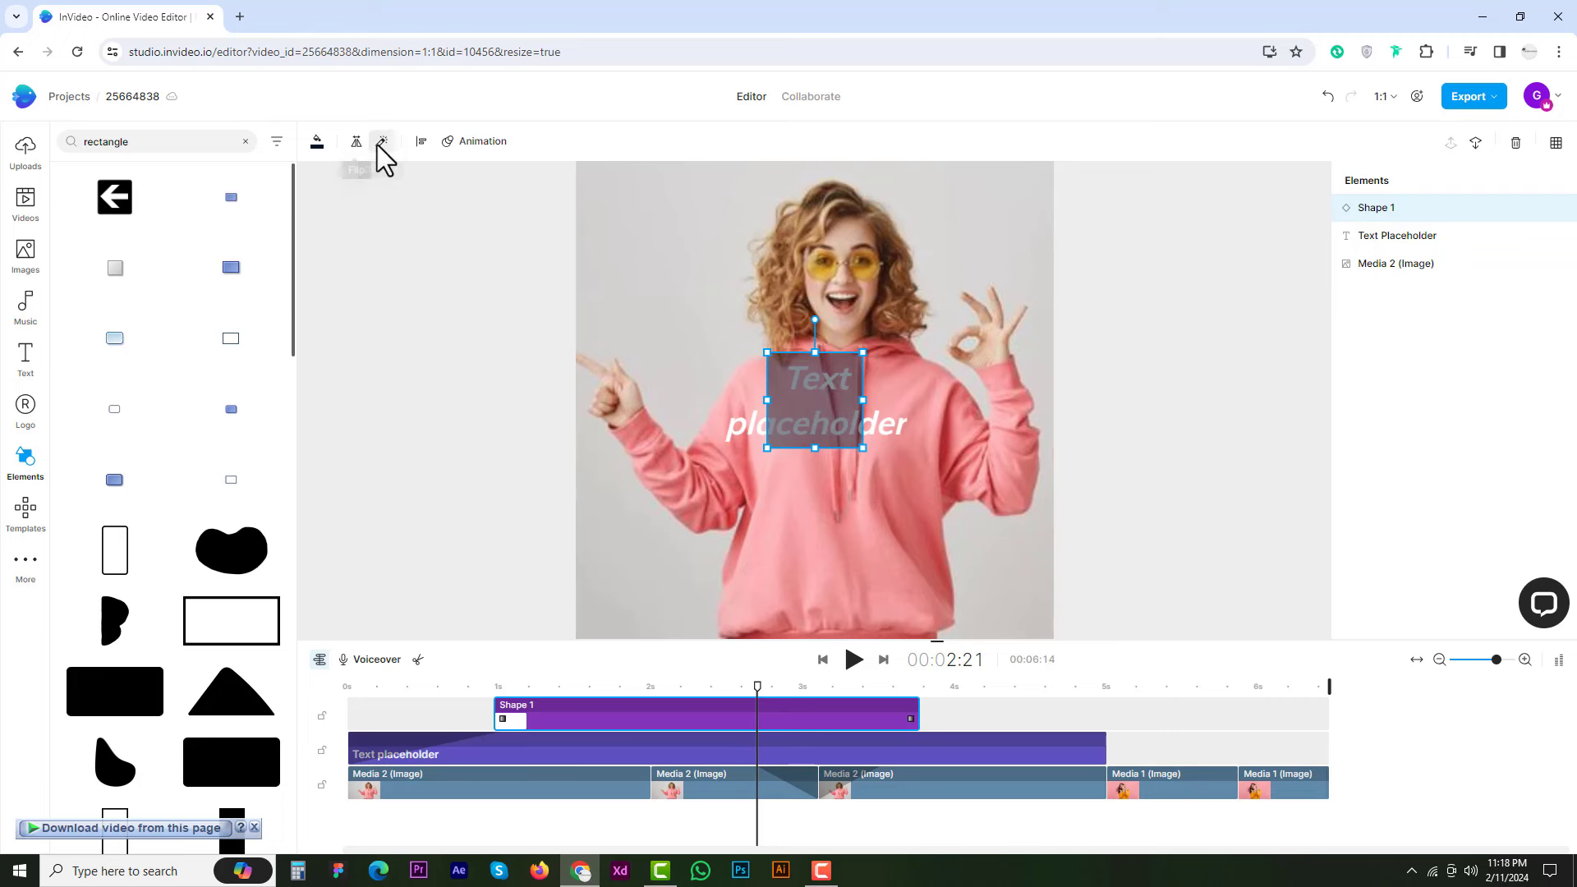
Fill the rectangle #C4E428 at 67 opacity, widen it, and move it below the title.
click(322, 150)
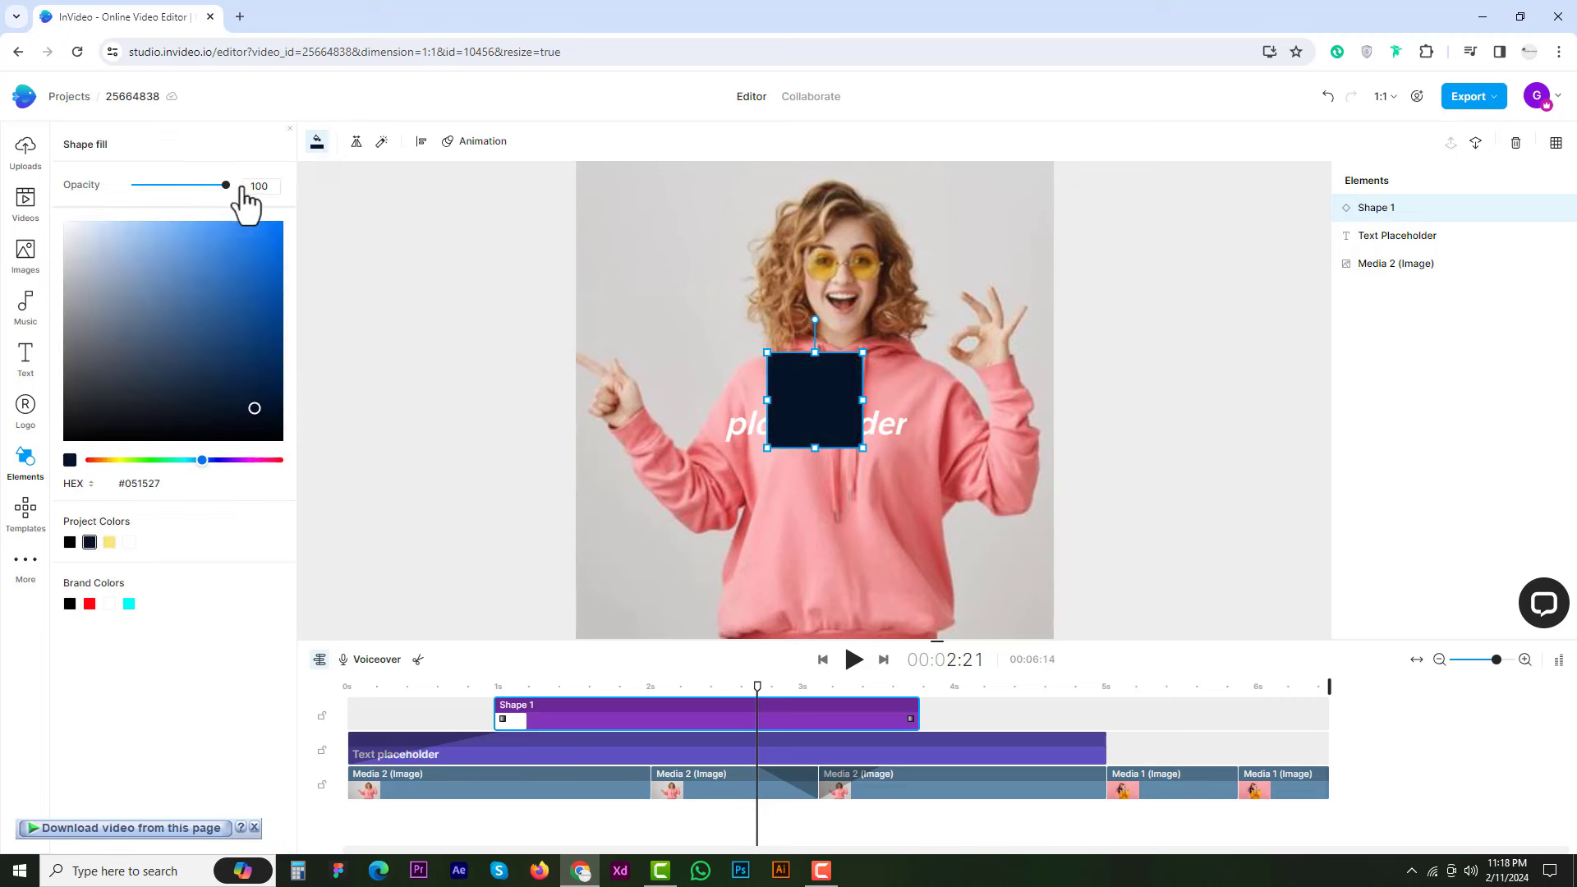
drag(181, 185, 197, 185)
click(177, 291)
click(244, 244)
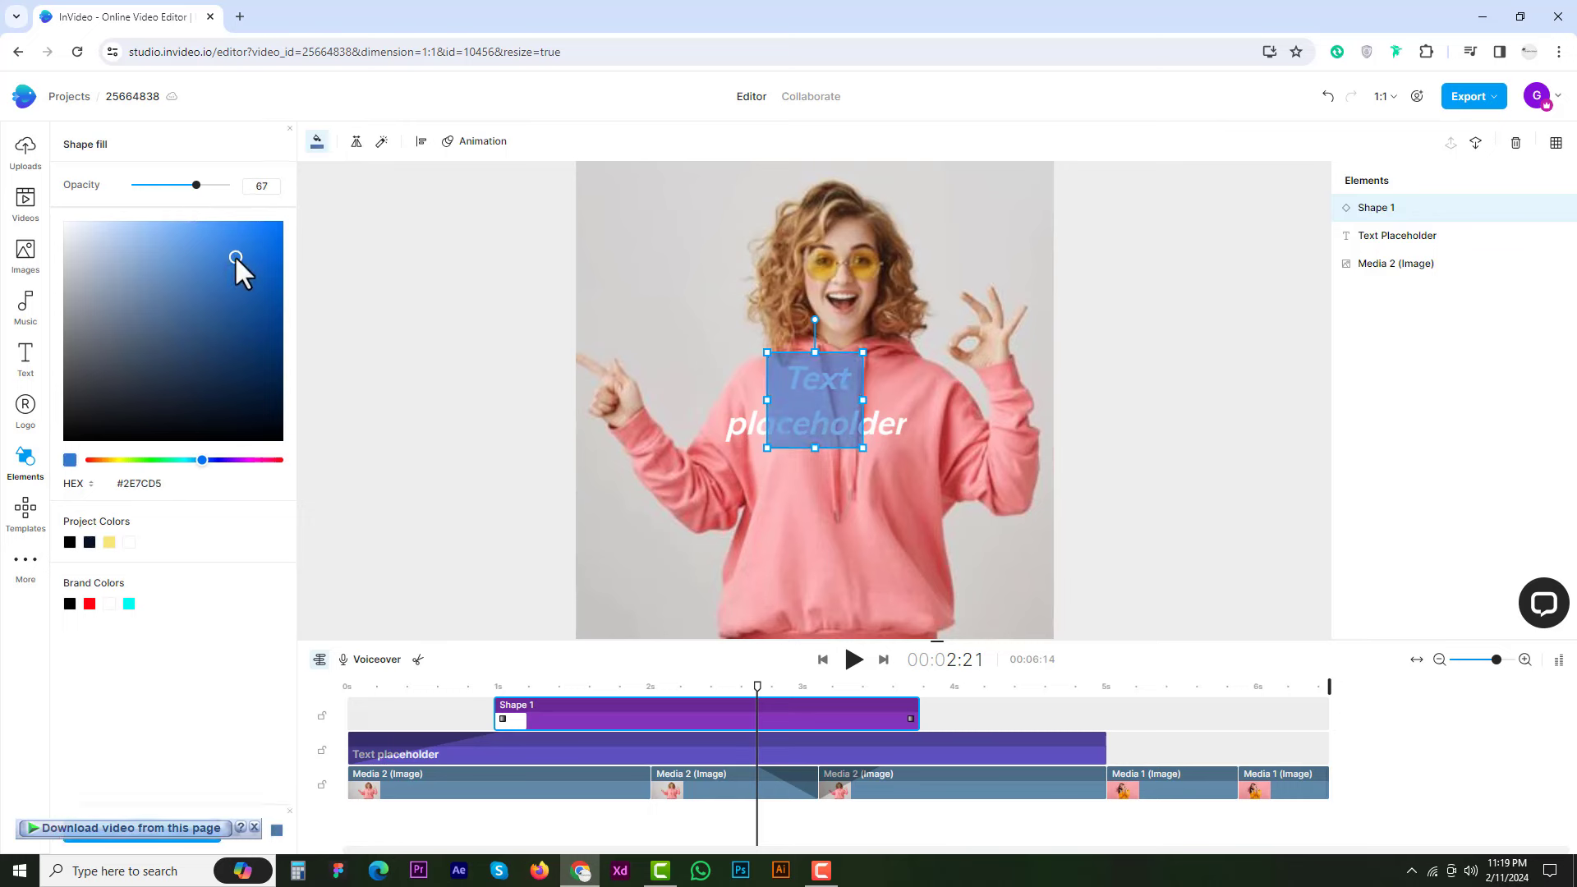
click(124, 460)
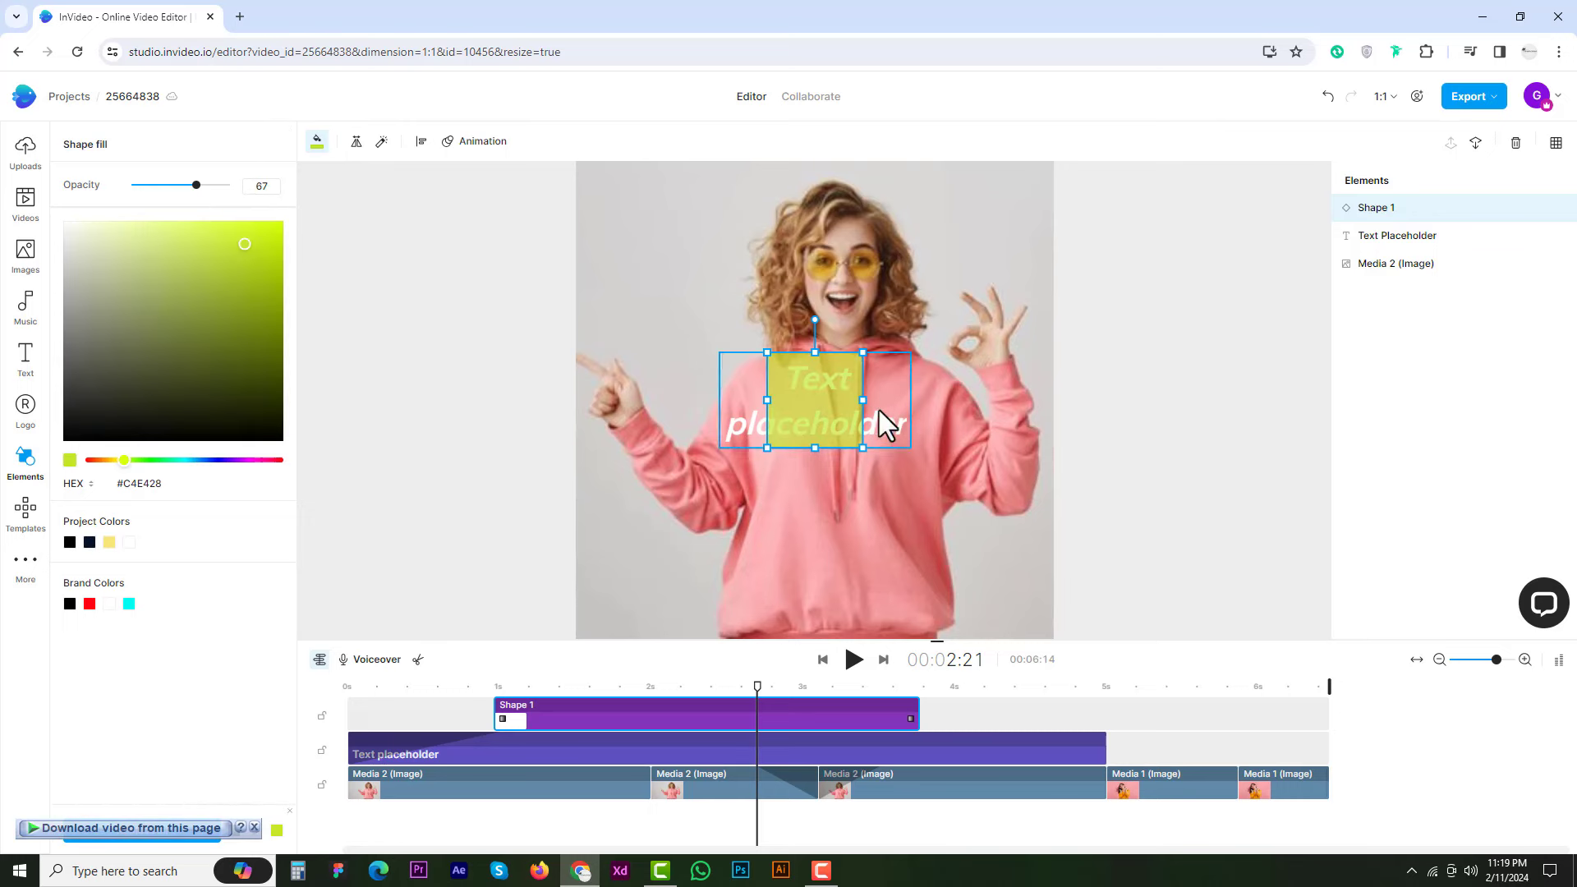
drag(862, 400, 1062, 413)
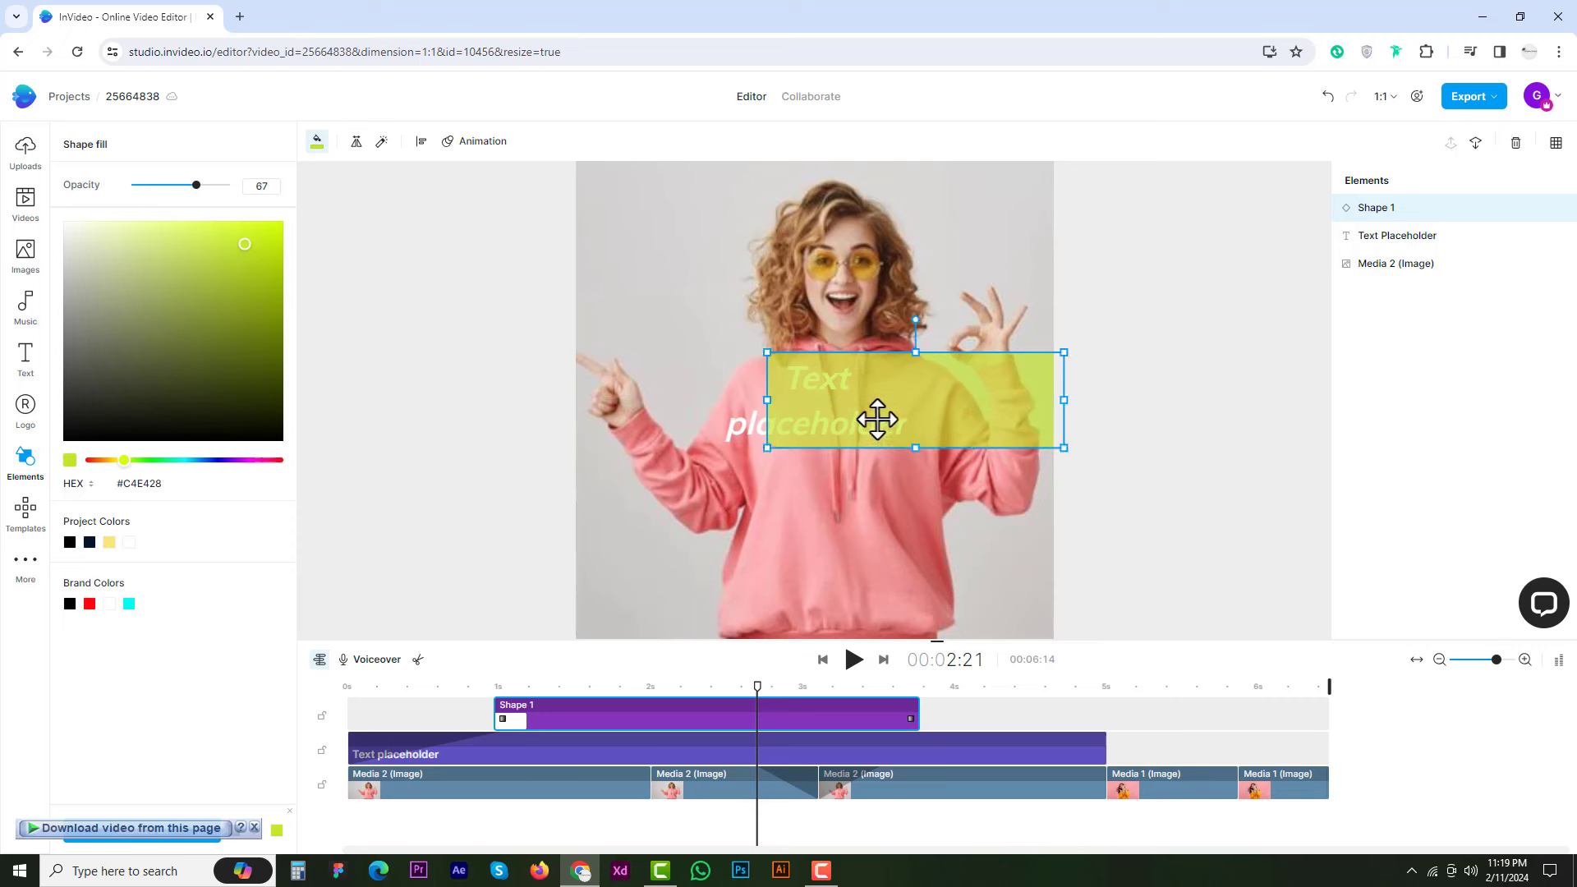
drag(876, 419, 841, 560)
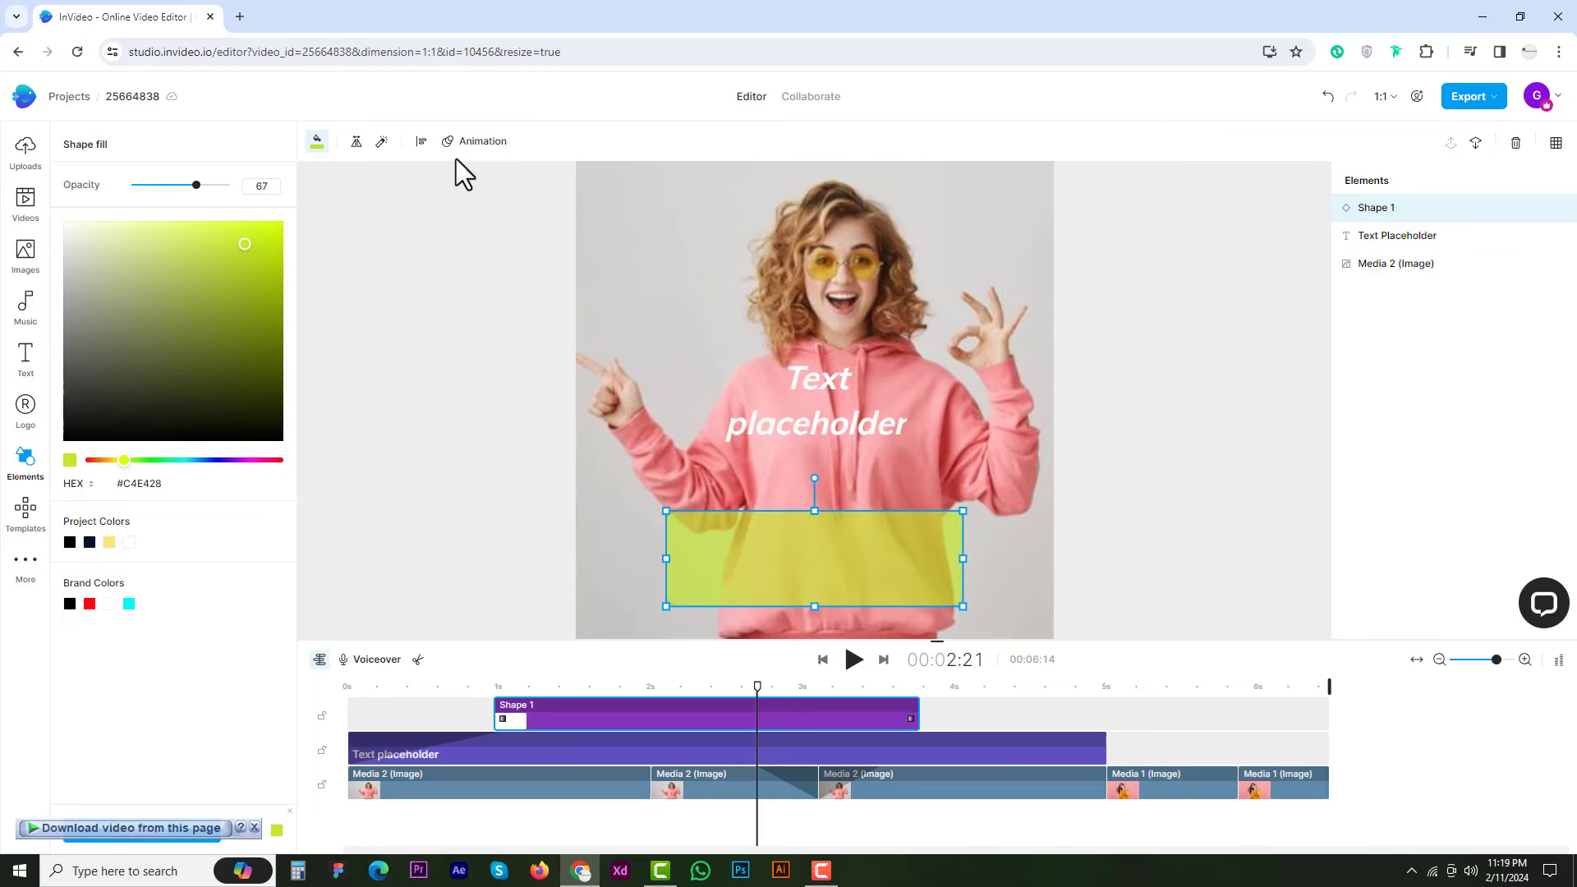
Shift the rectangle clip to about 2.2–4.2 s, then add and delete a trial photo clip from Uploads.
drag(692, 716, 998, 718)
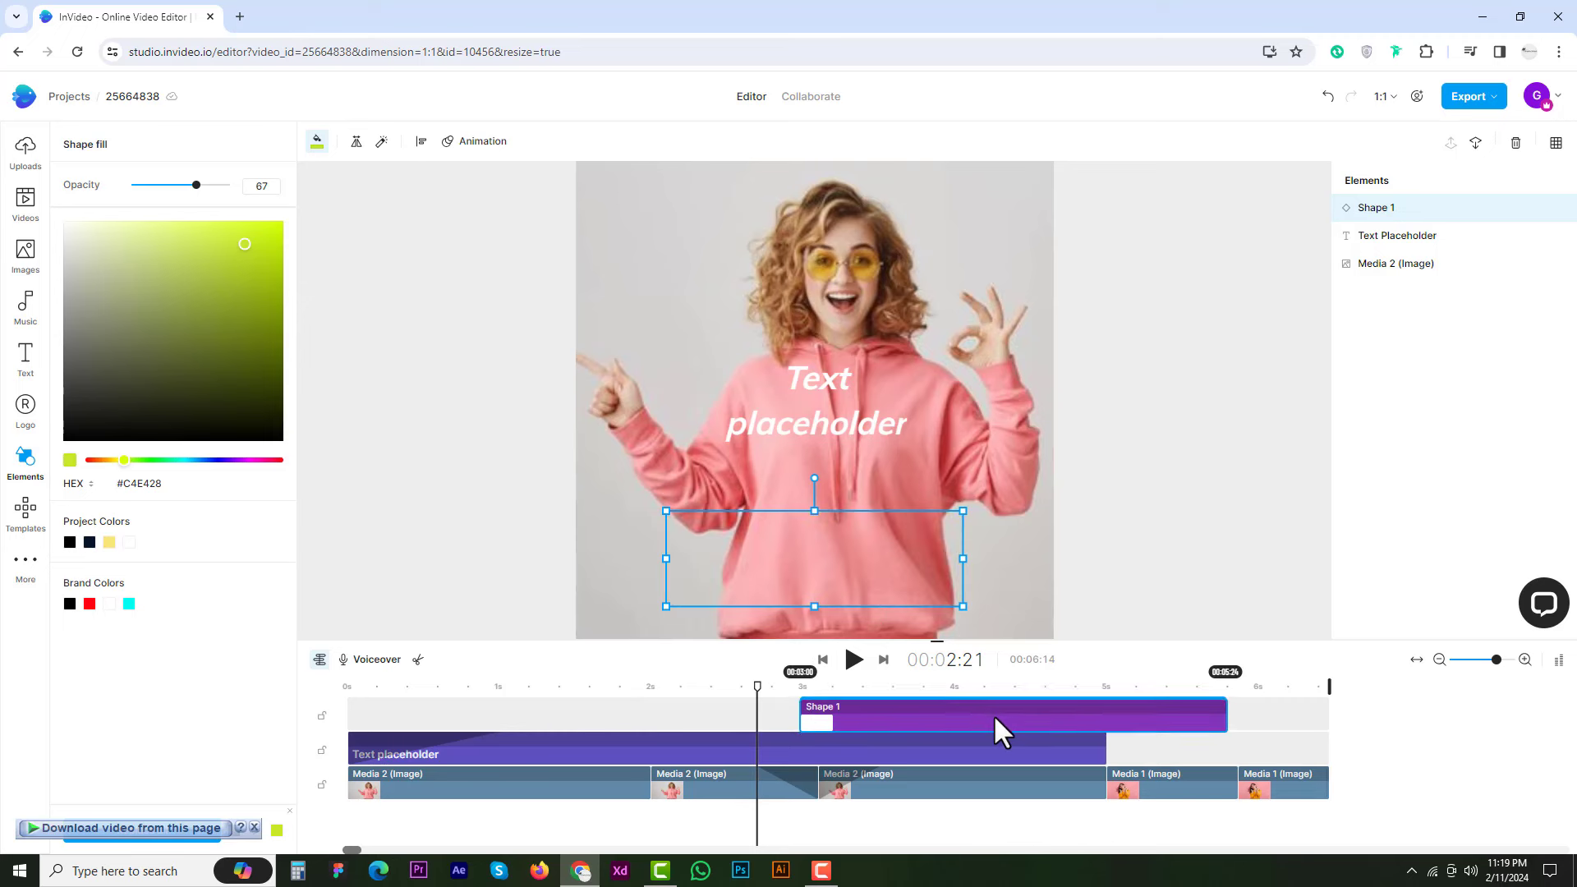
drag(1164, 717, 934, 721)
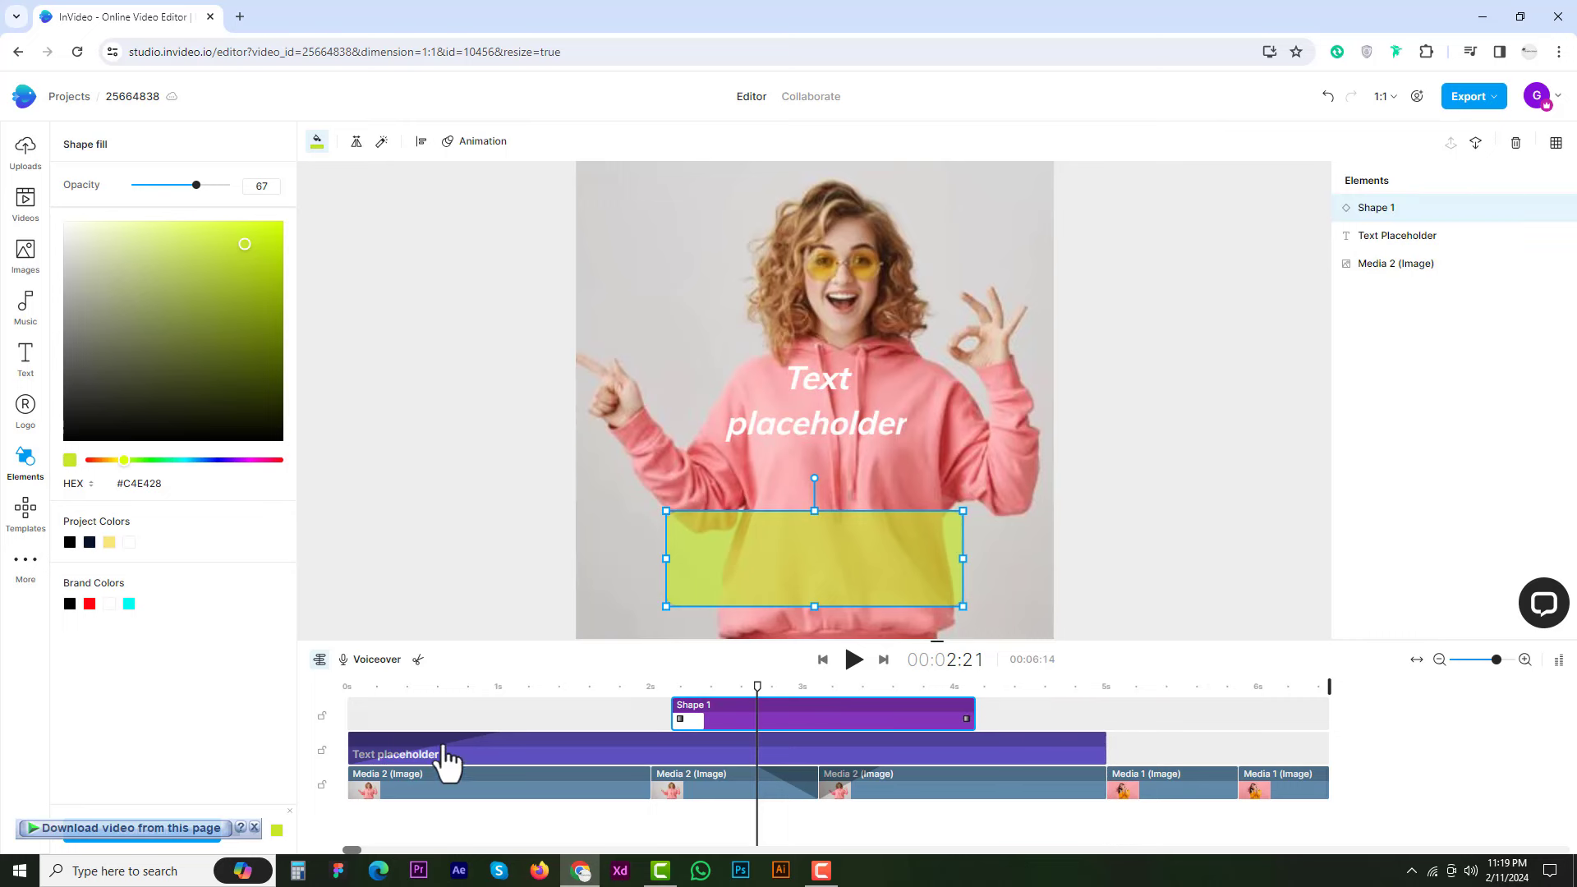
click(27, 160)
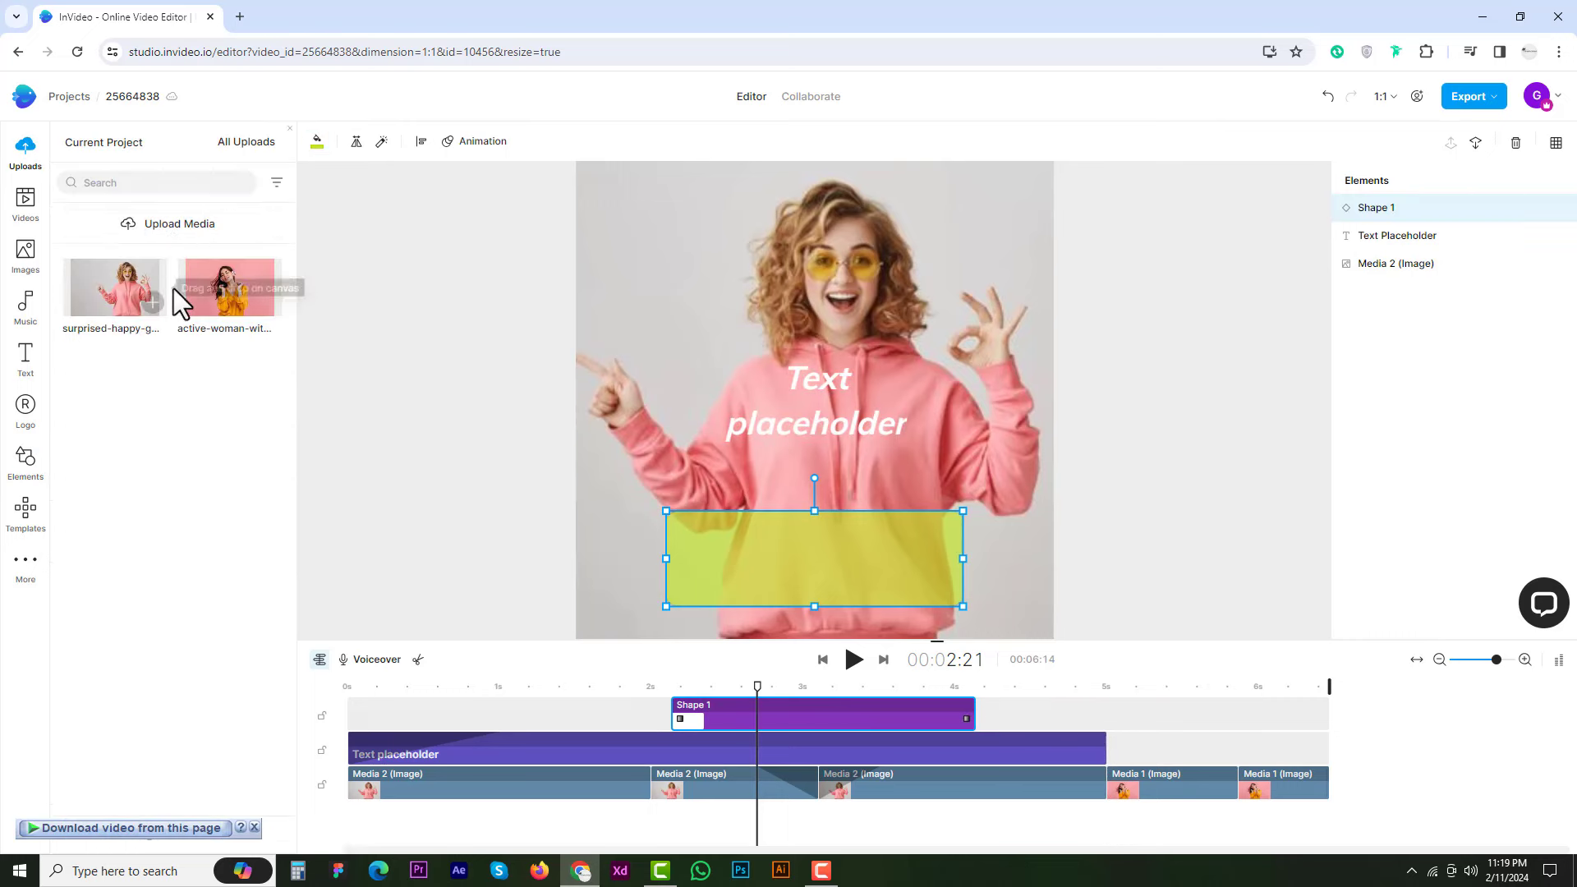
mouse_move(151, 314)
mouse_down()
mouse_move(803, 721)
mouse_move(486, 723)
mouse_up()
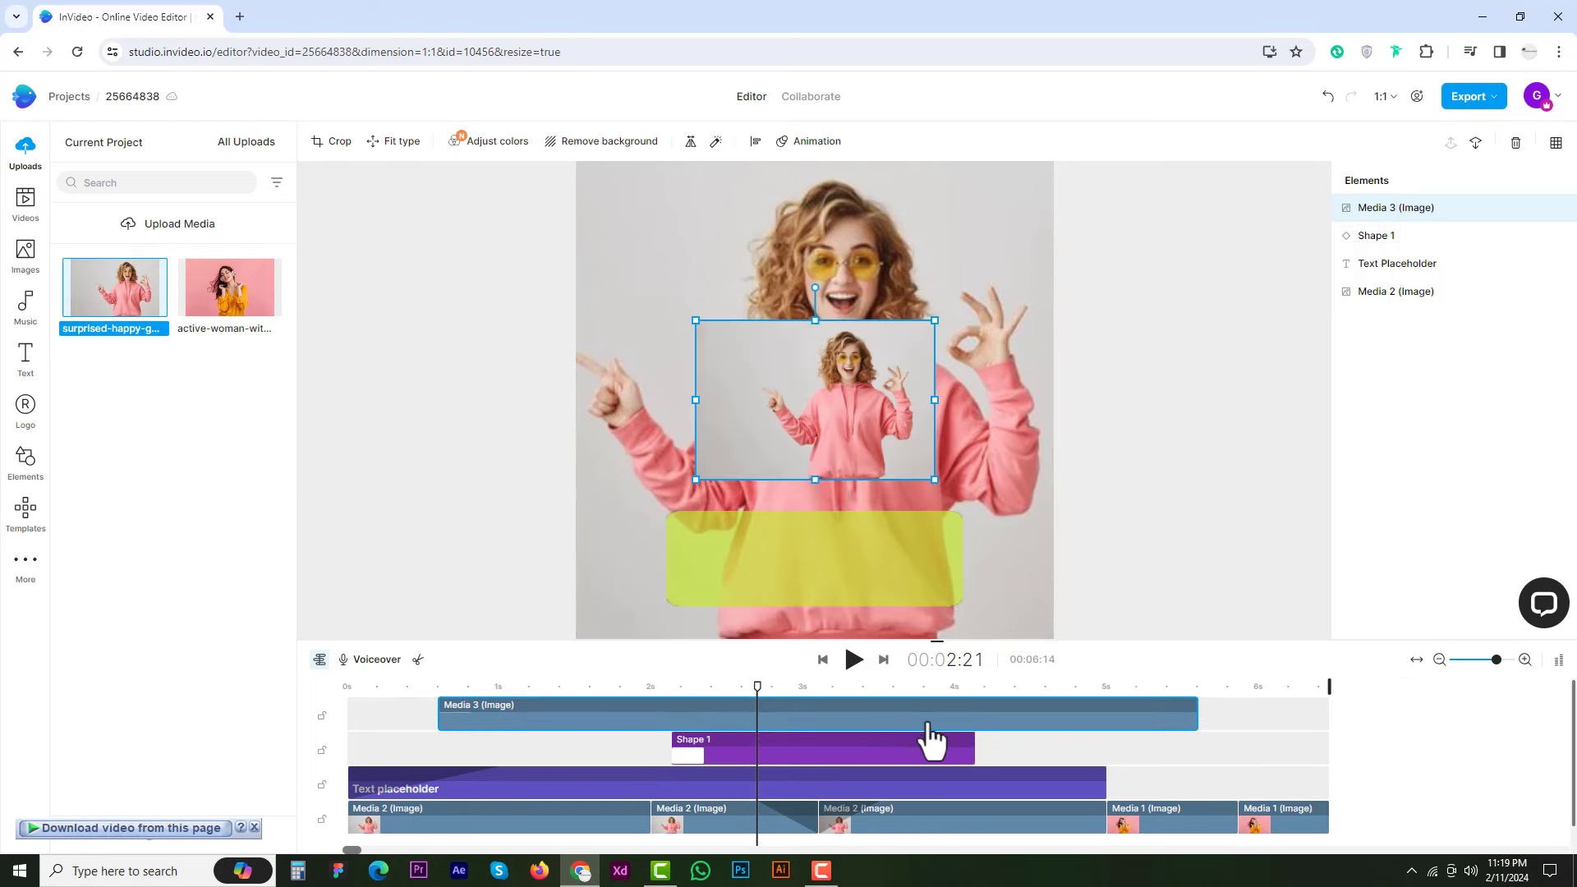
key(Delete)
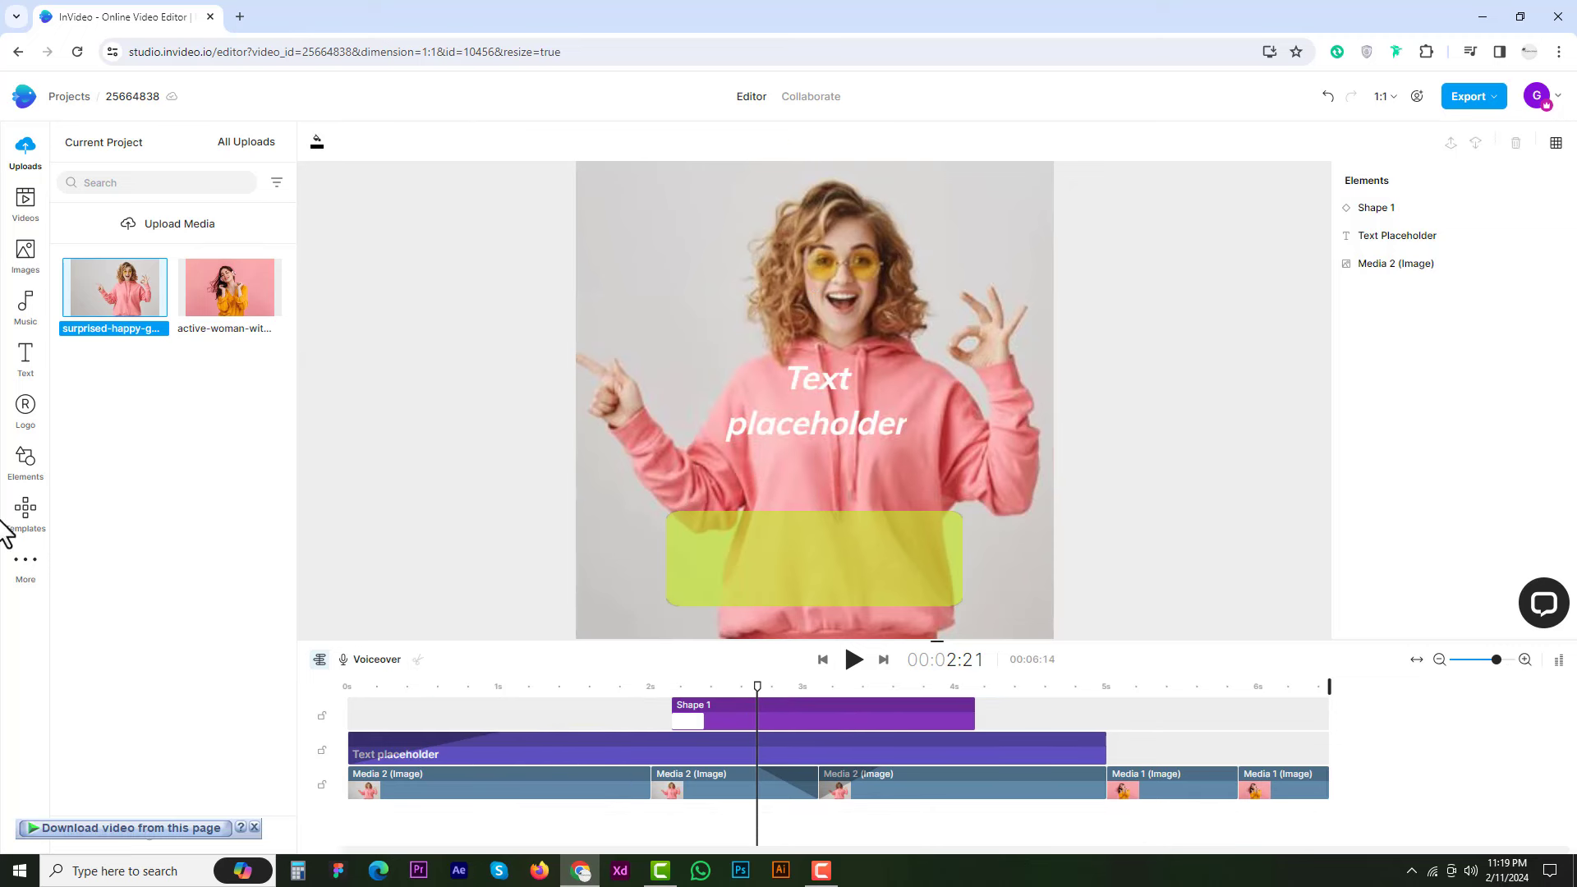
Add 'Half of Your Heart' from the Angry mood as background music.
click(26, 362)
click(26, 306)
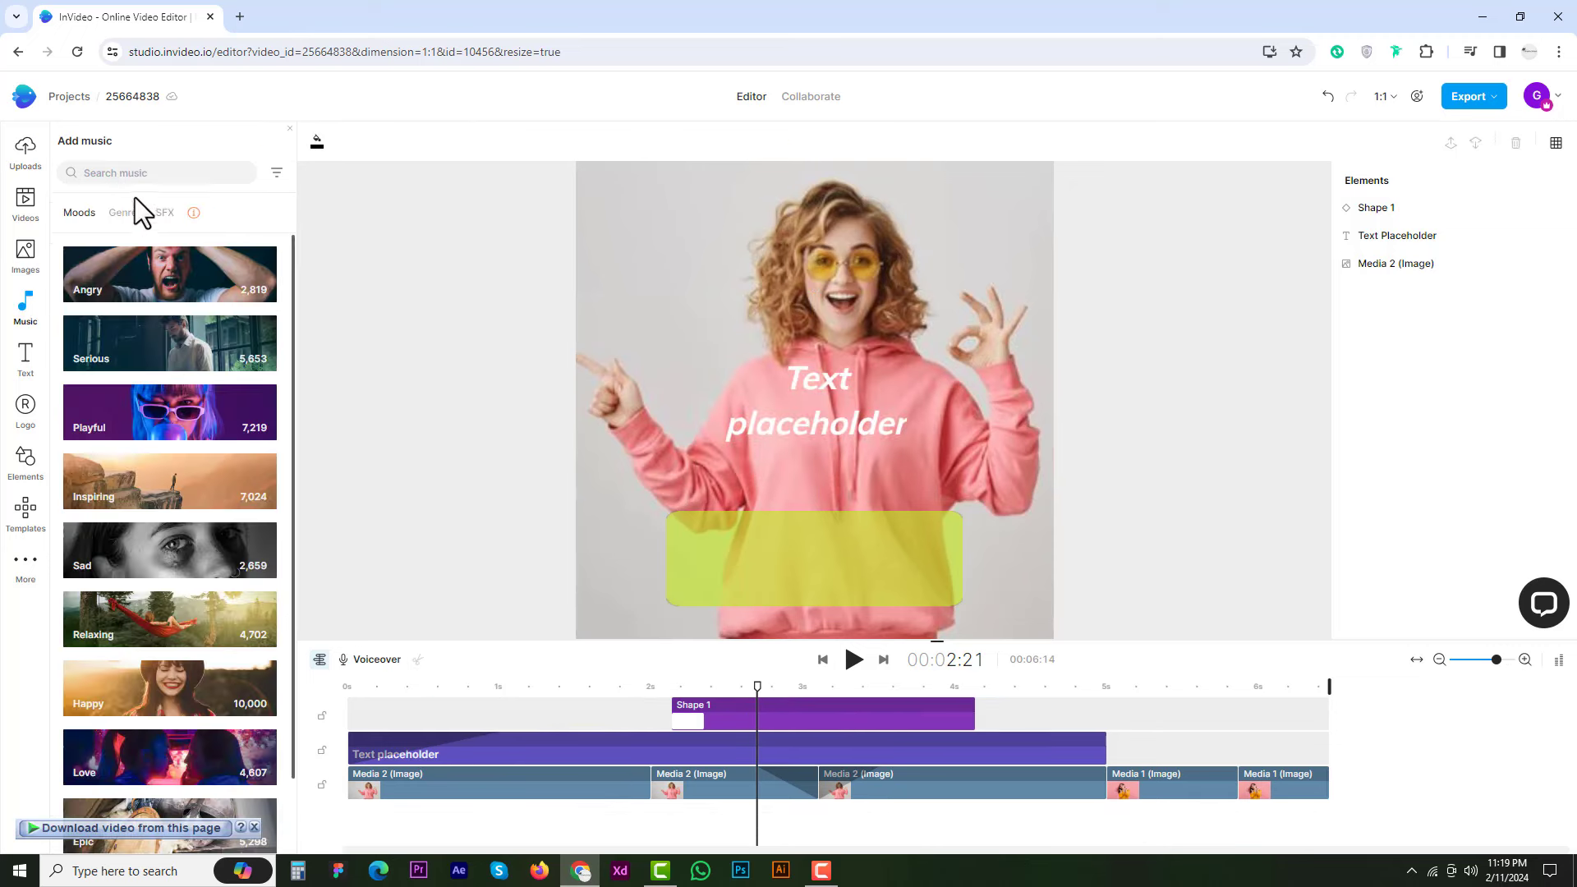
click(127, 279)
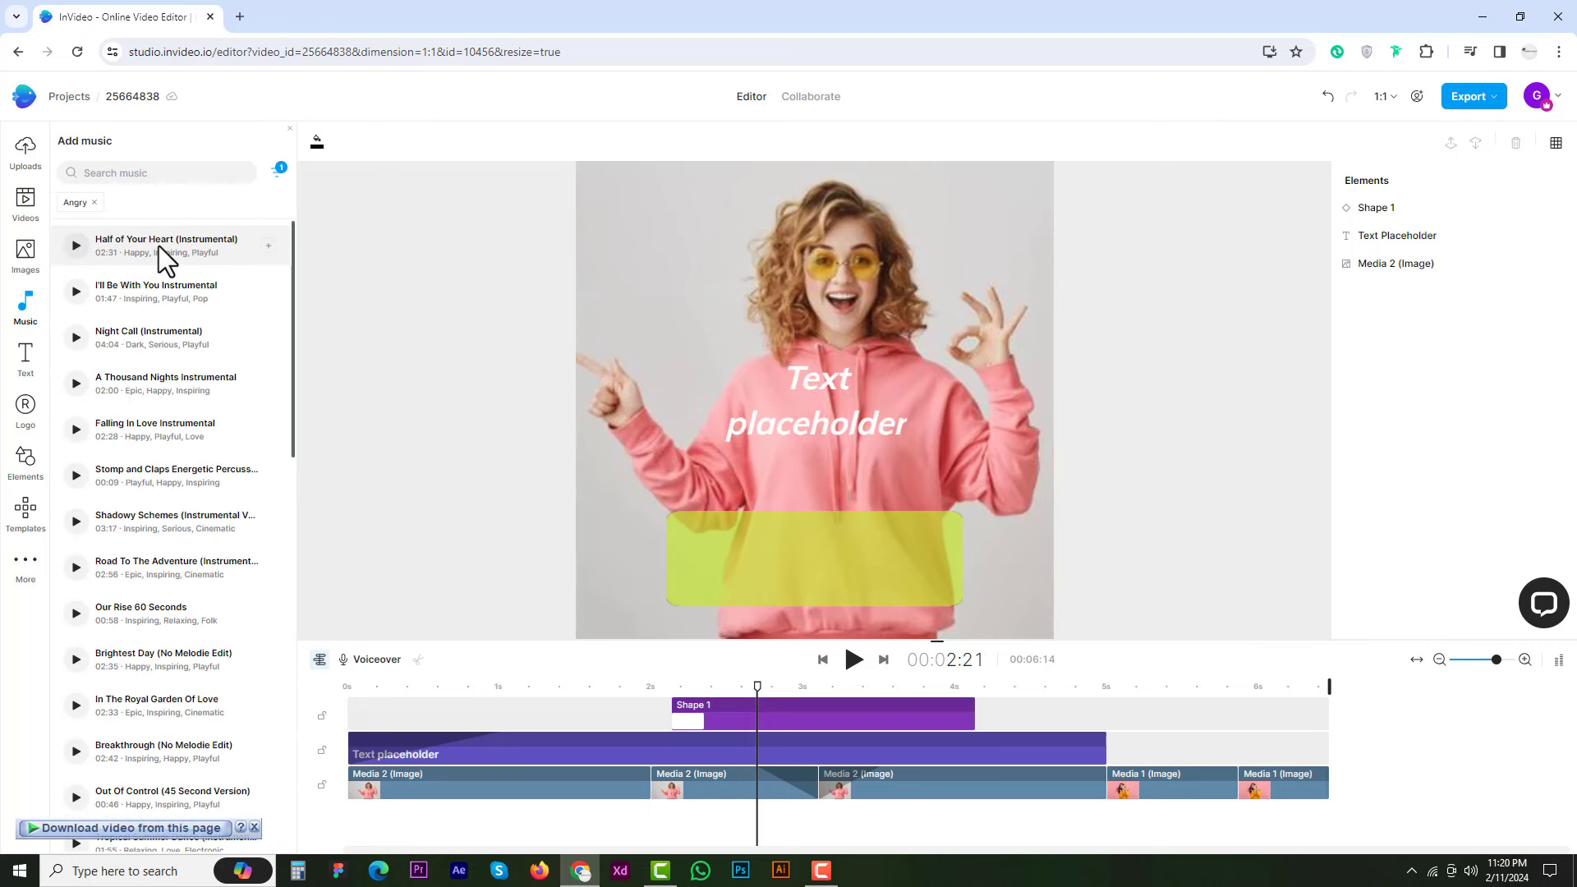
click(268, 246)
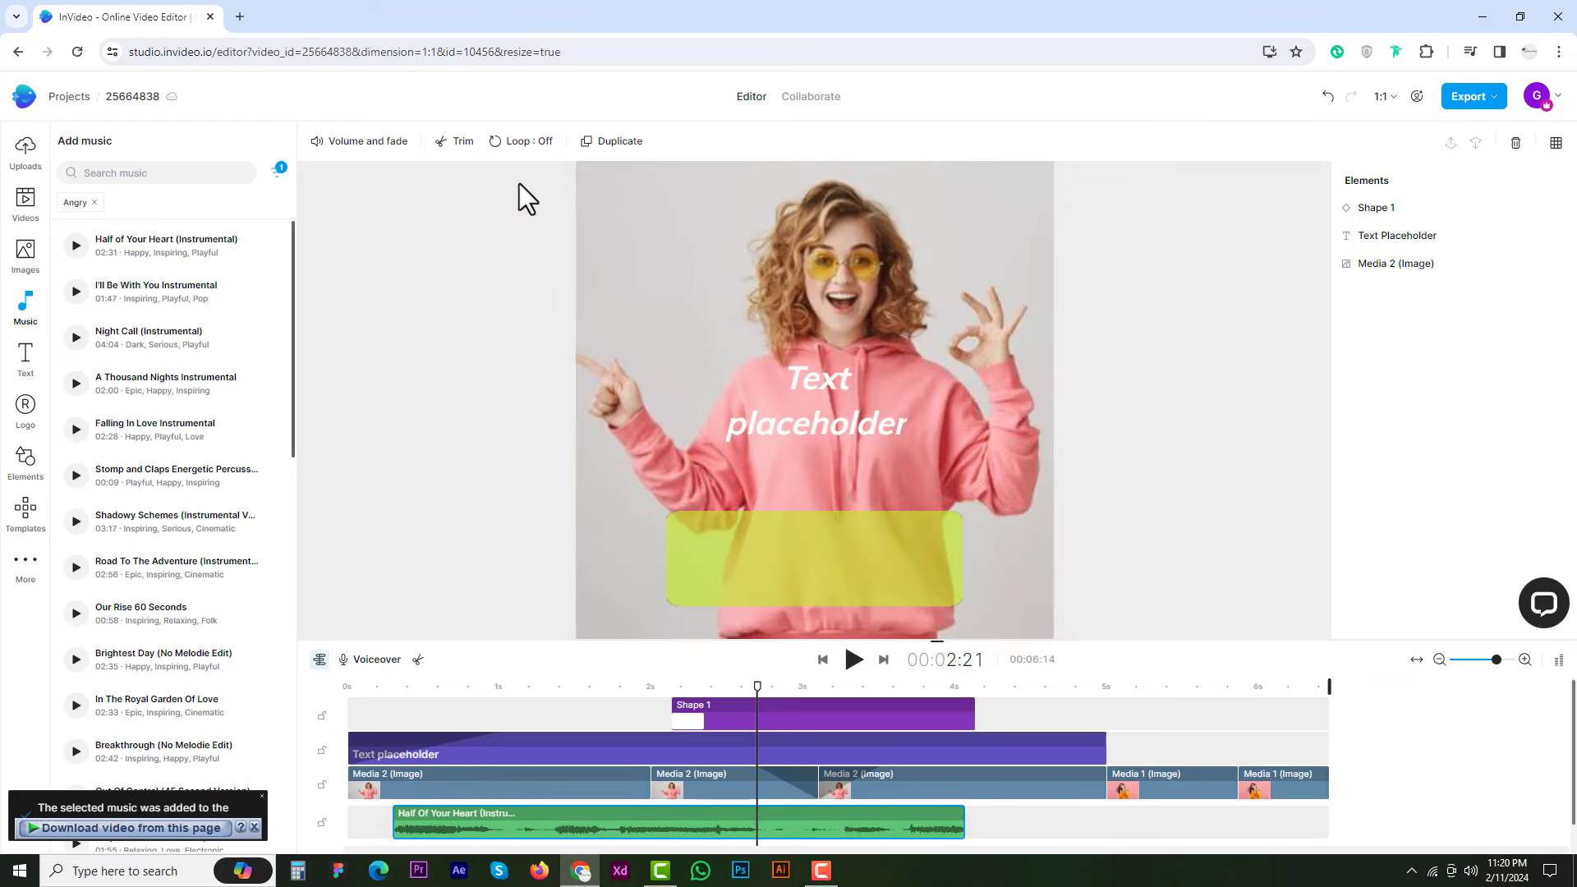
Set the music to fade in over 1 s and out over 2 s.
click(381, 145)
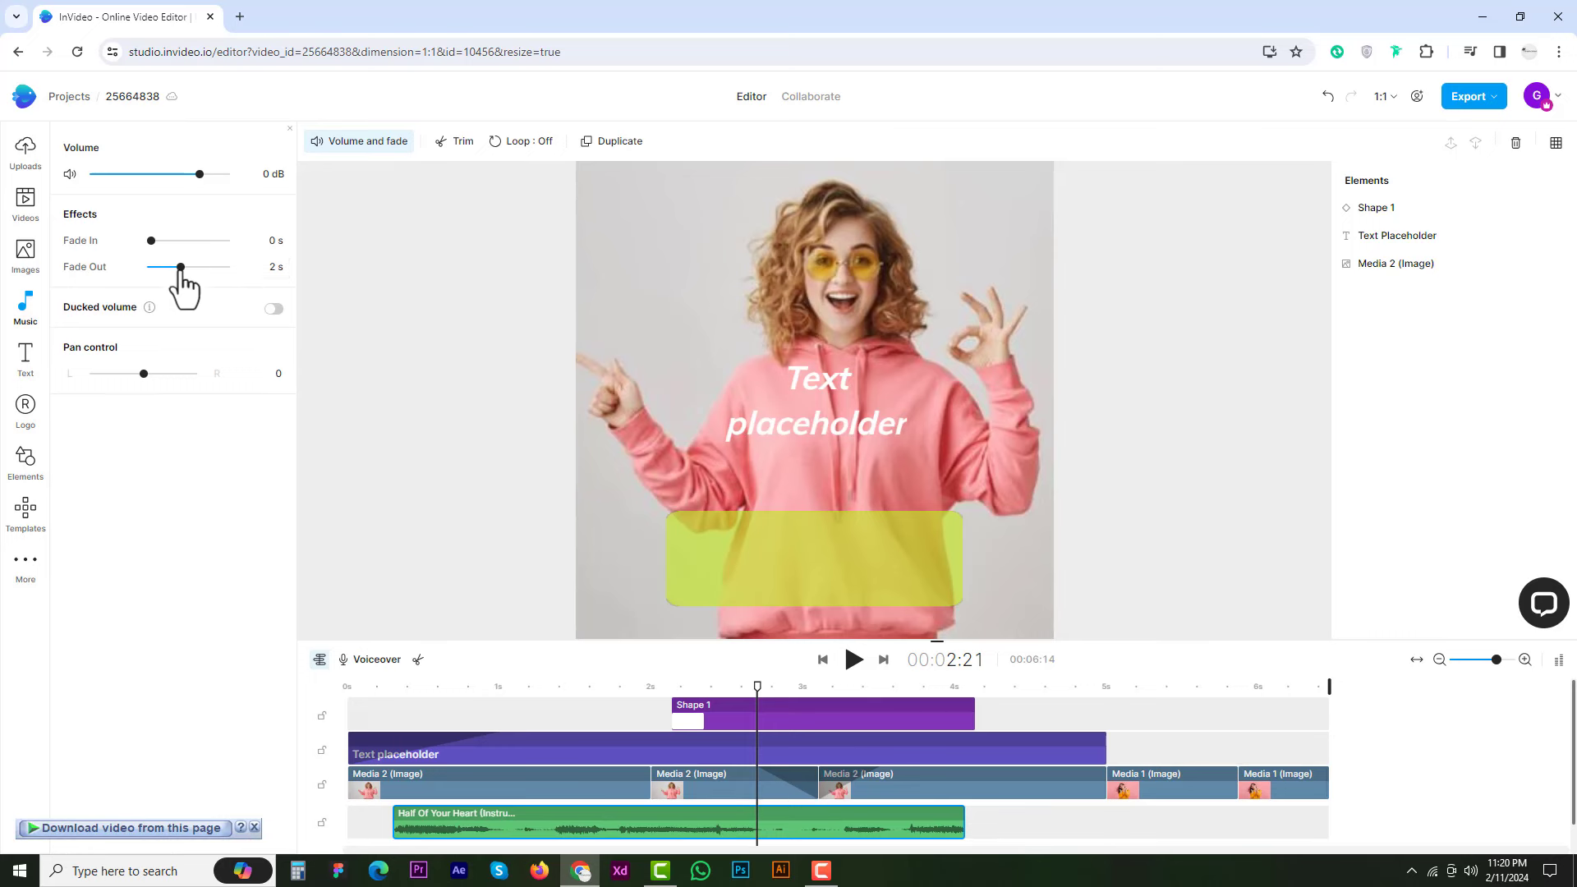
drag(151, 240, 166, 241)
mouse_move(199, 175)
mouse_down()
mouse_move(184, 174)
mouse_move(200, 175)
mouse_up()
click(1438, 660)
click(1439, 660)
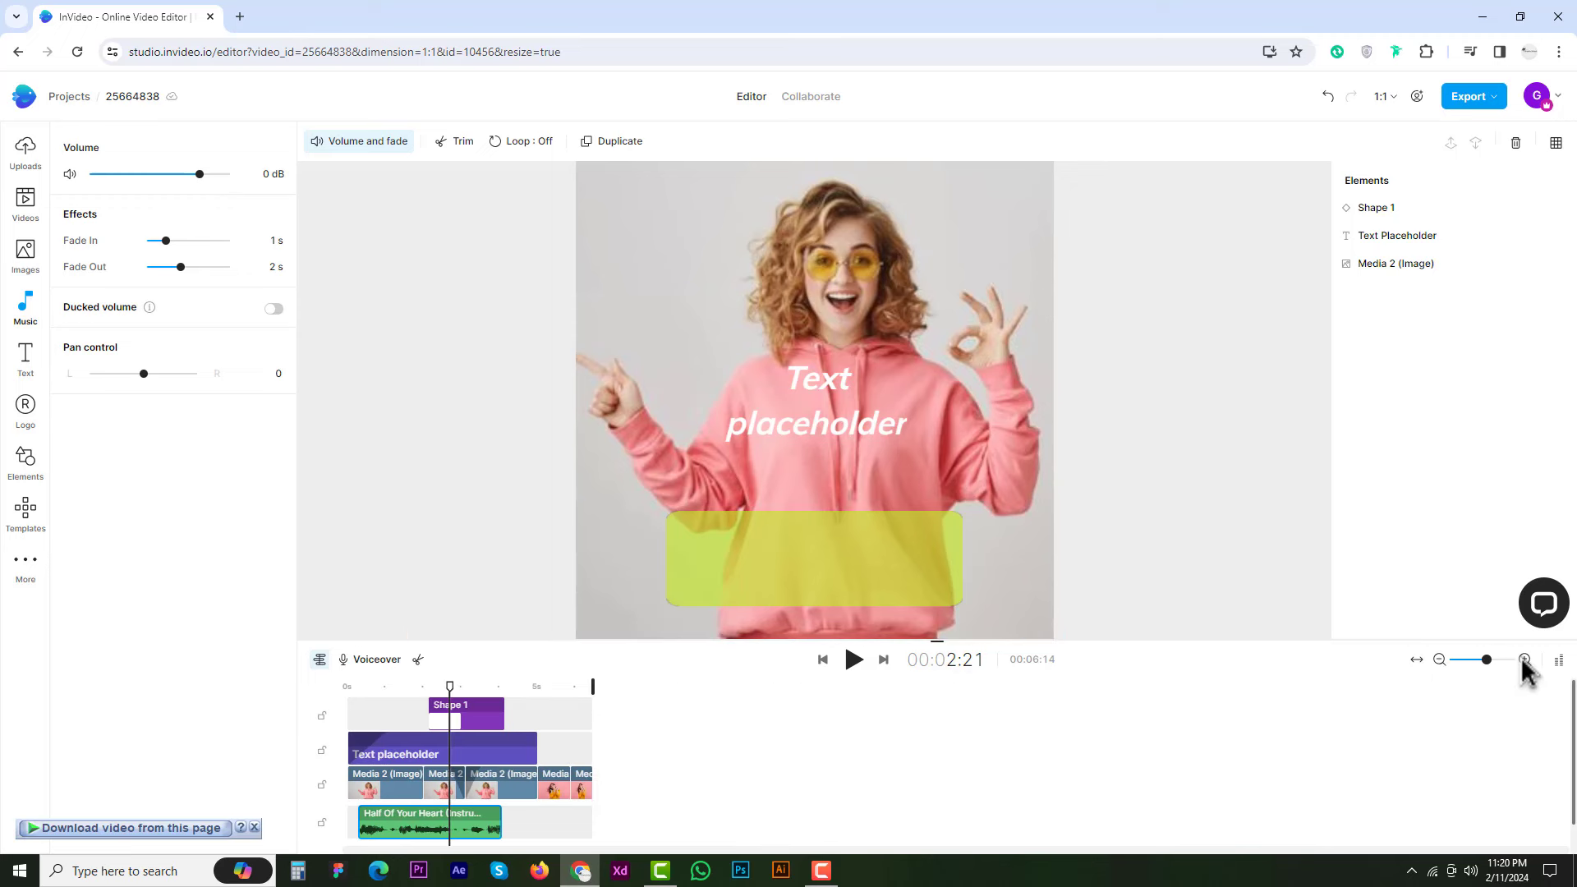
click(1524, 661)
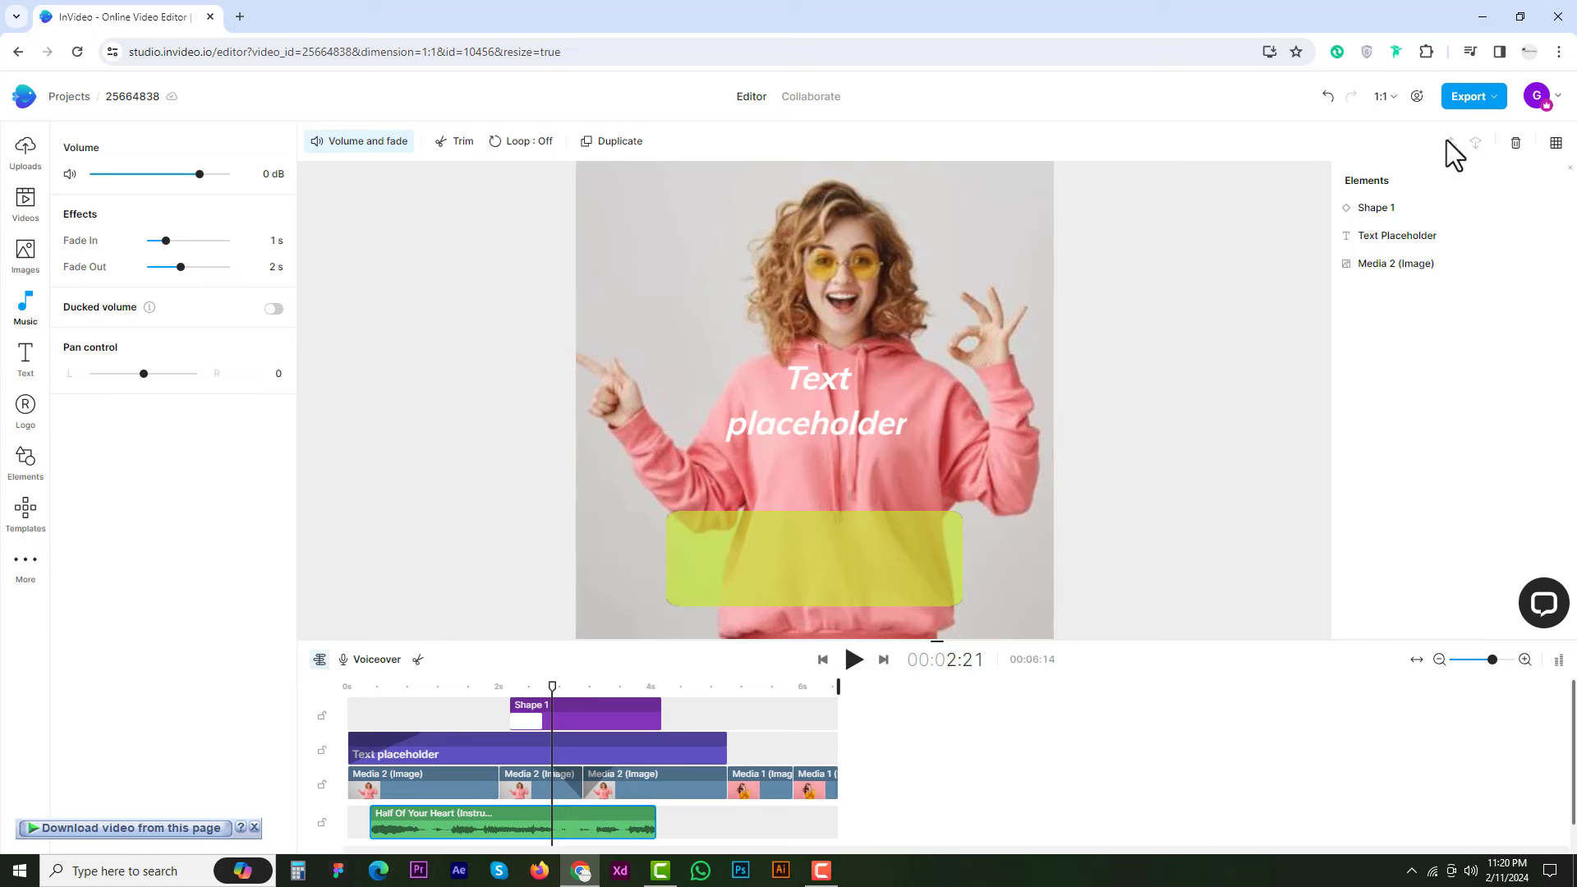
Keep 1080p export quality after trying 720p, and view the 1:1 Resize options.
click(1469, 94)
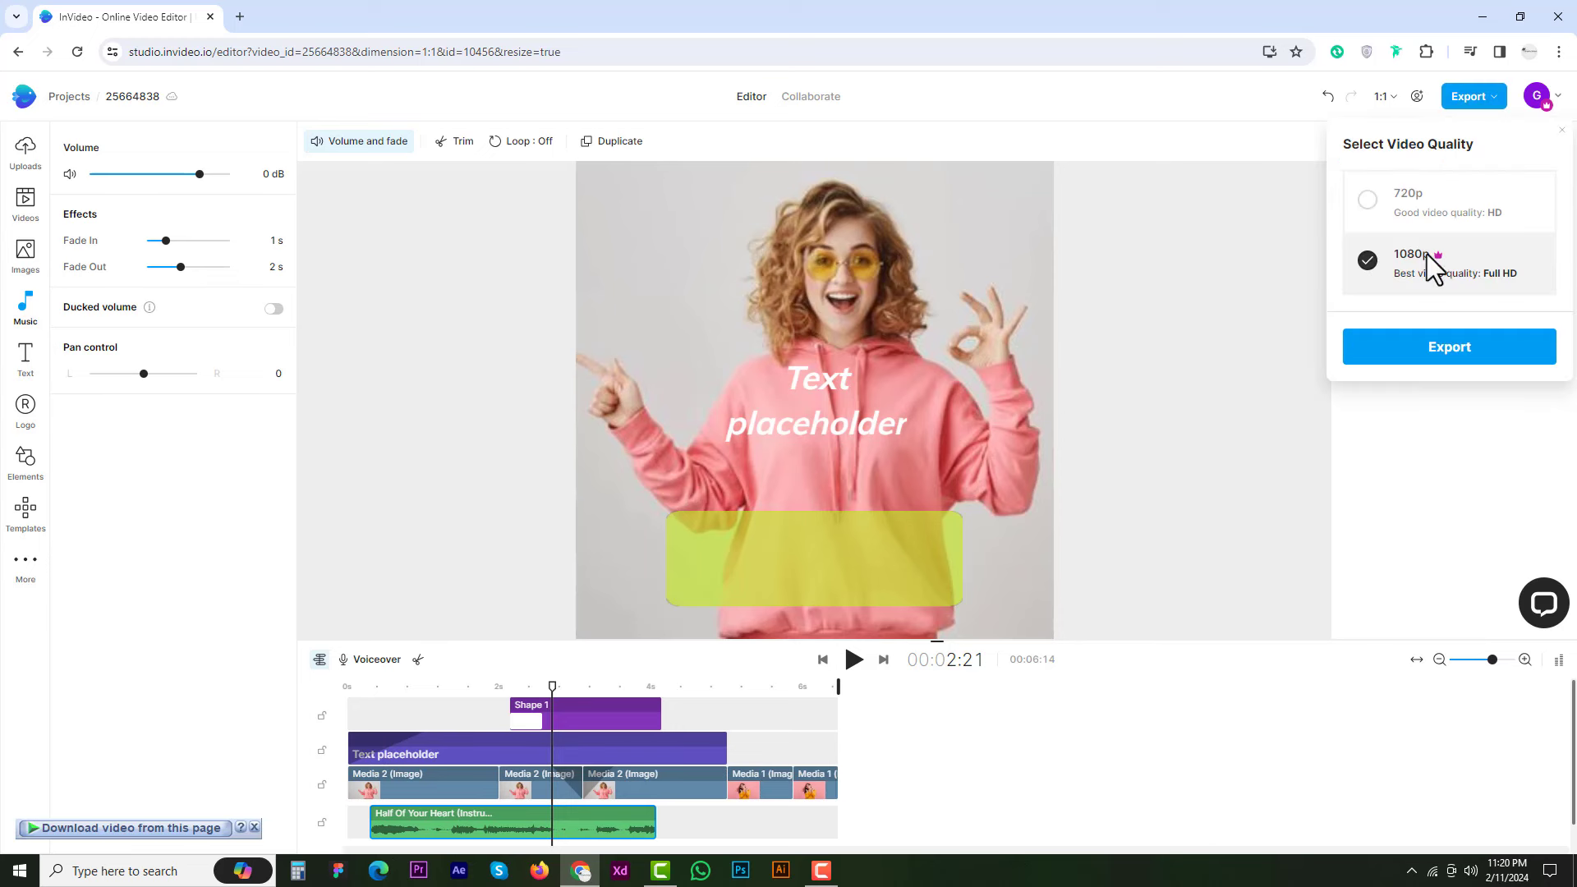
click(1395, 209)
click(1400, 270)
click(1381, 97)
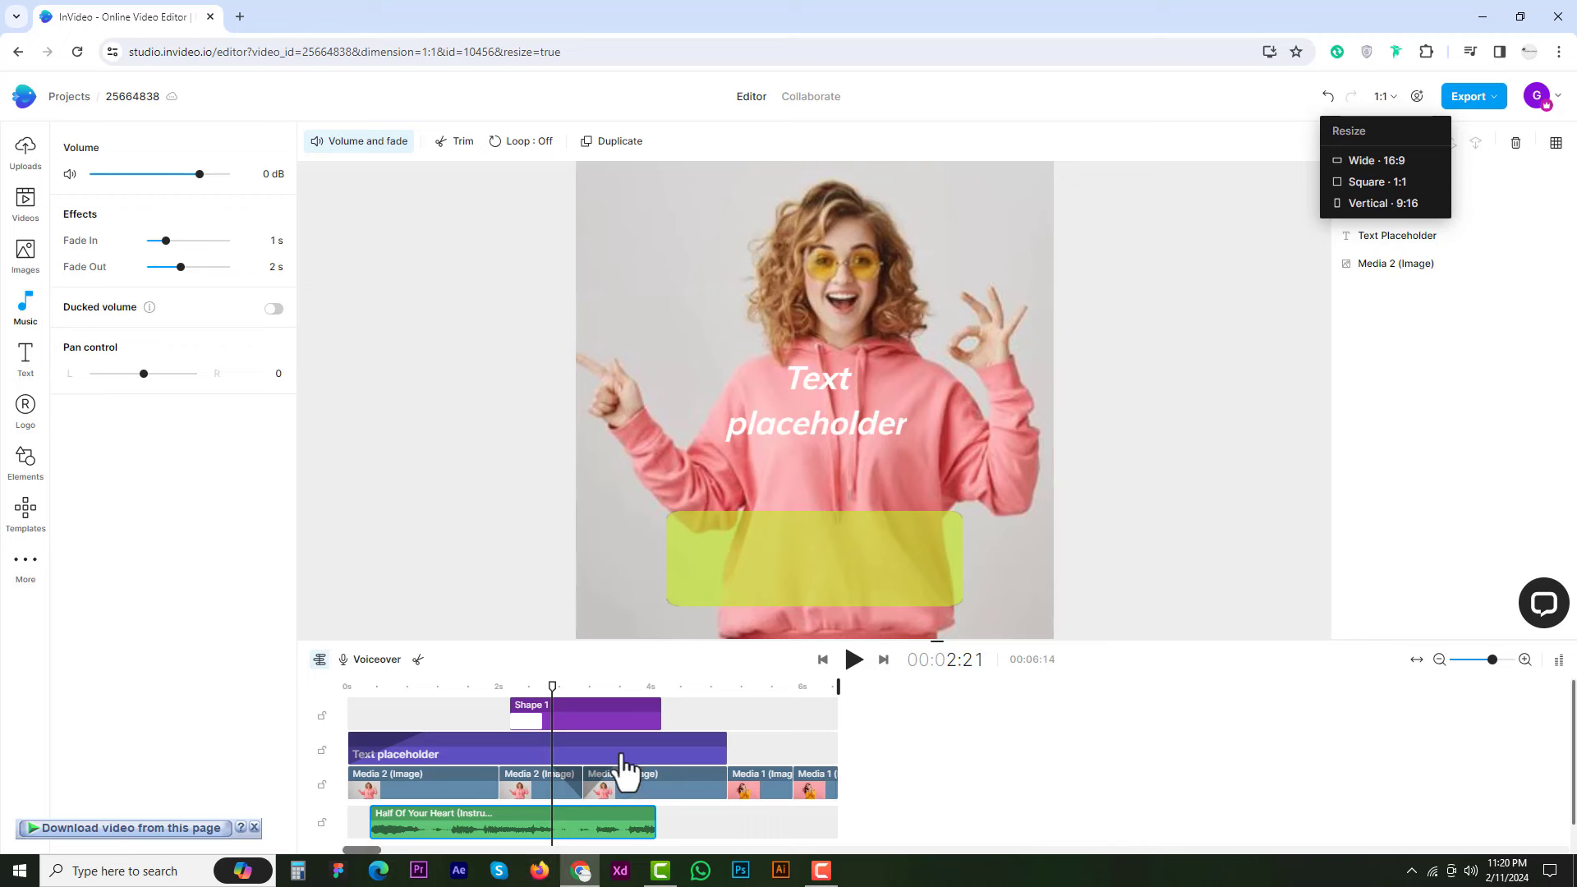
Open Shape 1's animation settings and browse the entrance effects, leaving In Type as None.
click(26, 149)
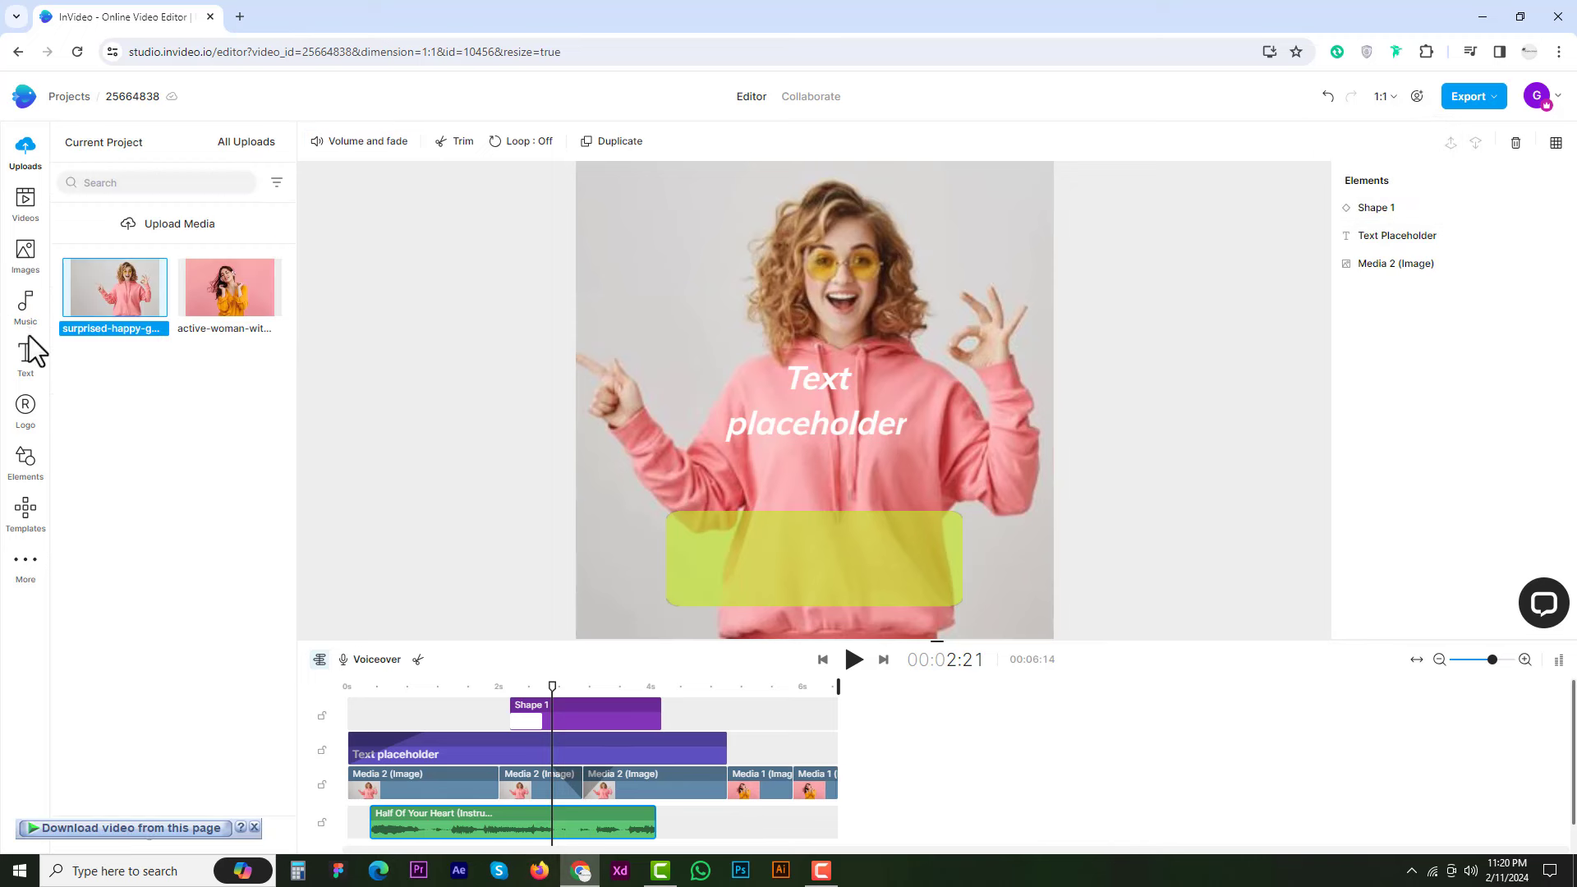
click(573, 726)
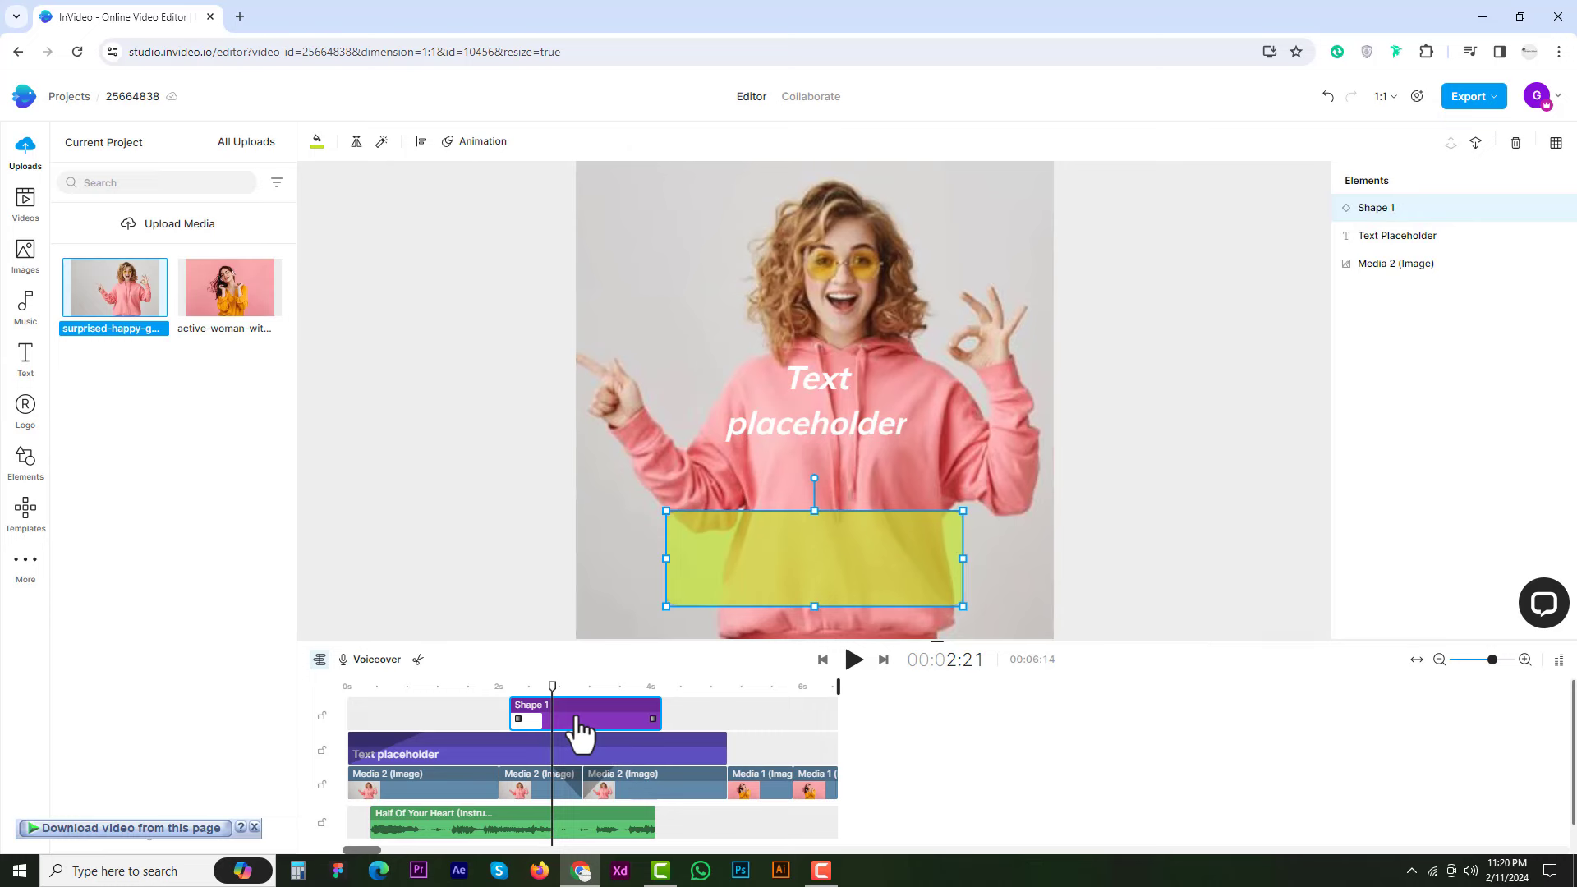
click(470, 139)
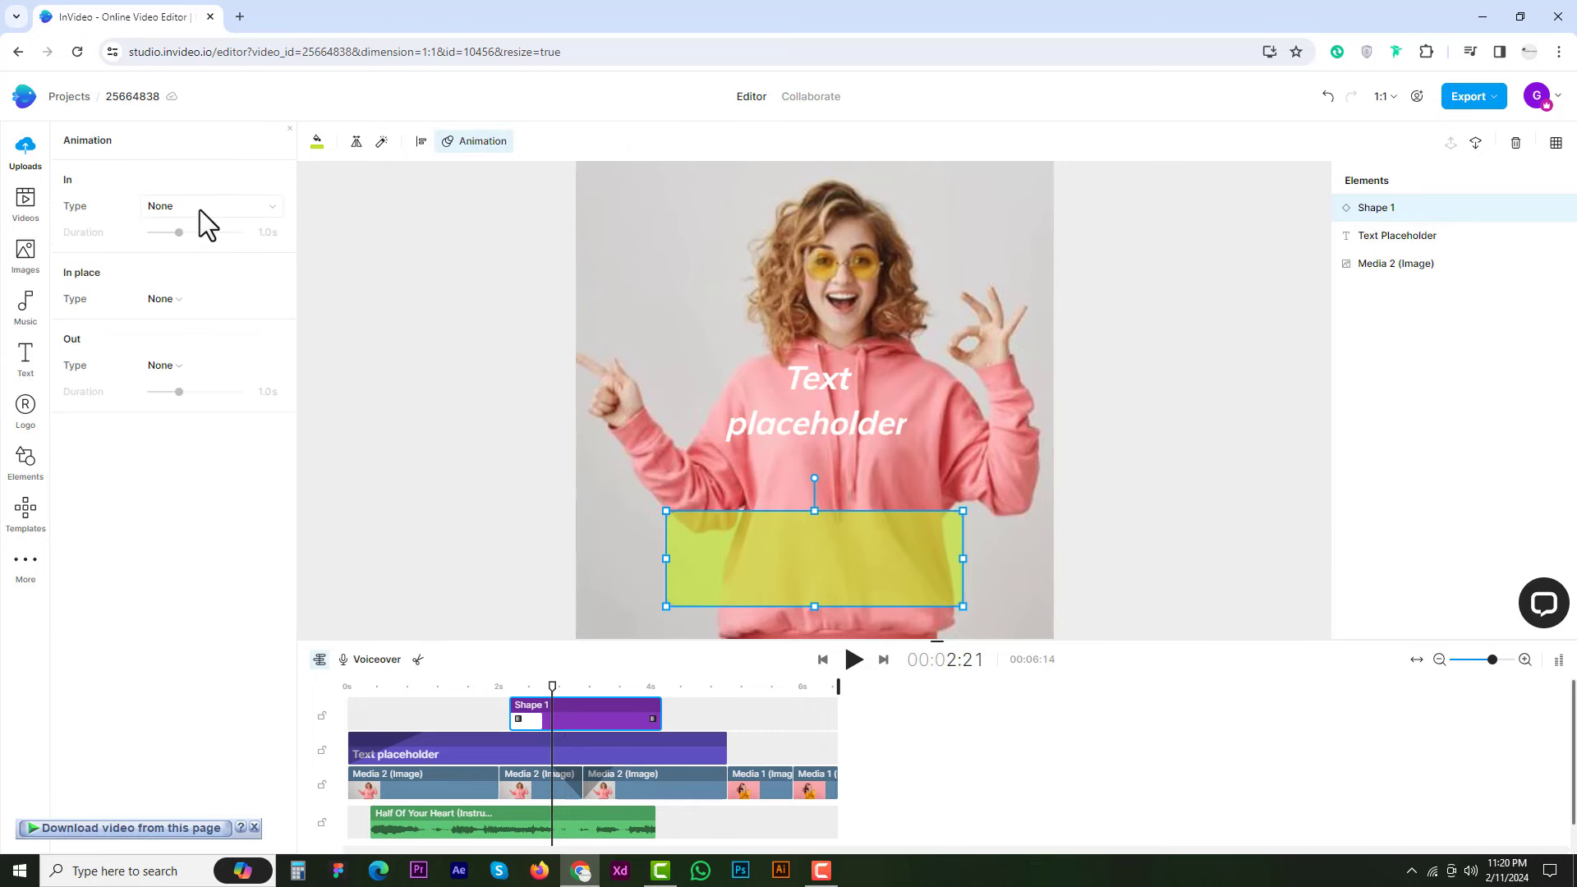
click(200, 210)
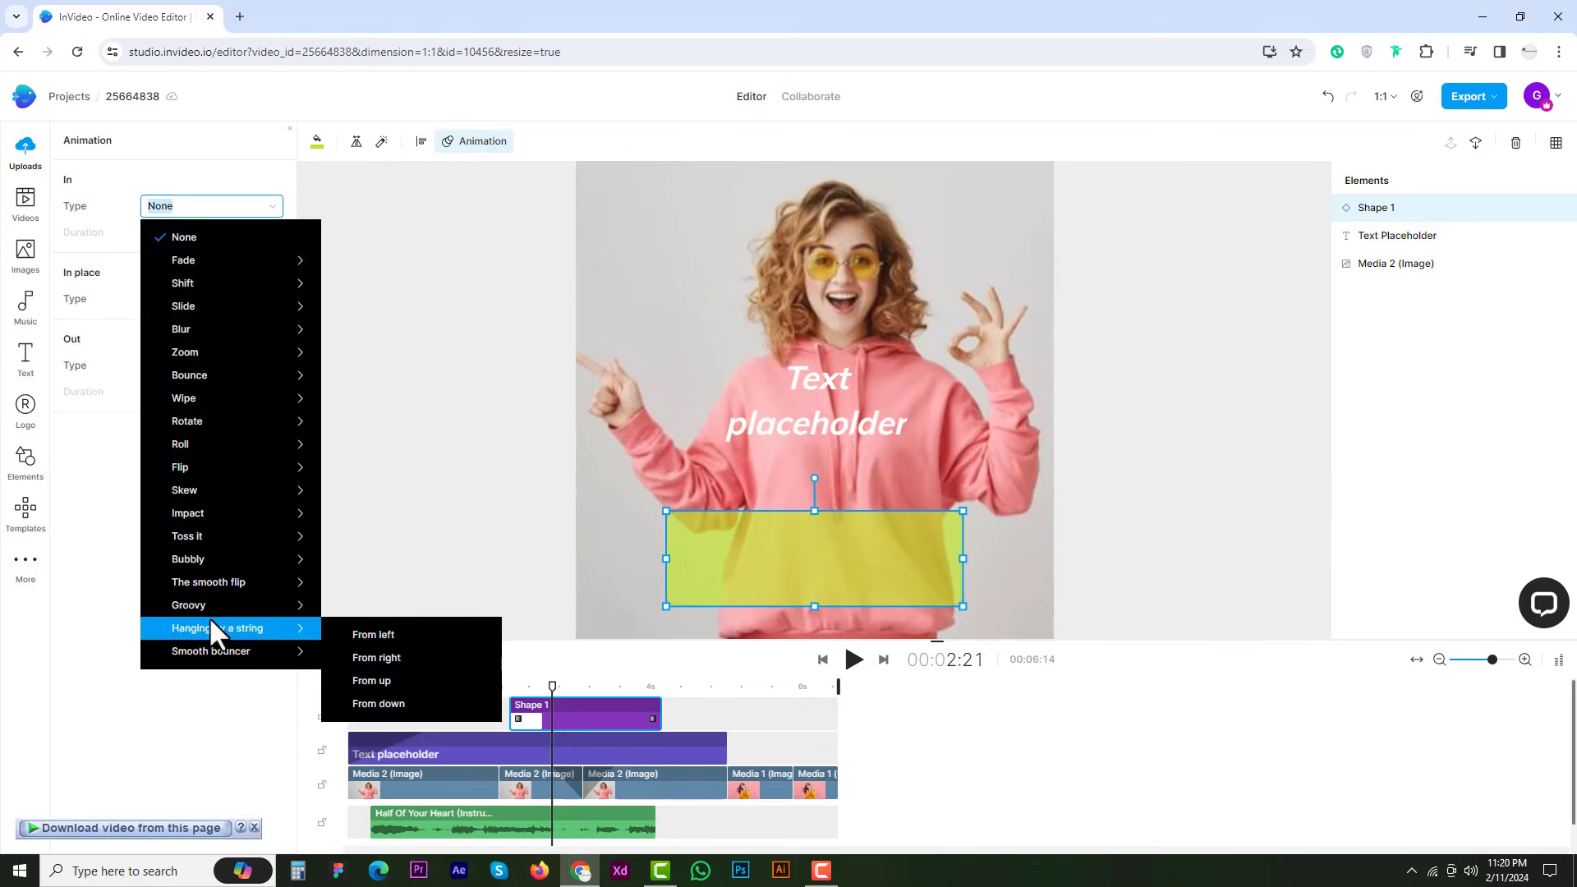
mouse_move(246, 604)
mouse_move(268, 558)
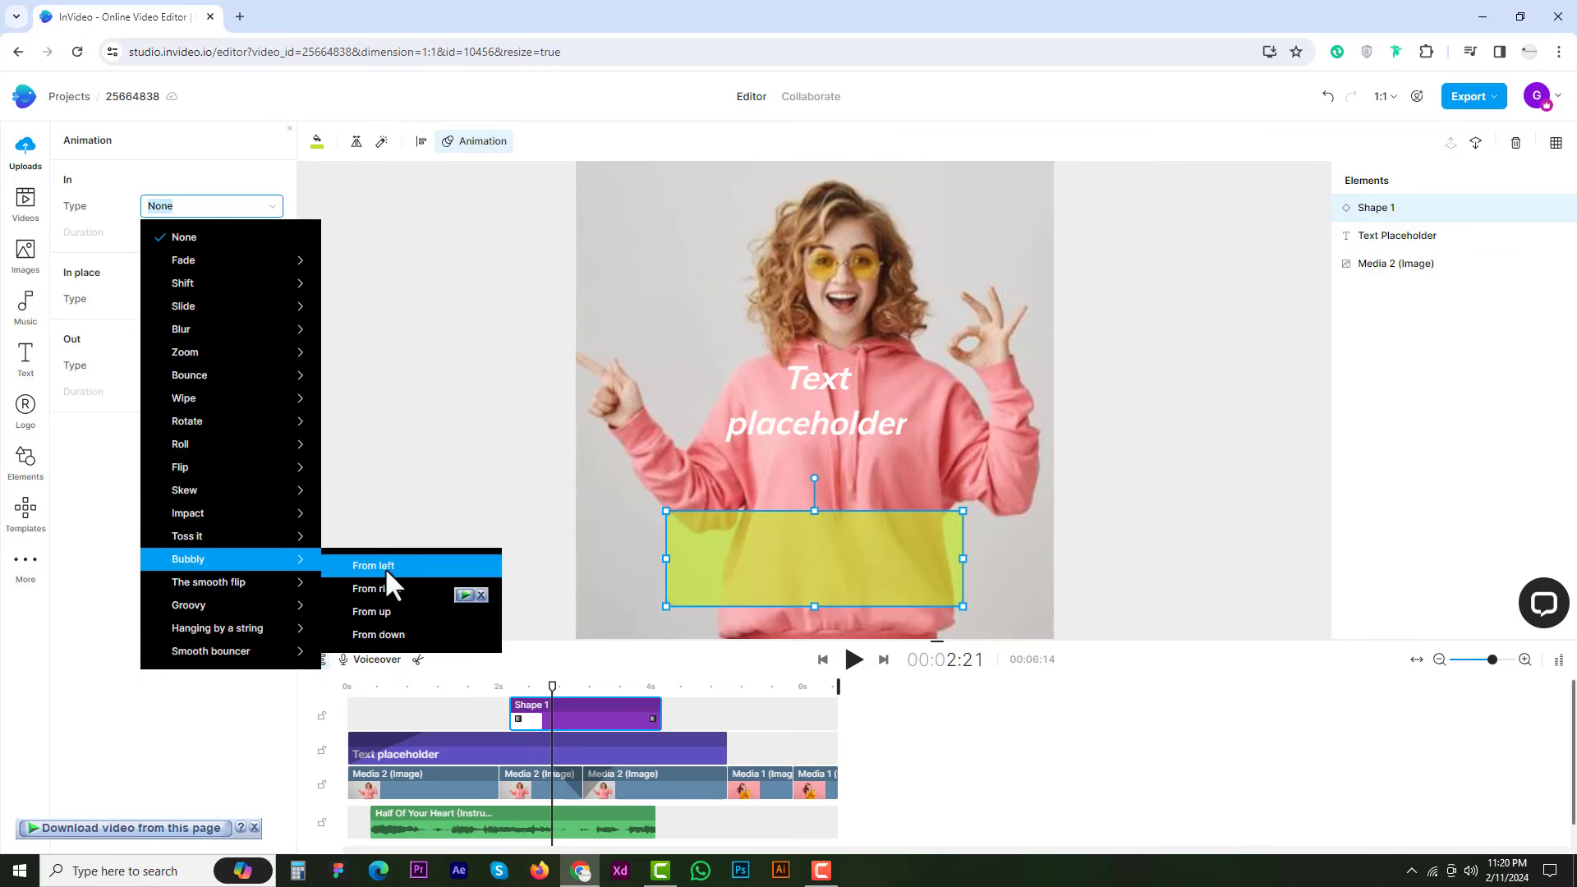
mouse_move(230, 537)
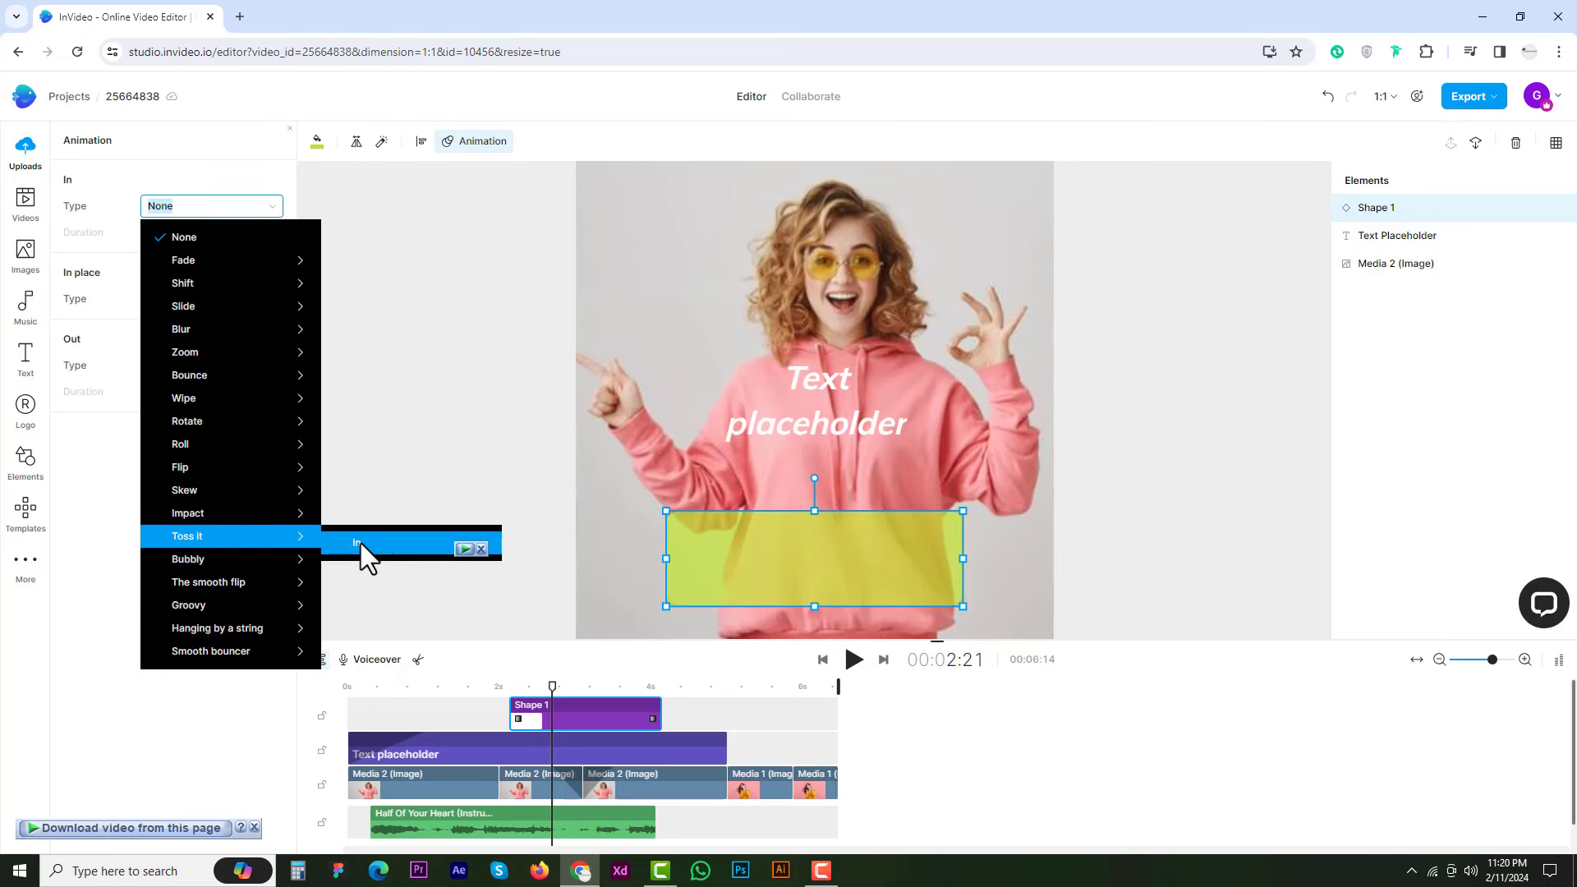
mouse_move(218, 489)
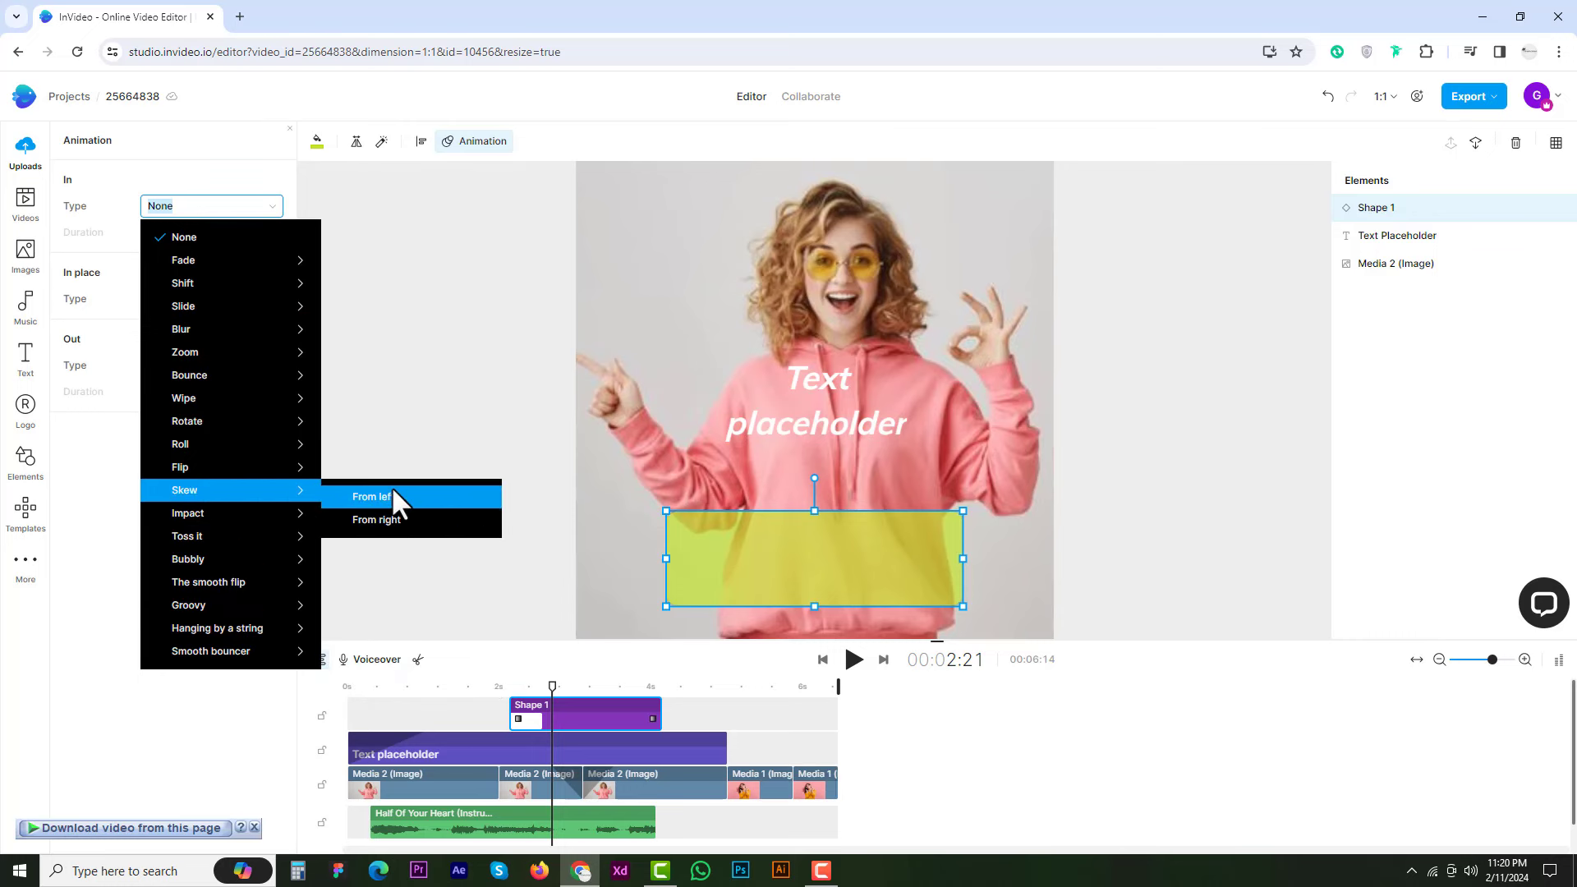
mouse_move(233, 398)
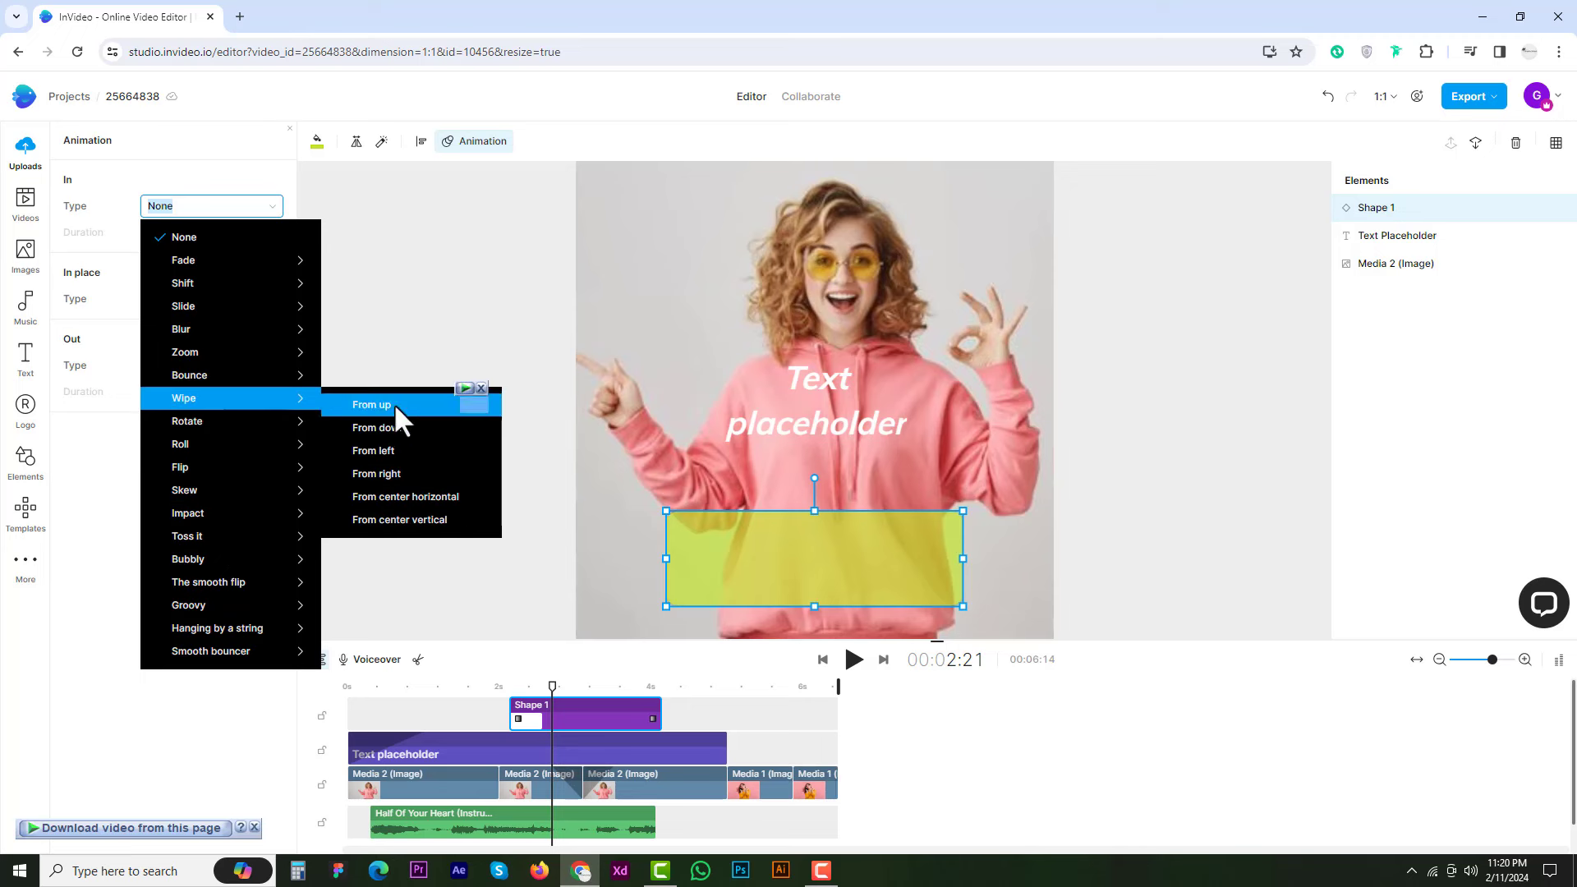
click(184, 739)
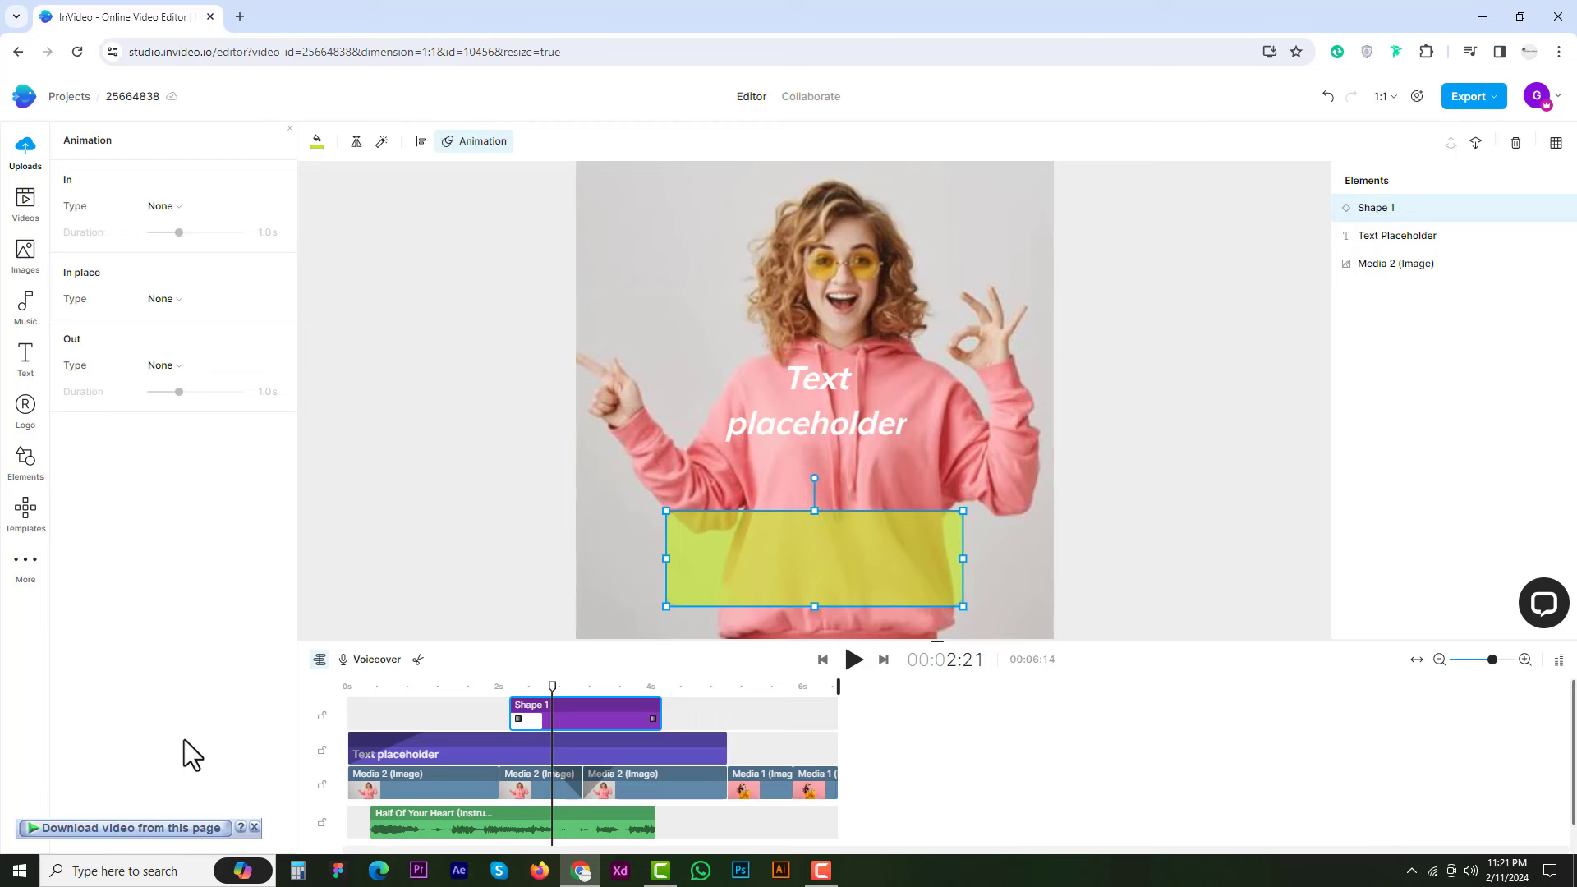
Move the Shape 1 clip earlier to about 1.3–3.3 s and return the playhead to 00:02:09.
drag(636, 716, 573, 716)
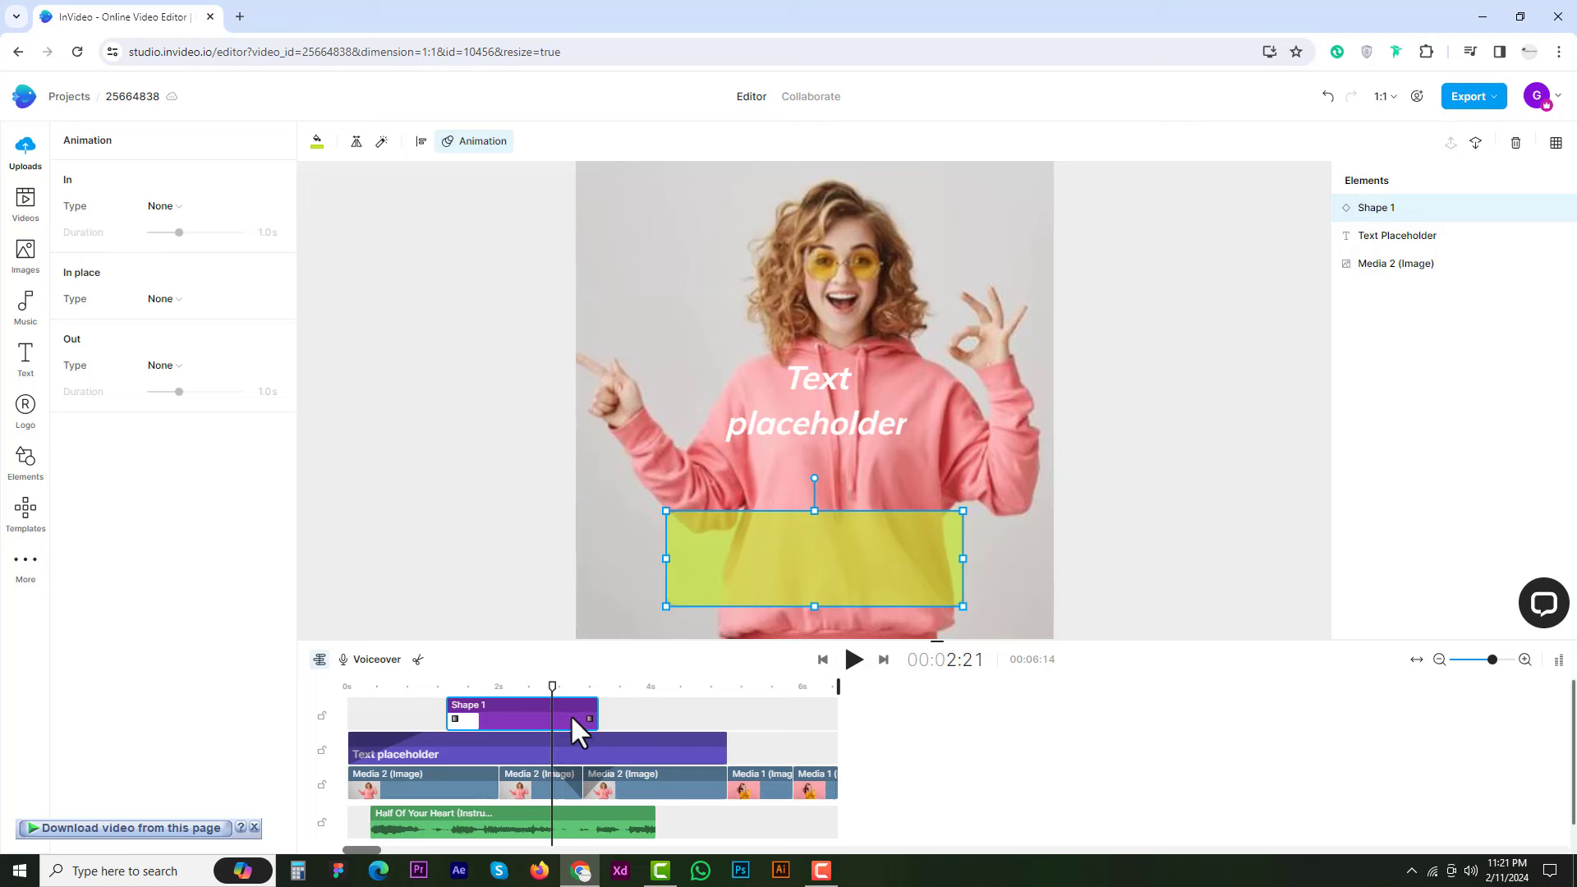
click(520, 694)
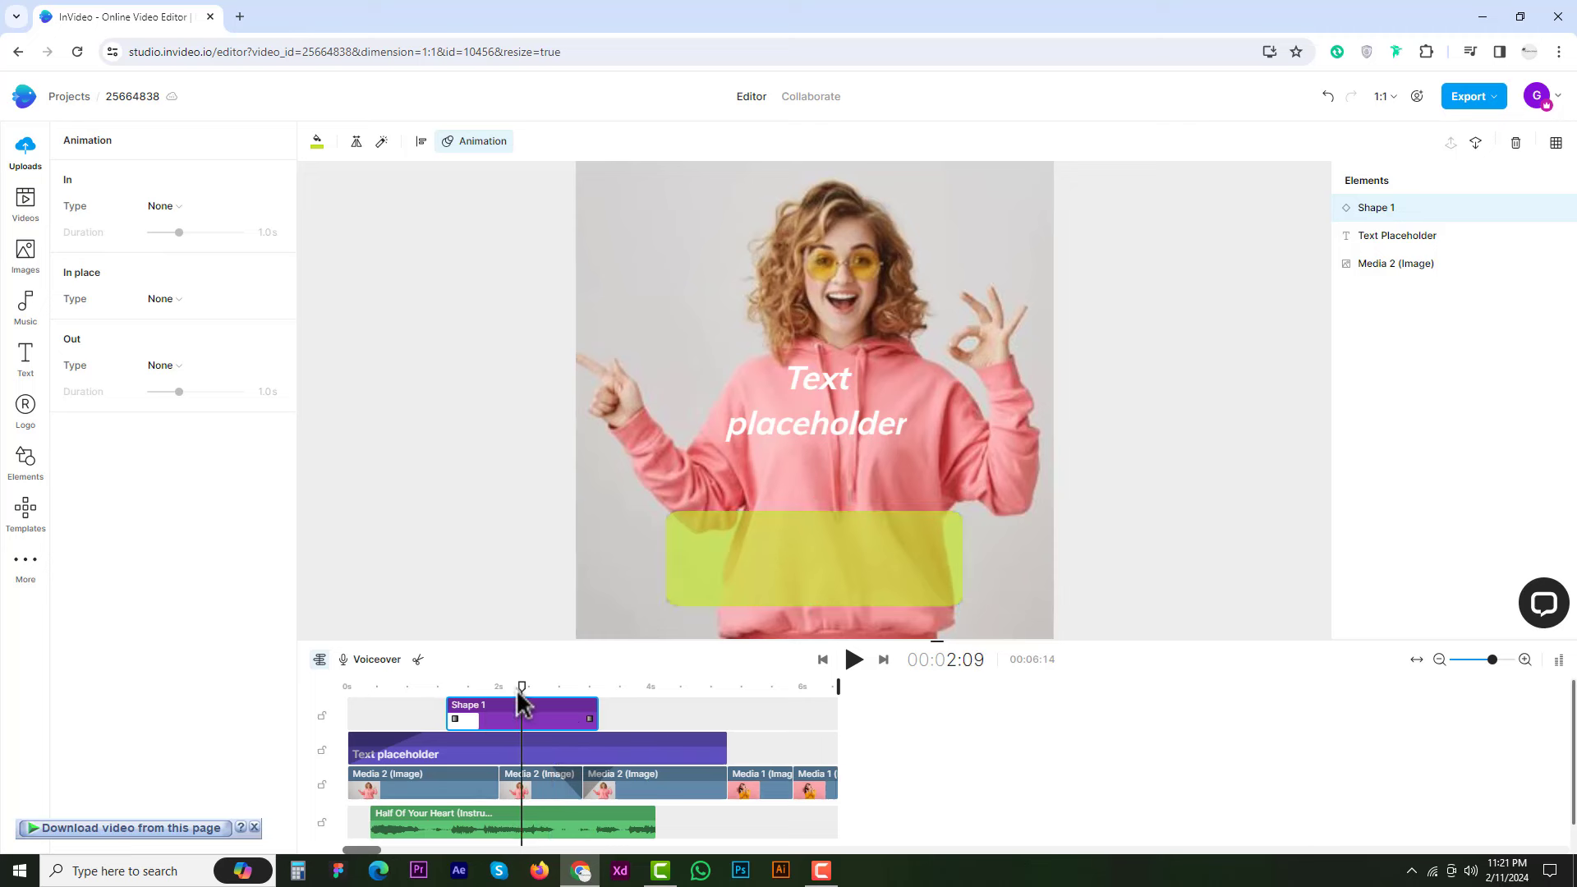